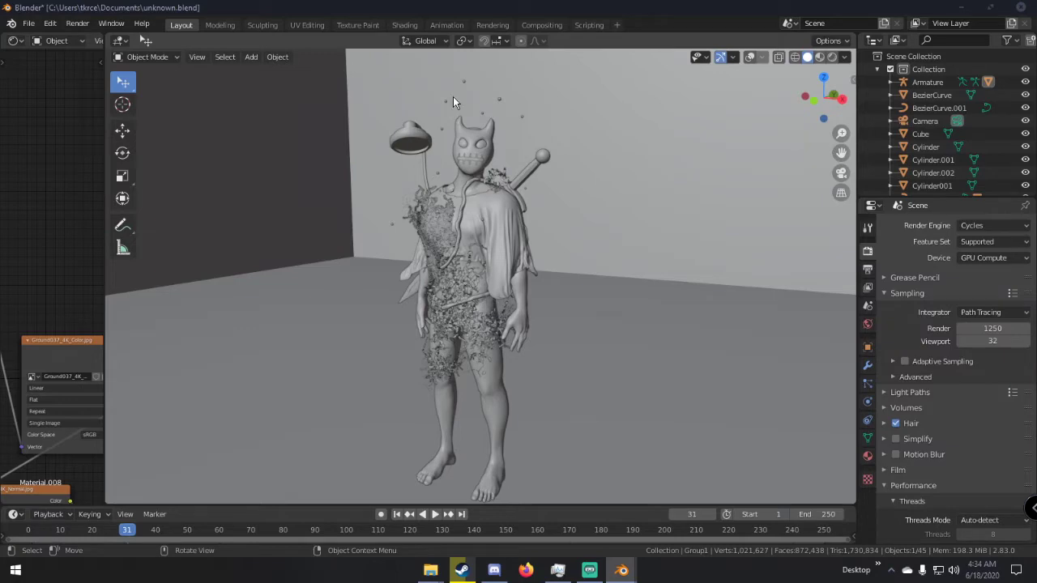
Start a new General scene, saving the current file's changes, and delete the default cube.
{"action": "middle_click_drag", "start_coordinate": [466, 140], "coordinate": [498, 155]}
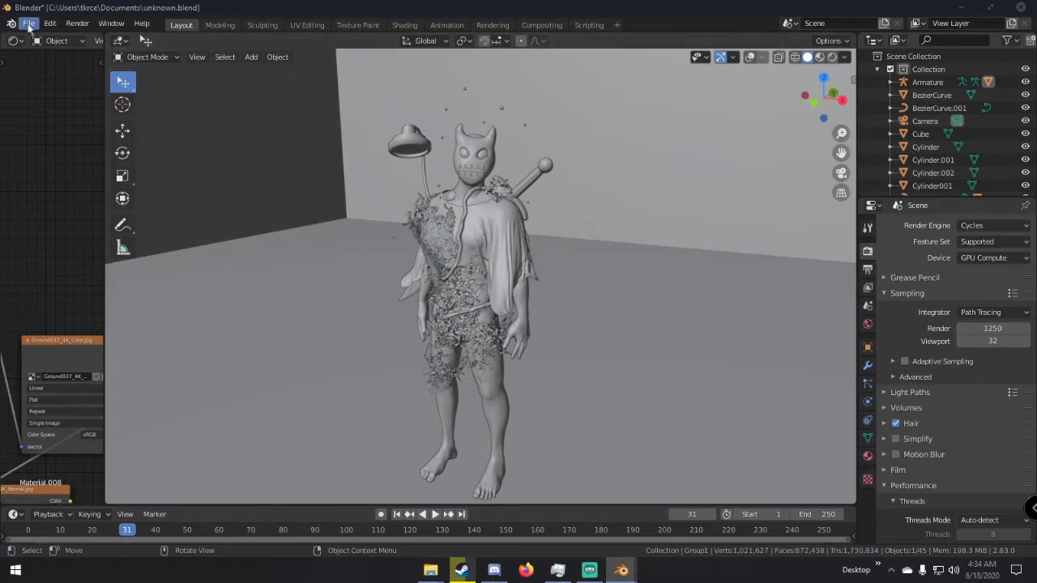
{"action": "left_click", "coordinate": [28, 23]}
{"action": "mouse_move", "coordinate": [40, 38]}
{"action": "left_click", "coordinate": [167, 38]}
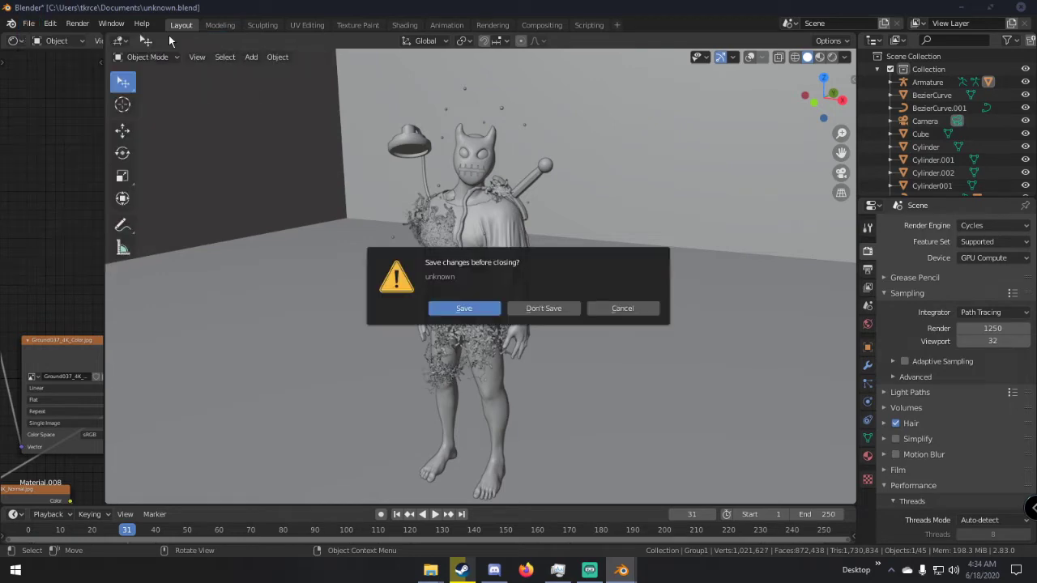
{"action": "left_click", "coordinate": [463, 308]}
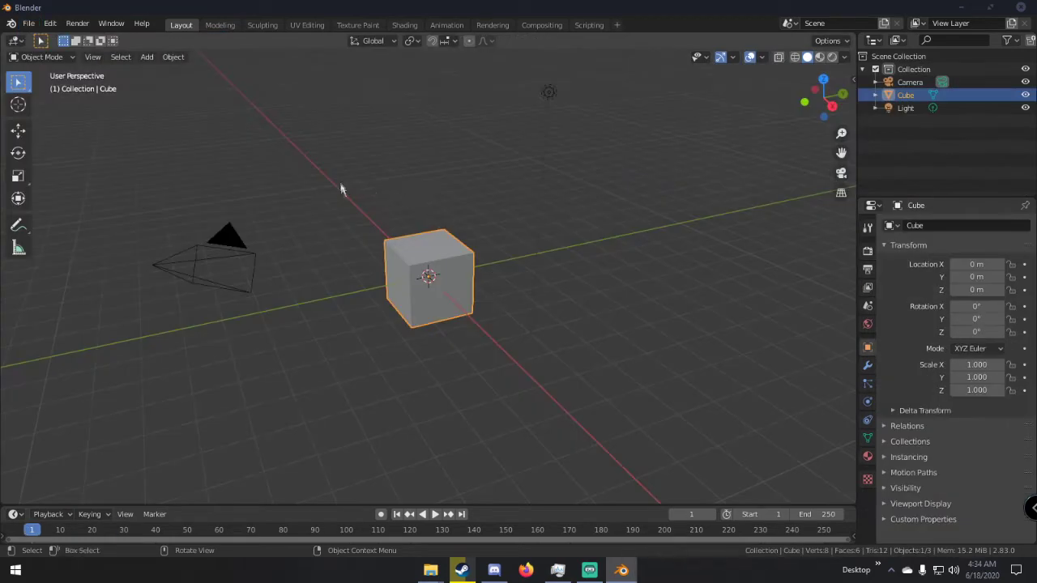
{"action": "key", "text": "Delete"}
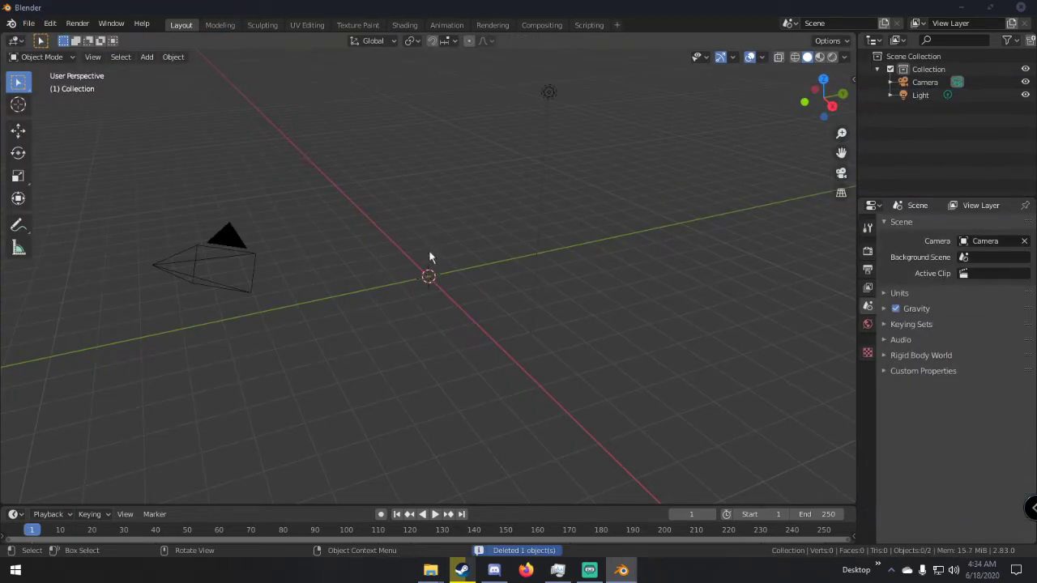
Import the male character FBX from the folders nested inside stuff3 in the Desktop's stuff4 folder.
{"action": "left_click", "coordinate": [29, 23]}
{"action": "mouse_move", "coordinate": [94, 196]}
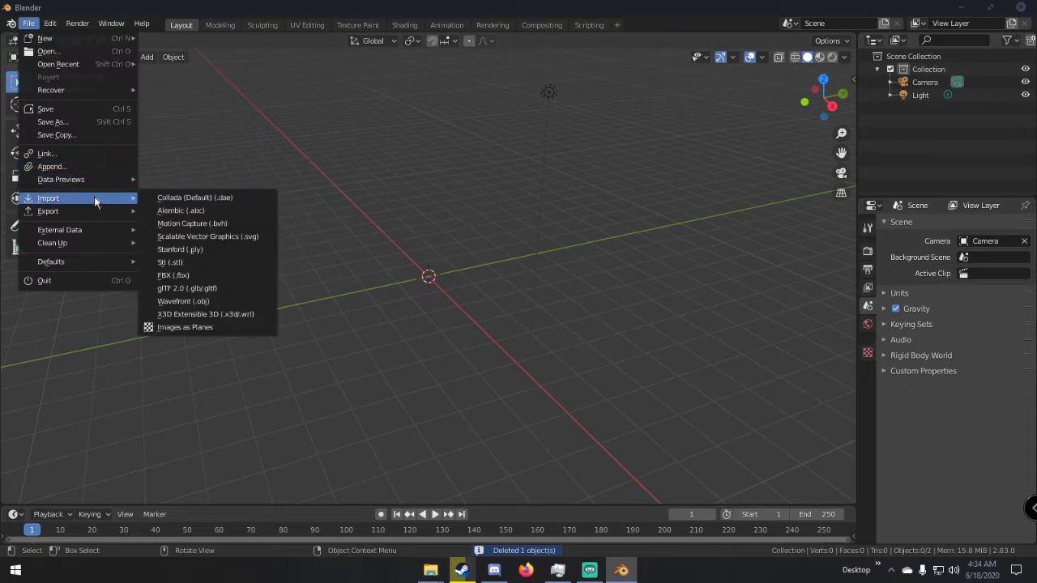
{"action": "left_click", "coordinate": [193, 276]}
{"action": "left_click", "coordinate": [243, 234]}
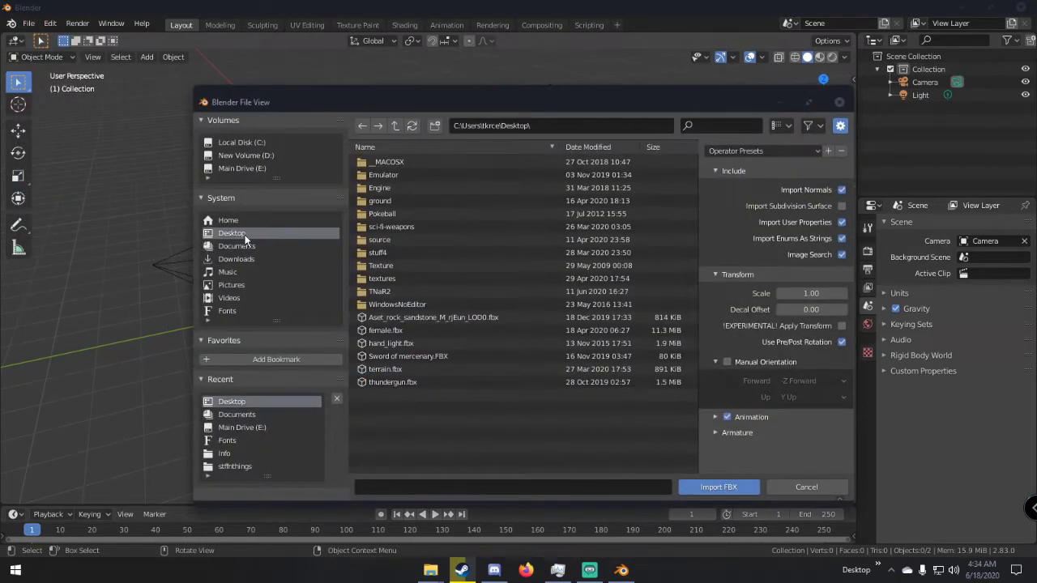
{"action": "left_click", "coordinate": [390, 253]}
{"action": "double_click", "coordinate": [391, 256]}
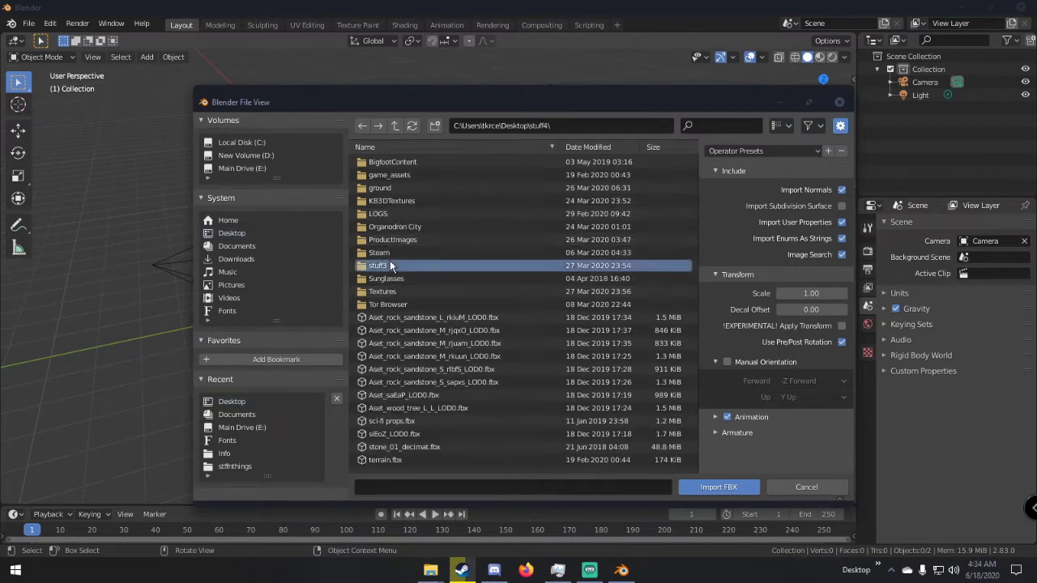
{"action": "double_click", "coordinate": [390, 260]}
{"action": "double_click", "coordinate": [382, 162]}
{"action": "double_click", "coordinate": [399, 274]}
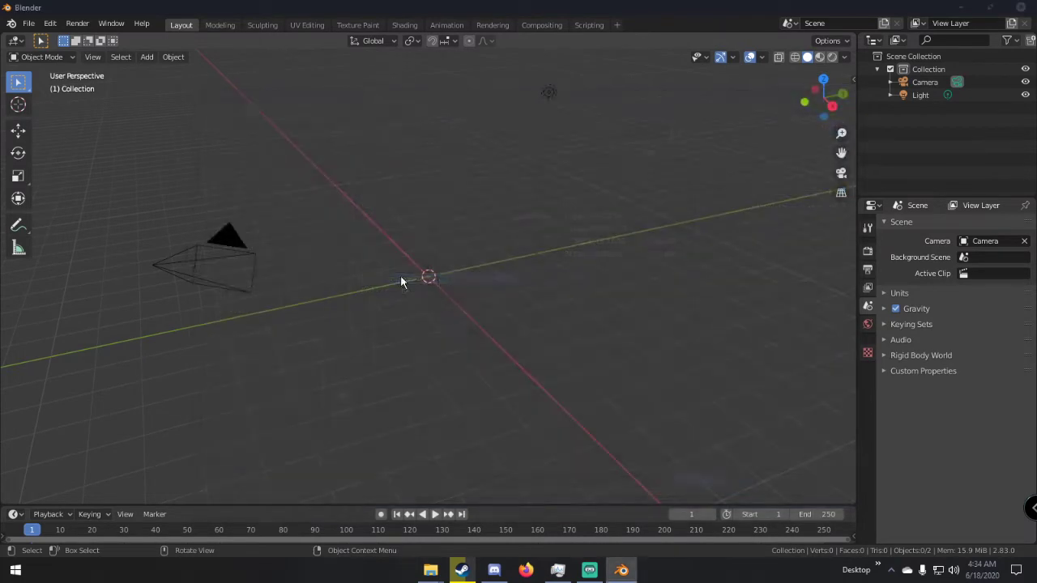
Scale the imported armature up uniformly to a scale of about 0.297.
{"action": "middle_click_drag", "start_coordinate": [495, 285], "coordinate": [648, 267]}
{"action": "key", "text": "s"}
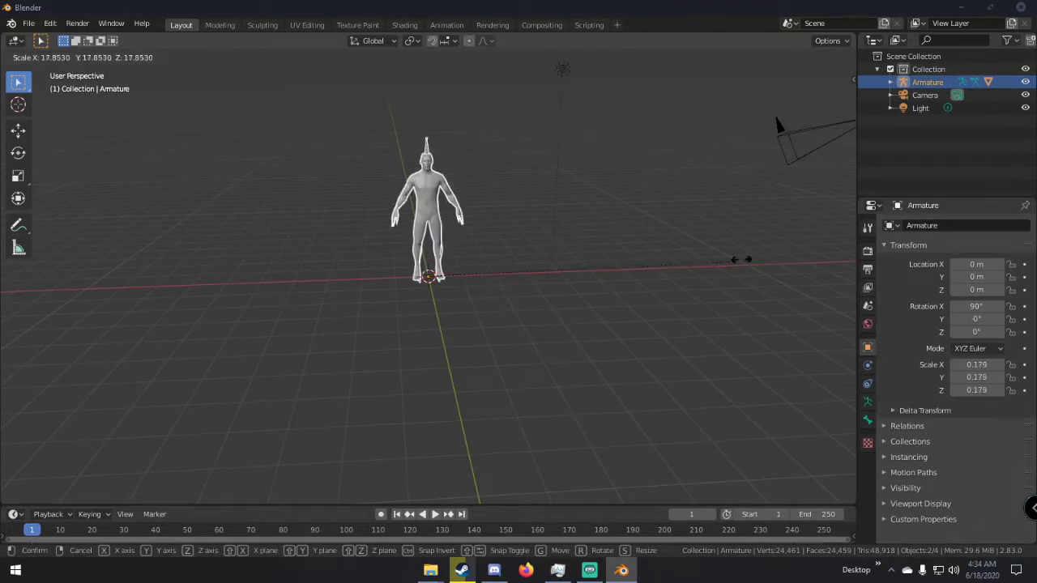
{"action": "left_click", "coordinate": [783, 252]}
{"action": "key", "text": "s"}
{"action": "left_click", "coordinate": [601, 231]}
{"action": "middle_click_drag", "start_coordinate": [549, 224], "coordinate": [532, 299], "text": "shift"}
{"action": "key", "text": "s"}
{"action": "left_click", "coordinate": [748, 237]}
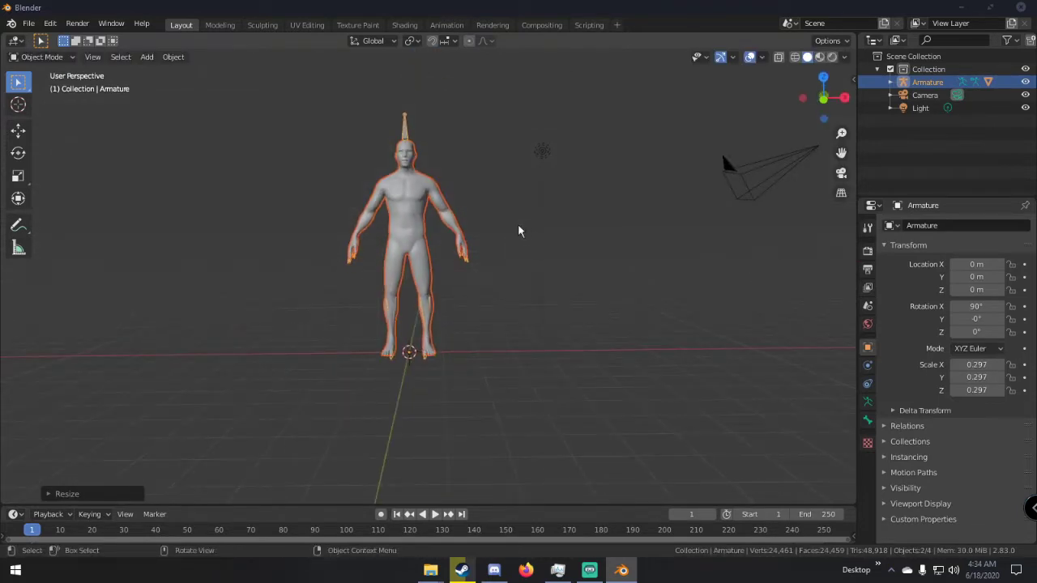
Switch the character's armature from Object Mode to Pose Mode.
{"action": "scroll", "coordinate": [522, 247], "scroll_direction": "up", "scroll_amount": 3}
{"action": "middle_click_drag", "start_coordinate": [523, 250], "coordinate": [474, 289]}
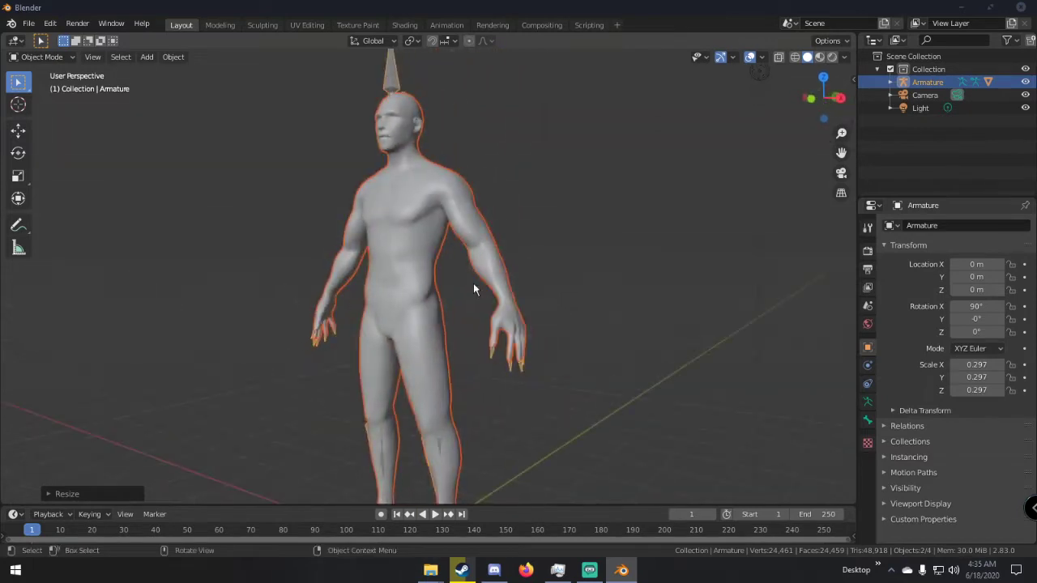
{"action": "scroll", "coordinate": [475, 284], "scroll_direction": "up", "scroll_amount": 2}
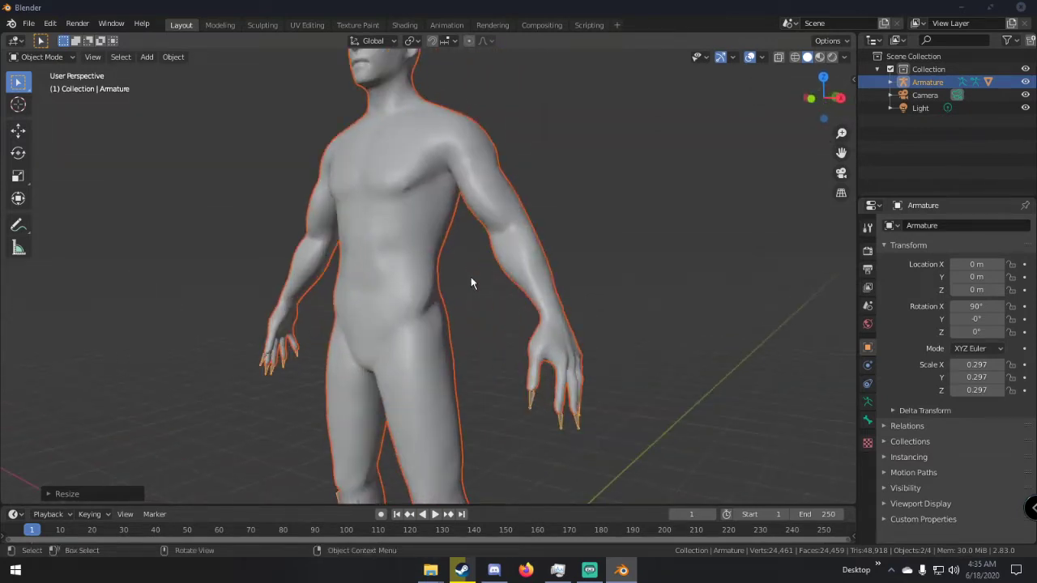
{"action": "middle_click_drag", "start_coordinate": [475, 282], "coordinate": [514, 281]}
{"action": "scroll", "coordinate": [513, 282], "scroll_direction": "down", "scroll_amount": 3}
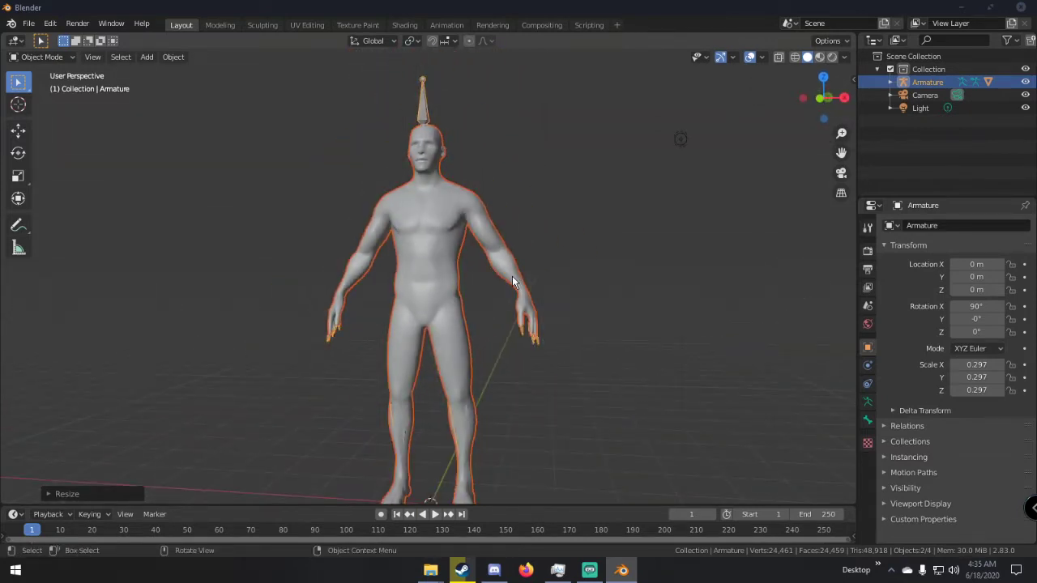
{"action": "middle_click_drag", "start_coordinate": [511, 185], "coordinate": [504, 195]}
{"action": "scroll", "coordinate": [500, 206], "scroll_direction": "up", "scroll_amount": 1}
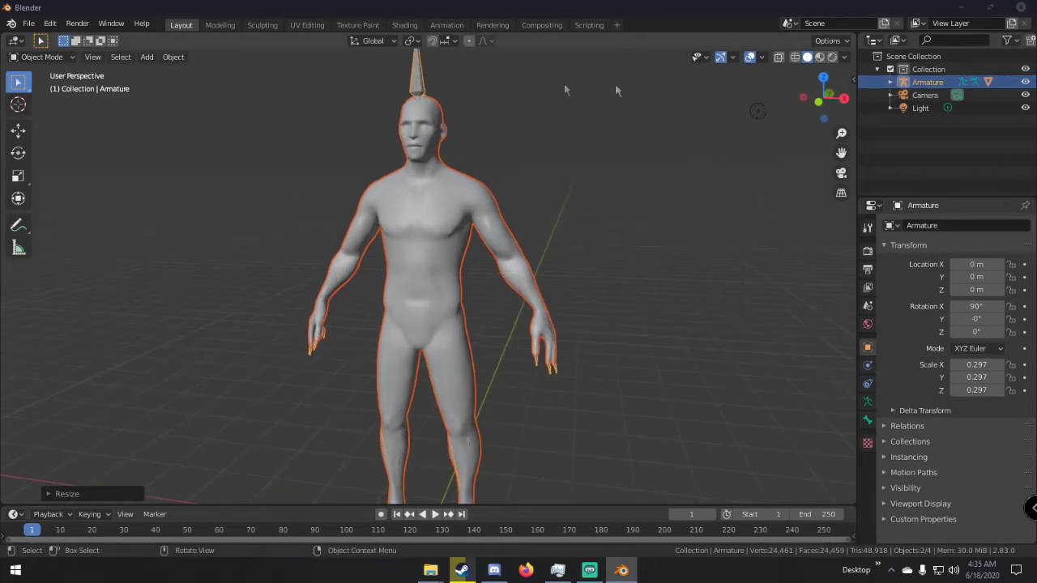
{"action": "left_click", "coordinate": [52, 57]}
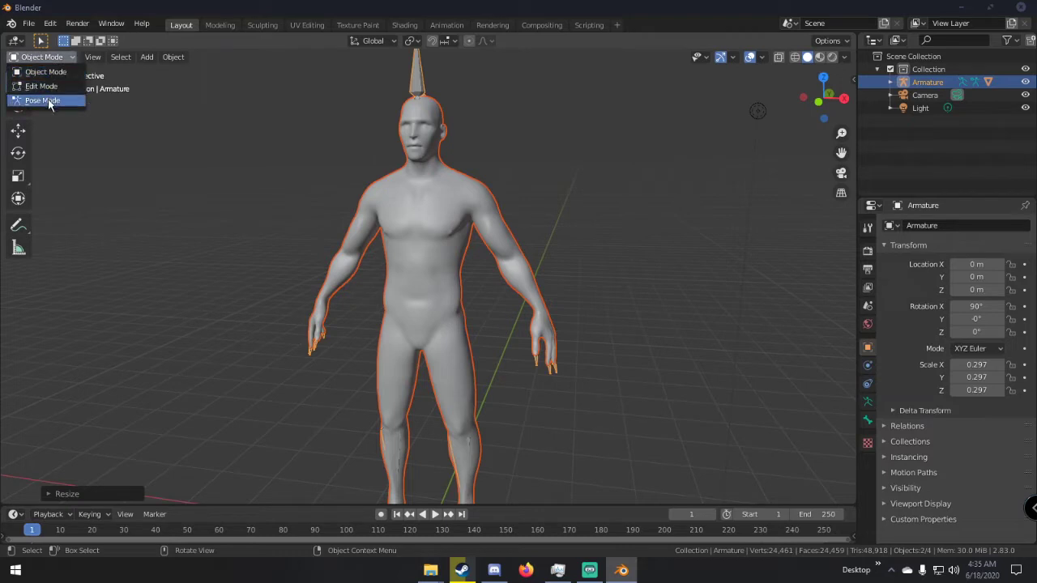
{"action": "left_click", "coordinate": [37, 97]}
{"action": "middle_click_drag", "start_coordinate": [351, 135], "coordinate": [444, 111]}
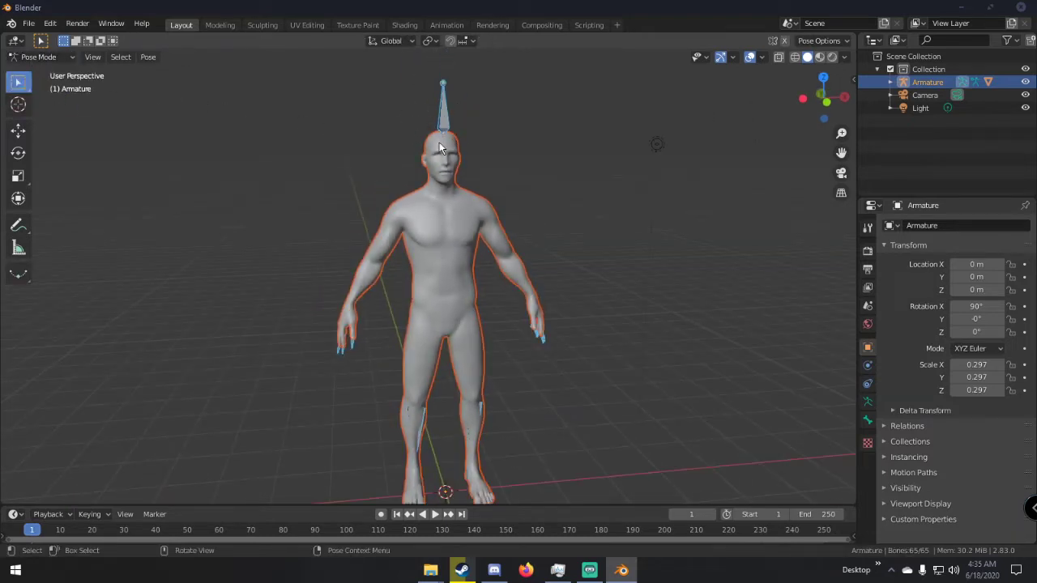
Rotate the right and left upper arm bones inward so the arms hang closer to the torso.
{"action": "left_click", "coordinate": [385, 243]}
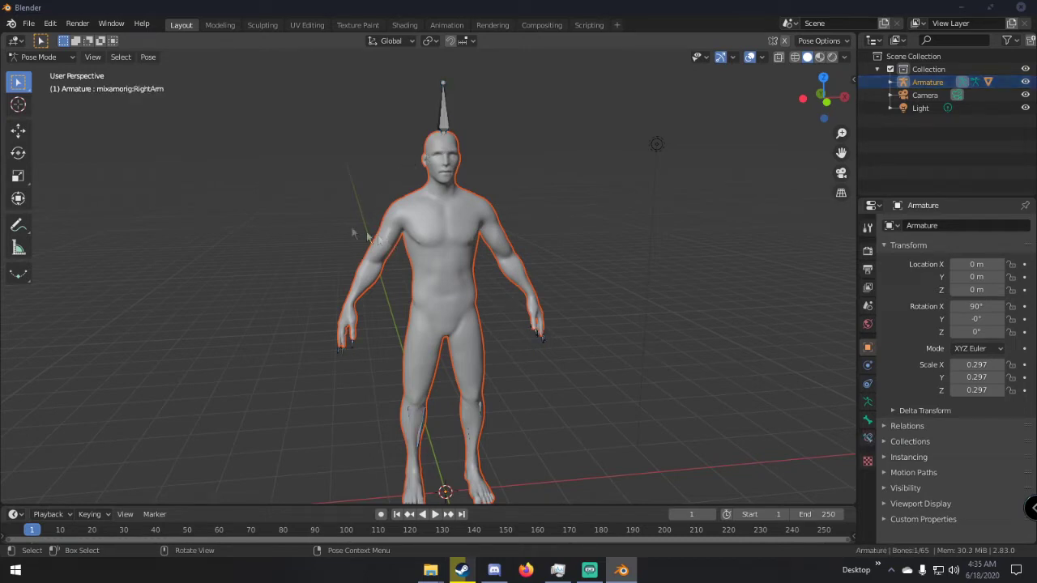
{"action": "left_click", "coordinate": [19, 153]}
{"action": "left_click_drag", "start_coordinate": [362, 192], "coordinate": [389, 239]}
{"action": "left_click", "coordinate": [502, 230]}
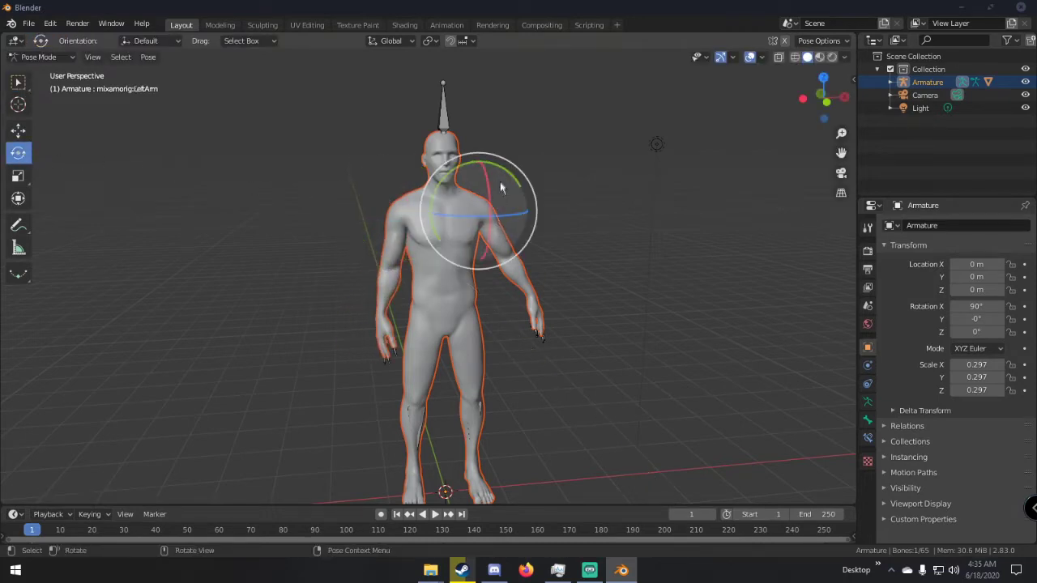
{"action": "mouse_move", "coordinate": [501, 188]}
{"action": "left_mouse_down"}
{"action": "mouse_move", "coordinate": [510, 181]}
{"action": "mouse_move", "coordinate": [507, 194]}
{"action": "left_mouse_up"}
Rotate the left and right forearm bones so the hands rest beside the thighs.
{"action": "middle_click_drag", "start_coordinate": [507, 194], "coordinate": [487, 277]}
{"action": "left_click", "coordinate": [488, 277]}
{"action": "left_click_drag", "start_coordinate": [528, 230], "coordinate": [537, 234]}
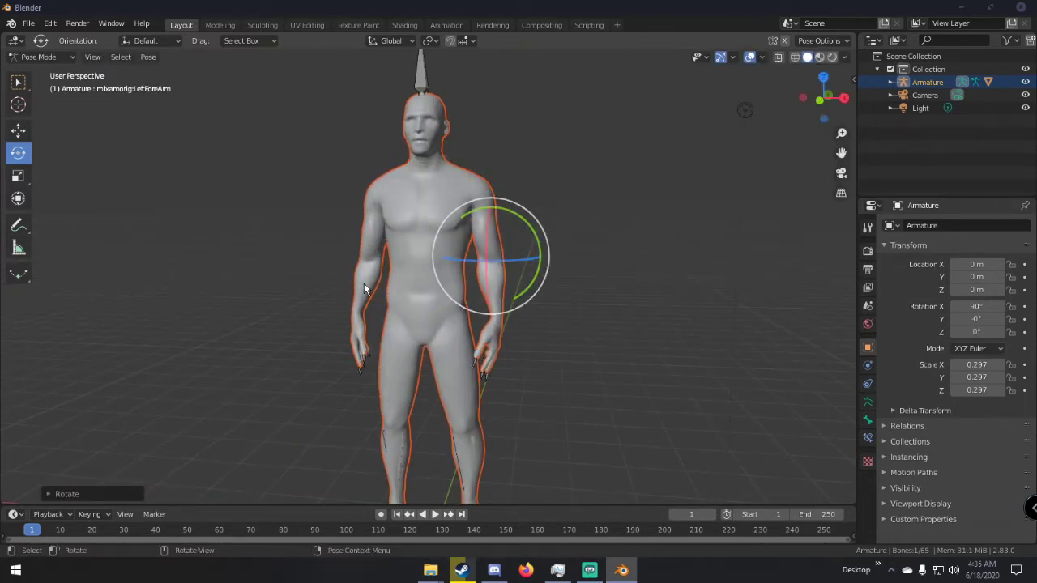
{"action": "left_click", "coordinate": [364, 289]}
{"action": "left_click_drag", "start_coordinate": [351, 213], "coordinate": [347, 219]}
Adjust the head bone's tilt and direction with two free trackball rotations.
{"action": "left_click", "coordinate": [425, 159]}
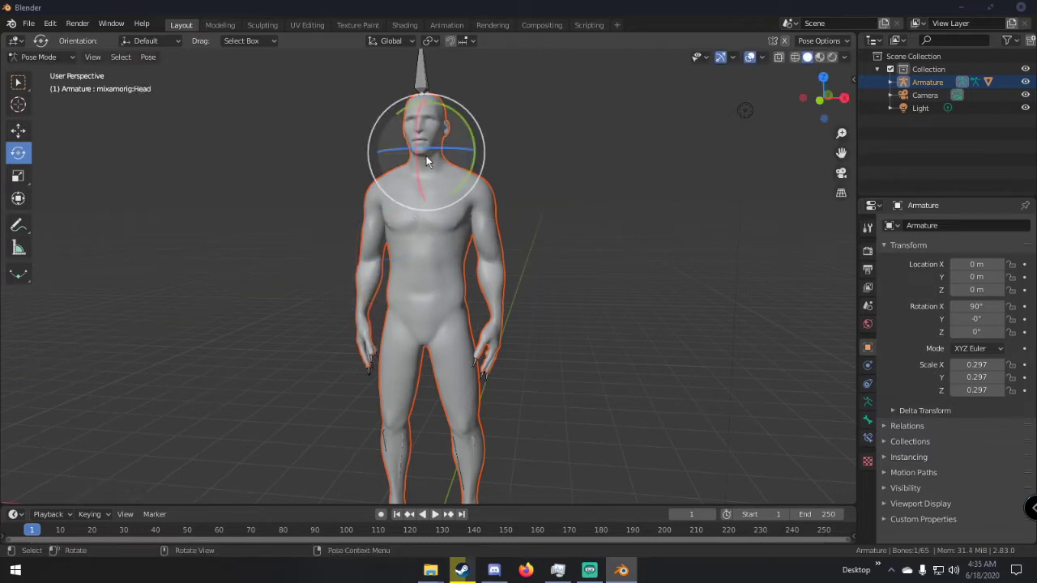
{"action": "key", "text": "r"}
{"action": "key", "text": "r"}
{"action": "left_click", "coordinate": [486, 115]}
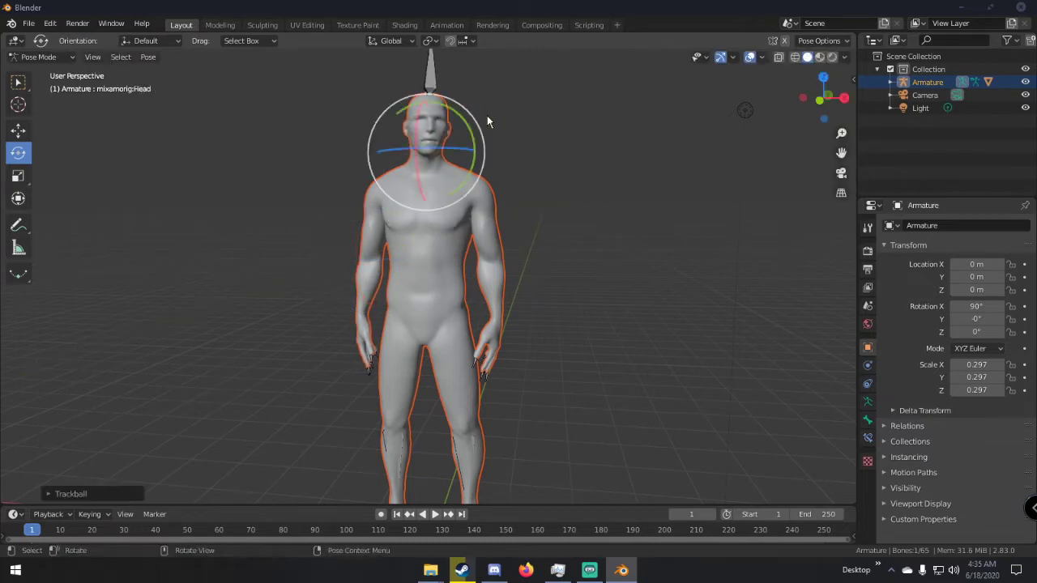
{"action": "key", "text": "r"}
{"action": "key", "text": "r"}
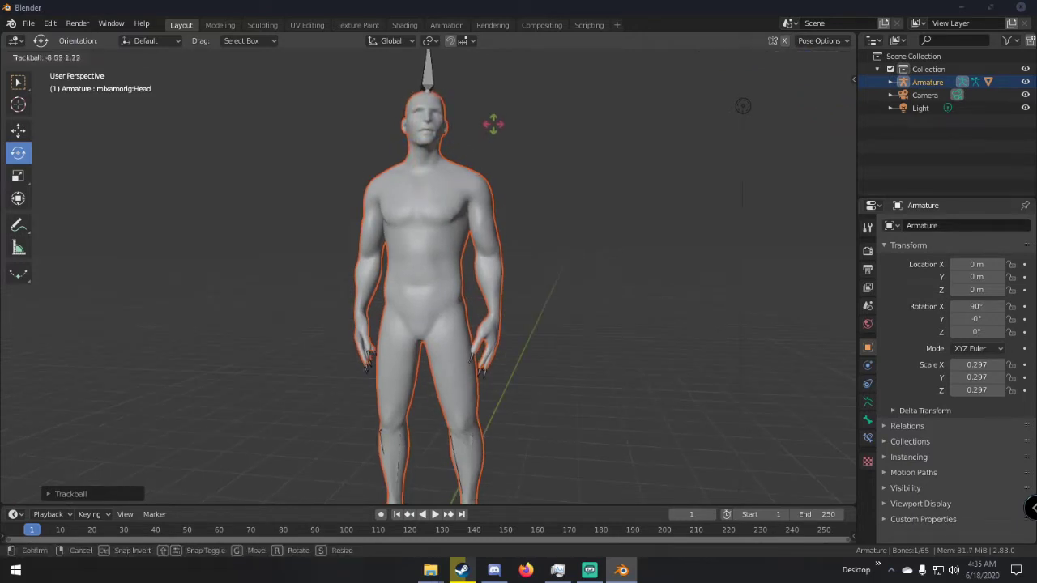
{"action": "left_click", "coordinate": [497, 137]}
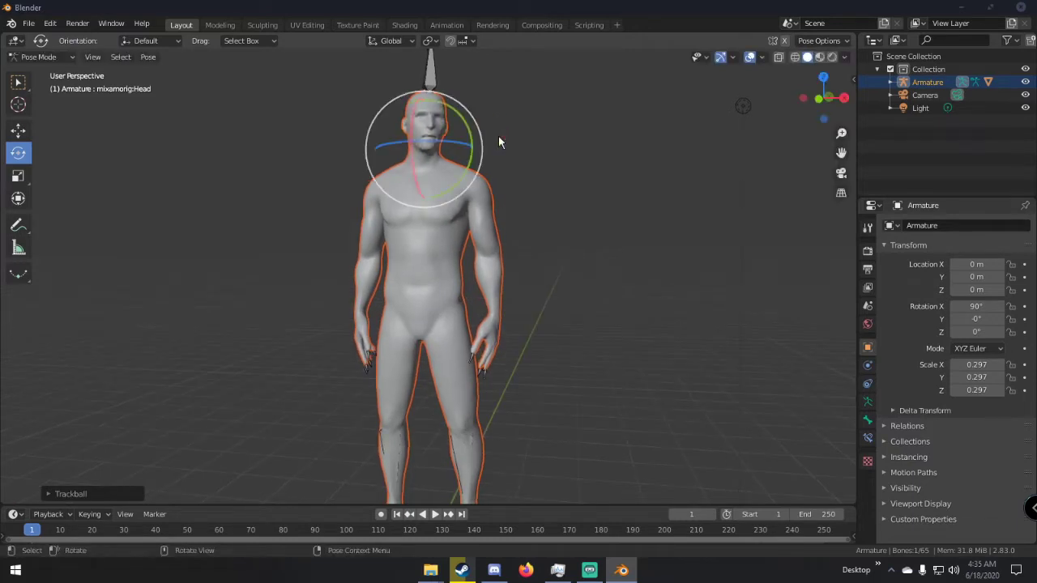
Return the armature to Object Mode and deselect it.
{"action": "left_click", "coordinate": [39, 57]}
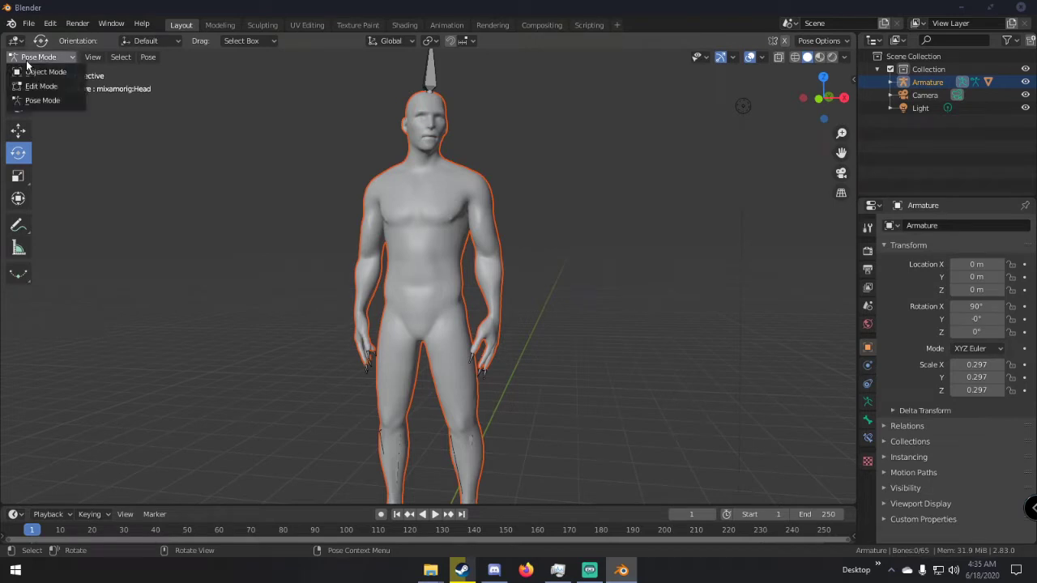
{"action": "left_click", "coordinate": [40, 70]}
{"action": "middle_click_drag", "start_coordinate": [267, 170], "coordinate": [280, 193]}
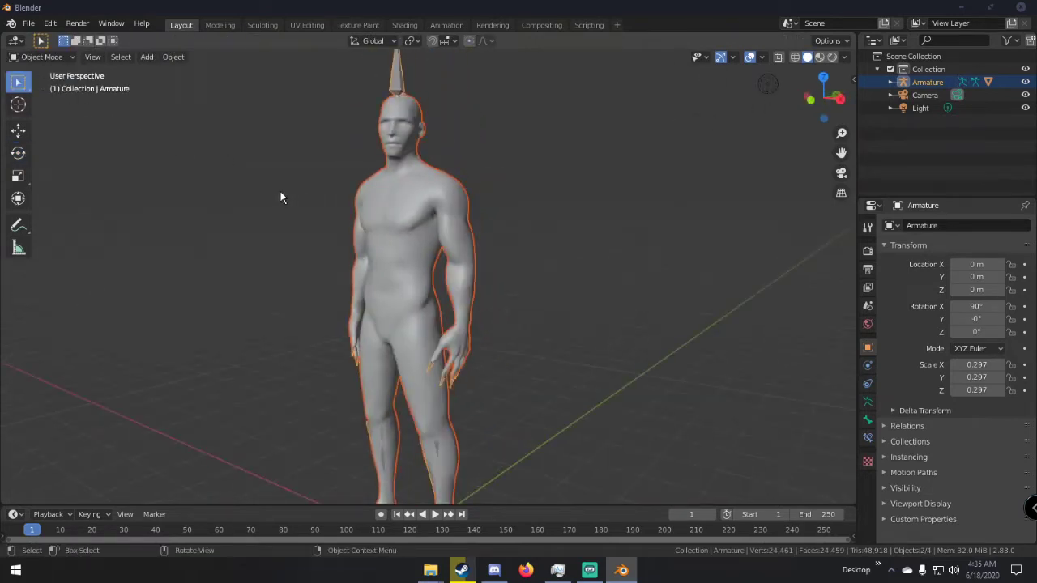
{"action": "left_click", "coordinate": [493, 167]}
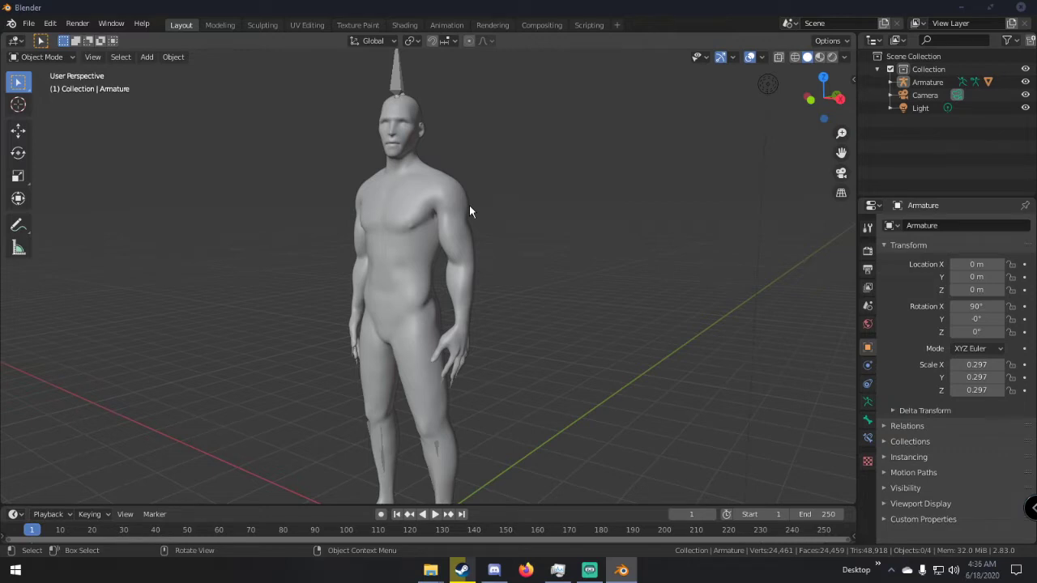
Add a UV sphere and move it beside the character to about X 4.30, Y 1.91, Z 3.75 m.
{"action": "scroll", "coordinate": [470, 243], "scroll_direction": "down", "scroll_amount": 3}
{"action": "middle_click_drag", "start_coordinate": [470, 269], "coordinate": [503, 275]}
{"action": "key", "text": "shift+a"}
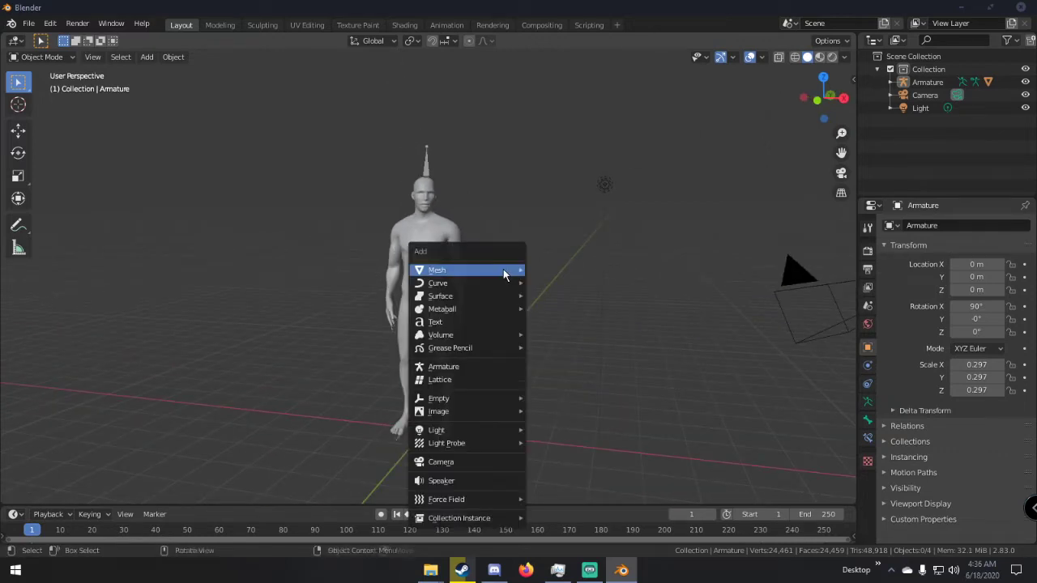
{"action": "mouse_move", "coordinate": [502, 270]}
{"action": "left_click", "coordinate": [560, 310]}
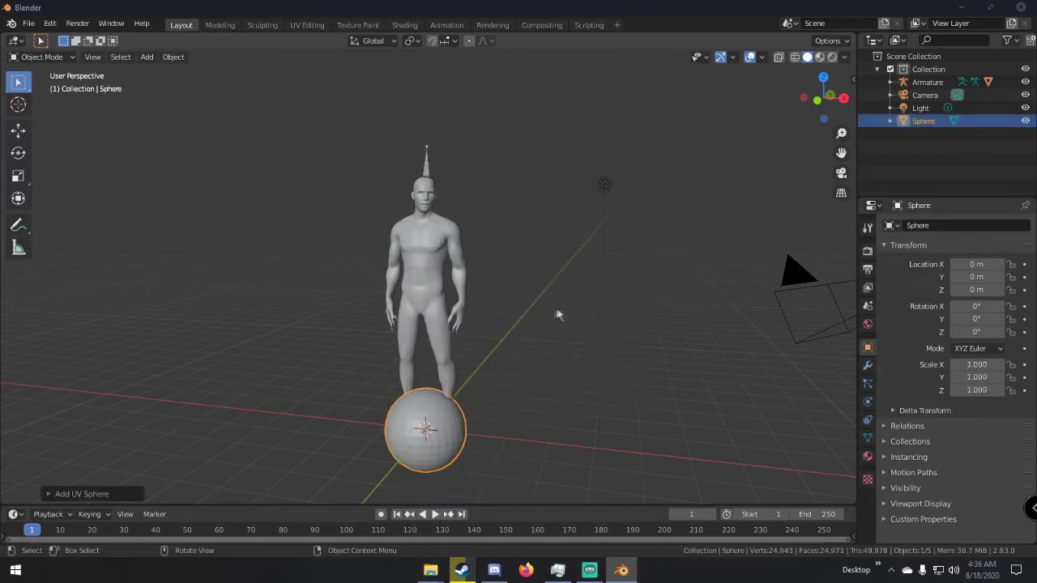
{"action": "key", "text": "g"}
{"action": "left_click", "coordinate": [648, 215]}
{"action": "mouse_move", "coordinate": [648, 216]}
{"action": "middle_mouse_down"}
{"action": "mouse_move", "coordinate": [528, 217]}
{"action": "mouse_move", "coordinate": [519, 230]}
{"action": "mouse_move", "coordinate": [546, 233]}
{"action": "middle_mouse_up"}
{"action": "scroll", "coordinate": [519, 230], "scroll_direction": "up", "scroll_amount": 3}
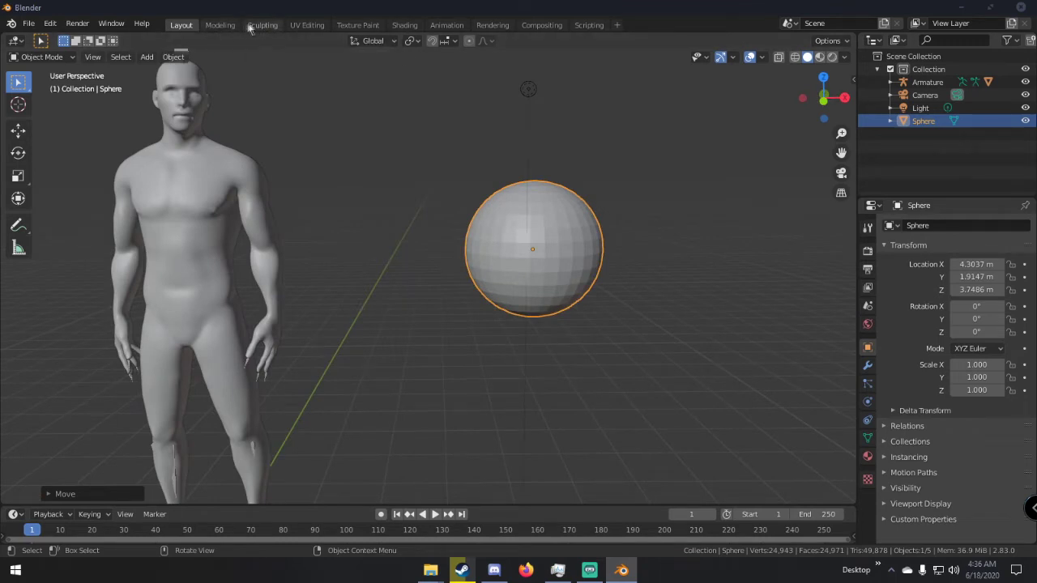
Switch to the Sculpting workspace and frame the sphere for sculpting.
{"action": "left_click", "coordinate": [42, 58]}
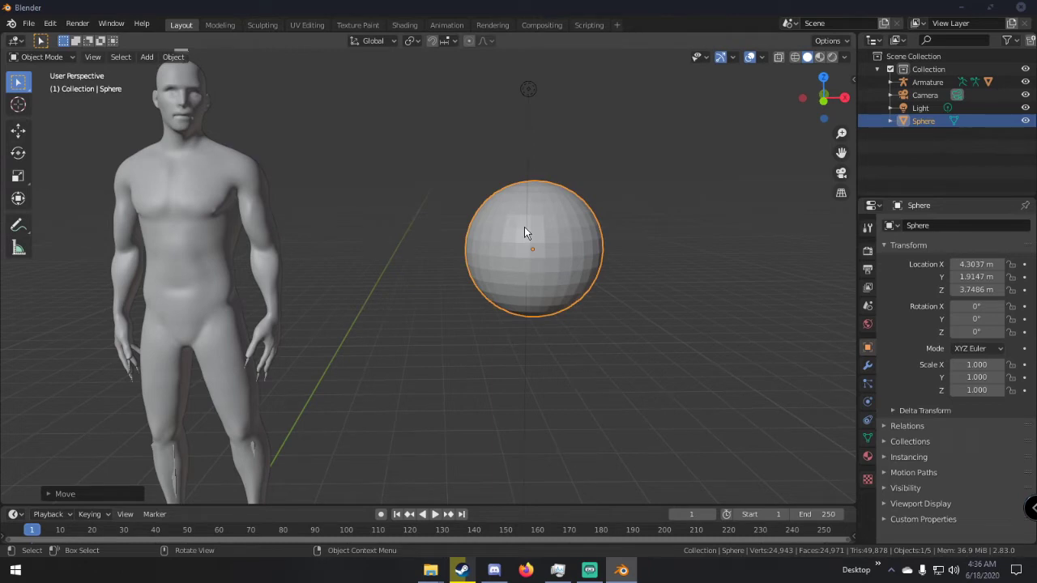
{"action": "left_click", "coordinate": [266, 25]}
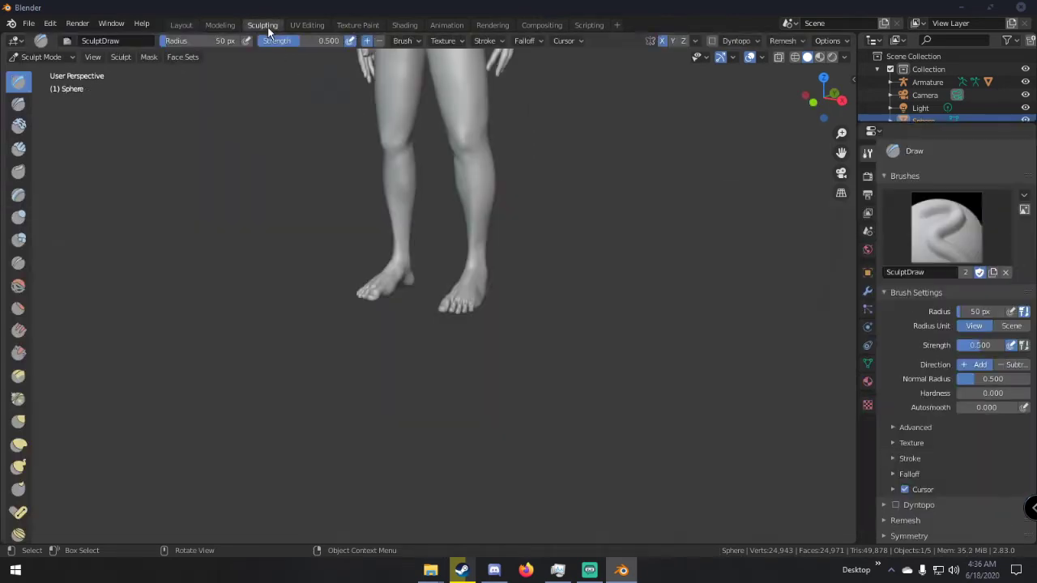
{"action": "middle_click_drag", "start_coordinate": [460, 145], "coordinate": [206, 360], "text": "shift"}
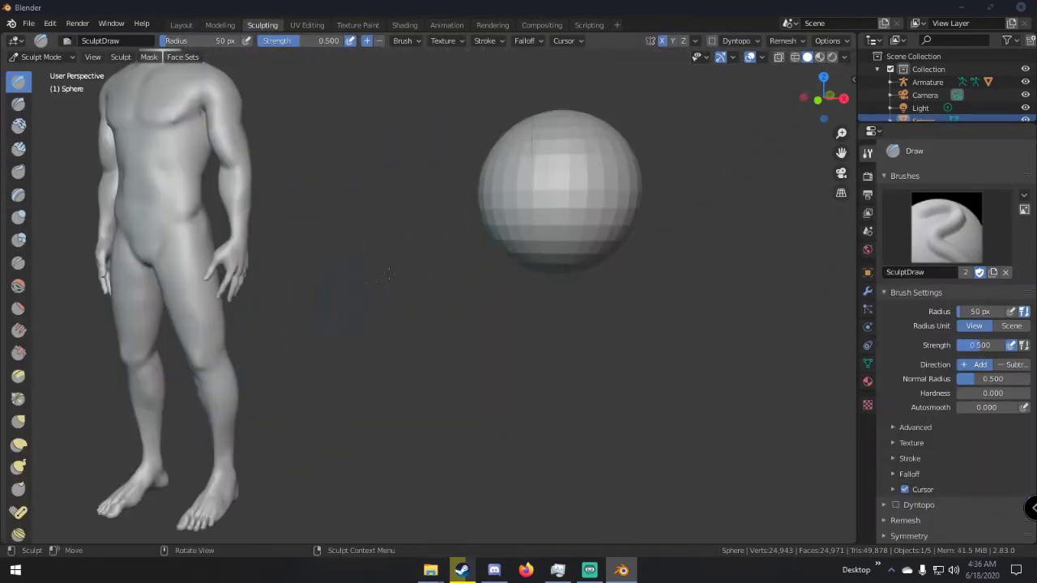
{"action": "middle_click_drag", "start_coordinate": [523, 194], "coordinate": [430, 317], "text": "shift"}
{"action": "scroll", "coordinate": [451, 323], "scroll_direction": "up", "scroll_amount": 2}
Try the red MatCap for the viewport shading and switch back to the light grey one.
{"action": "left_click", "coordinate": [845, 42]}
{"action": "left_click", "coordinate": [845, 43]}
{"action": "left_click", "coordinate": [844, 56]}
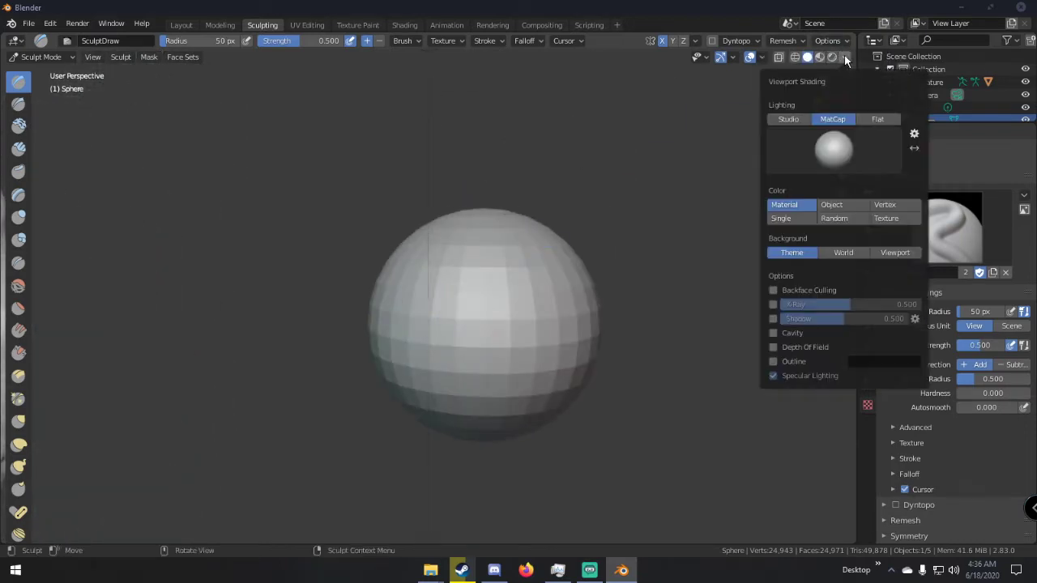
{"action": "left_click", "coordinate": [819, 153]}
{"action": "left_click", "coordinate": [645, 234]}
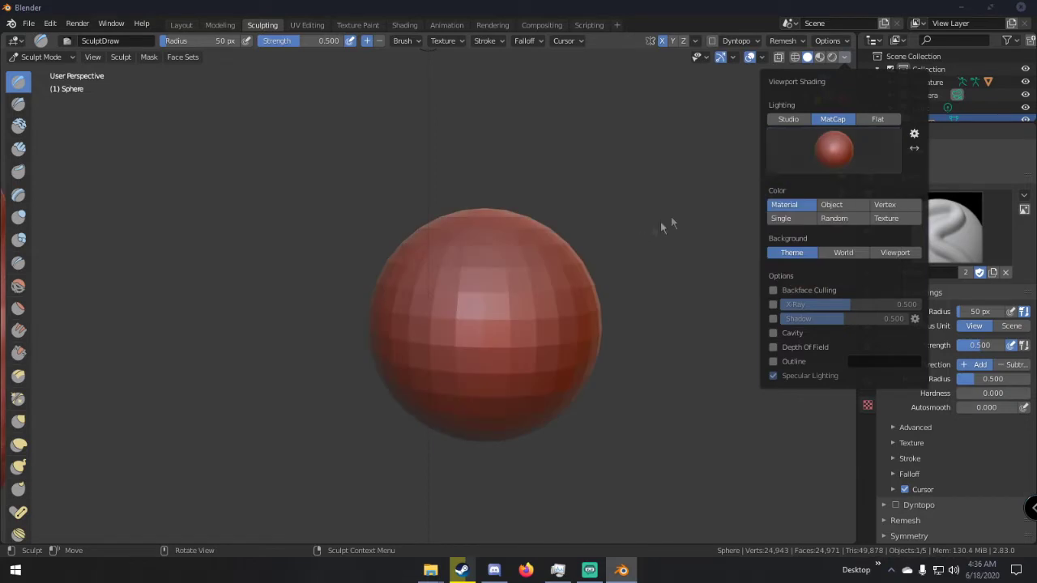
{"action": "left_click", "coordinate": [831, 158]}
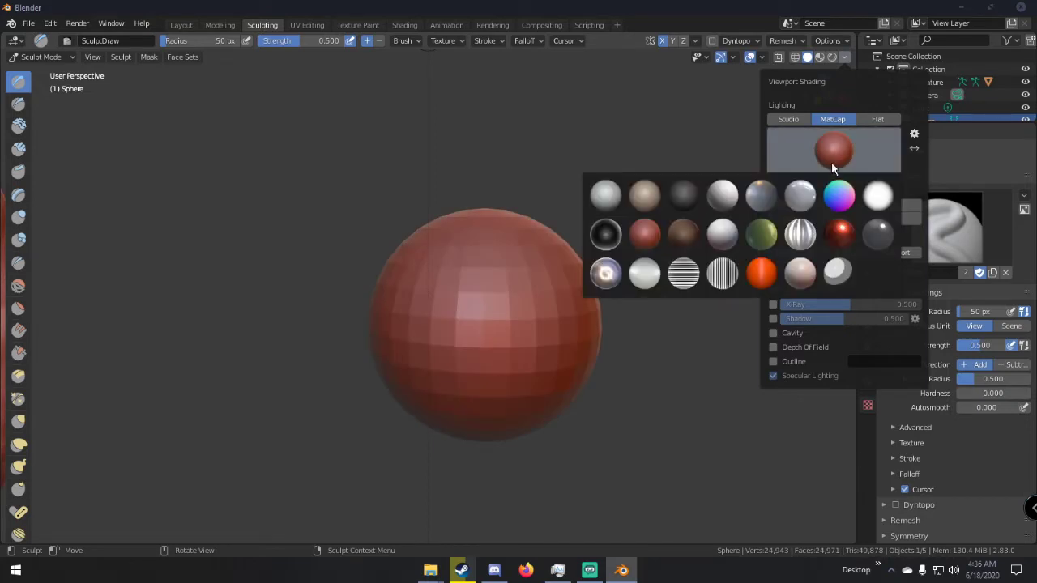
{"action": "left_click", "coordinate": [606, 193]}
Choose the Grab brush and enable Dyntopo for the sphere.
{"action": "scroll", "coordinate": [559, 221], "scroll_direction": "down", "scroll_amount": 5}
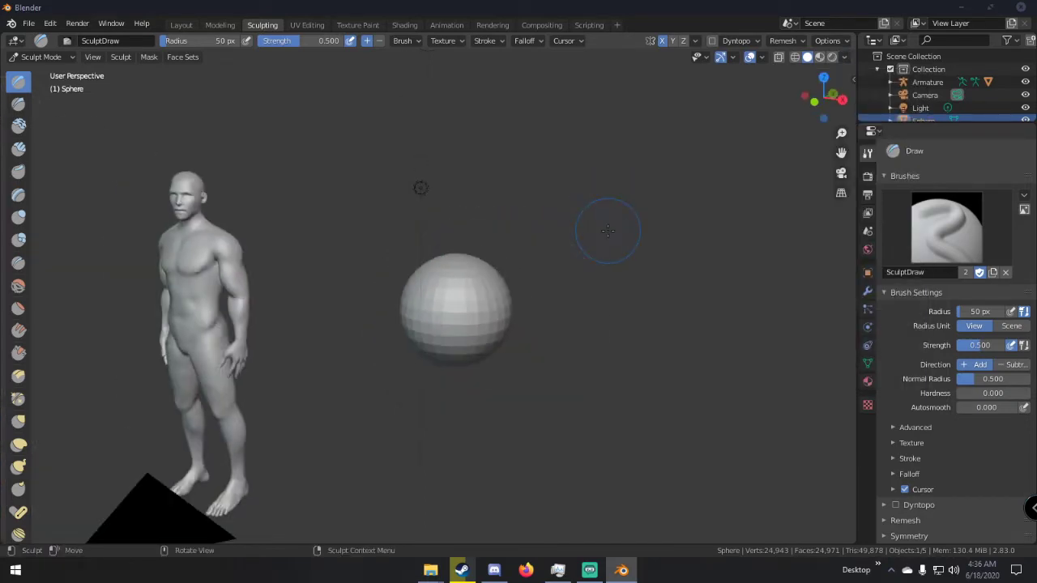
{"action": "scroll", "coordinate": [596, 234], "scroll_direction": "up", "scroll_amount": 3}
{"action": "mouse_move", "coordinate": [580, 240]}
{"action": "middle_mouse_down"}
{"action": "mouse_move", "coordinate": [482, 241]}
{"action": "mouse_move", "coordinate": [462, 232]}
{"action": "middle_mouse_up"}
{"action": "scroll", "coordinate": [481, 233], "scroll_direction": "down", "scroll_amount": 4}
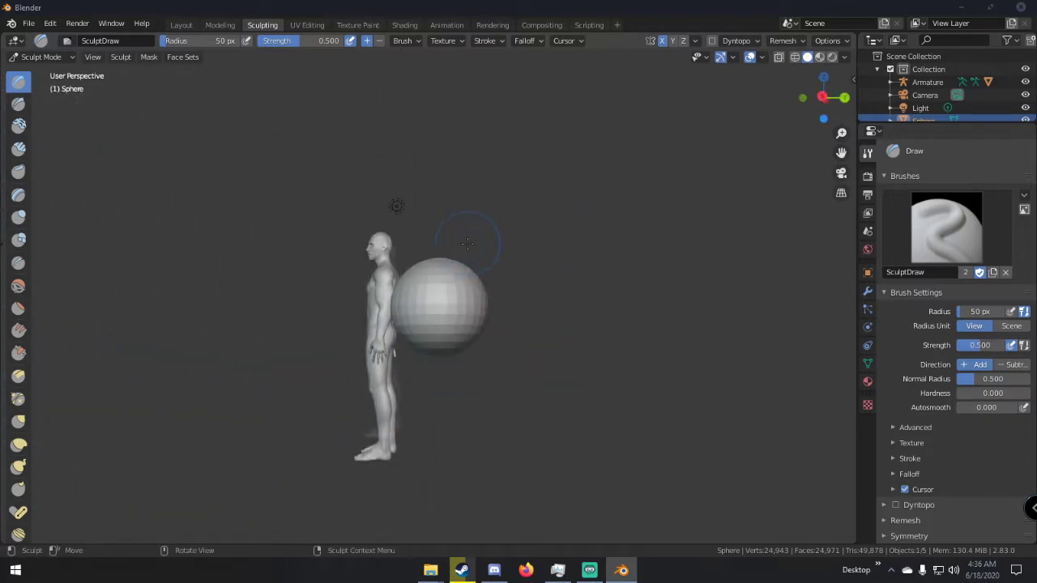
{"action": "scroll", "coordinate": [478, 253], "scroll_direction": "down", "scroll_amount": 2}
{"action": "key", "text": "g"}
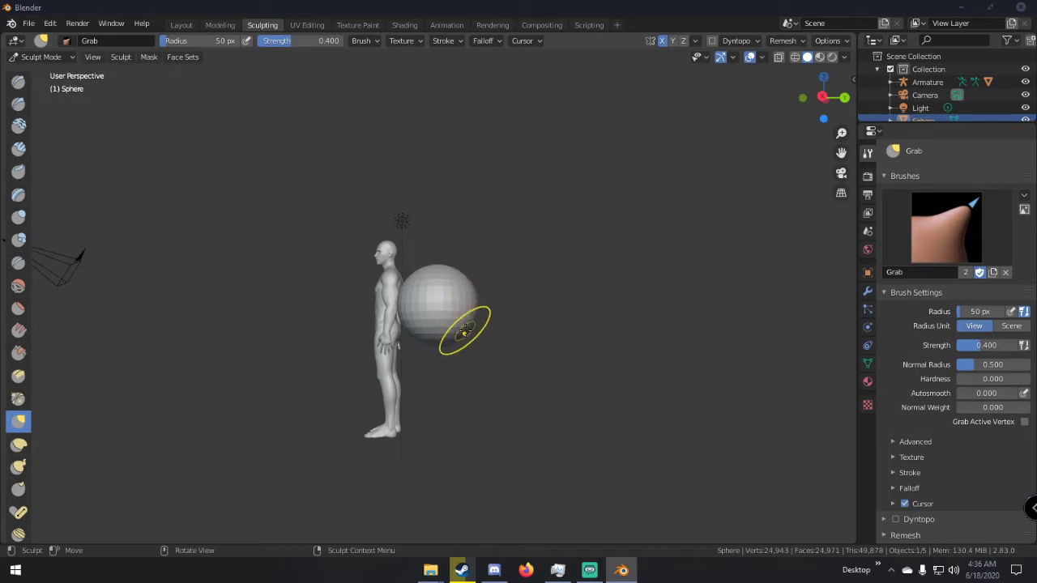
{"action": "middle_click_drag", "start_coordinate": [464, 330], "coordinate": [463, 335]}
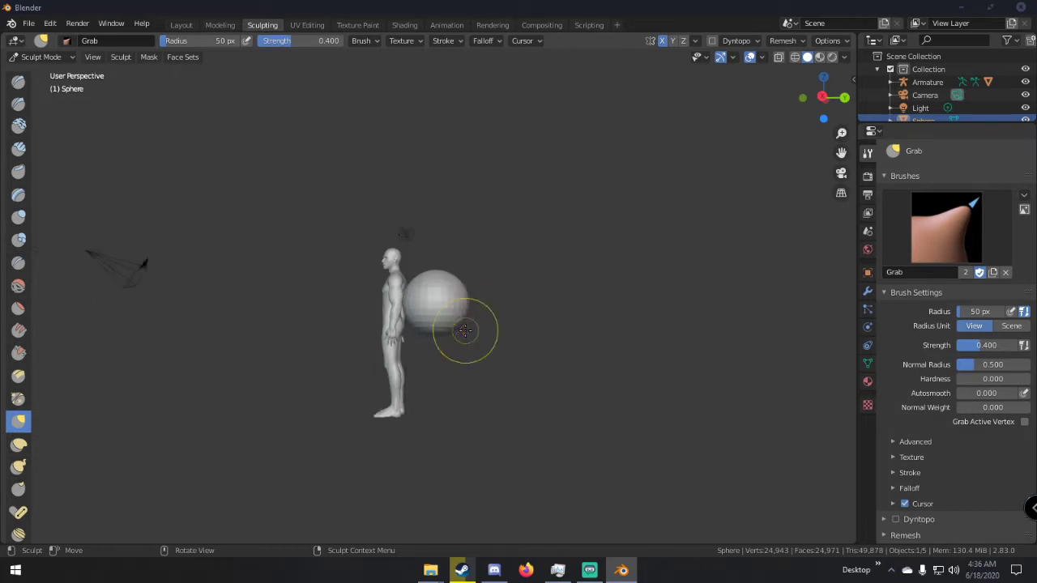
{"action": "left_click", "coordinate": [711, 41]}
{"action": "left_click", "coordinate": [647, 81]}
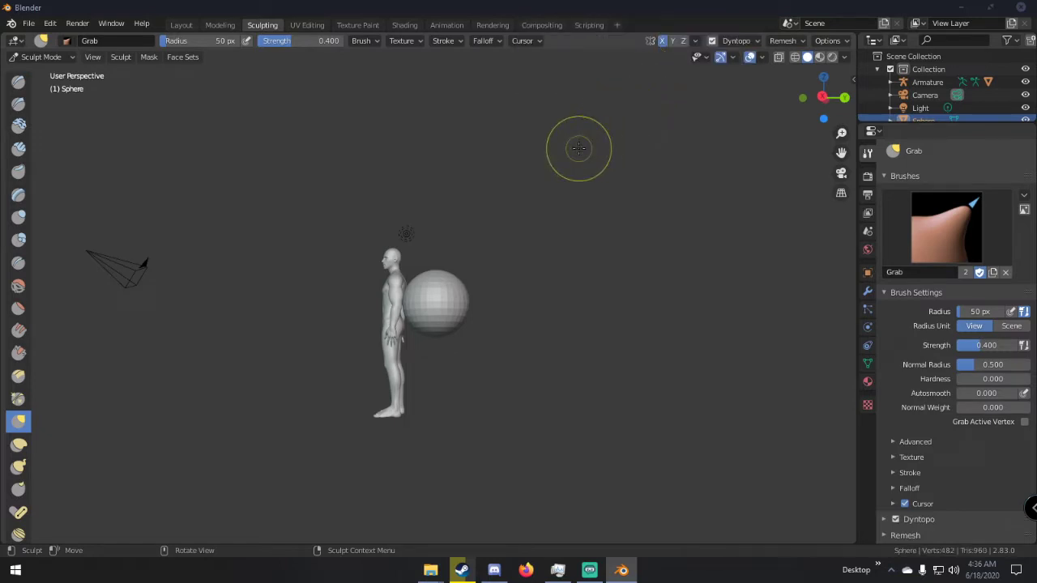
Try Constant Detail as the Dyntopo detailing method and return it to Relative Detail.
{"action": "left_click", "coordinate": [750, 42]}
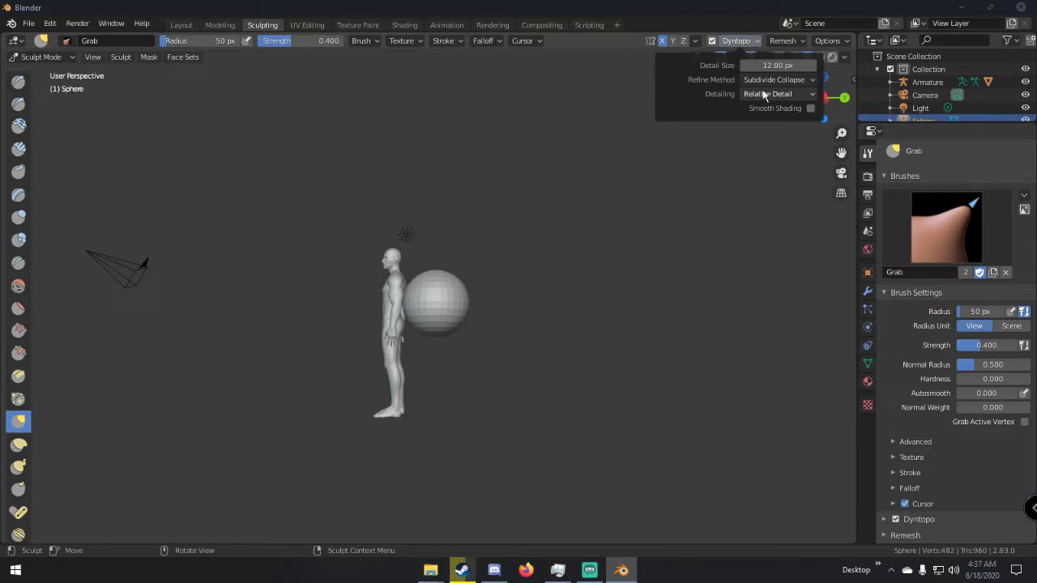
{"action": "left_click", "coordinate": [736, 43]}
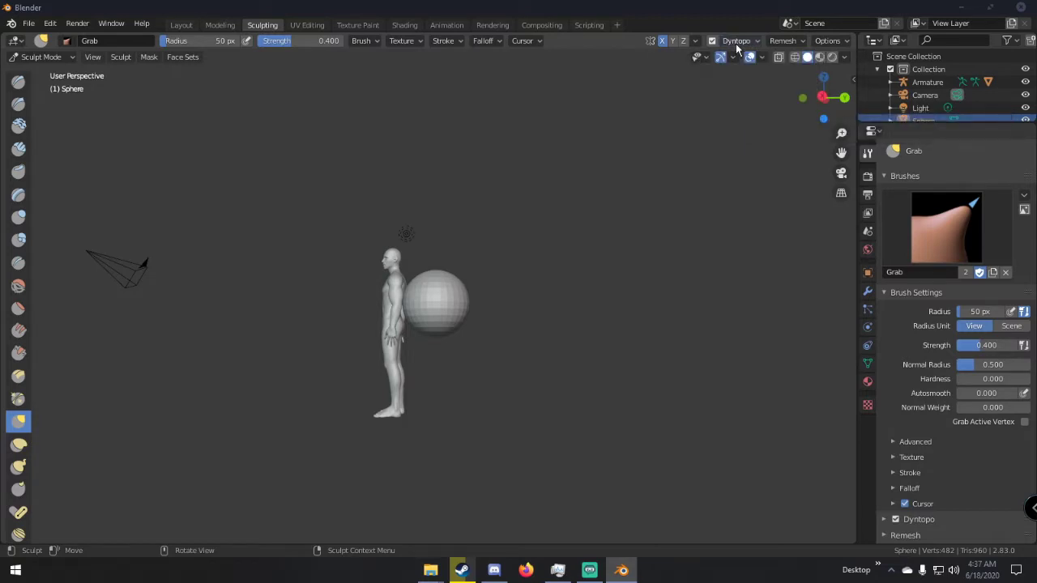
{"action": "left_click", "coordinate": [736, 43]}
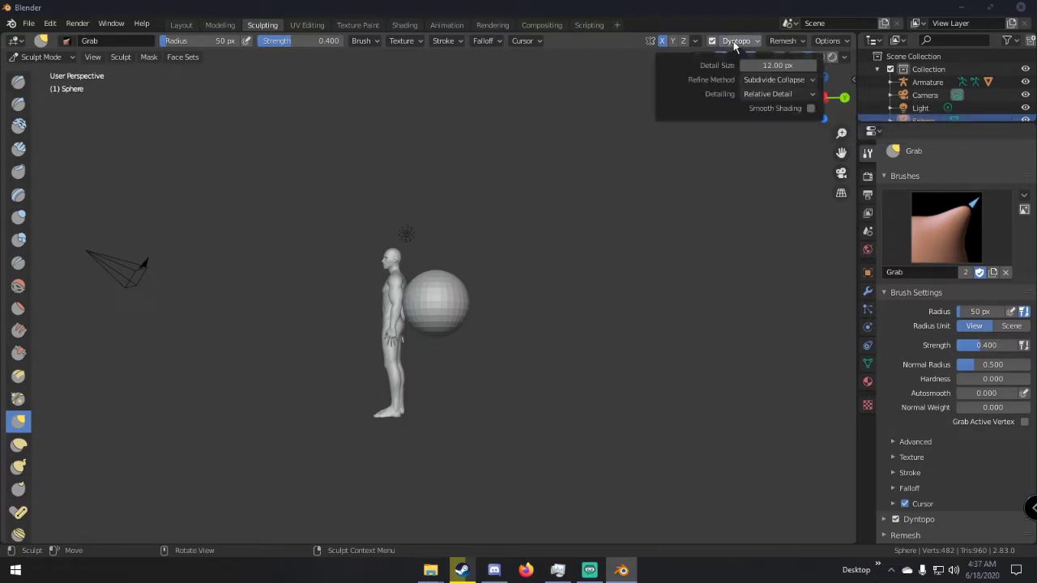
{"action": "left_click", "coordinate": [765, 94]}
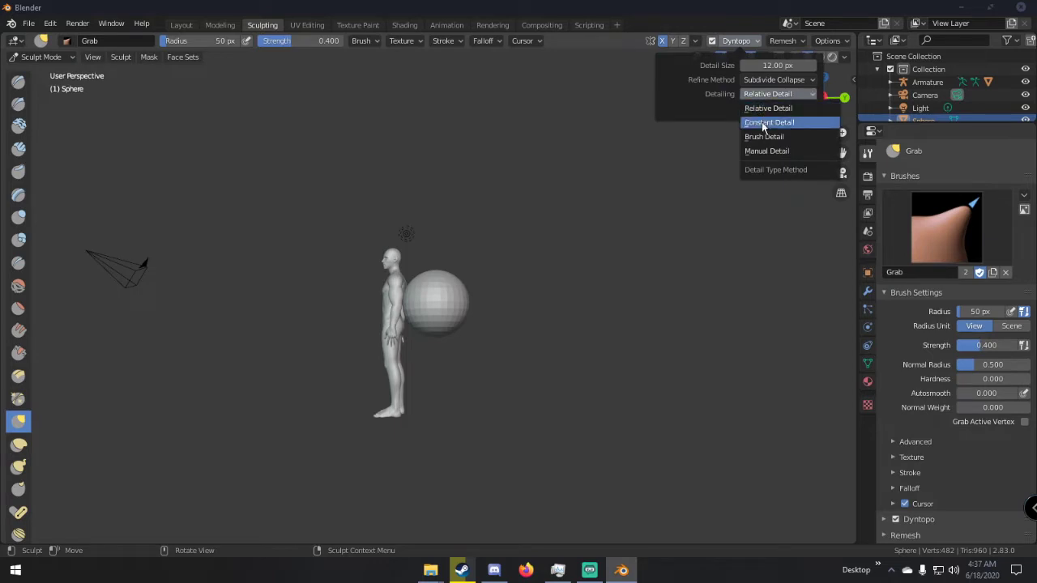
{"action": "left_click", "coordinate": [768, 122]}
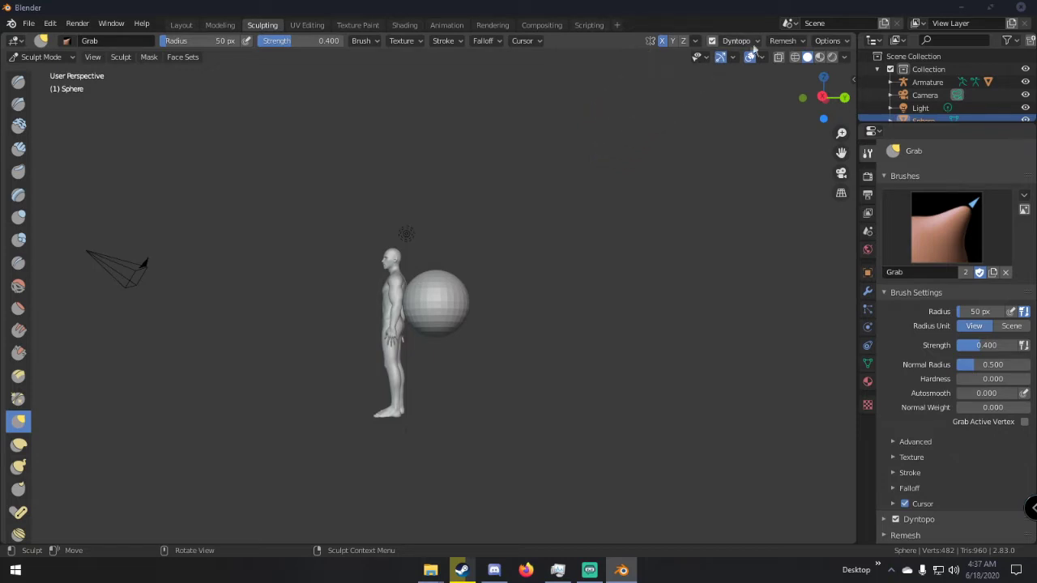
{"action": "left_click", "coordinate": [739, 42]}
{"action": "left_click", "coordinate": [762, 94]}
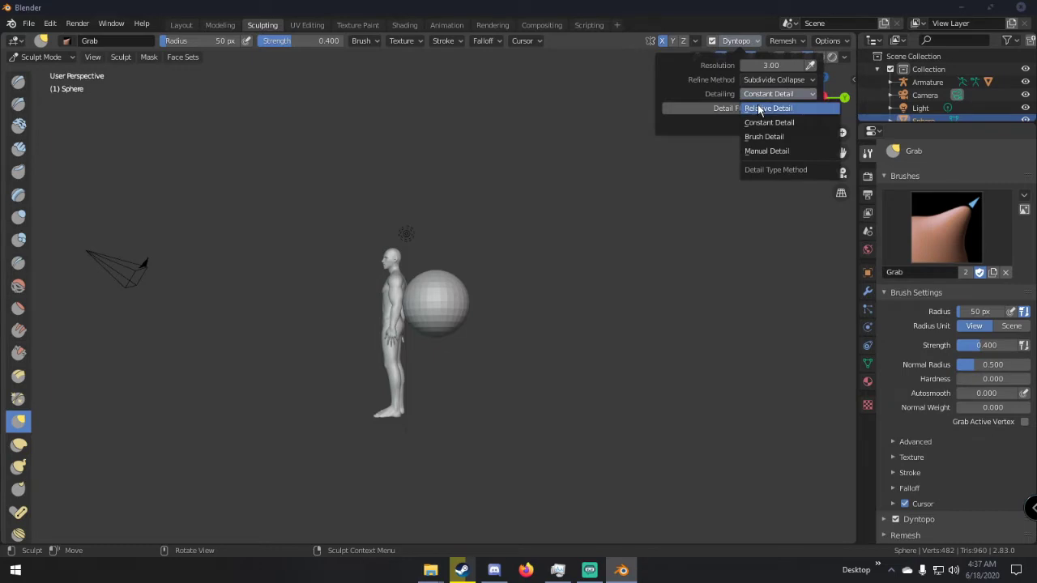
{"action": "left_click", "coordinate": [759, 109]}
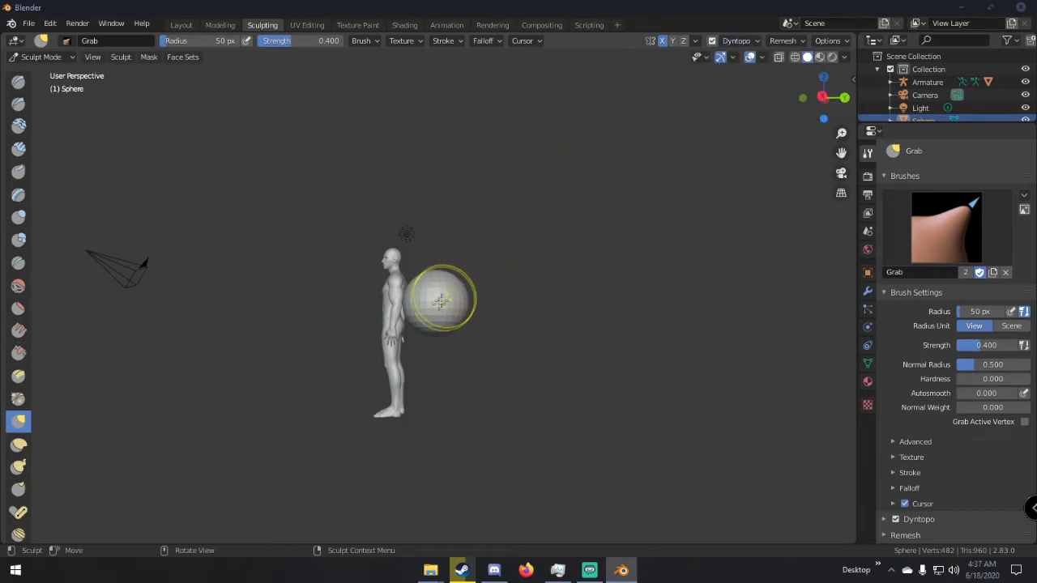
Test Draw strokes on the sphere with Relative Detail Dyntopo at different zoom levels and undo them.
{"action": "left_click_drag", "start_coordinate": [434, 305], "coordinate": [435, 306]}
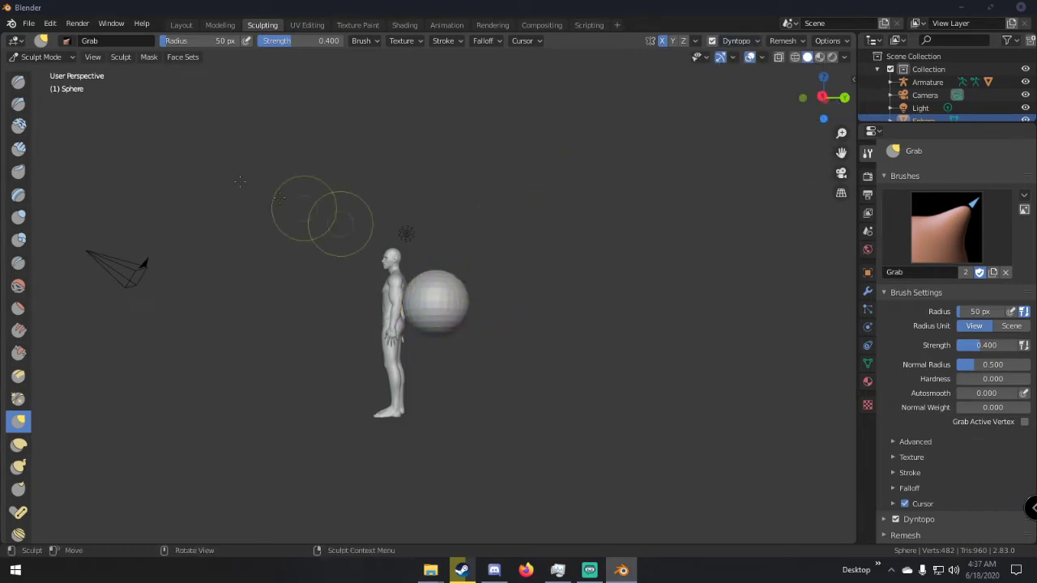
{"action": "key", "text": "x"}
{"action": "mouse_move", "coordinate": [444, 300]}
{"action": "left_mouse_down"}
{"action": "mouse_move", "coordinate": [434, 312]}
{"action": "mouse_move", "coordinate": [478, 324]}
{"action": "left_mouse_up"}
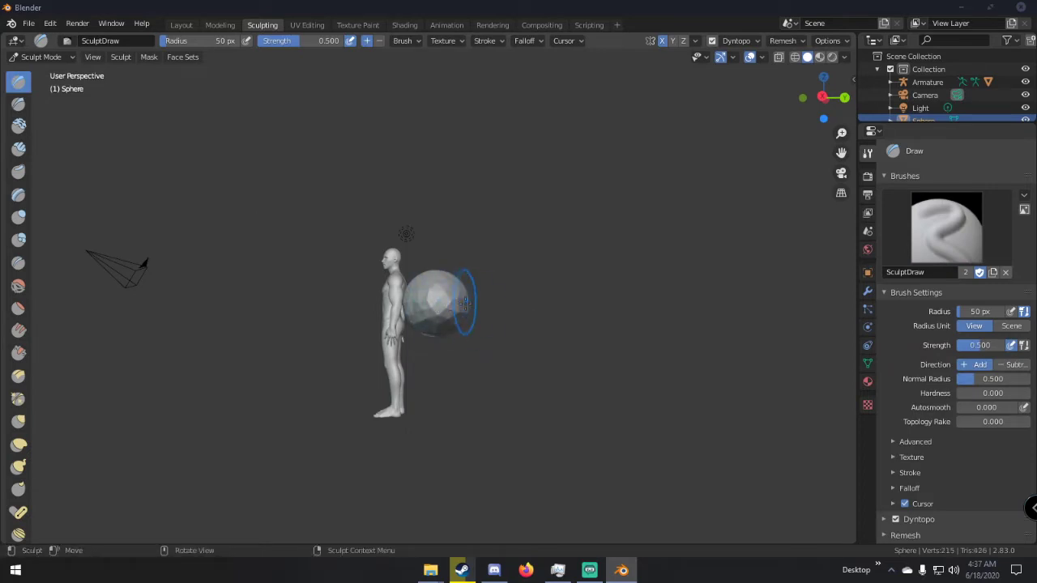
{"action": "scroll", "coordinate": [468, 312], "scroll_direction": "up", "scroll_amount": 10}
{"action": "scroll", "coordinate": [468, 313], "scroll_direction": "down", "scroll_amount": 5}
{"action": "mouse_move", "coordinate": [451, 285]}
{"action": "left_mouse_down"}
{"action": "mouse_move", "coordinate": [475, 273]}
{"action": "mouse_move", "coordinate": [505, 303]}
{"action": "left_mouse_up"}
{"action": "scroll", "coordinate": [517, 314], "scroll_direction": "down", "scroll_amount": 5}
{"action": "key", "text": "ctrl+z"}
{"action": "key", "text": "ctrl+z"}
{"action": "key", "text": "ctrl+z"}
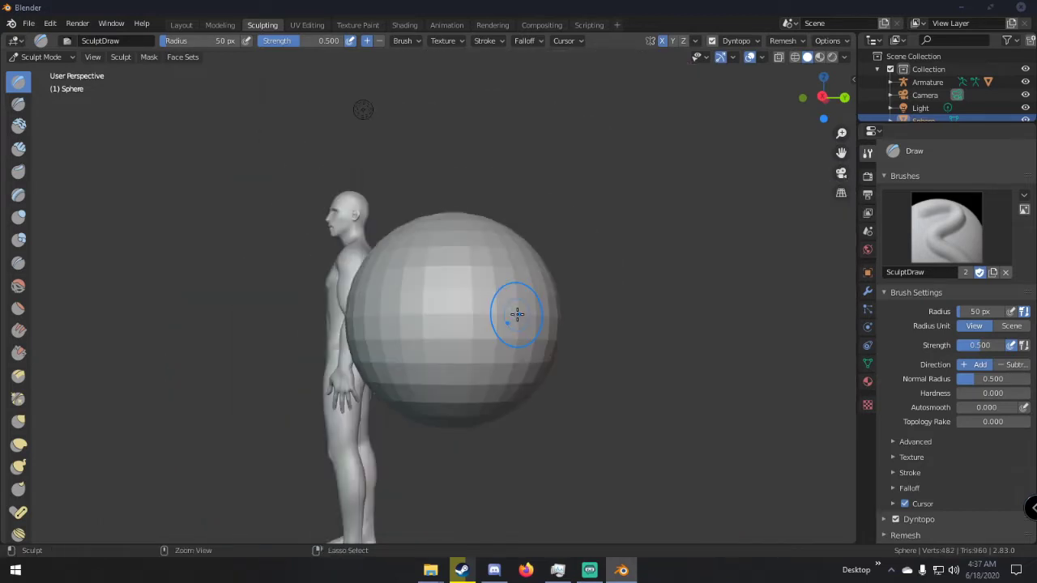
{"action": "scroll", "coordinate": [519, 312], "scroll_direction": "down", "scroll_amount": 4}
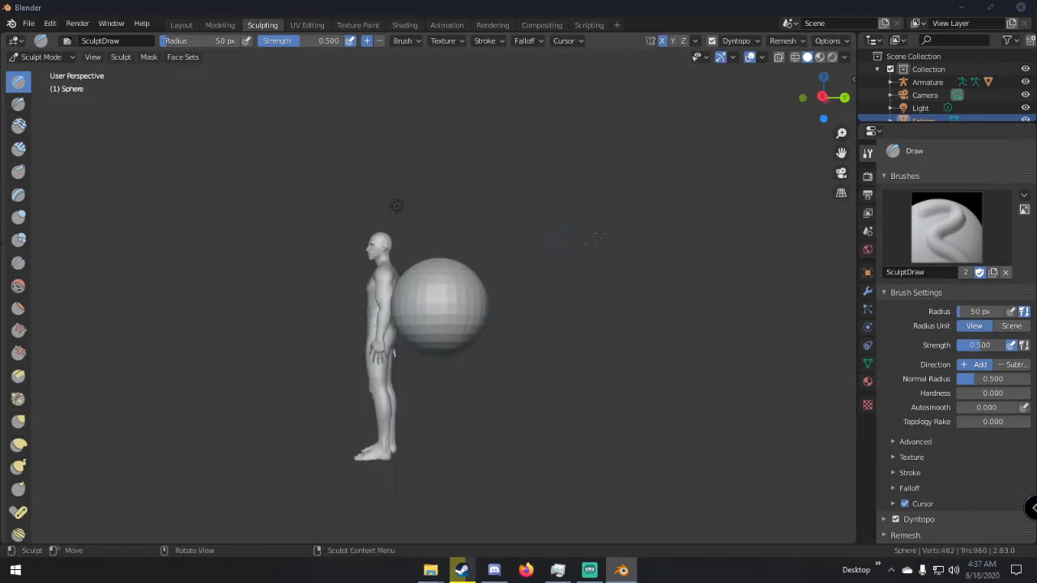
Set the Dyntopo detailing to Constant Detail with a resolution of 10.
{"action": "left_click", "coordinate": [739, 40]}
{"action": "left_click", "coordinate": [766, 94]}
{"action": "left_click", "coordinate": [765, 123]}
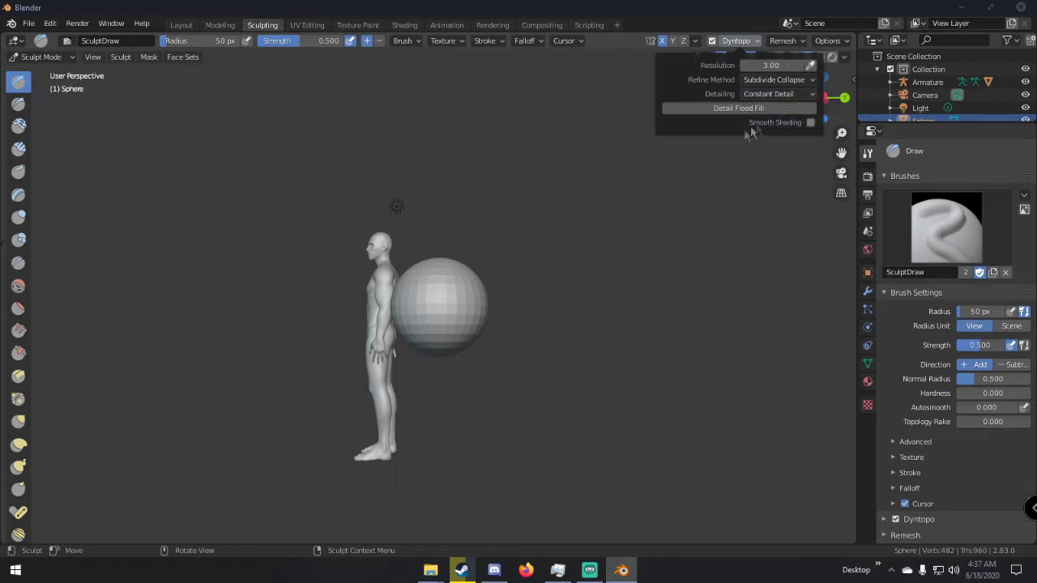
{"action": "left_click", "coordinate": [762, 65]}
{"action": "type", "text": "10"}
{"action": "key", "text": "Return"}
Test the constant detail resolution with a Draw stroke across the sphere.
{"action": "left_click_drag", "start_coordinate": [440, 300], "coordinate": [460, 302]}
{"action": "scroll", "coordinate": [535, 355], "scroll_direction": "up", "scroll_amount": 5}
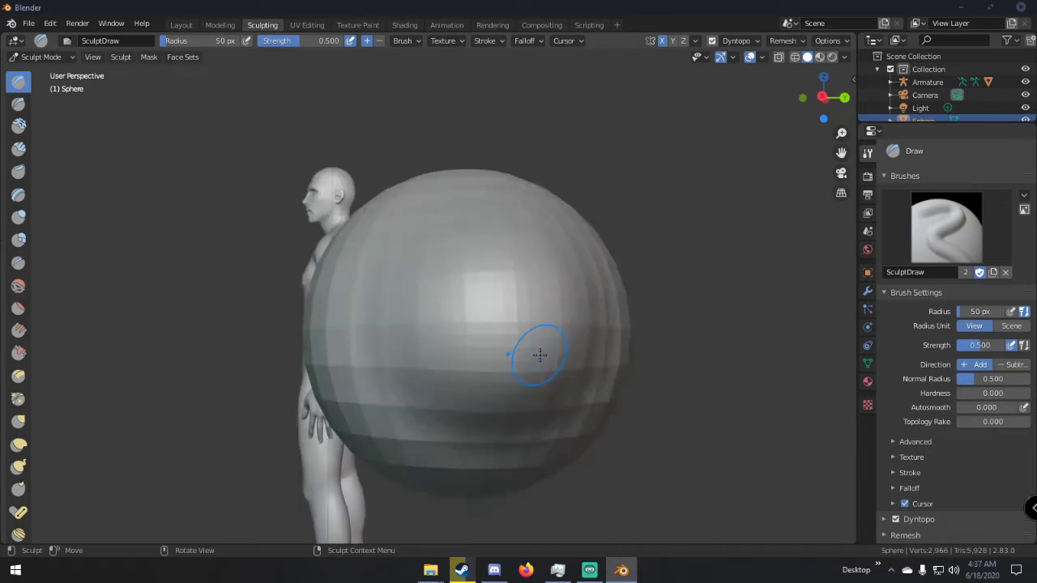
{"action": "scroll", "coordinate": [536, 357], "scroll_direction": "down", "scroll_amount": 3}
Shape the sphere's sides and lower part with the Grab brush, narrowing it towards the chin.
{"action": "mouse_move", "coordinate": [536, 357]}
{"action": "middle_mouse_down"}
{"action": "mouse_move", "coordinate": [546, 366]}
{"action": "mouse_move", "coordinate": [470, 317]}
{"action": "mouse_move", "coordinate": [470, 326]}
{"action": "mouse_move", "coordinate": [454, 322]}
{"action": "middle_mouse_up"}
{"action": "key", "text": "g"}
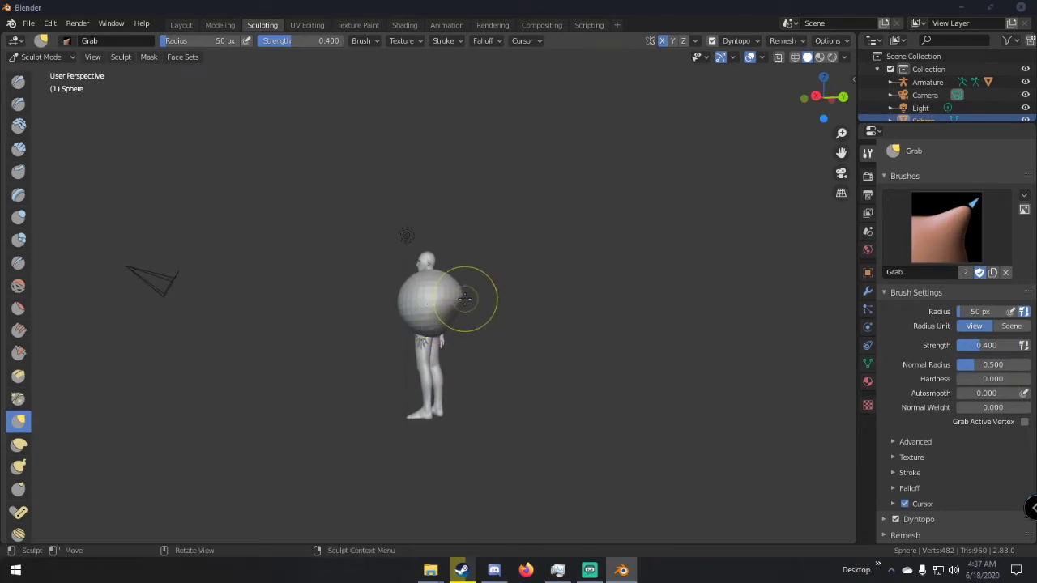
{"action": "mouse_move", "coordinate": [450, 318]}
{"action": "left_mouse_down"}
{"action": "mouse_move", "coordinate": [434, 329]}
{"action": "mouse_move", "coordinate": [457, 316]}
{"action": "left_mouse_up"}
{"action": "mouse_move", "coordinate": [479, 310]}
{"action": "middle_mouse_down"}
{"action": "mouse_move", "coordinate": [383, 298]}
{"action": "mouse_move", "coordinate": [394, 324]}
{"action": "middle_mouse_up"}
{"action": "left_click_drag", "start_coordinate": [409, 305], "coordinate": [410, 308]}
{"action": "middle_click_drag", "start_coordinate": [411, 308], "coordinate": [260, 327]}
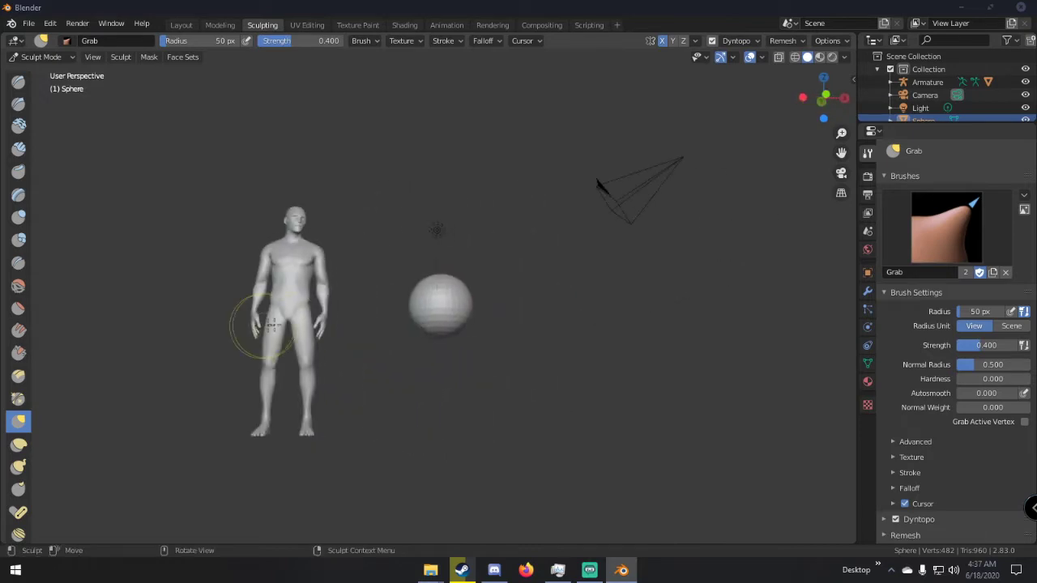
{"action": "left_click_drag", "start_coordinate": [467, 322], "coordinate": [433, 336]}
{"action": "middle_click_drag", "start_coordinate": [433, 335], "coordinate": [441, 344]}
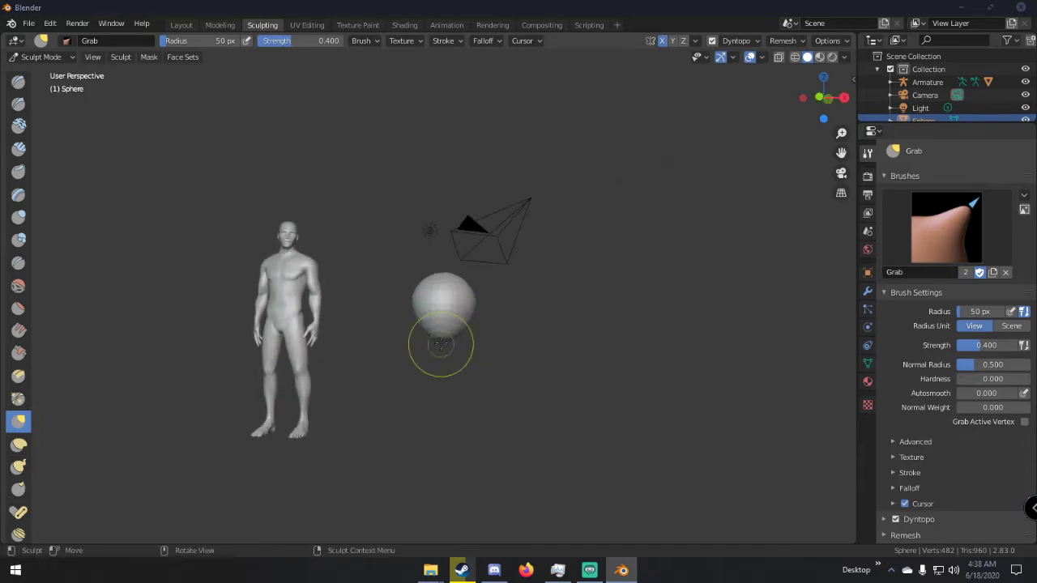
Refine the sphere into an egg-shaped head with further Grab strokes on its sides and back.
{"action": "left_click_drag", "start_coordinate": [474, 300], "coordinate": [471, 303]}
{"action": "mouse_move", "coordinate": [476, 303]}
{"action": "middle_mouse_down"}
{"action": "mouse_move", "coordinate": [532, 305]}
{"action": "mouse_move", "coordinate": [364, 300]}
{"action": "middle_mouse_up"}
{"action": "scroll", "coordinate": [532, 305], "scroll_direction": "up", "scroll_amount": 6}
{"action": "scroll", "coordinate": [364, 301], "scroll_direction": "down", "scroll_amount": 5}
{"action": "middle_click_drag", "start_coordinate": [470, 313], "coordinate": [419, 308]}
{"action": "left_click_drag", "start_coordinate": [419, 308], "coordinate": [424, 306]}
{"action": "middle_click_drag", "start_coordinate": [423, 306], "coordinate": [337, 314]}
{"action": "left_click_drag", "start_coordinate": [381, 303], "coordinate": [382, 296]}
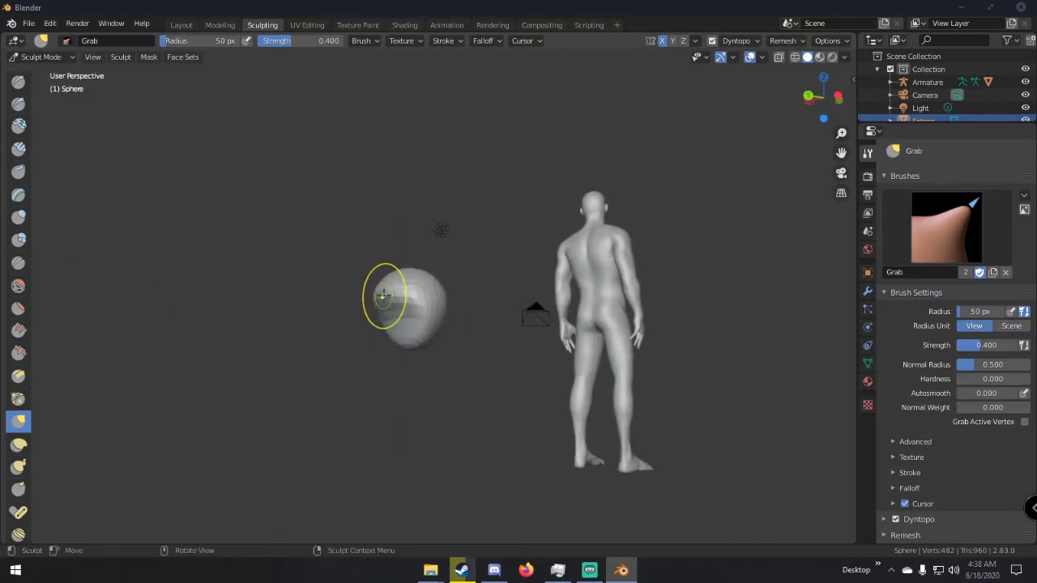
{"action": "middle_click_drag", "start_coordinate": [381, 296], "coordinate": [590, 301]}
{"action": "left_click_drag", "start_coordinate": [486, 289], "coordinate": [470, 286]}
{"action": "mouse_move", "coordinate": [392, 287]}
{"action": "middle_mouse_down"}
{"action": "mouse_move", "coordinate": [542, 297]}
{"action": "mouse_move", "coordinate": [510, 307]}
{"action": "middle_mouse_up"}
{"action": "scroll", "coordinate": [537, 298], "scroll_direction": "up", "scroll_amount": 3}
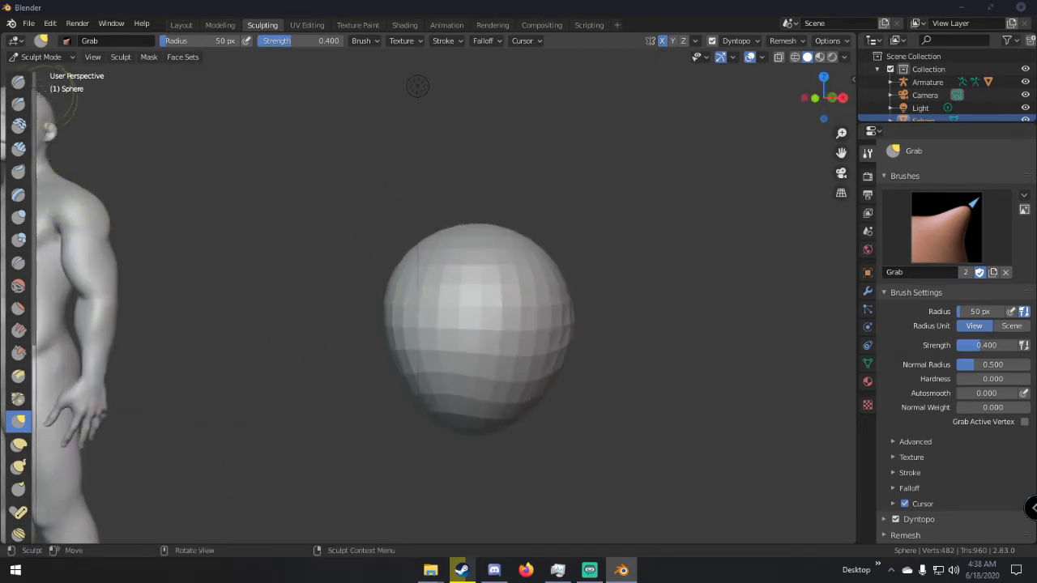
Build up two mirrored horn bases on top of the head with the Draw brush.
{"action": "left_click", "coordinate": [18, 82]}
{"action": "middle_click_drag", "start_coordinate": [533, 277], "coordinate": [556, 327]}
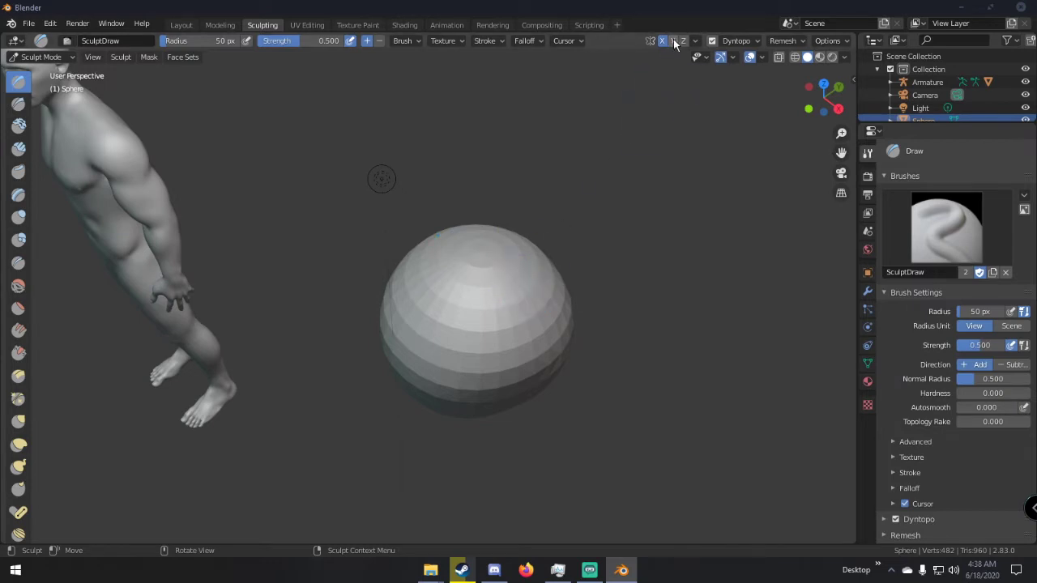
{"action": "mouse_move", "coordinate": [525, 288]}
{"action": "left_mouse_down"}
{"action": "mouse_move", "coordinate": [537, 288]}
{"action": "mouse_move", "coordinate": [530, 279]}
{"action": "left_mouse_up"}
{"action": "mouse_move", "coordinate": [538, 287]}
{"action": "middle_mouse_down"}
{"action": "mouse_move", "coordinate": [614, 208]}
{"action": "mouse_move", "coordinate": [583, 213]}
{"action": "middle_mouse_up"}
Pull the two horns upward and outward from the head with the Grab brush.
{"action": "key", "text": "g"}
{"action": "left_click_drag", "start_coordinate": [525, 227], "coordinate": [521, 228]}
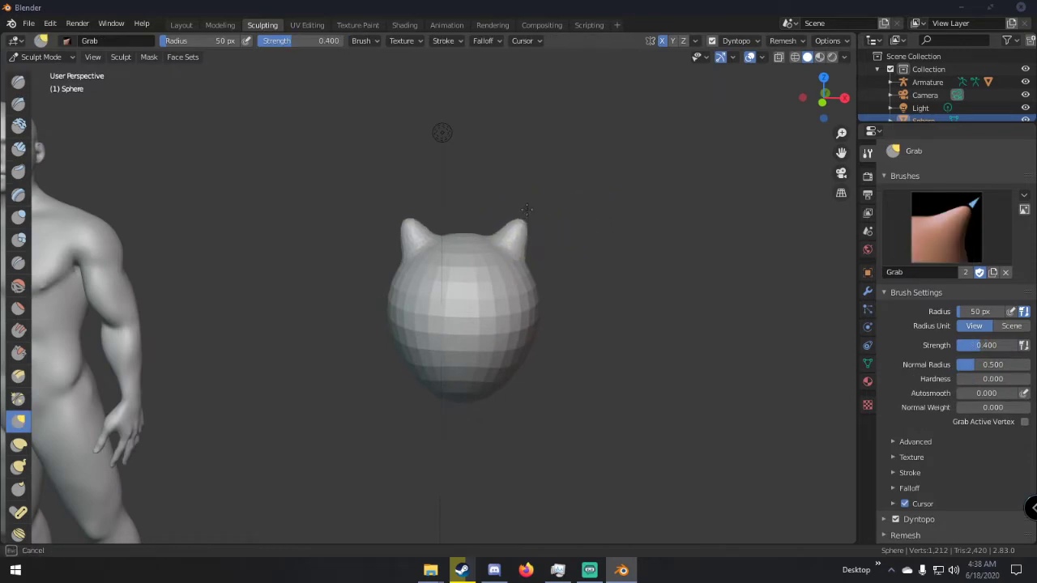
{"action": "left_click_drag", "start_coordinate": [535, 189], "coordinate": [535, 190]}
Add volume to the horns with the Draw brush at strength 0.500.
{"action": "mouse_move", "coordinate": [535, 189]}
{"action": "middle_mouse_down"}
{"action": "mouse_move", "coordinate": [493, 213]}
{"action": "mouse_move", "coordinate": [384, 242]}
{"action": "middle_mouse_up"}
{"action": "key", "text": "x"}
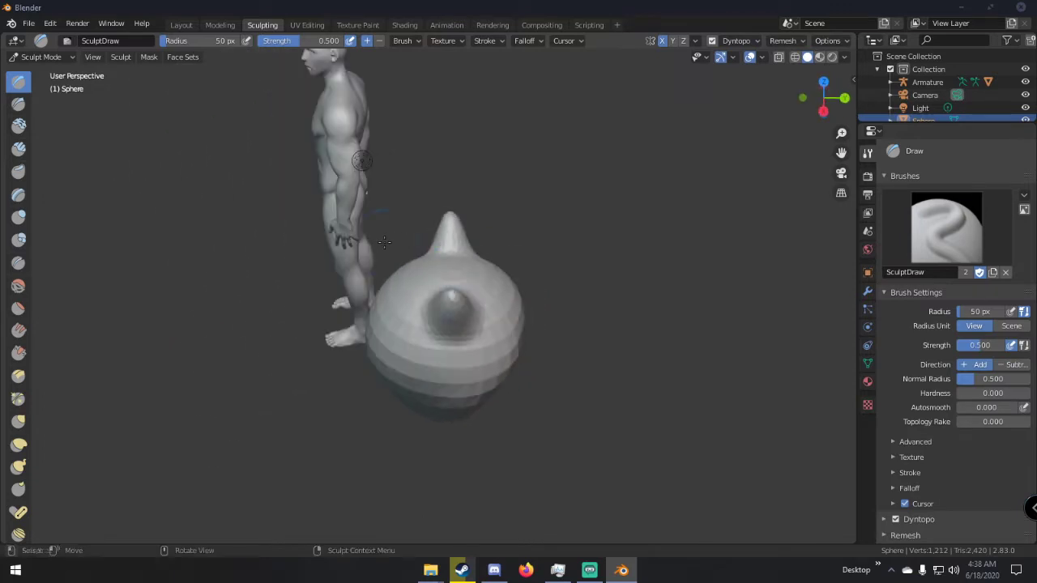
{"action": "left_click_drag", "start_coordinate": [457, 302], "coordinate": [450, 302]}
{"action": "middle_click_drag", "start_coordinate": [451, 302], "coordinate": [539, 213]}
Lengthen the horns and bend their tips inward with the Grab brush.
{"action": "key", "text": "g"}
{"action": "mouse_move", "coordinate": [539, 213]}
{"action": "left_mouse_down"}
{"action": "mouse_move", "coordinate": [479, 199]}
{"action": "mouse_move", "coordinate": [525, 221]}
{"action": "left_mouse_up"}
{"action": "middle_click_drag", "start_coordinate": [525, 220], "coordinate": [559, 227]}
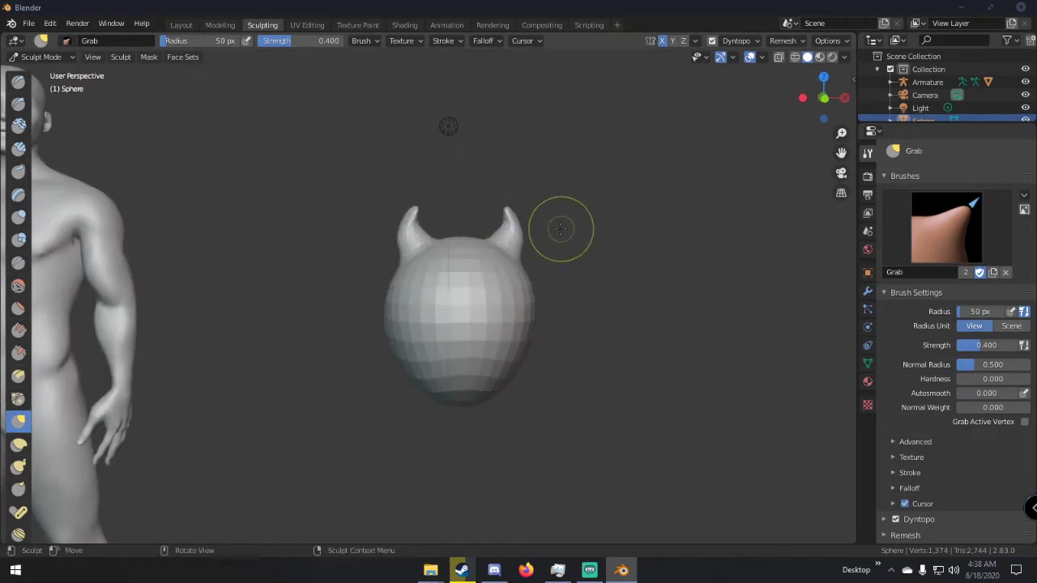
{"action": "scroll", "coordinate": [560, 211], "scroll_direction": "up", "scroll_amount": 4}
{"action": "mouse_move", "coordinate": [560, 186]}
{"action": "left_mouse_down"}
{"action": "mouse_move", "coordinate": [580, 153]}
{"action": "mouse_move", "coordinate": [568, 146]}
{"action": "left_mouse_up"}
{"action": "left_click_drag", "start_coordinate": [366, 178], "coordinate": [381, 178]}
{"action": "scroll", "coordinate": [527, 180], "scroll_direction": "down", "scroll_amount": 4}
Adjust the profile of the head and horns with Grab strokes from the side and front.
{"action": "middle_click_drag", "start_coordinate": [527, 181], "coordinate": [454, 183]}
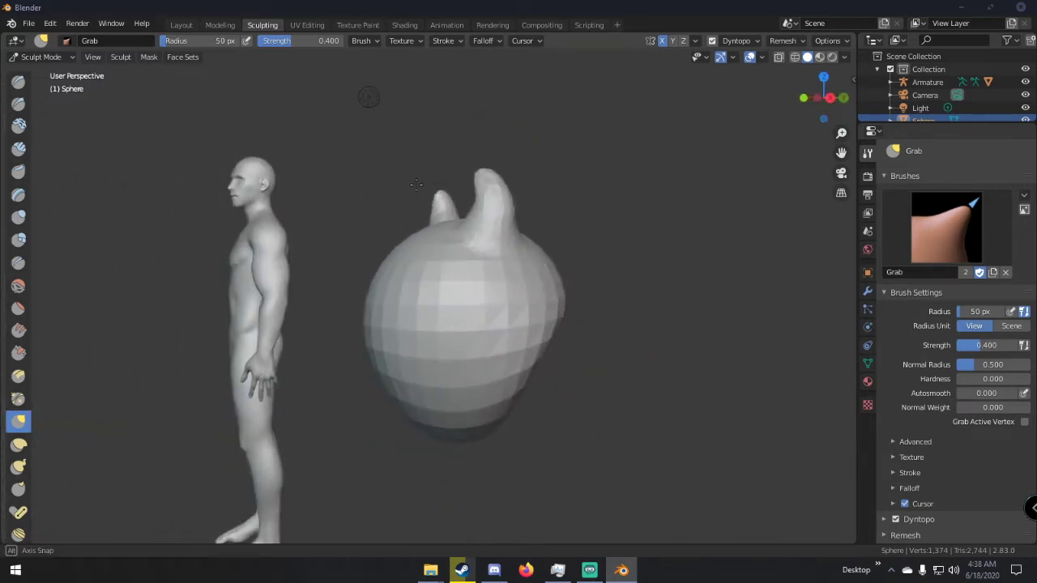
{"action": "scroll", "coordinate": [417, 190], "scroll_direction": "down", "scroll_amount": 4}
{"action": "mouse_move", "coordinate": [405, 303]}
{"action": "left_mouse_down"}
{"action": "mouse_move", "coordinate": [402, 322]}
{"action": "mouse_move", "coordinate": [416, 292]}
{"action": "mouse_move", "coordinate": [414, 300]}
{"action": "left_mouse_up"}
{"action": "mouse_move", "coordinate": [414, 304]}
{"action": "left_mouse_down"}
{"action": "mouse_move", "coordinate": [417, 326]}
{"action": "mouse_move", "coordinate": [425, 282]}
{"action": "left_mouse_up"}
{"action": "mouse_move", "coordinate": [463, 275]}
{"action": "middle_mouse_down"}
{"action": "mouse_move", "coordinate": [404, 273]}
{"action": "mouse_move", "coordinate": [427, 236]}
{"action": "middle_mouse_up"}
{"action": "left_click_drag", "start_coordinate": [435, 235], "coordinate": [425, 215]}
{"action": "mouse_move", "coordinate": [427, 213]}
{"action": "middle_mouse_down"}
{"action": "mouse_move", "coordinate": [535, 223]}
{"action": "mouse_move", "coordinate": [509, 207]}
{"action": "middle_mouse_up"}
{"action": "left_click_drag", "start_coordinate": [508, 203], "coordinate": [510, 202]}
Smooth the surface of the horns with the Smooth brush at strength 0.700.
{"action": "mouse_move", "coordinate": [509, 203]}
{"action": "middle_mouse_down"}
{"action": "mouse_move", "coordinate": [570, 215]}
{"action": "mouse_move", "coordinate": [502, 230]}
{"action": "mouse_move", "coordinate": [283, 235]}
{"action": "mouse_move", "coordinate": [539, 231]}
{"action": "mouse_move", "coordinate": [505, 270]}
{"action": "mouse_move", "coordinate": [501, 235]}
{"action": "middle_mouse_up"}
{"action": "scroll", "coordinate": [545, 227], "scroll_direction": "up", "scroll_amount": 2}
{"action": "scroll", "coordinate": [554, 212], "scroll_direction": "up", "scroll_amount": 3}
{"action": "key", "text": "shift+s"}
{"action": "left_click_drag", "start_coordinate": [503, 230], "coordinate": [487, 230]}
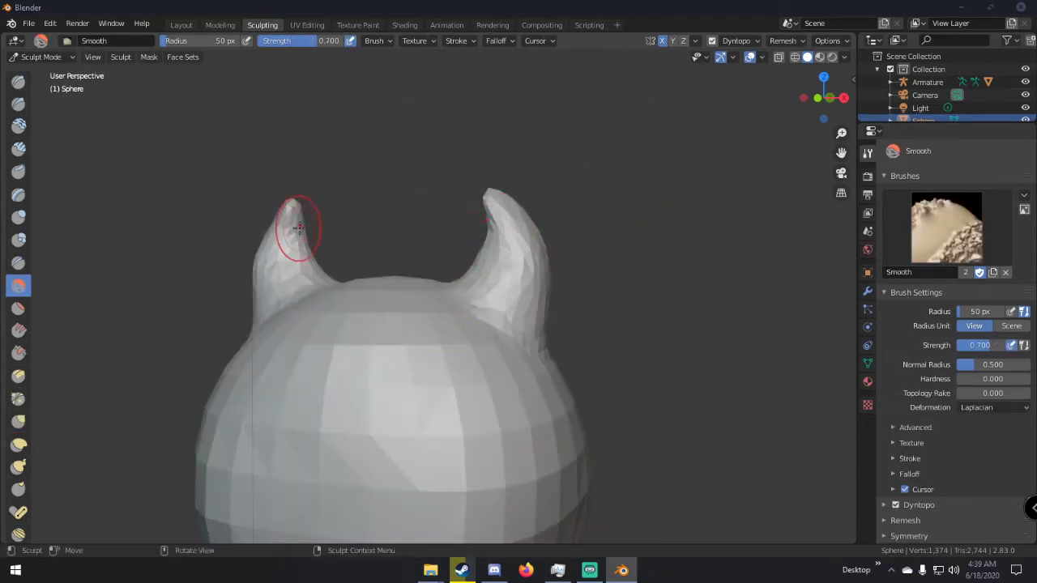
{"action": "middle_click_drag", "start_coordinate": [314, 208], "coordinate": [365, 205]}
Touch up the horn tips with Draw strokes and smooth them.
{"action": "left_click", "coordinate": [18, 81]}
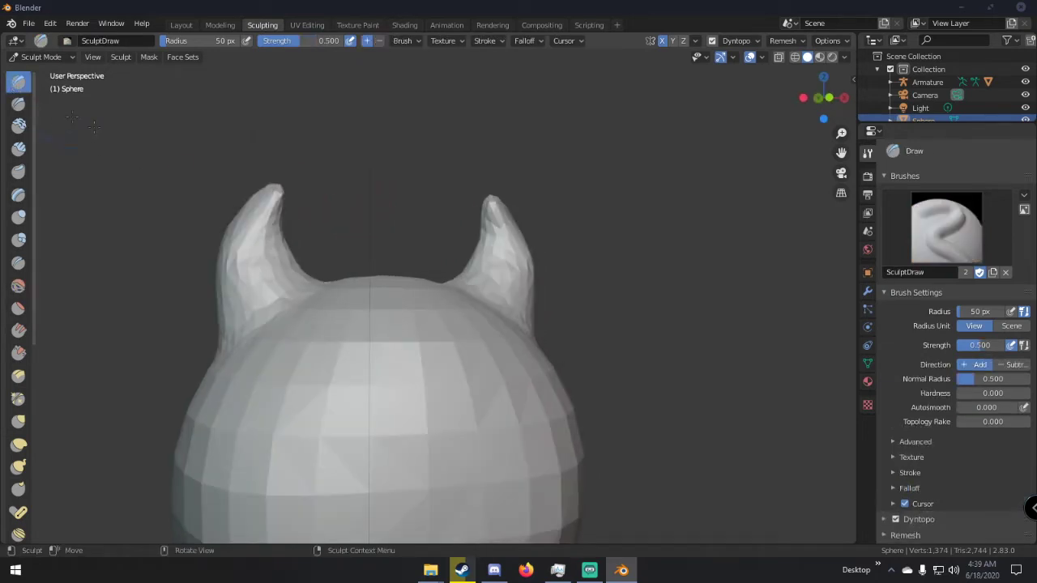
{"action": "middle_click_drag", "start_coordinate": [279, 217], "coordinate": [288, 213]}
{"action": "left_click_drag", "start_coordinate": [290, 214], "coordinate": [287, 210]}
{"action": "middle_click_drag", "start_coordinate": [286, 212], "coordinate": [350, 216]}
{"action": "left_click_drag", "start_coordinate": [499, 222], "coordinate": [493, 227], "text": "shift"}
{"action": "scroll", "coordinate": [543, 235], "scroll_direction": "down", "scroll_amount": 4}
{"action": "scroll", "coordinate": [546, 240], "scroll_direction": "down", "scroll_amount": 3}
{"action": "middle_click_drag", "start_coordinate": [547, 243], "coordinate": [511, 256]}
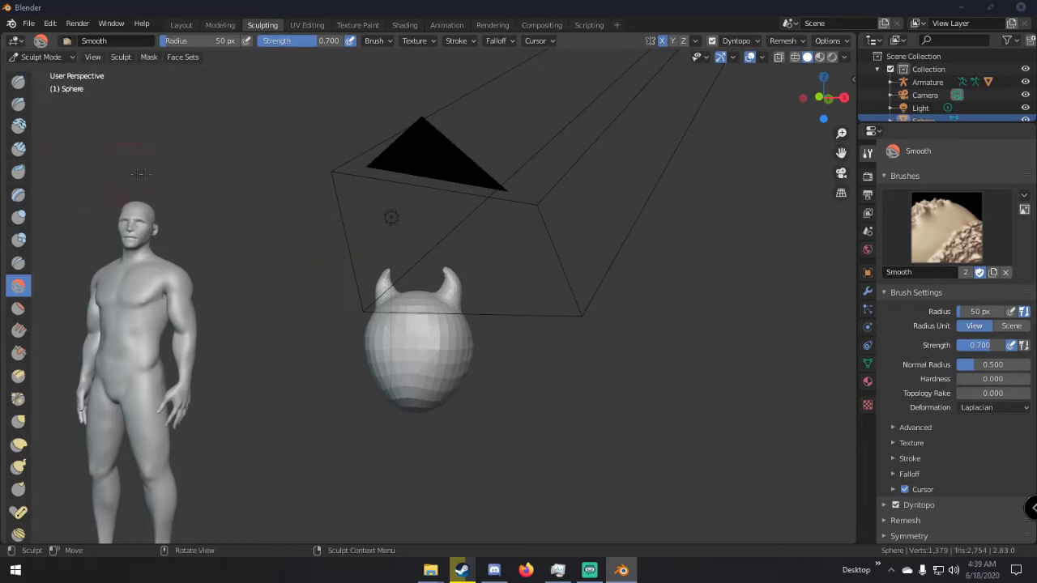
{"action": "middle_click_drag", "start_coordinate": [240, 245], "coordinate": [320, 301]}
{"action": "scroll", "coordinate": [348, 316], "scroll_direction": "up", "scroll_amount": 3}
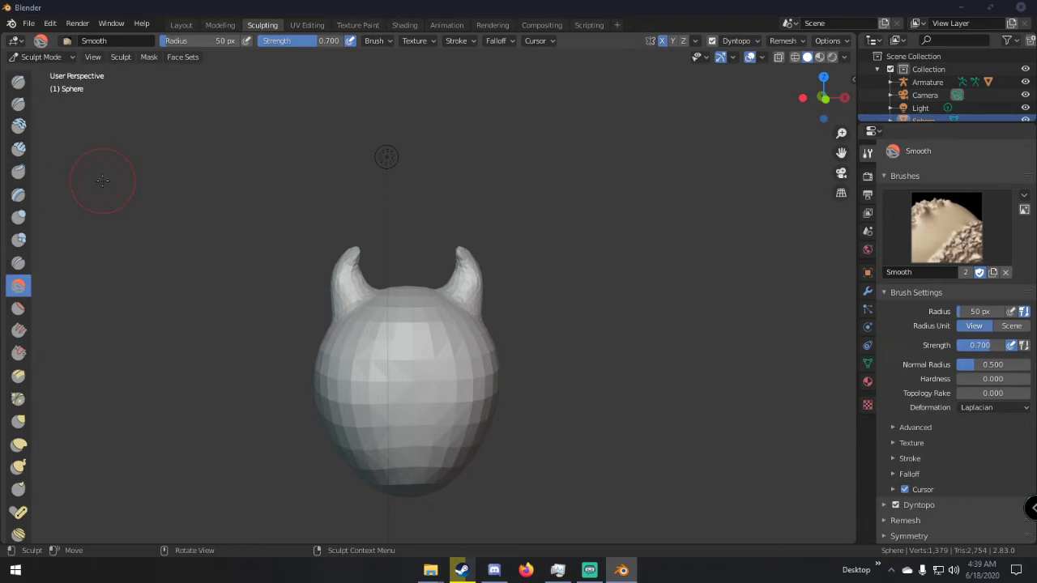
{"action": "left_click", "coordinate": [20, 173]}
{"action": "scroll", "coordinate": [324, 352], "scroll_direction": "up", "scroll_amount": 3}
{"action": "mouse_move", "coordinate": [339, 284]}
{"action": "left_mouse_down"}
{"action": "mouse_move", "coordinate": [335, 324]}
{"action": "mouse_move", "coordinate": [343, 313]}
{"action": "mouse_move", "coordinate": [330, 304]}
{"action": "mouse_move", "coordinate": [343, 324]}
{"action": "mouse_move", "coordinate": [336, 318]}
{"action": "left_mouse_up"}
{"action": "middle_click_drag", "start_coordinate": [337, 319], "coordinate": [436, 333]}
{"action": "mouse_move", "coordinate": [384, 332]}
{"action": "left_mouse_down"}
{"action": "mouse_move", "coordinate": [359, 324]}
{"action": "mouse_move", "coordinate": [384, 339]}
{"action": "mouse_move", "coordinate": [378, 346]}
{"action": "mouse_move", "coordinate": [390, 338]}
{"action": "left_mouse_up"}
{"action": "key", "text": "ctrl+z"}
{"action": "key", "text": "ctrl+z"}
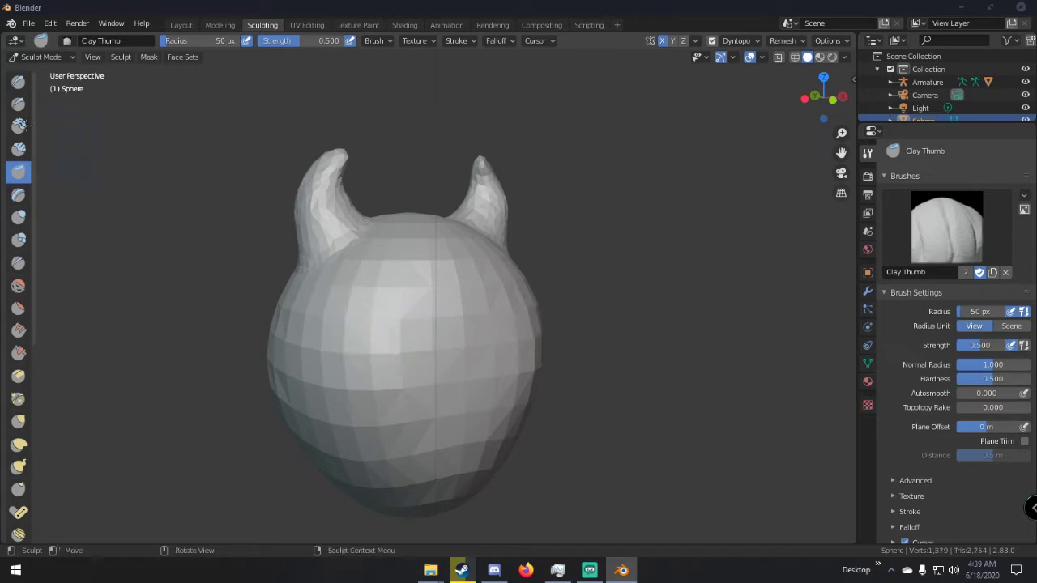
Carve mirrored eye sockets into the front of the head with the Draw brush at strength 0.500.
{"action": "left_click", "coordinate": [17, 83]}
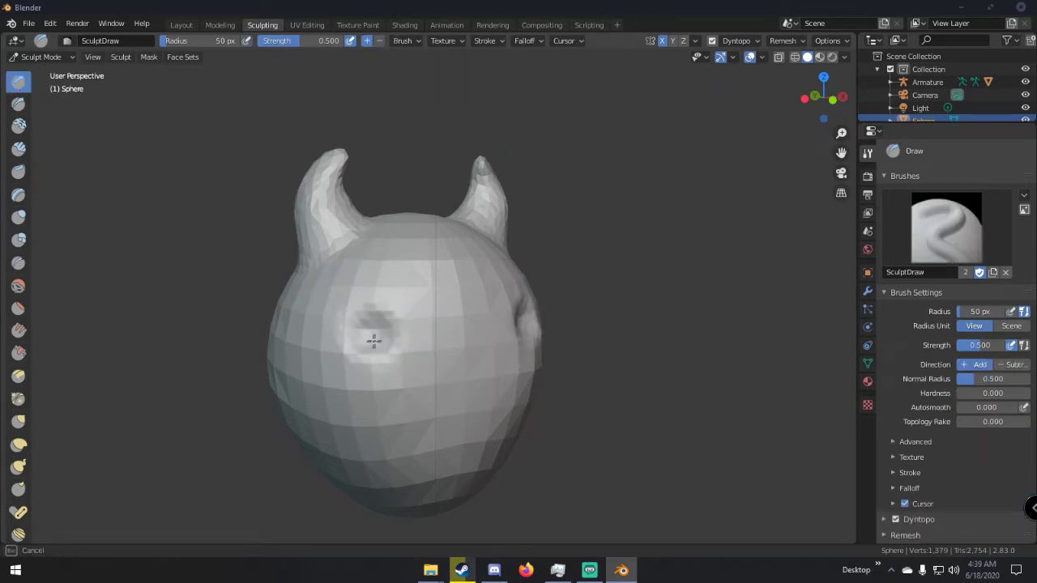
{"action": "left_click_drag", "start_coordinate": [379, 345], "coordinate": [379, 343]}
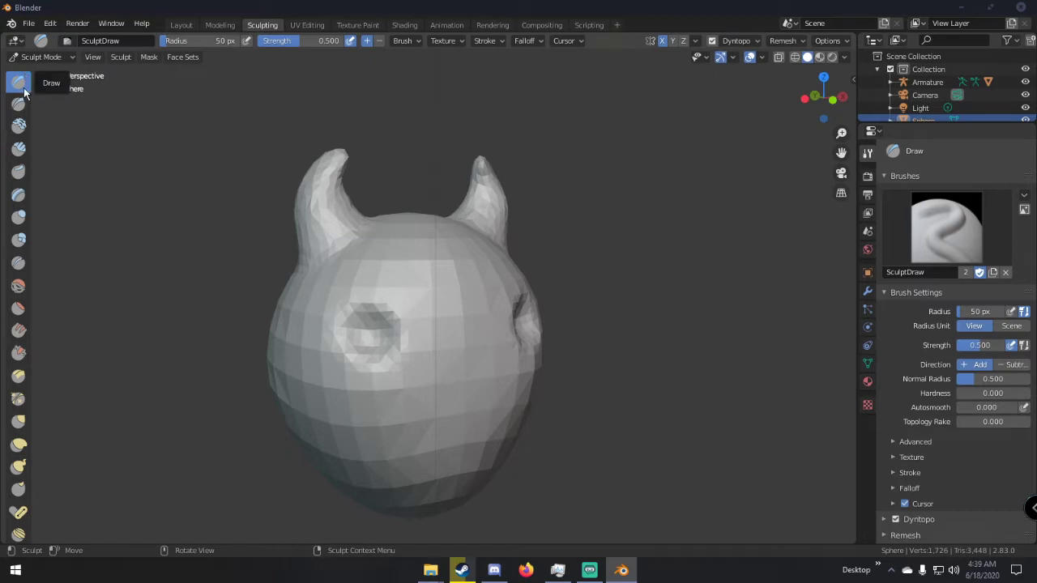
{"action": "key", "text": "ctrl+z"}
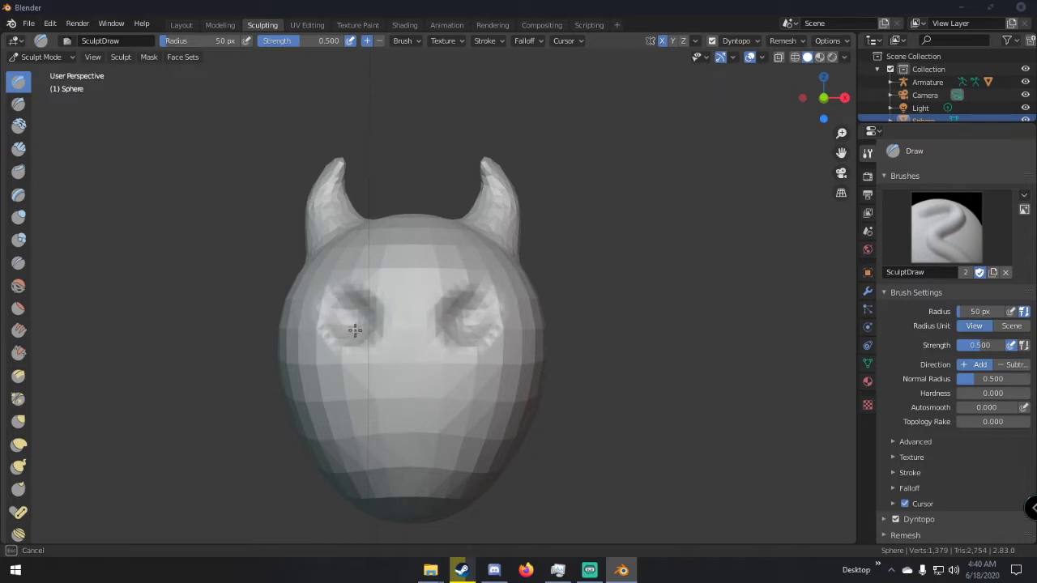
{"action": "middle_click_drag", "start_coordinate": [348, 320], "coordinate": [359, 322]}
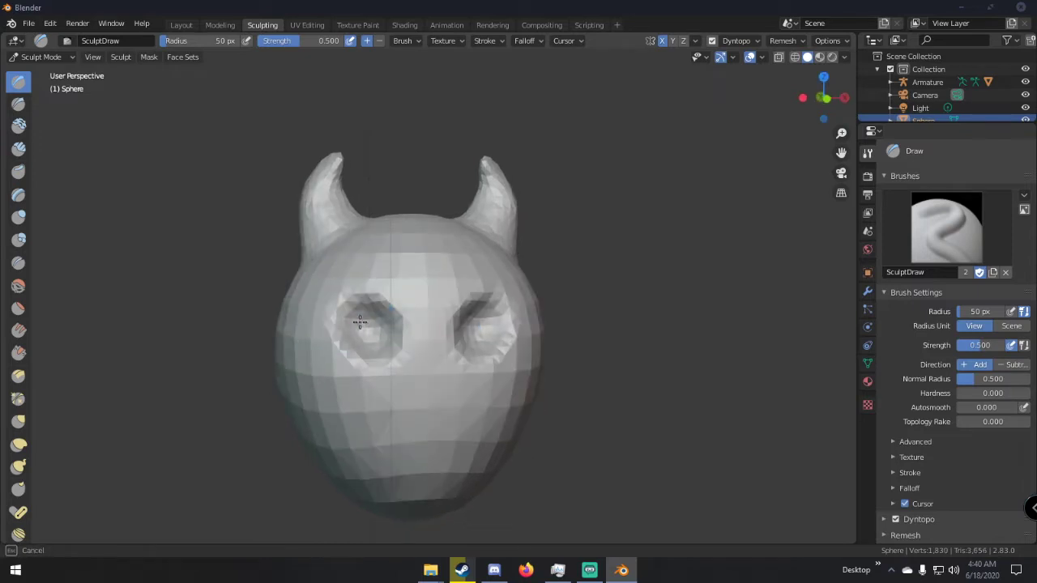
{"action": "middle_click_drag", "start_coordinate": [368, 284], "coordinate": [458, 300]}
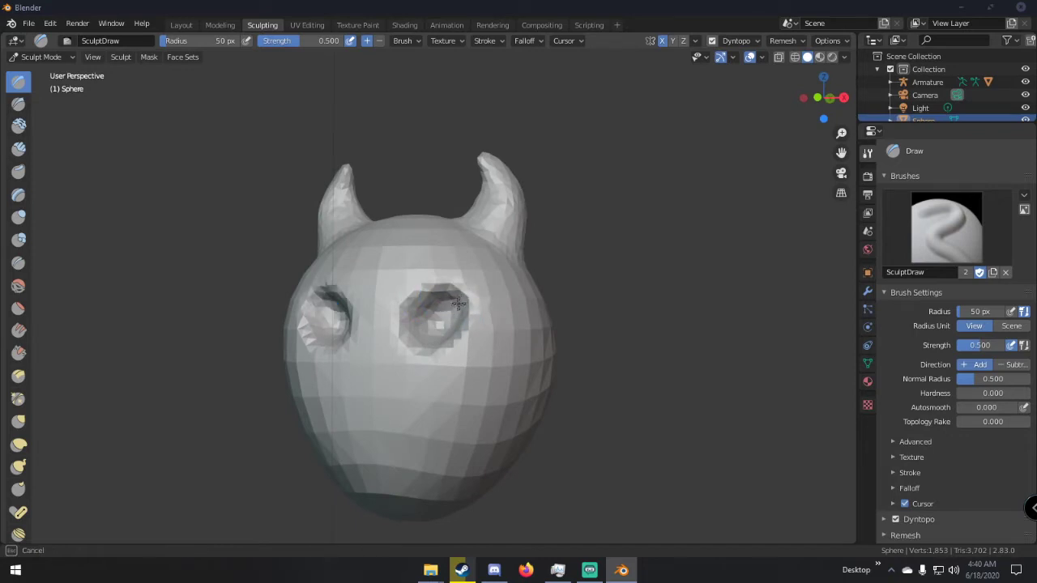
{"action": "left_click_drag", "start_coordinate": [459, 305], "coordinate": [466, 304]}
{"action": "mouse_move", "coordinate": [467, 304]}
{"action": "middle_mouse_down"}
{"action": "mouse_move", "coordinate": [514, 301]}
{"action": "mouse_move", "coordinate": [445, 301]}
{"action": "mouse_move", "coordinate": [456, 284]}
{"action": "mouse_move", "coordinate": [437, 300]}
{"action": "mouse_move", "coordinate": [535, 312]}
{"action": "middle_mouse_up"}
{"action": "scroll", "coordinate": [440, 301], "scroll_direction": "down", "scroll_amount": 1}
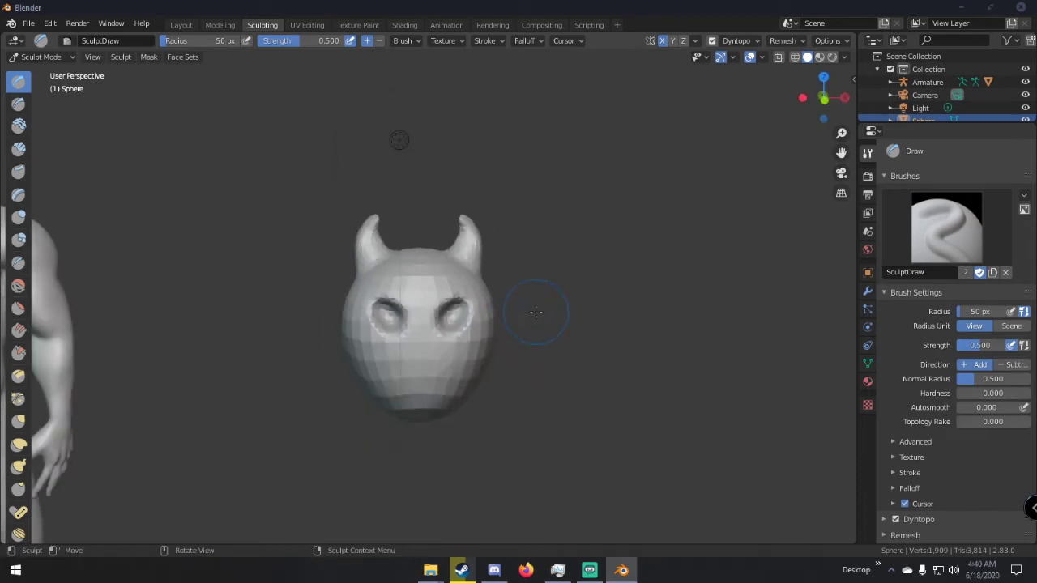
{"action": "scroll", "coordinate": [535, 312], "scroll_direction": "up", "scroll_amount": 4}
{"action": "scroll", "coordinate": [530, 308], "scroll_direction": "down", "scroll_amount": 1}
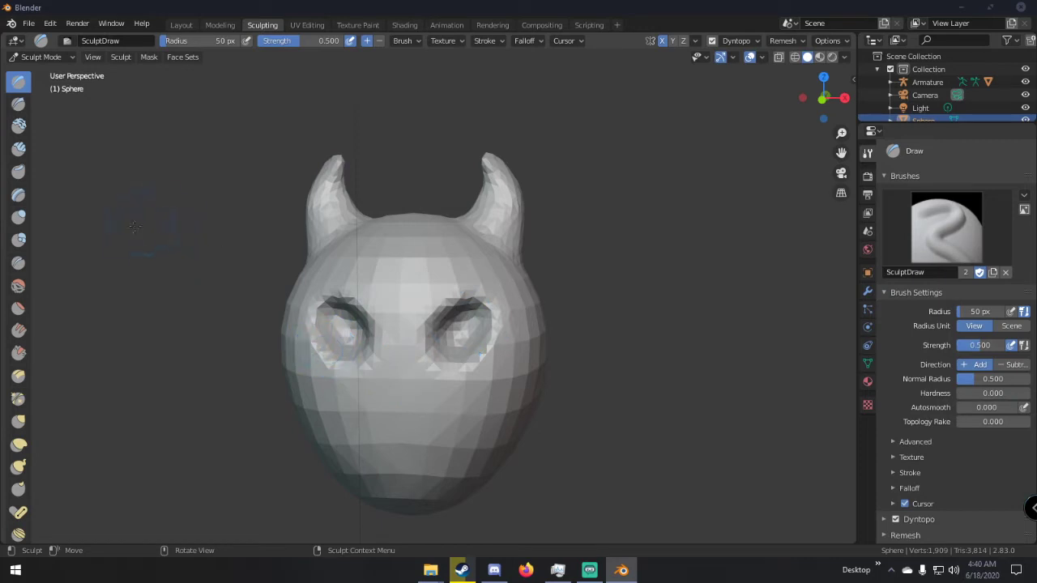
Build up a nose between and below the eye sockets with Draw strokes, smoothing it between strokes.
{"action": "middle_click_drag", "start_coordinate": [413, 351], "coordinate": [413, 319]}
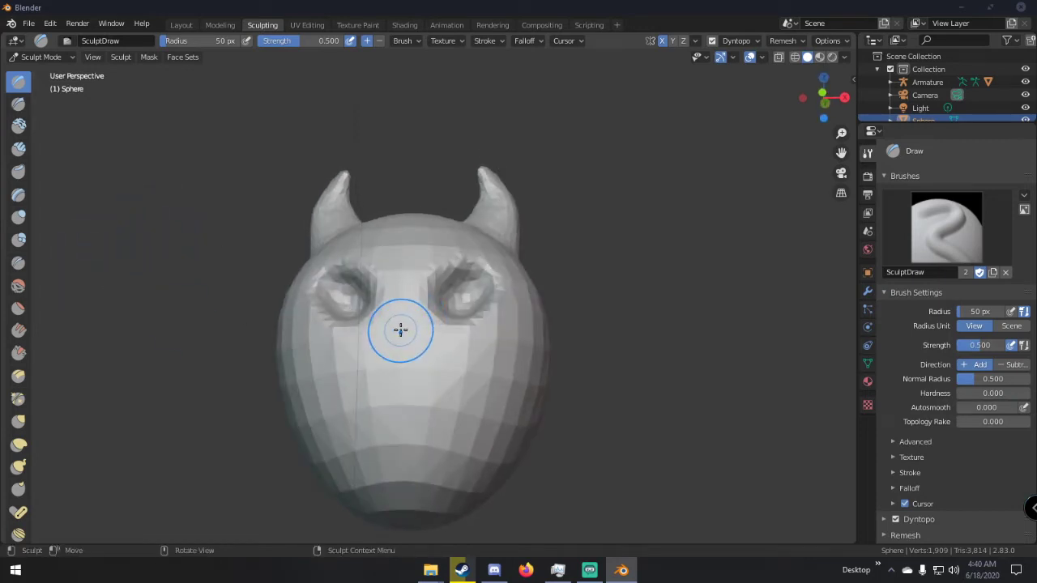
{"action": "left_click_drag", "start_coordinate": [406, 321], "coordinate": [406, 330]}
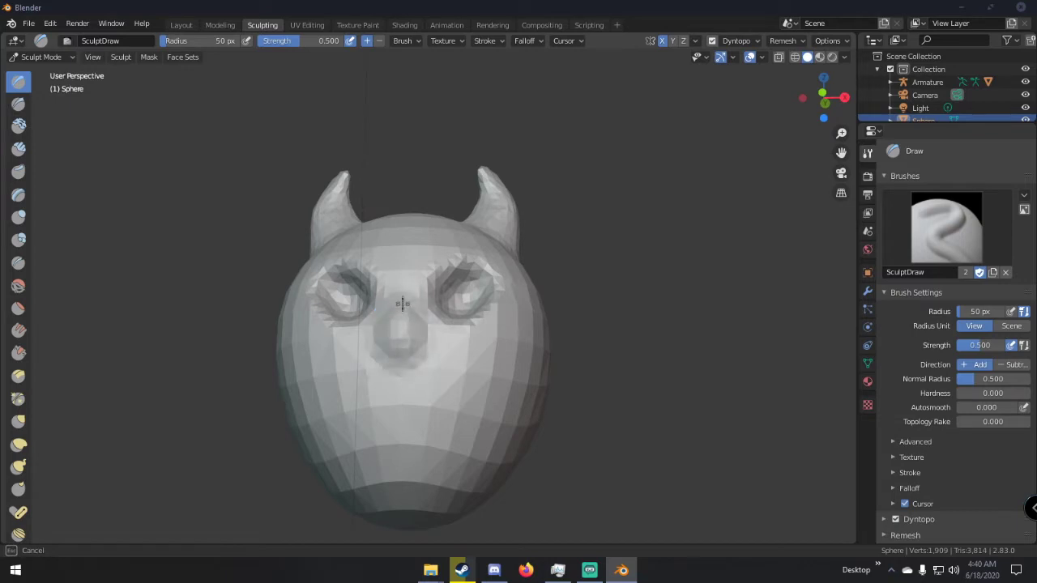
{"action": "left_click_drag", "start_coordinate": [402, 362], "coordinate": [404, 348]}
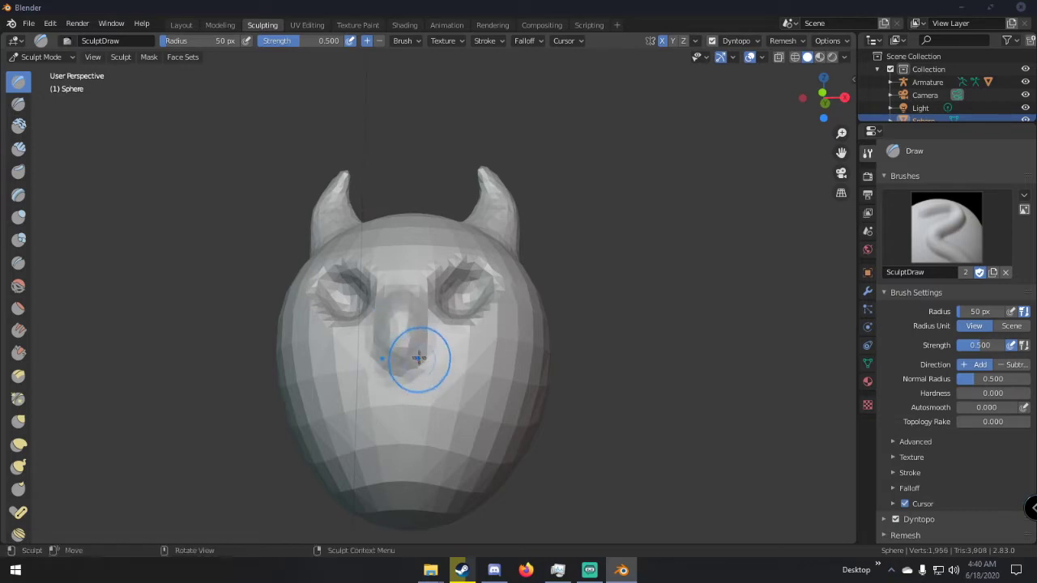
{"action": "key", "text": "shift+s"}
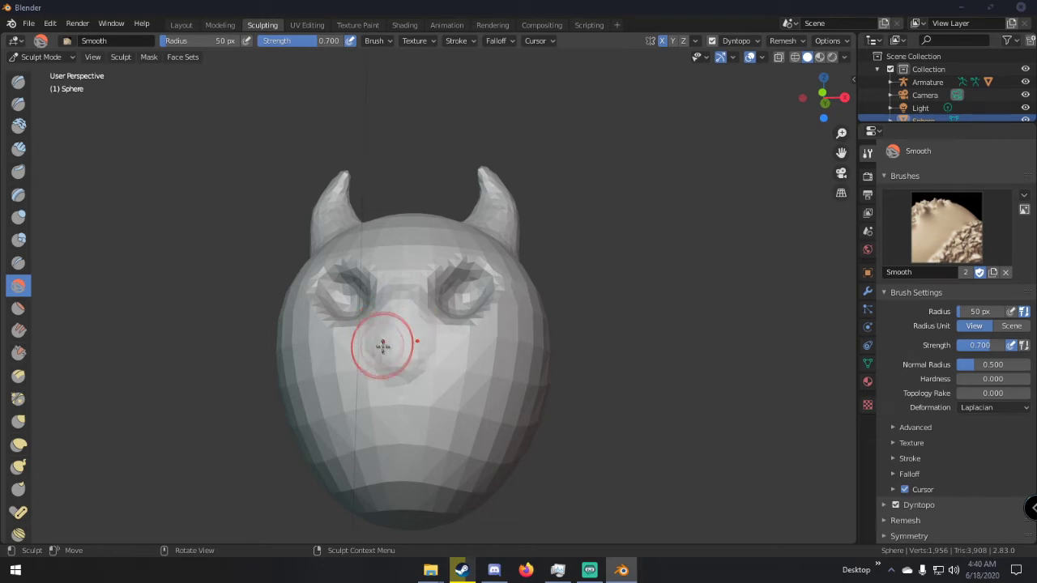
{"action": "scroll", "coordinate": [402, 356], "scroll_direction": "up", "scroll_amount": 2}
{"action": "key", "text": "x"}
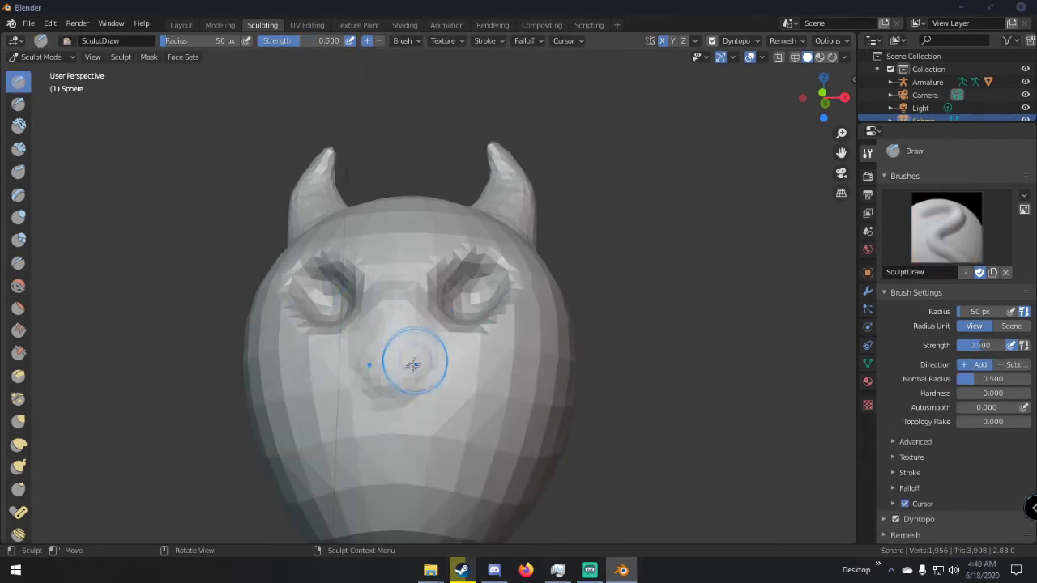
{"action": "mouse_move", "coordinate": [409, 383]}
{"action": "left_mouse_down"}
{"action": "mouse_move", "coordinate": [401, 380]}
{"action": "mouse_move", "coordinate": [422, 380]}
{"action": "mouse_move", "coordinate": [410, 382]}
{"action": "left_mouse_up"}
Pull the nose outward in side profile with the Grab brush and smooth it.
{"action": "middle_click_drag", "start_coordinate": [410, 382], "coordinate": [561, 397]}
{"action": "key", "text": "g"}
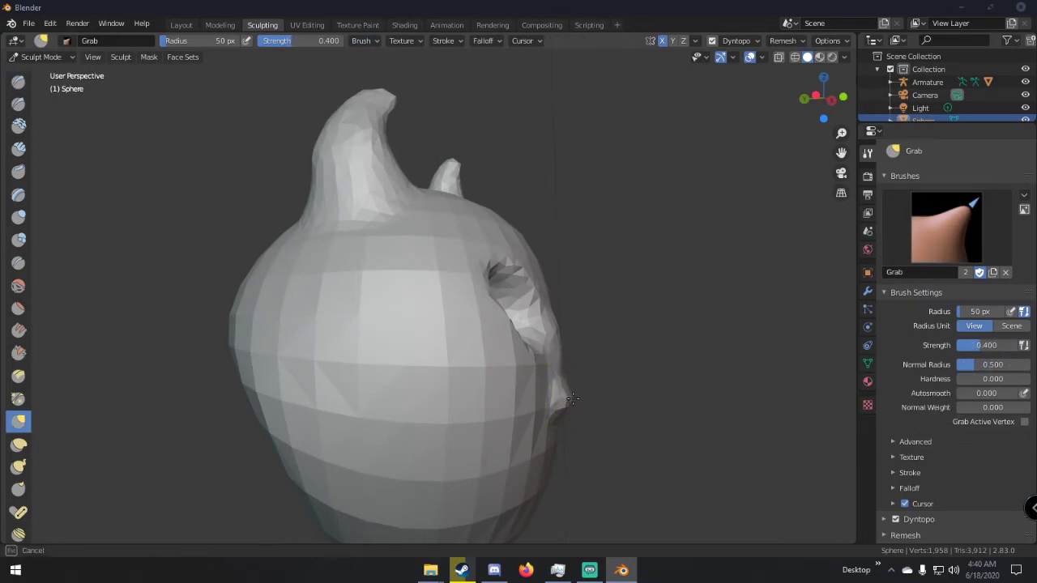
{"action": "left_click_drag", "start_coordinate": [561, 364], "coordinate": [572, 365]}
{"action": "mouse_move", "coordinate": [573, 365]}
{"action": "middle_mouse_down"}
{"action": "mouse_move", "coordinate": [486, 319]}
{"action": "mouse_move", "coordinate": [477, 345]}
{"action": "mouse_move", "coordinate": [532, 370]}
{"action": "middle_mouse_up"}
{"action": "key", "text": "shift+s"}
{"action": "scroll", "coordinate": [463, 362], "scroll_direction": "down", "scroll_amount": 4}
{"action": "scroll", "coordinate": [533, 370], "scroll_direction": "up", "scroll_amount": 4}
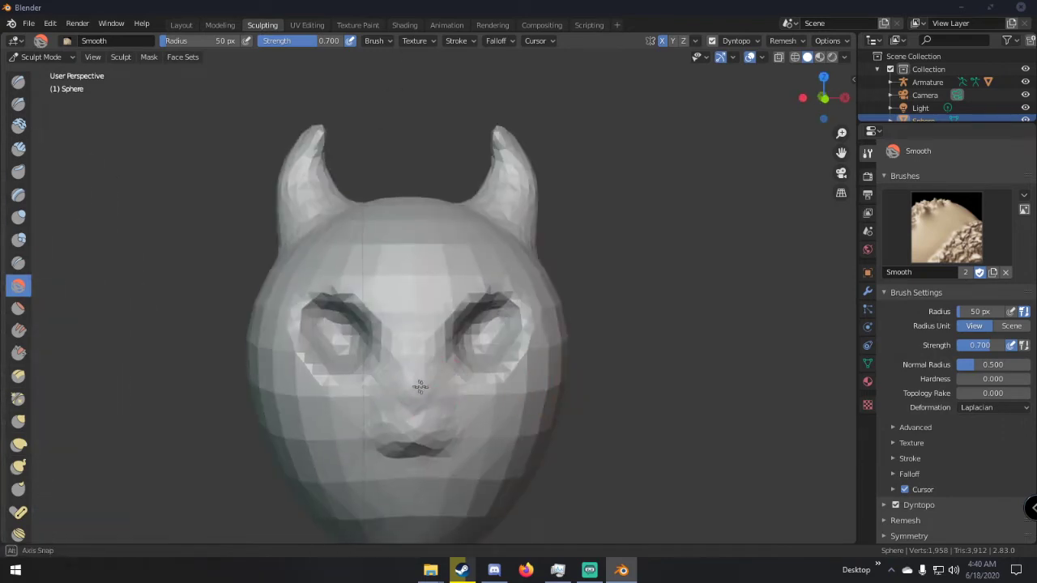
{"action": "left_click", "coordinate": [393, 378]}
Reshape the nose from below with a Grab stroke.
{"action": "middle_click_drag", "start_coordinate": [451, 421], "coordinate": [465, 303]}
{"action": "key", "text": "g"}
{"action": "left_click_drag", "start_coordinate": [423, 181], "coordinate": [446, 186]}
{"action": "mouse_move", "coordinate": [459, 182]}
{"action": "middle_mouse_down"}
{"action": "mouse_move", "coordinate": [403, 316]}
{"action": "mouse_move", "coordinate": [540, 353]}
{"action": "mouse_move", "coordinate": [502, 349]}
{"action": "mouse_move", "coordinate": [463, 280]}
{"action": "middle_mouse_up"}
{"action": "scroll", "coordinate": [403, 314], "scroll_direction": "down", "scroll_amount": 3}
{"action": "scroll", "coordinate": [512, 365], "scroll_direction": "up", "scroll_amount": 5}
{"action": "left_click", "coordinate": [17, 81]}
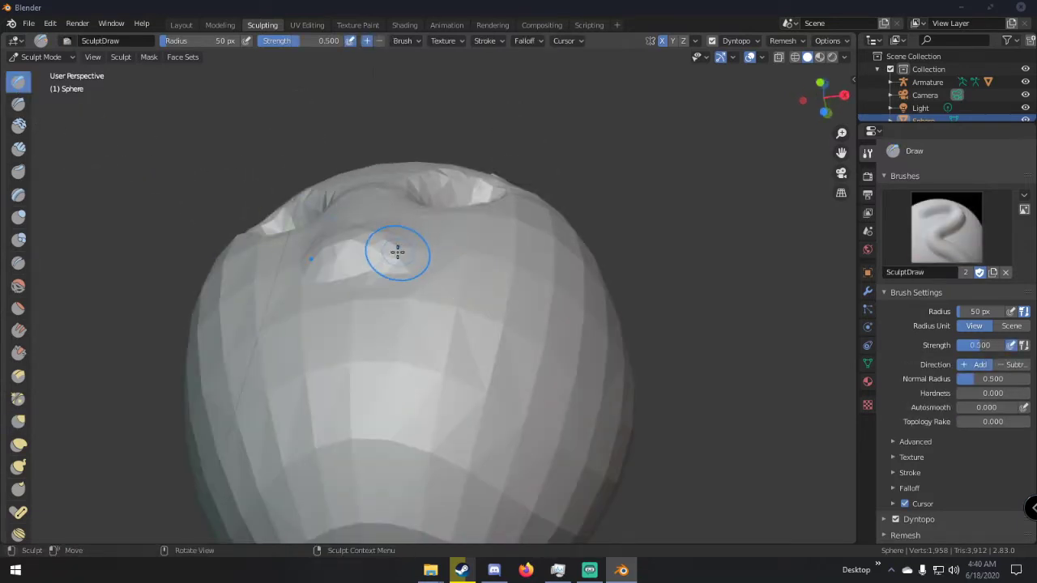
{"action": "scroll", "coordinate": [387, 251], "scroll_direction": "up", "scroll_amount": 2}
{"action": "mouse_move", "coordinate": [369, 230]}
{"action": "left_mouse_down"}
{"action": "mouse_move", "coordinate": [340, 216]}
{"action": "mouse_move", "coordinate": [349, 203]}
{"action": "mouse_move", "coordinate": [332, 207]}
{"action": "left_mouse_up"}
{"action": "scroll", "coordinate": [443, 244], "scroll_direction": "down", "scroll_amount": 4}
{"action": "key", "text": "ctrl+z"}
Switch to the Layout workspace and apply smooth shading to the horned head.
{"action": "middle_click_drag", "start_coordinate": [443, 244], "coordinate": [516, 331]}
{"action": "scroll", "coordinate": [478, 344], "scroll_direction": "down", "scroll_amount": 4}
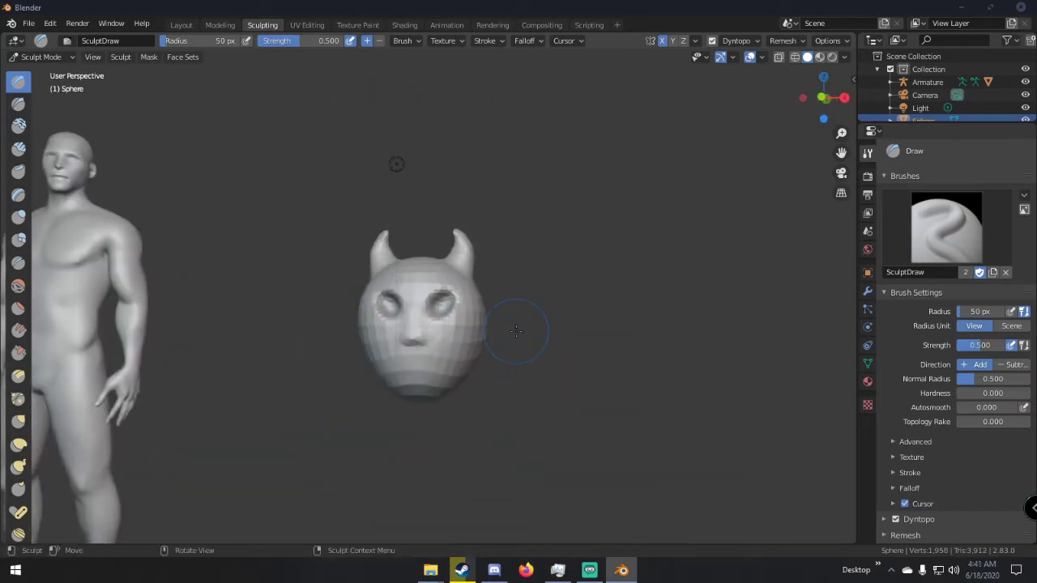
{"action": "left_click", "coordinate": [192, 29]}
{"action": "mouse_move", "coordinate": [539, 210]}
{"action": "middle_mouse_down"}
{"action": "mouse_move", "coordinate": [417, 209]}
{"action": "mouse_move", "coordinate": [514, 205]}
{"action": "middle_mouse_up"}
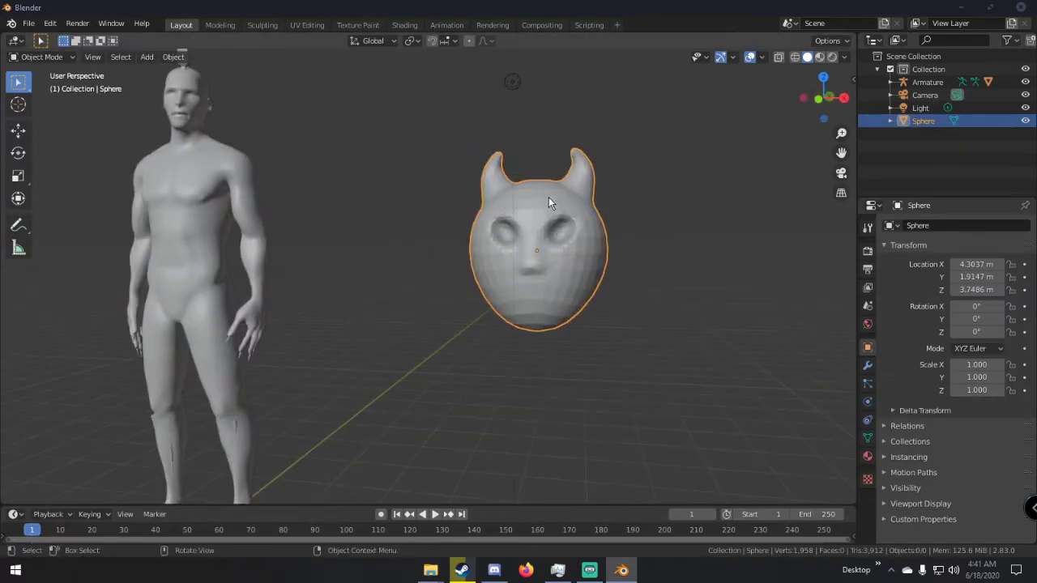
{"action": "right_click", "coordinate": [549, 198]}
{"action": "left_click", "coordinate": [531, 198]}
{"action": "mouse_move", "coordinate": [637, 232]}
{"action": "middle_mouse_down"}
{"action": "mouse_move", "coordinate": [538, 235]}
{"action": "mouse_move", "coordinate": [452, 224]}
{"action": "mouse_move", "coordinate": [652, 232]}
{"action": "mouse_move", "coordinate": [624, 231]}
{"action": "middle_mouse_up"}
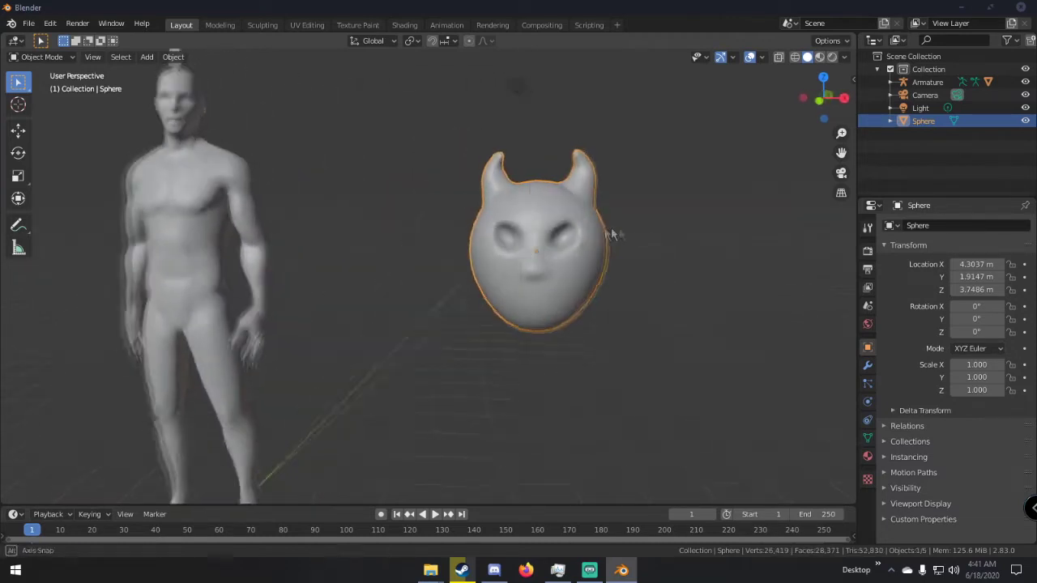
Move the horned head toward the figure's head and scale it down.
{"action": "key", "text": "g"}
{"action": "left_click", "coordinate": [392, 158]}
{"action": "scroll", "coordinate": [392, 158], "scroll_direction": "down", "scroll_amount": 2}
{"action": "key", "text": "g"}
{"action": "left_click", "coordinate": [356, 118]}
{"action": "key", "text": "s"}
{"action": "left_click", "coordinate": [337, 151]}
Shrink the horned head to a scale of about 0.350 and place it beside the figure's head.
{"action": "middle_click_drag", "start_coordinate": [337, 151], "coordinate": [471, 206]}
{"action": "key", "text": "s"}
{"action": "left_click", "coordinate": [393, 159]}
{"action": "key", "text": "g"}
{"action": "left_click", "coordinate": [484, 167]}
{"action": "key", "text": "KP_Decimal"}
{"action": "scroll", "coordinate": [471, 206], "scroll_direction": "down", "scroll_amount": 1}
{"action": "scroll", "coordinate": [439, 199], "scroll_direction": "down", "scroll_amount": 4}
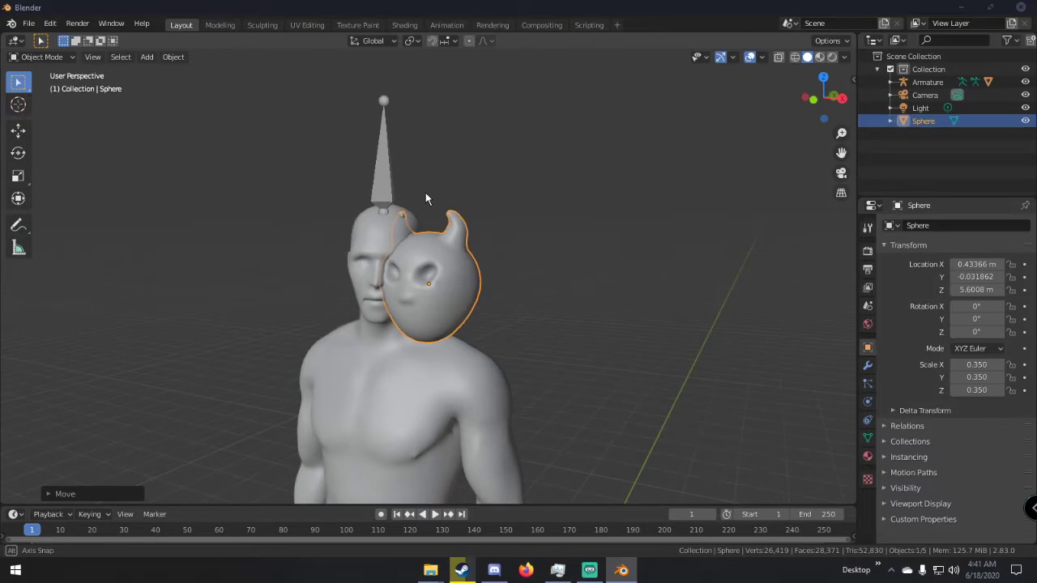
Move the horned head over the figure's face and rotate it about 22.2° around Z to match the facing direction.
{"action": "key", "text": "g"}
{"action": "left_click", "coordinate": [225, 159]}
{"action": "left_click", "coordinate": [18, 153]}
{"action": "left_click_drag", "start_coordinate": [384, 272], "coordinate": [447, 259]}
{"action": "middle_click_drag", "start_coordinate": [448, 258], "coordinate": [551, 248]}
Enlarge the horned head slightly and reposition it over the figure's face.
{"action": "key", "text": "g"}
{"action": "left_click", "coordinate": [329, 230]}
{"action": "key", "text": "s"}
{"action": "left_click", "coordinate": [542, 248]}
{"action": "key", "text": "g"}
{"action": "left_click", "coordinate": [575, 222]}
Flatten the horned head along Y to a scale of about 0.254, seat it on the face as a mask, and deselect it.
{"action": "key", "text": "s"}
{"action": "key", "text": "y"}
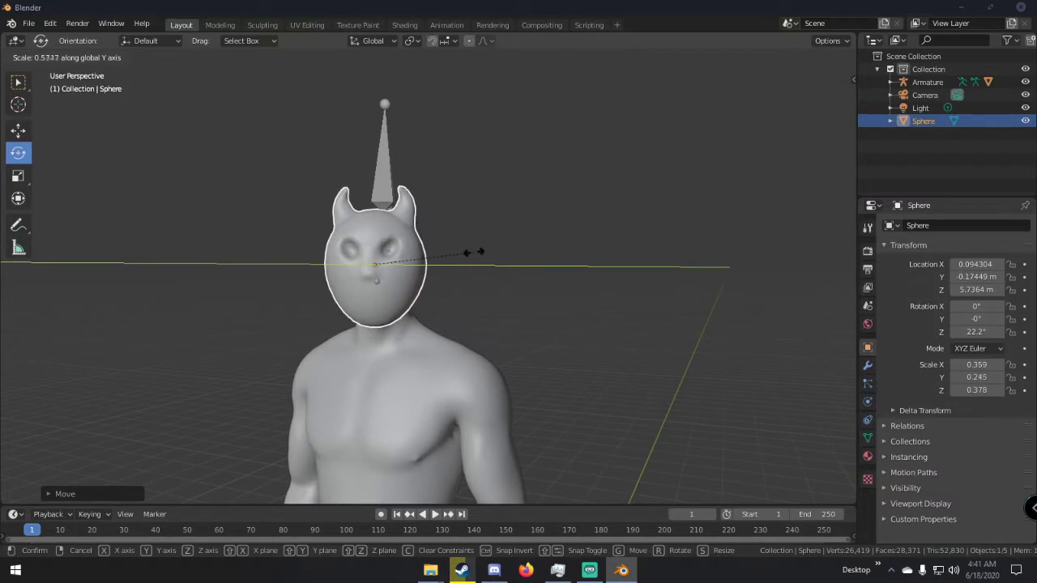
{"action": "left_click", "coordinate": [481, 259]}
{"action": "middle_click_drag", "start_coordinate": [481, 258], "coordinate": [411, 285]}
{"action": "key", "text": "g"}
{"action": "left_click", "coordinate": [583, 245]}
{"action": "scroll", "coordinate": [486, 248], "scroll_direction": "down", "scroll_amount": 3}
{"action": "left_click", "coordinate": [486, 248]}
Add a plane mesh and move it up beside the figure's arm.
{"action": "scroll", "coordinate": [489, 253], "scroll_direction": "up", "scroll_amount": 3}
{"action": "scroll", "coordinate": [516, 217], "scroll_direction": "down", "scroll_amount": 3}
{"action": "scroll", "coordinate": [456, 244], "scroll_direction": "up", "scroll_amount": 3}
{"action": "scroll", "coordinate": [495, 214], "scroll_direction": "down", "scroll_amount": 1}
{"action": "scroll", "coordinate": [411, 285], "scroll_direction": "down", "scroll_amount": 4}
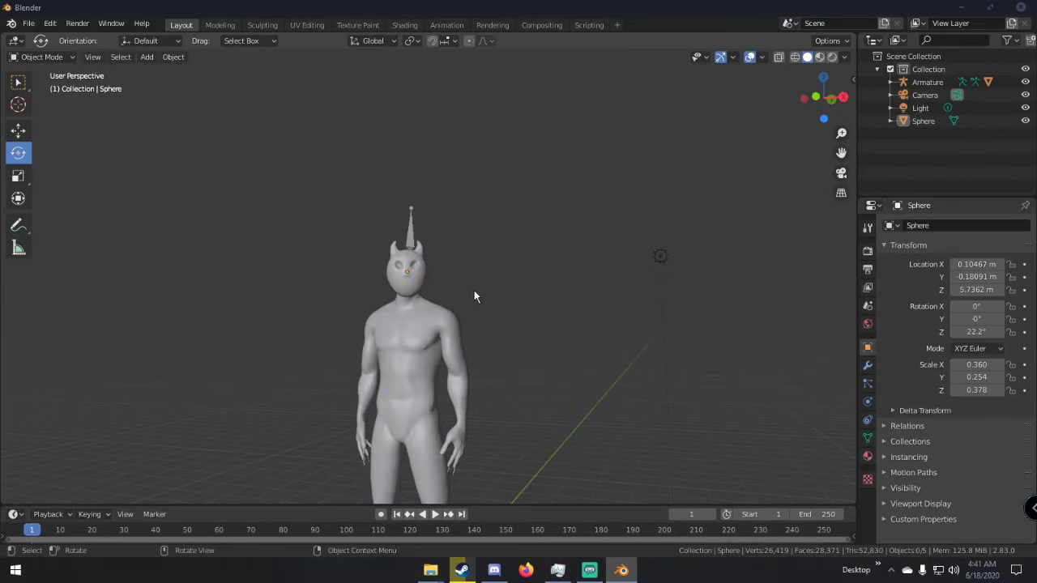
{"action": "key", "text": "shift+a"}
{"action": "mouse_move", "coordinate": [499, 305]}
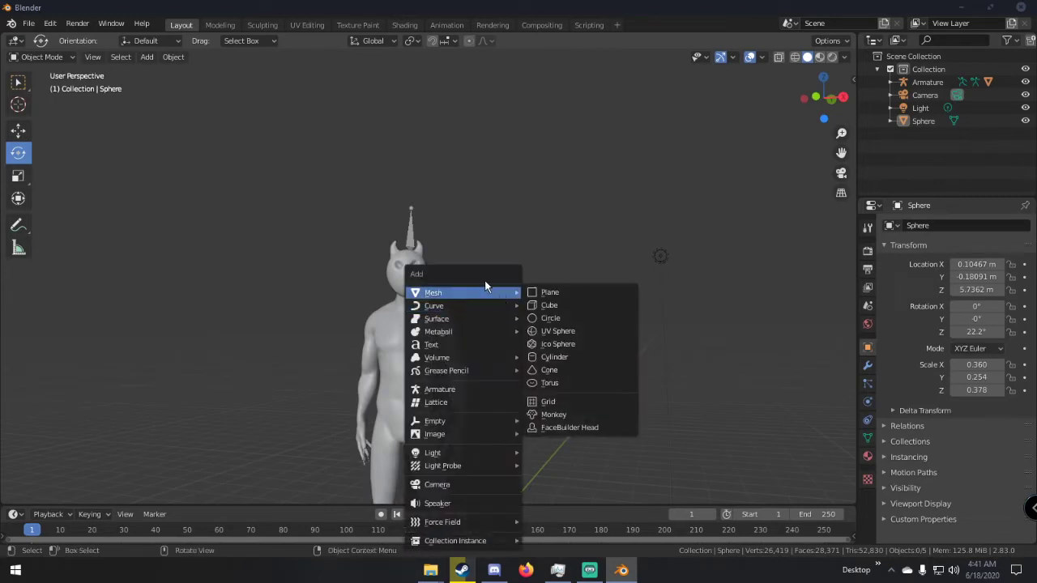
{"action": "left_click", "coordinate": [550, 293]}
{"action": "middle_click_drag", "start_coordinate": [550, 292], "coordinate": [570, 340]}
{"action": "key", "text": "g"}
{"action": "left_click", "coordinate": [614, 199]}
Narrow the plane along Y into a strip, scale it to about 0.699 in X, and position it beside the forearm.
{"action": "middle_click_drag", "start_coordinate": [613, 199], "coordinate": [456, 345]}
{"action": "key", "text": "s"}
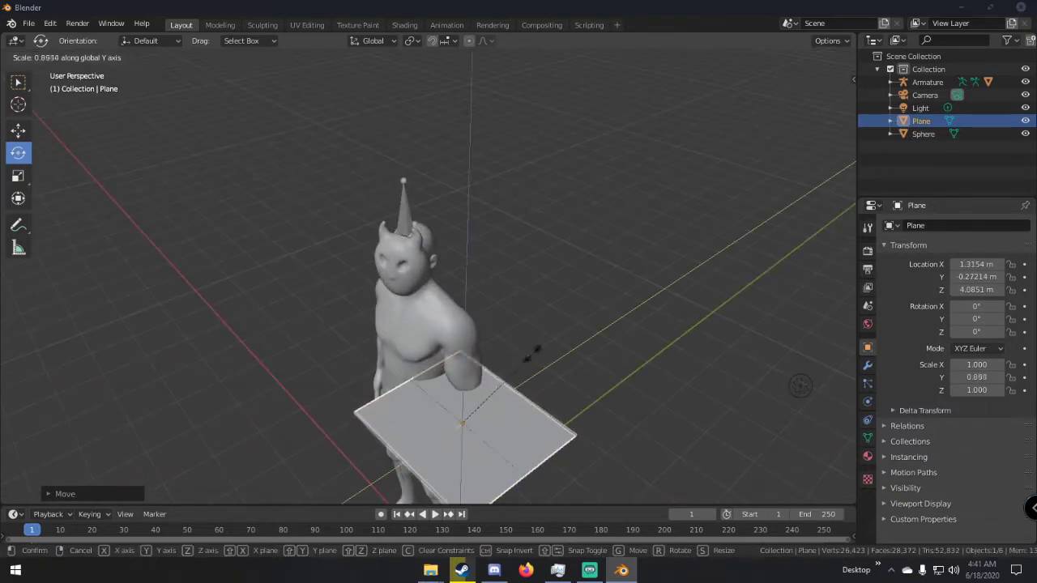
{"action": "key", "text": "y"}
{"action": "left_click", "coordinate": [451, 408]}
{"action": "middle_click_drag", "start_coordinate": [451, 408], "coordinate": [538, 348]}
{"action": "key", "text": "g"}
{"action": "left_click", "coordinate": [600, 332]}
{"action": "key", "text": "s"}
{"action": "left_click", "coordinate": [661, 385]}
{"action": "middle_click_drag", "start_coordinate": [661, 384], "coordinate": [594, 420]}
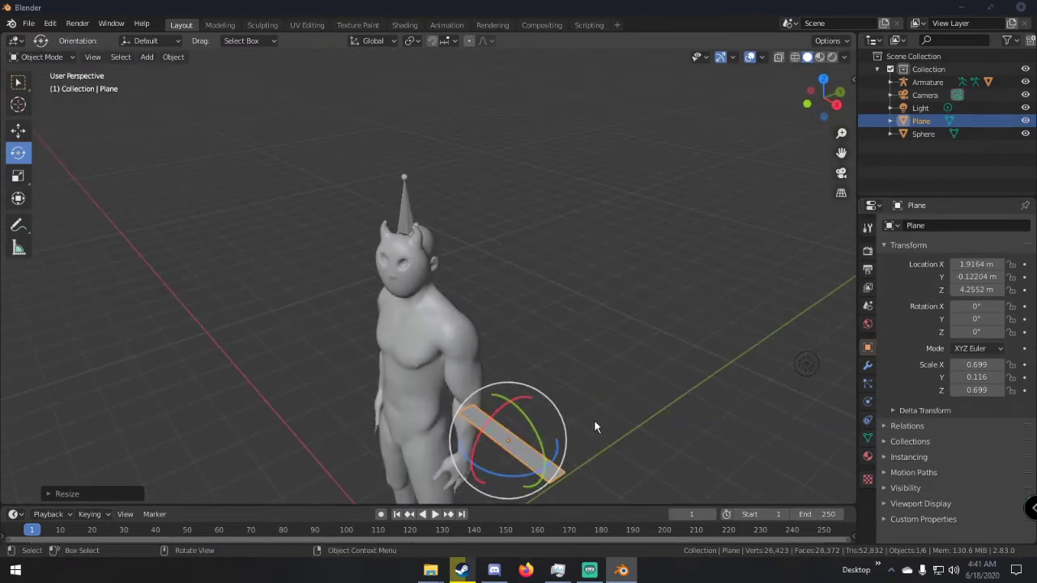
Duplicate the strip in place and rotate the copy 90° around Z to cross the original.
{"action": "key", "text": "shift+d"}
{"action": "right_click", "coordinate": [591, 419]}
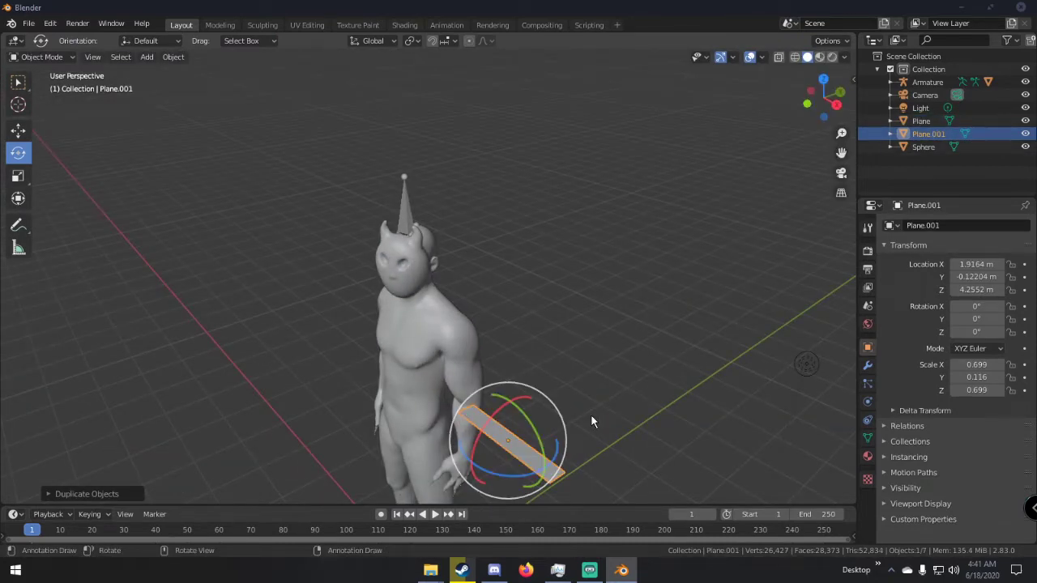
{"action": "type", "text": "rx90"}
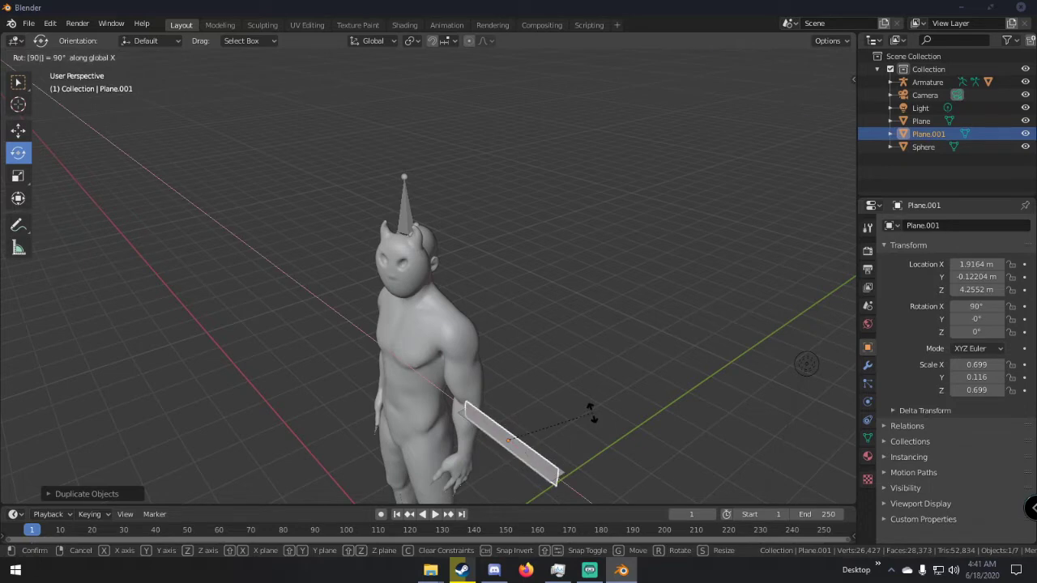
{"action": "key", "text": "Return"}
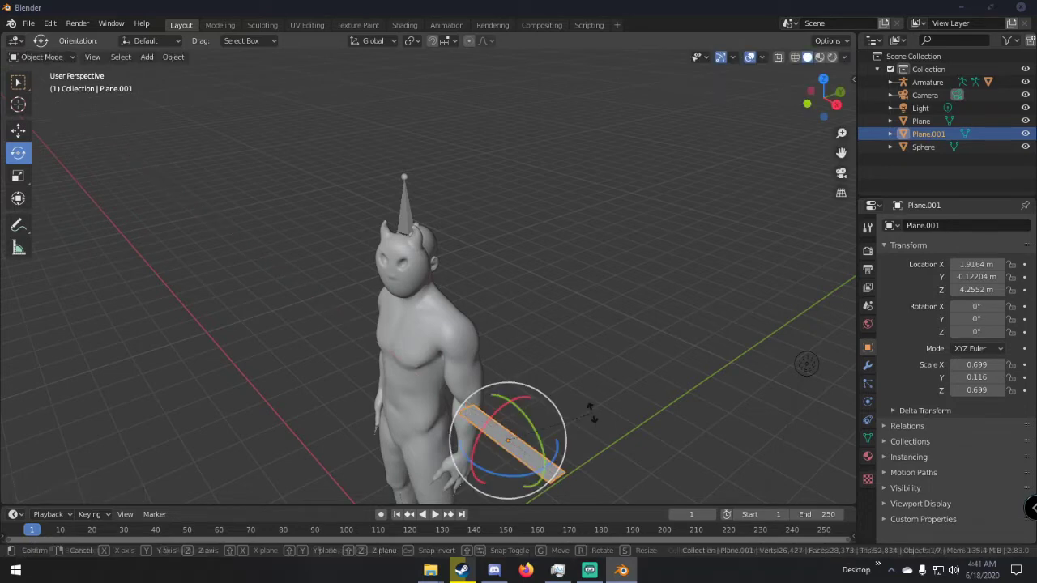
{"action": "type", "text": "ry90"}
{"action": "key", "text": "BackSpace"}
{"action": "key", "text": "BackSpace"}
{"action": "type", "text": "z90"}
{"action": "key", "text": "Return"}
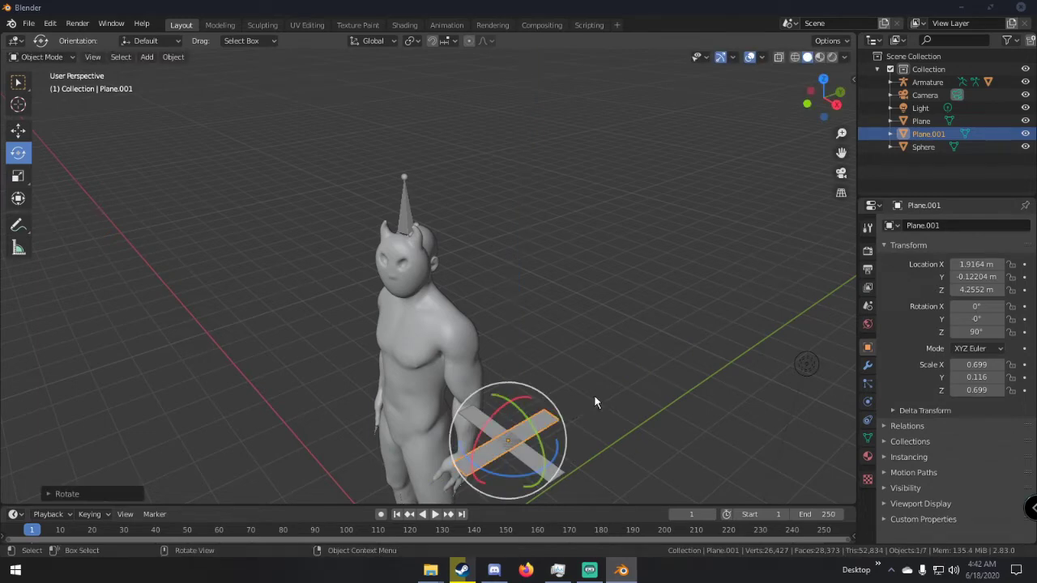
Scale the crosswise strip down to about 0.291 and move it along X to the long strip's end nearest the figure.
{"action": "scroll", "coordinate": [595, 396], "scroll_direction": "up", "scroll_amount": 2}
{"action": "middle_click_drag", "start_coordinate": [613, 412], "coordinate": [526, 211], "text": "shift"}
{"action": "key", "text": "s"}
{"action": "left_click", "coordinate": [488, 278]}
{"action": "left_click", "coordinate": [487, 277]}
{"action": "middle_click_drag", "start_coordinate": [487, 276], "coordinate": [578, 311]}
{"action": "key", "text": "g"}
{"action": "key", "text": "x"}
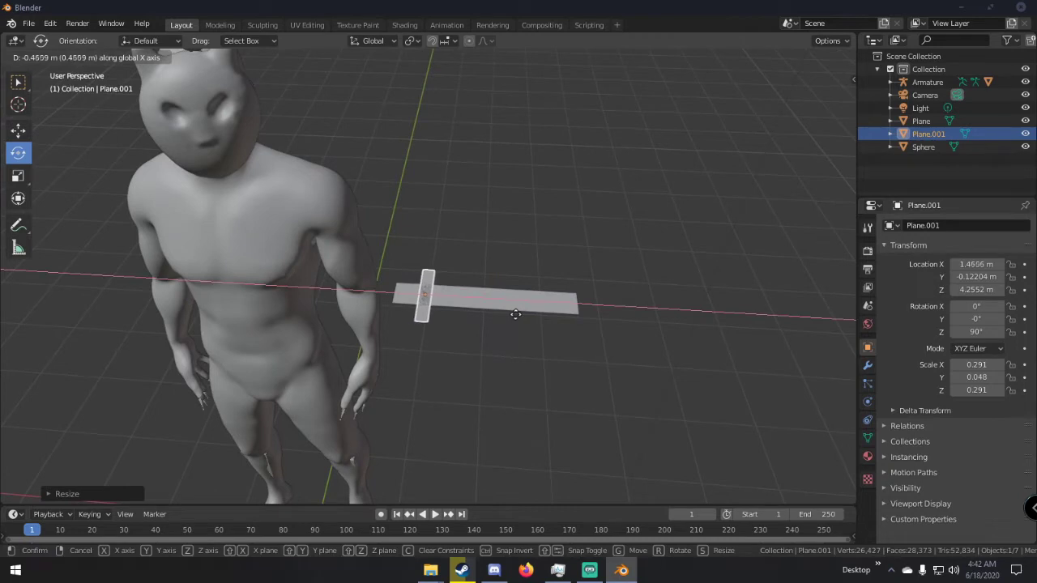
{"action": "left_click", "coordinate": [503, 314]}
Duplicate the crosswise strip twice along X, spacing the copies evenly on the long strip.
{"action": "key", "text": "shift+d"}
{"action": "key", "text": "x"}
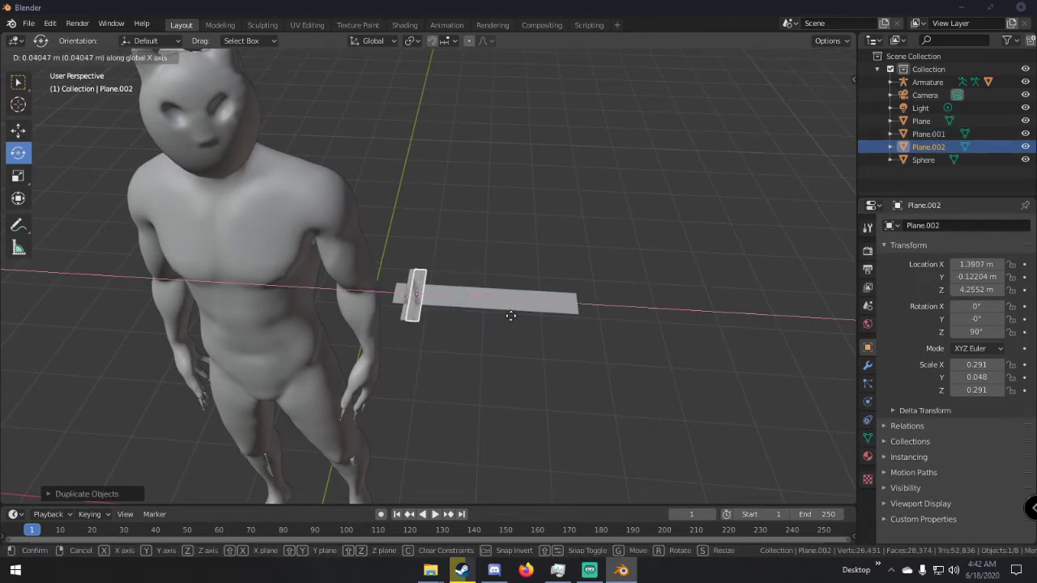
{"action": "left_click", "coordinate": [548, 323]}
{"action": "key", "text": "shift+d"}
{"action": "key", "text": "x"}
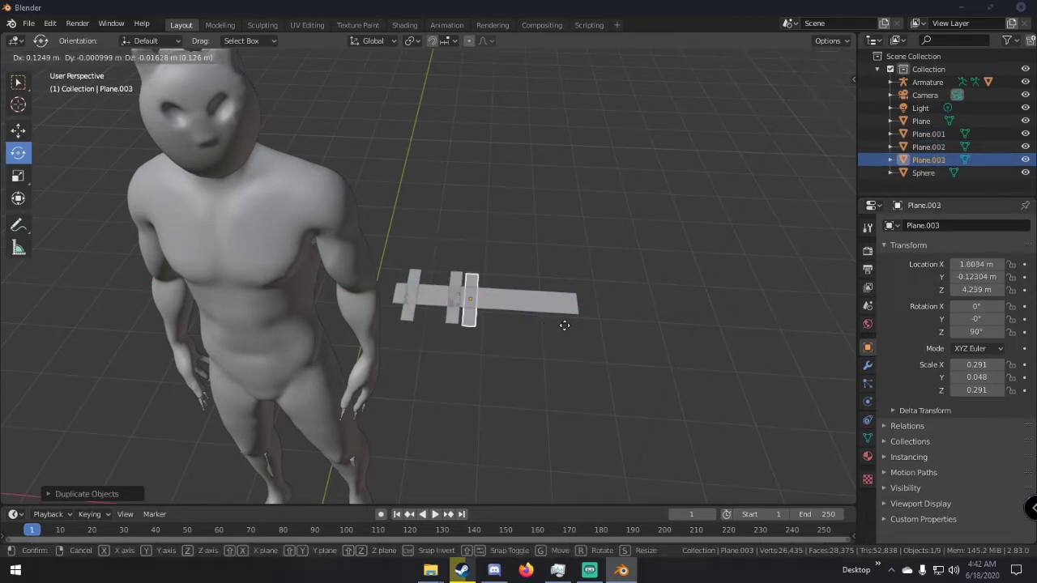
{"action": "left_click", "coordinate": [589, 331]}
Add two more evenly spaced crosswise copies along X to the long strip's far end, and select the second crosswise strip.
{"action": "key", "text": "shift+d"}
{"action": "key", "text": "x"}
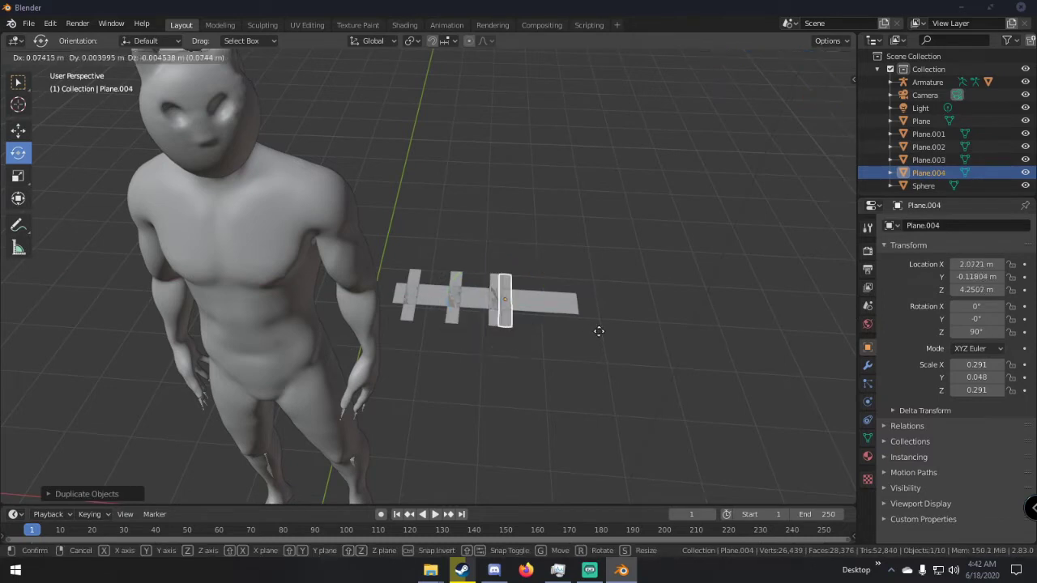
{"action": "left_click", "coordinate": [622, 340]}
{"action": "key", "text": "g"}
{"action": "key", "text": "x"}
{"action": "left_click", "coordinate": [626, 334]}
{"action": "key", "text": "shift+d"}
{"action": "key", "text": "x"}
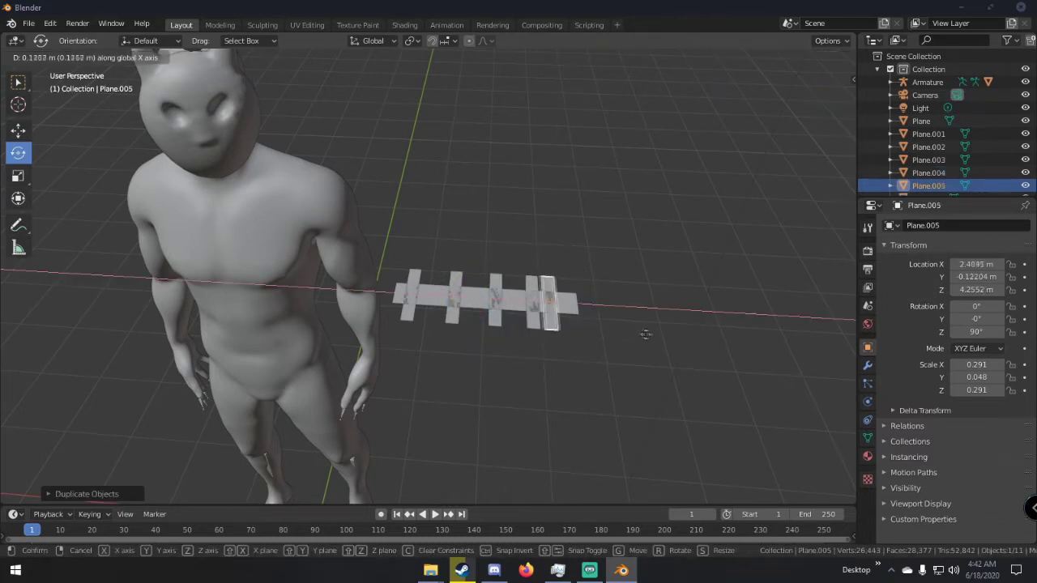
{"action": "left_click", "coordinate": [661, 342]}
{"action": "left_click", "coordinate": [447, 285]}
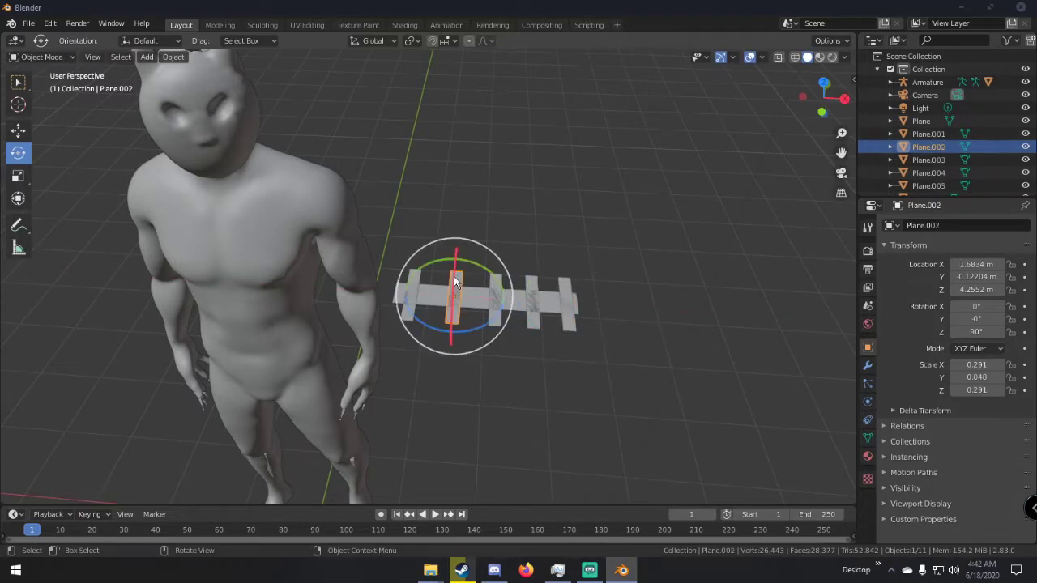
Move the second crosswise strip along X to about 1.638 m and the third to about 1.950 m.
{"action": "key", "text": "g"}
{"action": "key", "text": "x"}
{"action": "left_click", "coordinate": [449, 276]}
{"action": "scroll", "coordinate": [486, 280], "scroll_direction": "up", "scroll_amount": 5}
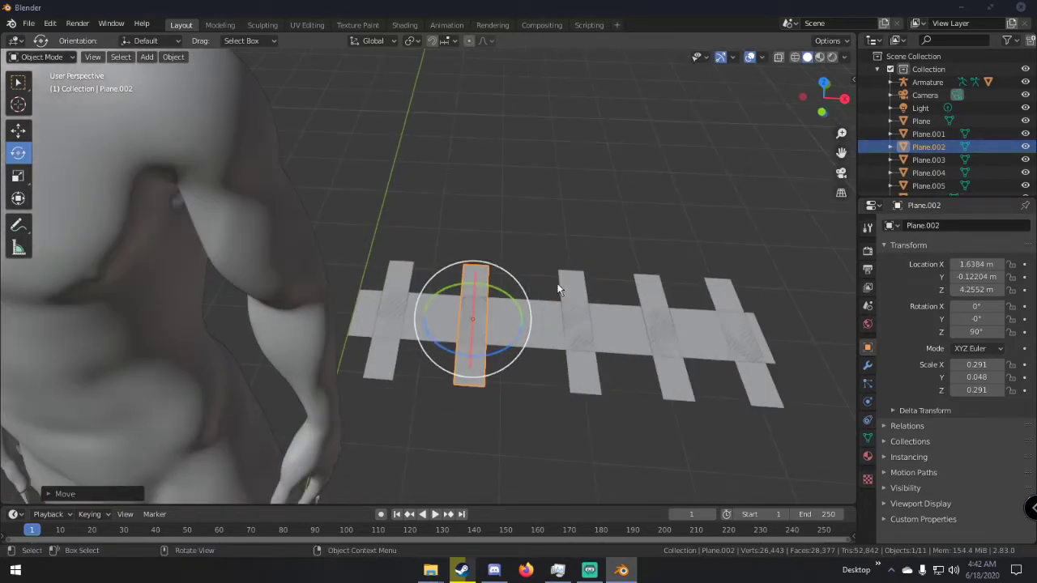
{"action": "left_click", "coordinate": [569, 283]}
{"action": "key", "text": "g"}
{"action": "key", "text": "x"}
{"action": "left_click", "coordinate": [565, 282]}
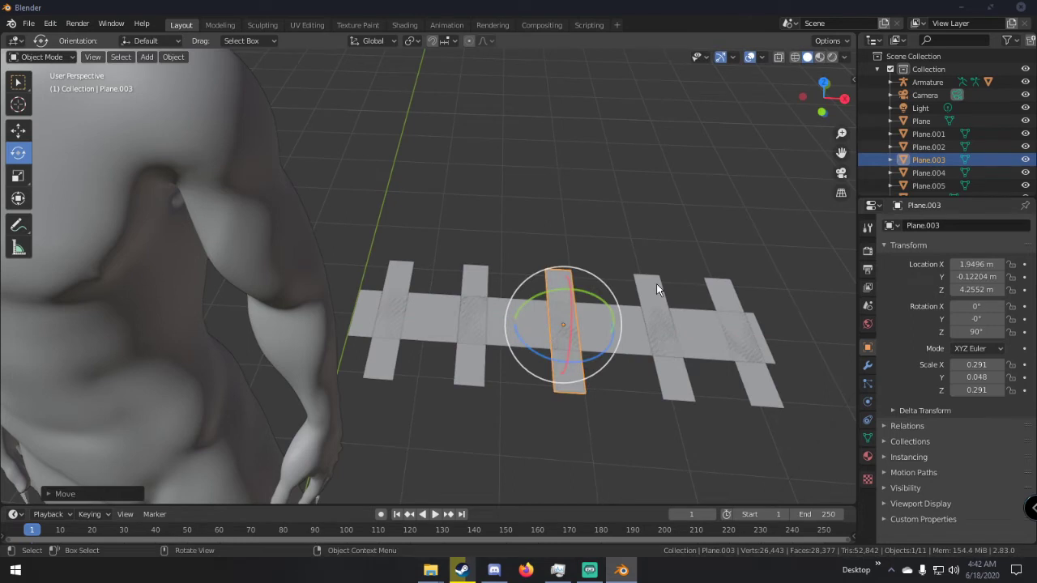
Move the fourth crosswise strip along X to about 2.235 m and the fifth to about 2.515 m, and deselect everything.
{"action": "left_click", "coordinate": [657, 285]}
{"action": "key", "text": "g"}
{"action": "key", "text": "x"}
{"action": "left_click", "coordinate": [653, 283]}
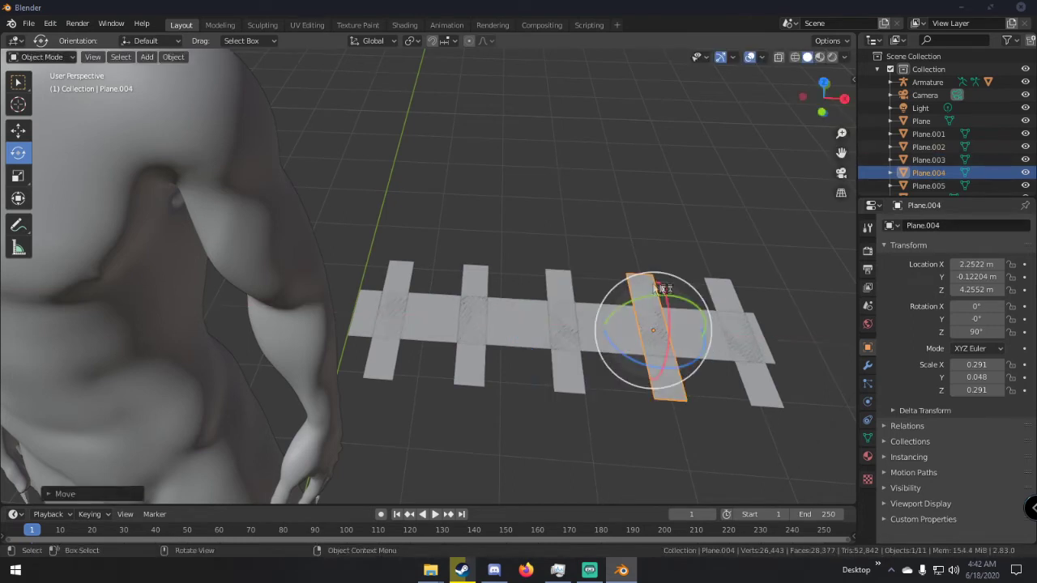
{"action": "key", "text": "g"}
{"action": "key", "text": "x"}
{"action": "left_click", "coordinate": [673, 284]}
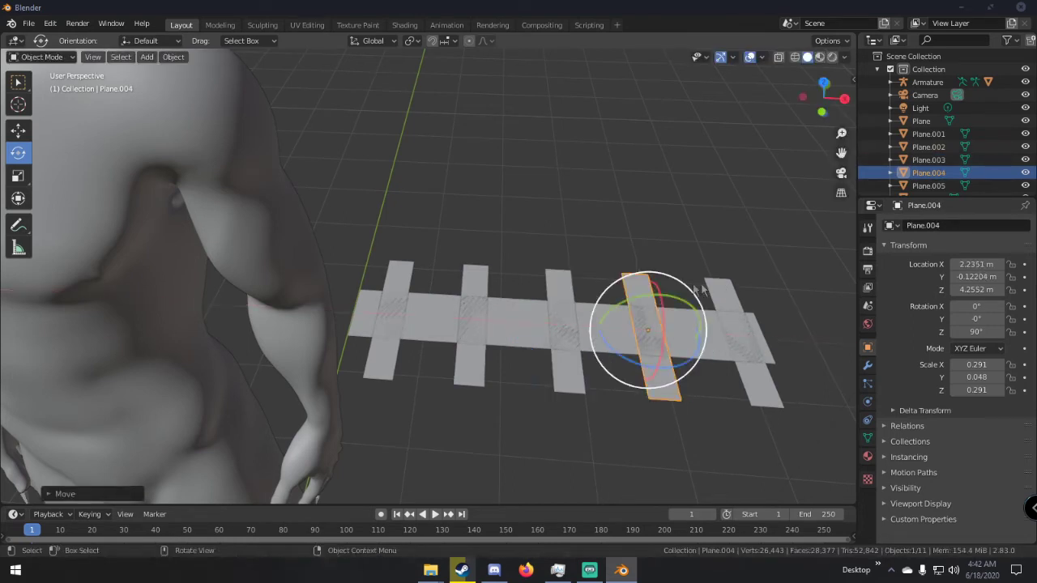
{"action": "left_click", "coordinate": [718, 284]}
{"action": "key", "text": "g"}
{"action": "key", "text": "x"}
{"action": "left_click", "coordinate": [718, 282]}
{"action": "middle_click_drag", "start_coordinate": [718, 283], "coordinate": [621, 302]}
{"action": "key", "text": "a"}
{"action": "key", "text": "a"}
{"action": "scroll", "coordinate": [567, 269], "scroll_direction": "down", "scroll_amount": 4}
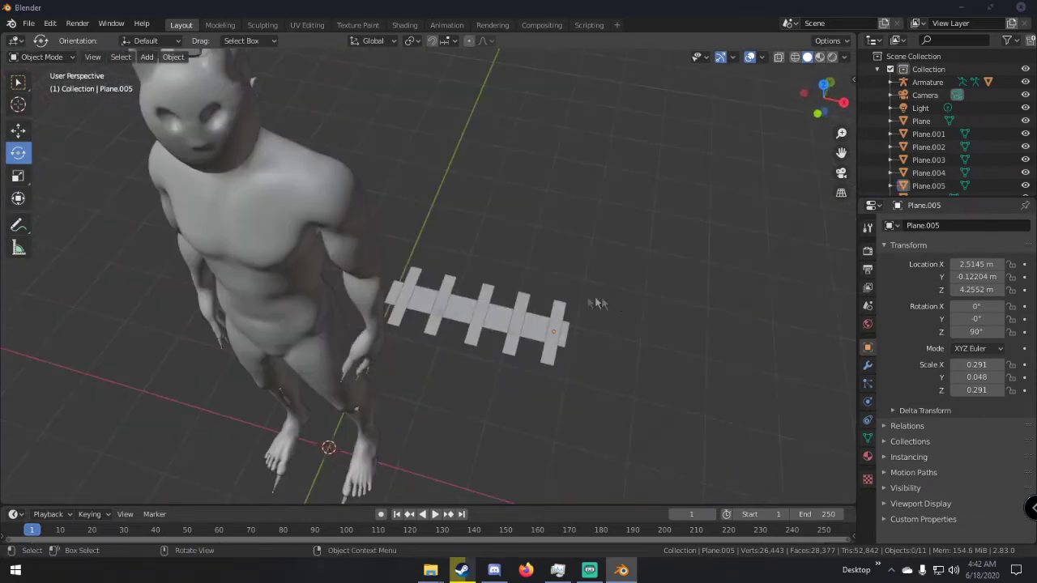
Try joining the long strip and all five crosswise strips into one object, and undo the join.
{"action": "left_click", "coordinate": [395, 296]}
{"action": "middle_click_drag", "start_coordinate": [395, 294], "coordinate": [397, 300]}
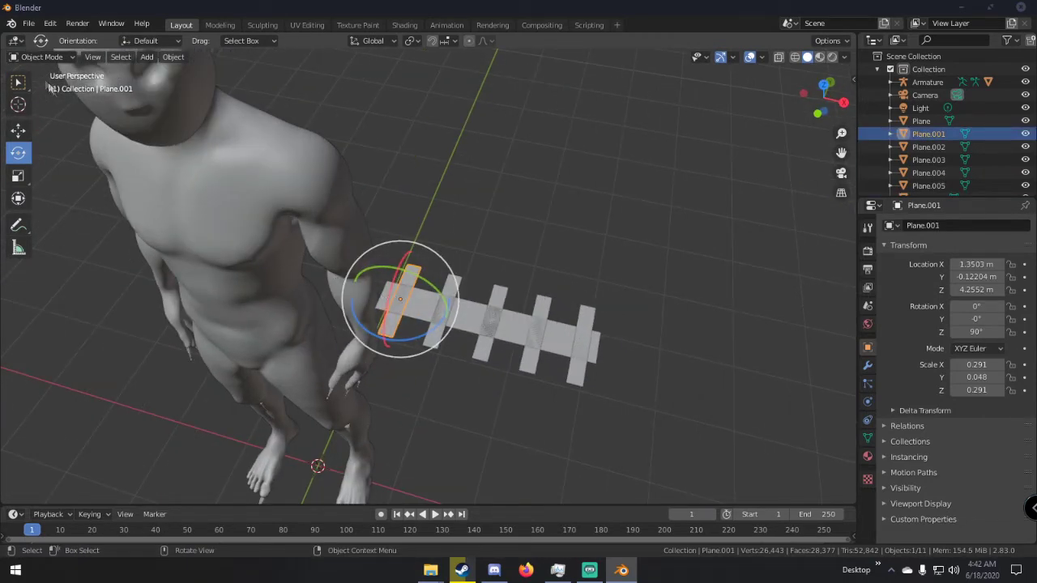
{"action": "left_click", "coordinate": [17, 81]}
{"action": "left_click", "coordinate": [429, 304], "text": "shift"}
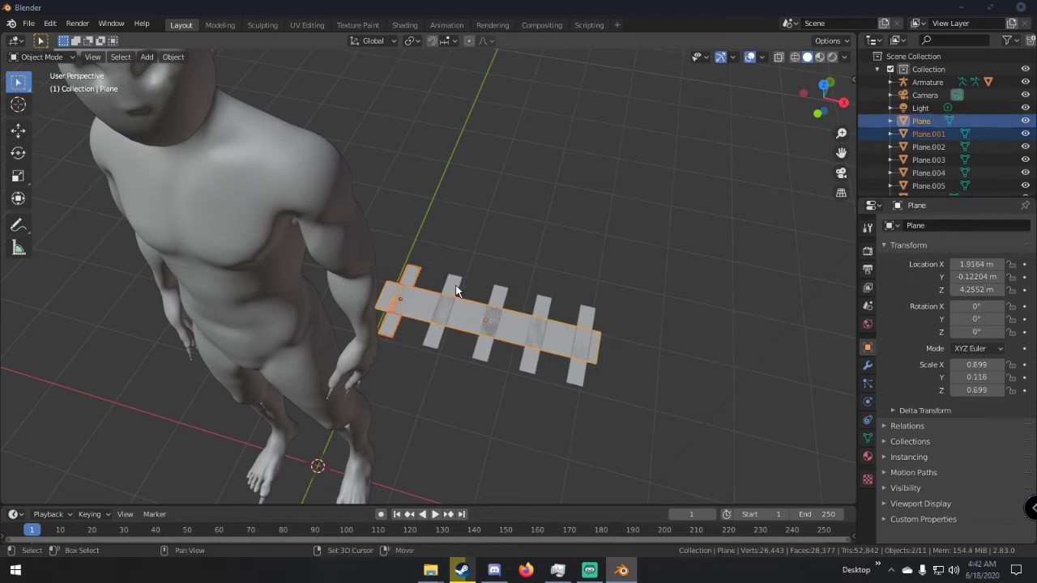
{"action": "left_click", "coordinate": [455, 293], "text": "shift"}
{"action": "left_click", "coordinate": [496, 298], "text": "shift"}
{"action": "left_click", "coordinate": [538, 303], "text": "shift"}
{"action": "left_click", "coordinate": [584, 316], "text": "shift"}
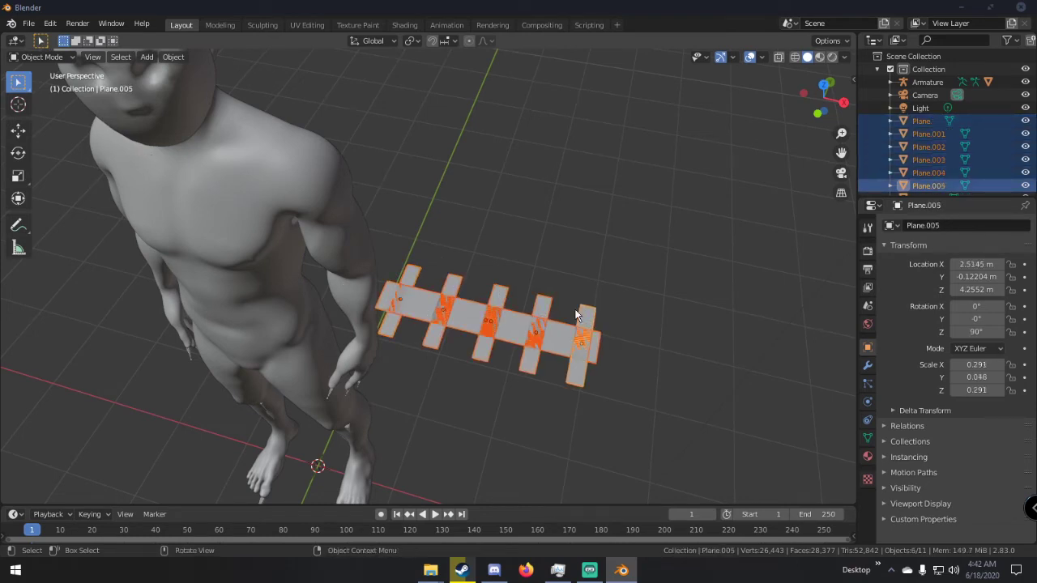
{"action": "key", "text": "ctrl+j"}
{"action": "middle_click_drag", "start_coordinate": [575, 316], "coordinate": [481, 262]}
{"action": "key", "text": "ctrl+z"}
Narrow the long strip along Y to a scale of about 0.084.
{"action": "left_click", "coordinate": [424, 297]}
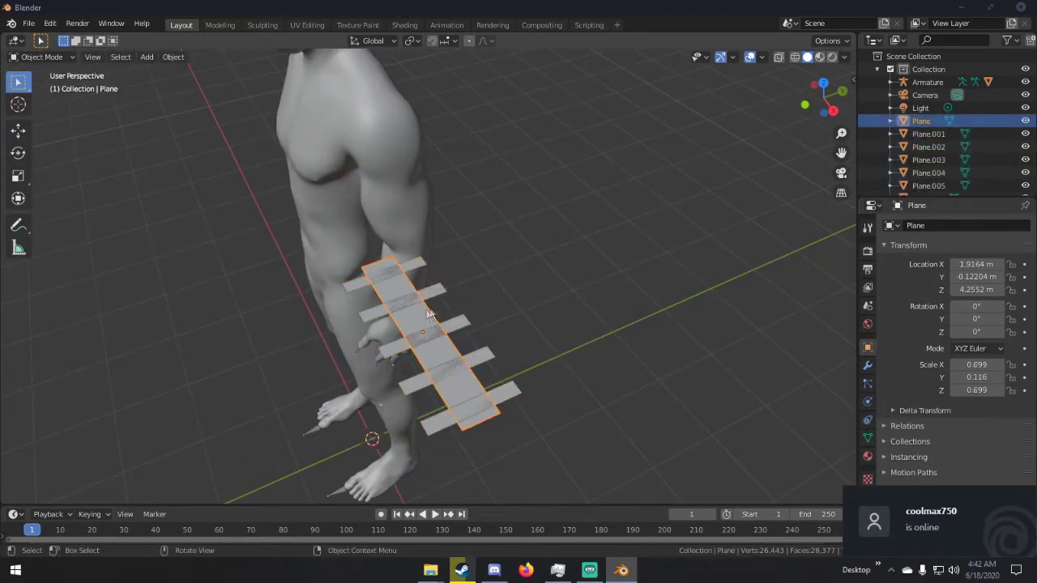
{"action": "key", "text": "s"}
{"action": "key", "text": "y"}
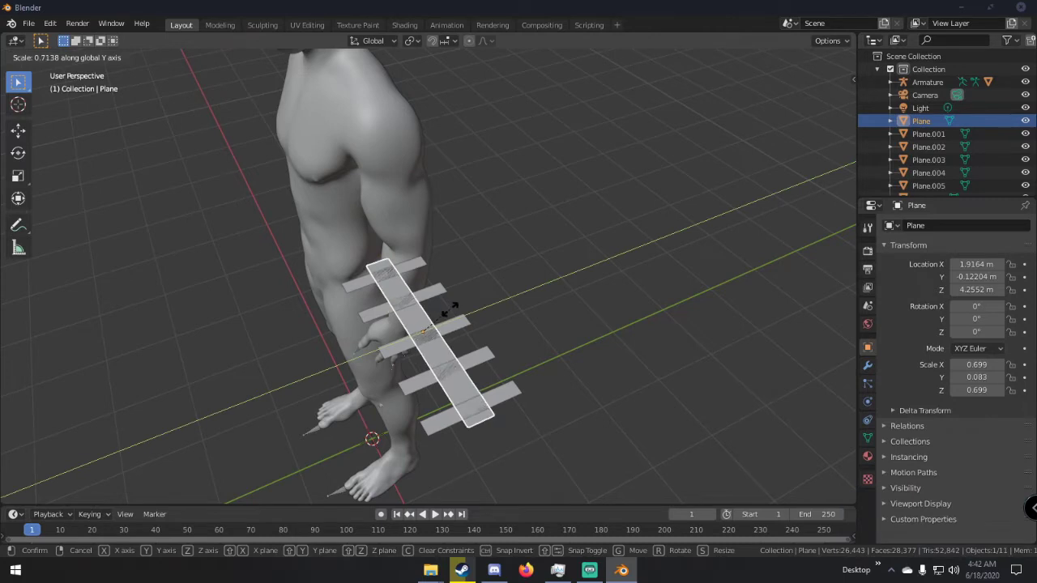
{"action": "left_click", "coordinate": [451, 309]}
{"action": "middle_click_drag", "start_coordinate": [451, 309], "coordinate": [549, 353]}
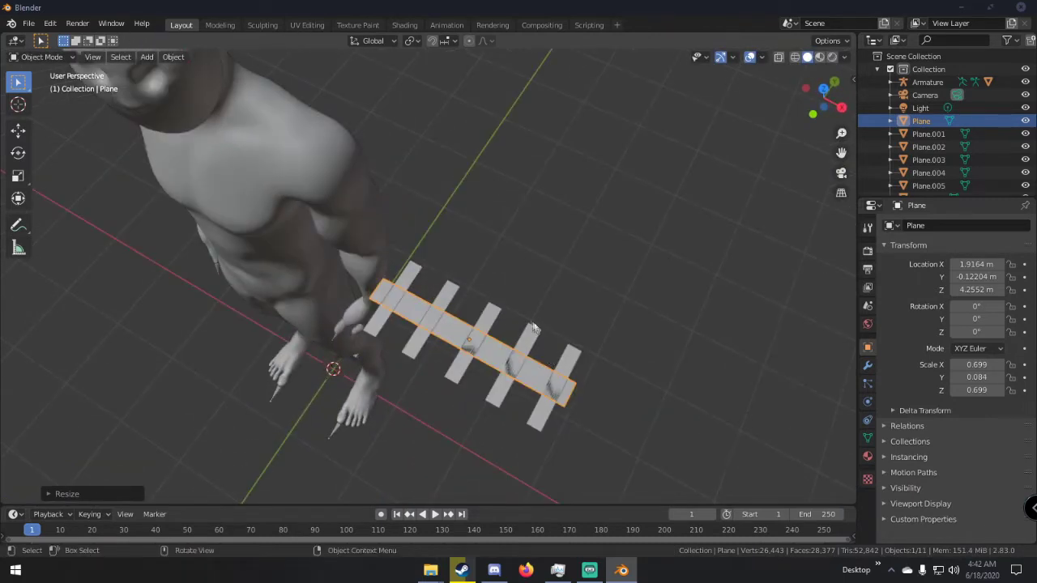
Select the long strip and all five crosswise strips and join them into one object.
{"action": "left_click", "coordinate": [486, 322]}
{"action": "left_click", "coordinate": [437, 295], "text": "shift"}
{"action": "left_click", "coordinate": [405, 297], "text": "shift"}
{"action": "left_click", "coordinate": [421, 311], "text": "shift"}
{"action": "left_click", "coordinate": [525, 344], "text": "shift"}
{"action": "left_click", "coordinate": [563, 348], "text": "shift"}
{"action": "key", "text": "ctrl+j"}
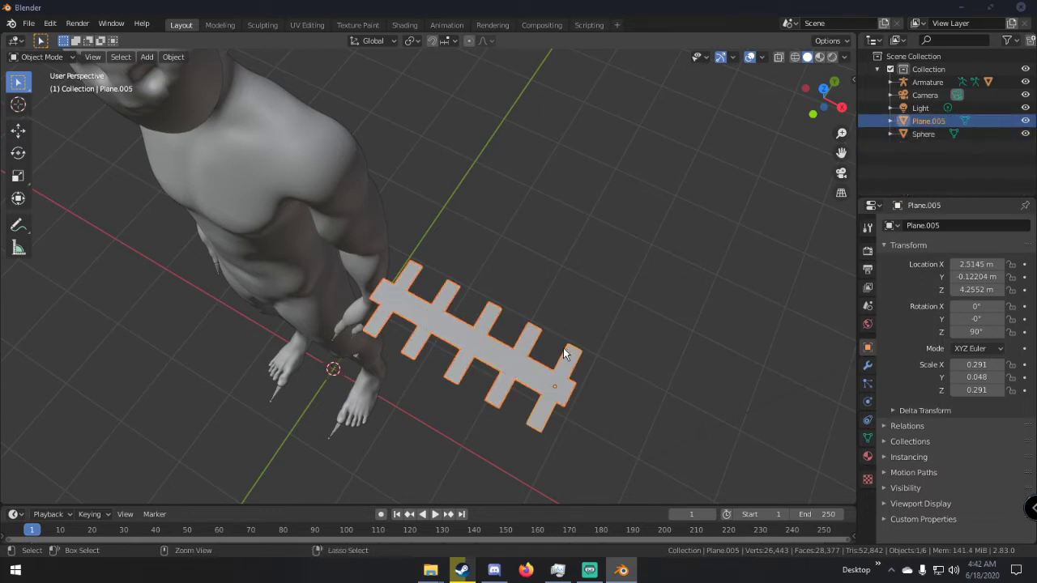
Create a new material for the joined strips and set its surface to Emission.
{"action": "middle_click_drag", "start_coordinate": [563, 347], "coordinate": [454, 258]}
{"action": "middle_click_drag", "start_coordinate": [386, 350], "coordinate": [494, 368]}
{"action": "left_click", "coordinate": [865, 457]}
{"action": "left_click", "coordinate": [921, 282]}
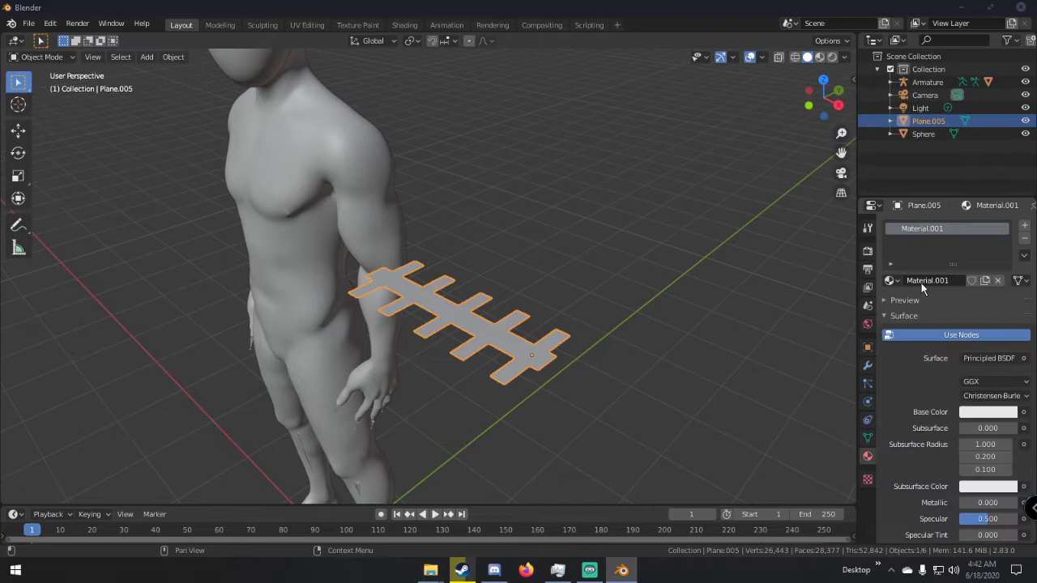
{"action": "left_click", "coordinate": [971, 357]}
{"action": "left_click", "coordinate": [878, 101]}
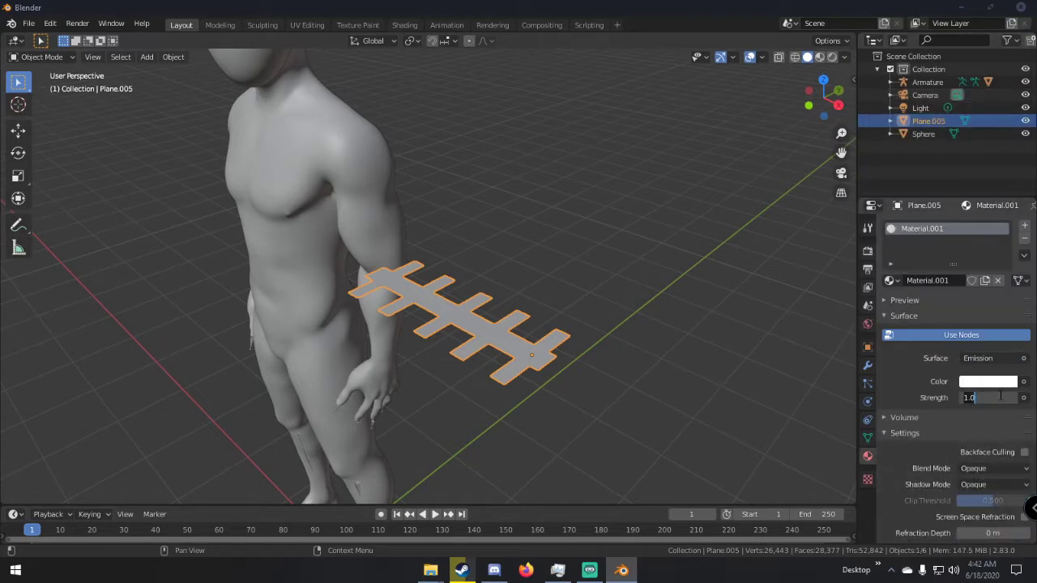
Open the joined strip mesh in Edit Mode and deselect all of its vertices.
{"action": "middle_click_drag", "start_coordinate": [583, 259], "coordinate": [528, 220]}
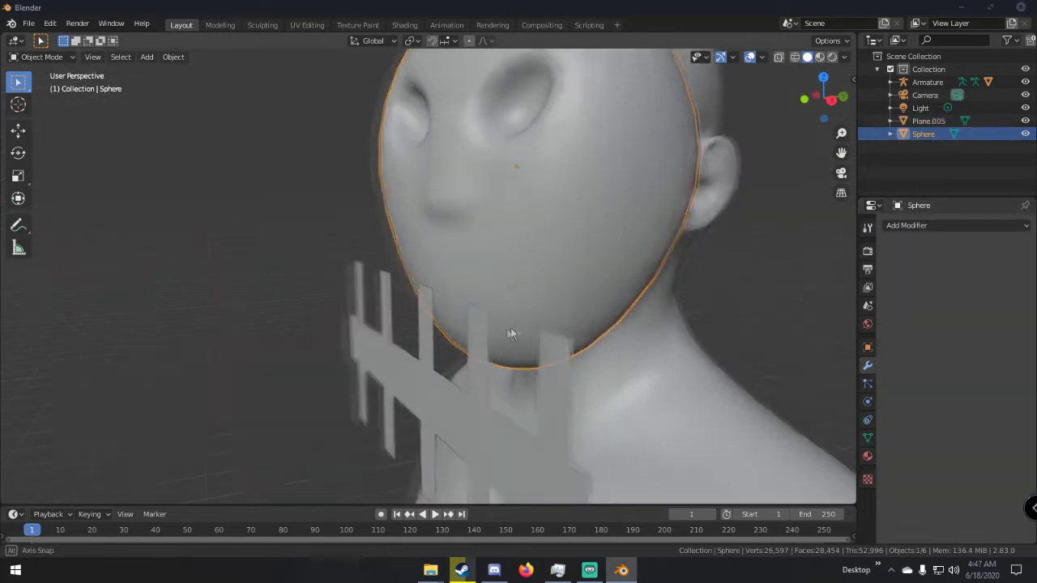
{"action": "scroll", "coordinate": [510, 335], "scroll_direction": "down", "scroll_amount": 5}
{"action": "middle_click_drag", "start_coordinate": [537, 335], "coordinate": [484, 348]}
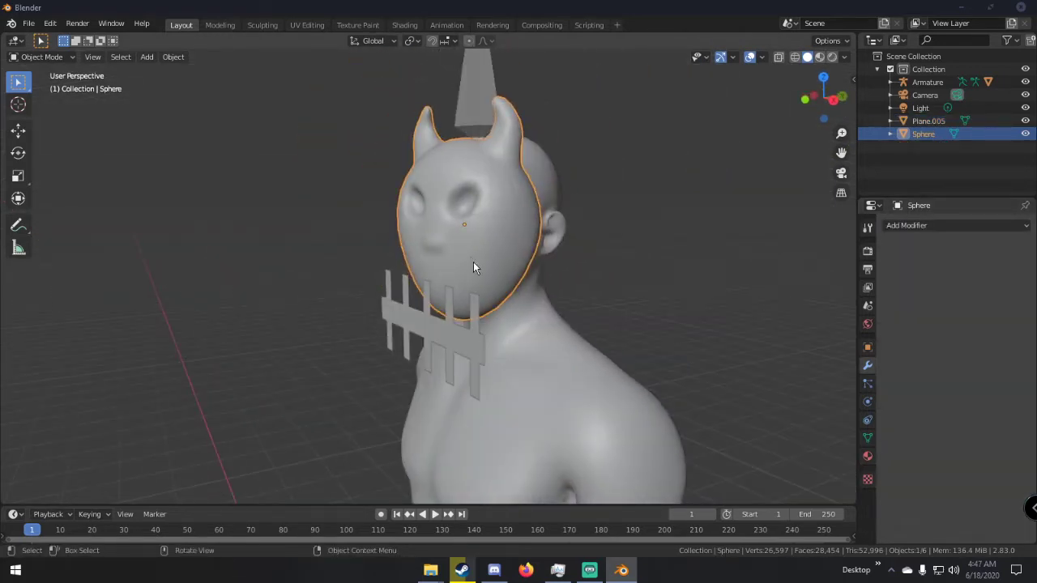
{"action": "left_click", "coordinate": [463, 332]}
{"action": "key", "text": "Tab"}
{"action": "middle_click_drag", "start_coordinate": [462, 332], "coordinate": [530, 311]}
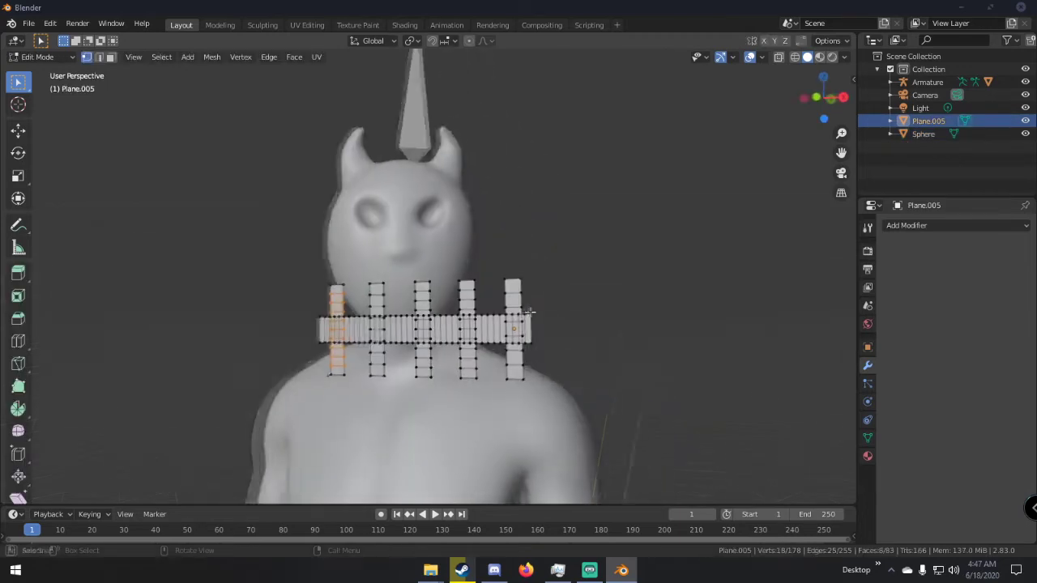
{"action": "scroll", "coordinate": [530, 312], "scroll_direction": "up", "scroll_amount": 5}
{"action": "key", "text": "a"}
{"action": "key", "text": "alt+a"}
{"action": "middle_click_drag", "start_coordinate": [597, 209], "coordinate": [575, 281]}
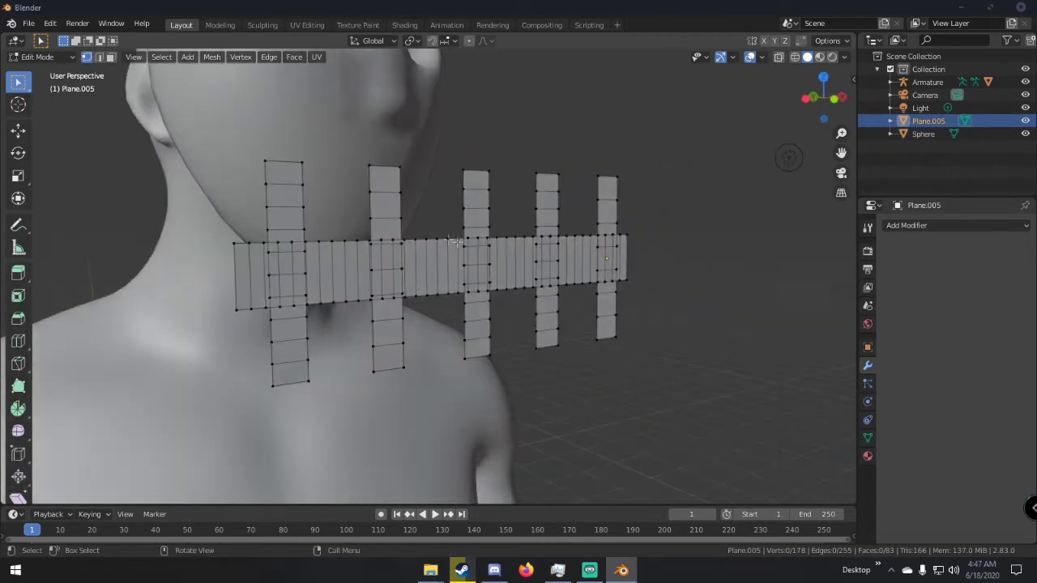
Add three evenly spaced lengthwise loop cuts along the long strip and return to Object Mode.
{"action": "key", "text": "ctrl+r"}
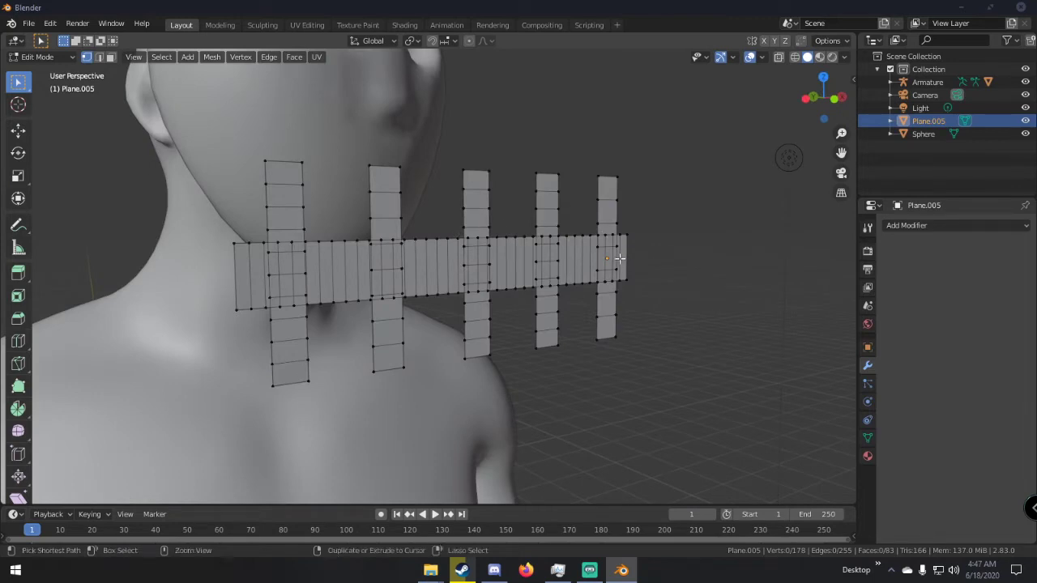
{"action": "scroll", "coordinate": [619, 259], "scroll_direction": "up", "scroll_amount": 2}
{"action": "left_click", "coordinate": [619, 260]}
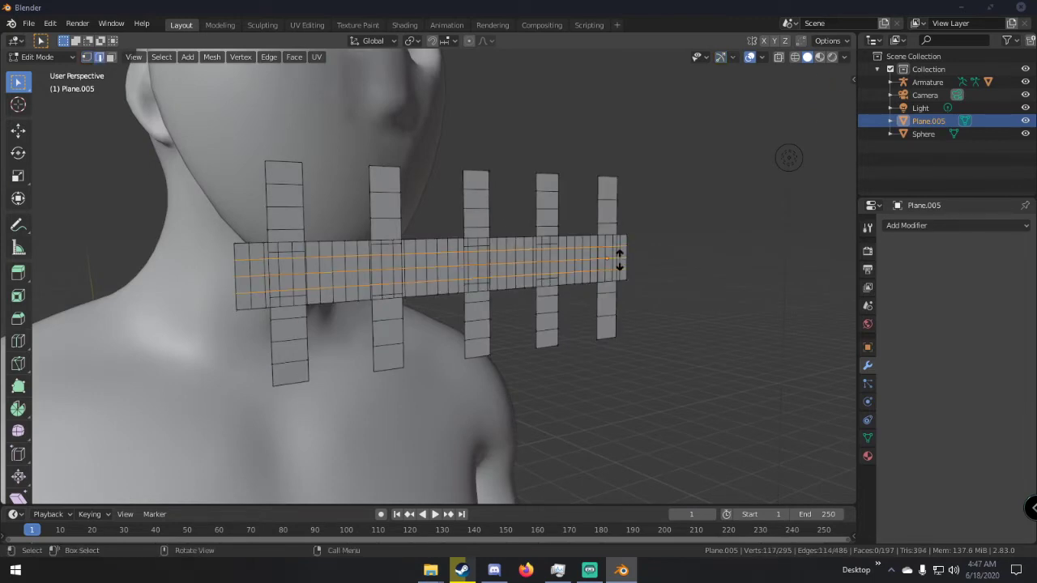
{"action": "right_click", "coordinate": [619, 260]}
{"action": "key", "text": "Tab"}
{"action": "key", "text": "Tab"}
{"action": "key", "text": "Tab"}
Check the horned mask's mesh in Edit Mode and remesh the mask with QuadriFlow in Quad mode.
{"action": "middle_click_drag", "start_coordinate": [676, 264], "coordinate": [458, 254]}
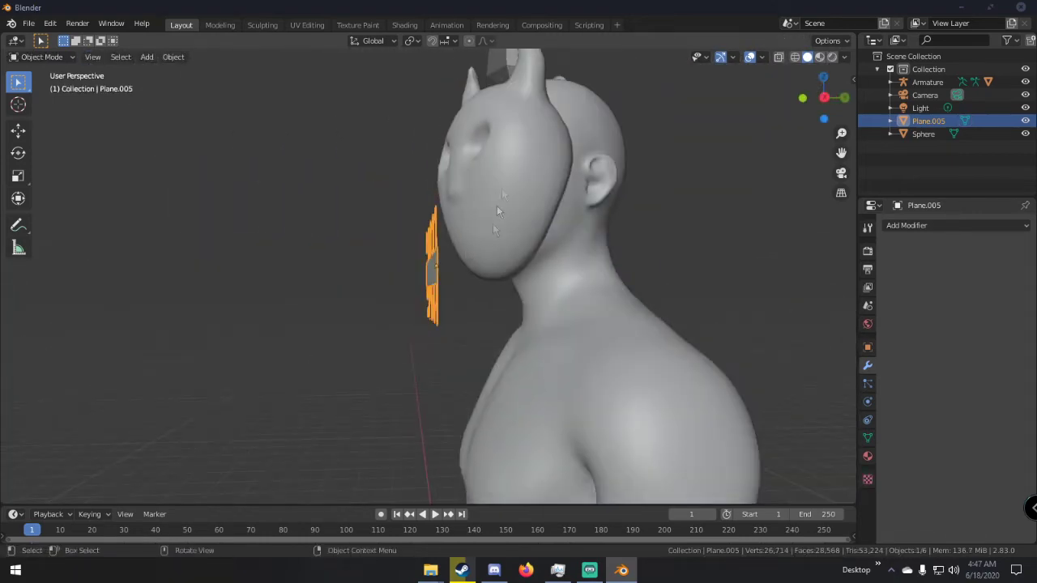
{"action": "middle_click_drag", "start_coordinate": [531, 136], "coordinate": [479, 131]}
{"action": "left_click", "coordinate": [477, 133]}
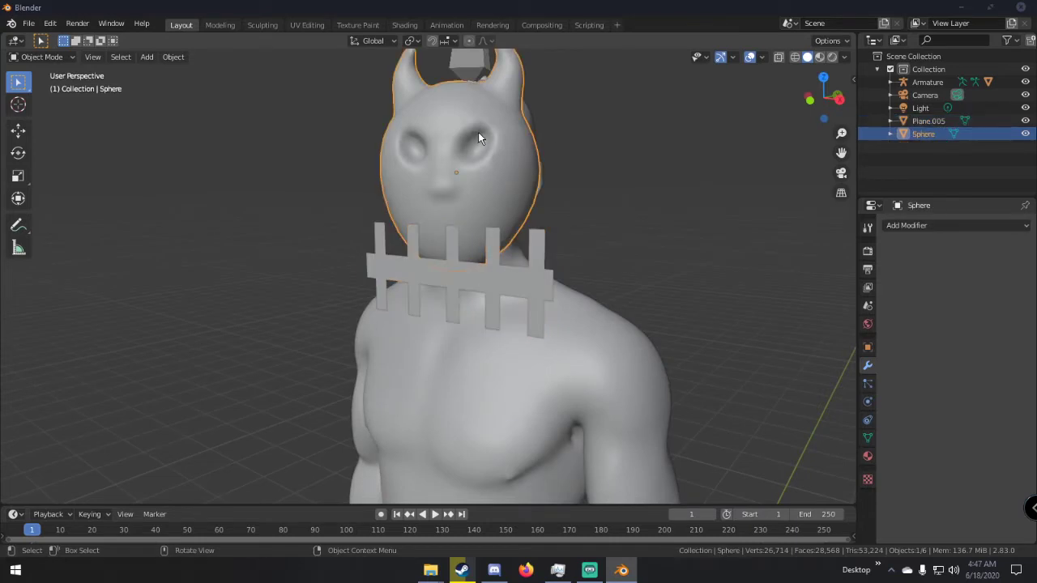
{"action": "key", "text": "Tab"}
{"action": "key", "text": "KP_Decimal"}
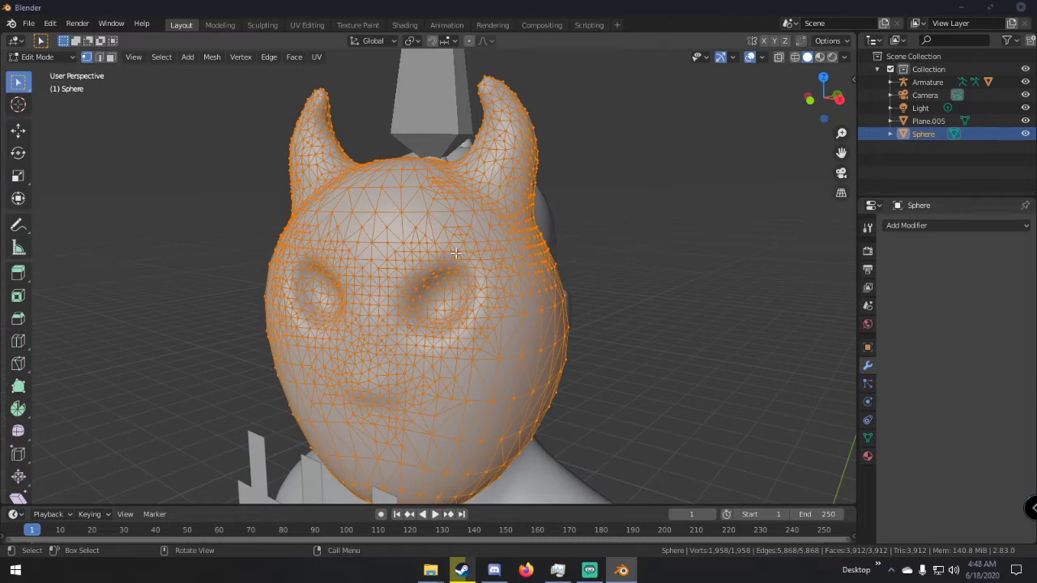
{"action": "key", "text": "Tab"}
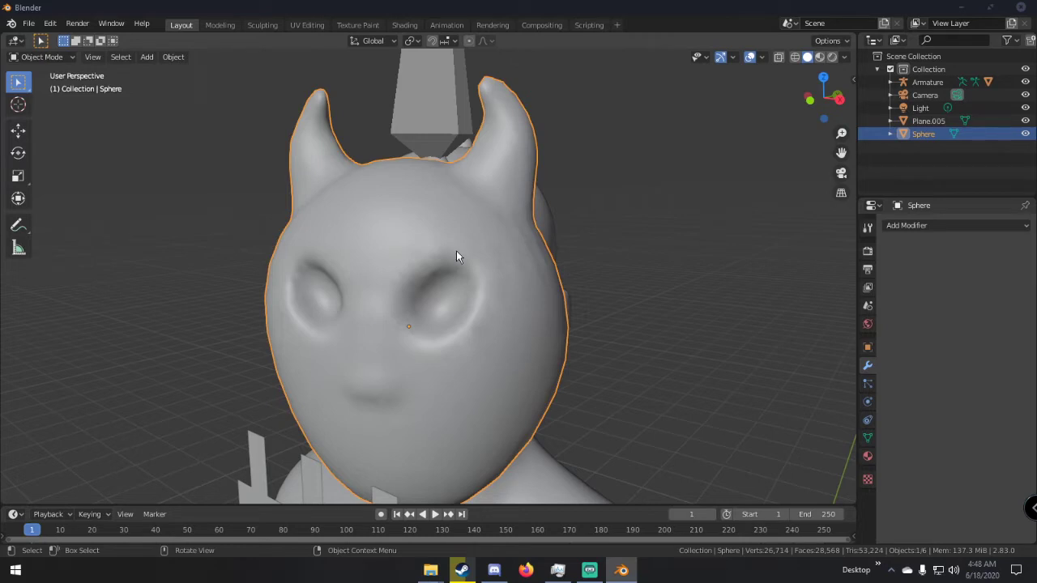
{"action": "left_click", "coordinate": [867, 437]}
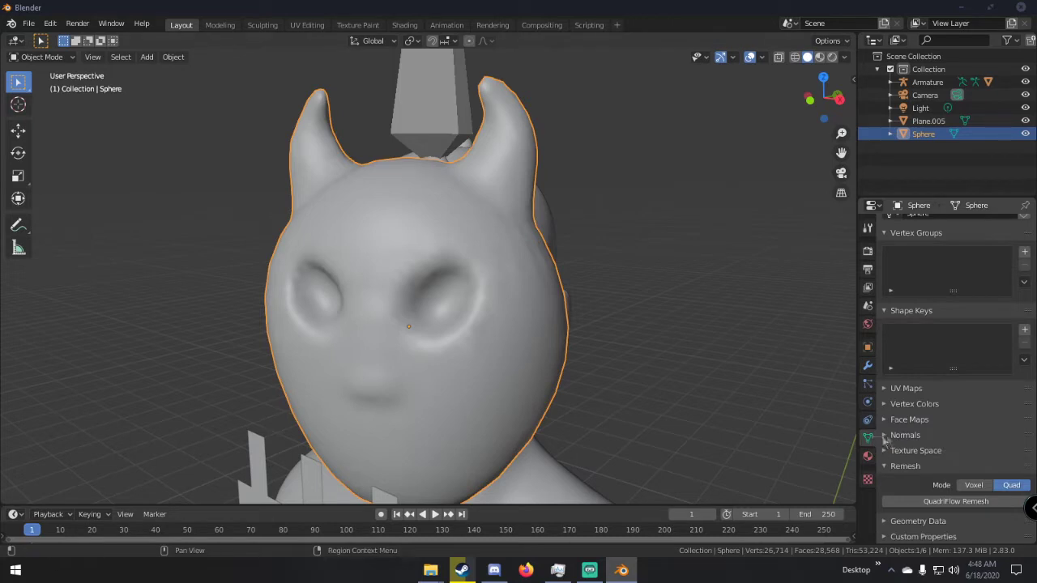
{"action": "left_click", "coordinate": [896, 466]}
{"action": "left_click", "coordinate": [897, 478]}
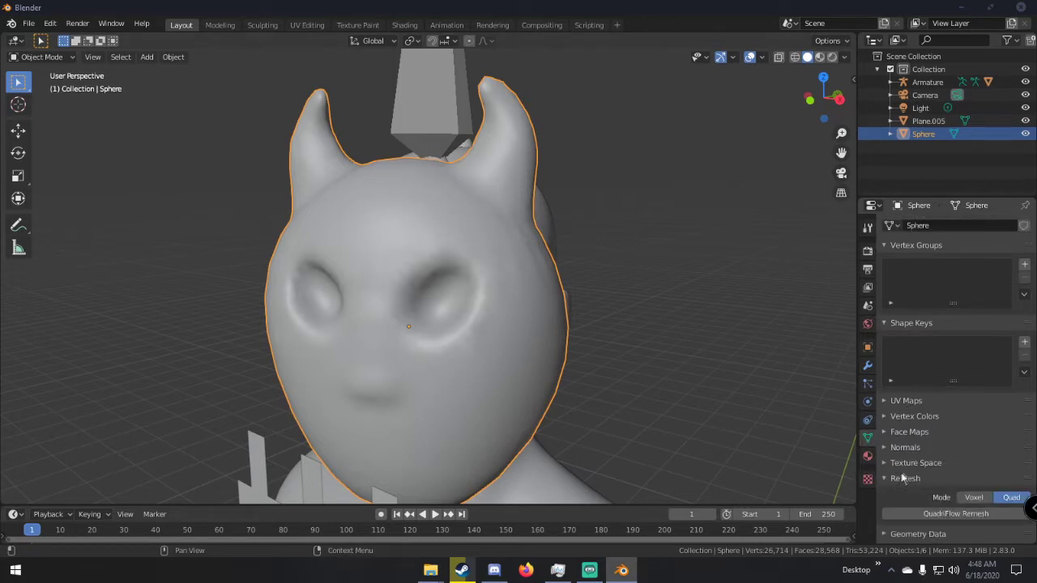
{"action": "scroll", "coordinate": [1005, 486], "scroll_direction": "down", "scroll_amount": 1}
{"action": "left_click", "coordinate": [967, 501]}
{"action": "left_click", "coordinate": [923, 540]}
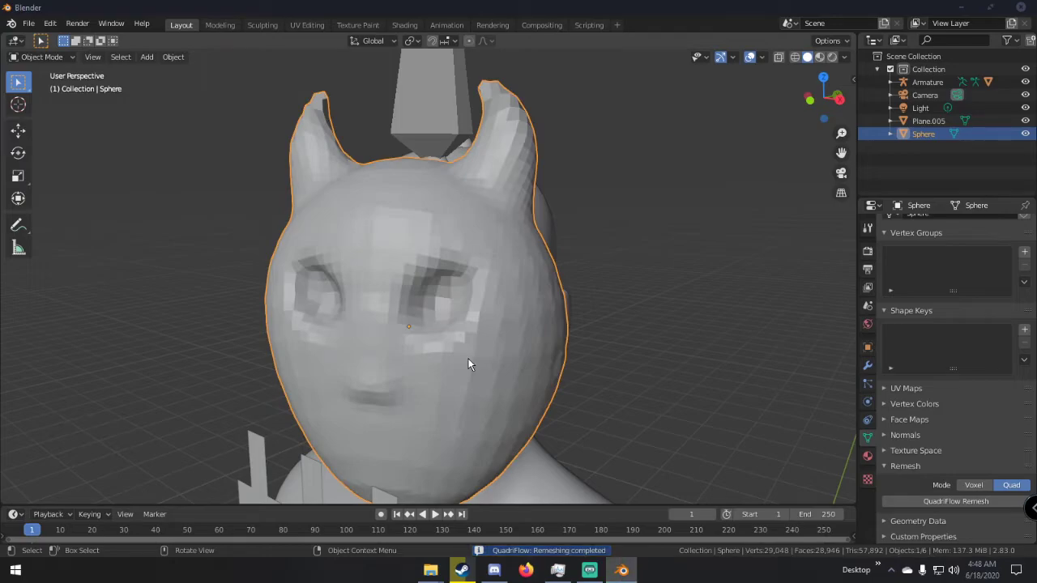
Check the mask's new quad topology in Edit Mode and shade the mask smooth.
{"action": "key", "text": "Tab"}
{"action": "scroll", "coordinate": [448, 232], "scroll_direction": "down", "scroll_amount": 1}
{"action": "scroll", "coordinate": [388, 321], "scroll_direction": "up", "scroll_amount": 3}
{"action": "middle_click_drag", "start_coordinate": [283, 349], "coordinate": [526, 302]}
{"action": "scroll", "coordinate": [542, 281], "scroll_direction": "down", "scroll_amount": 1}
{"action": "scroll", "coordinate": [523, 303], "scroll_direction": "down", "scroll_amount": 4}
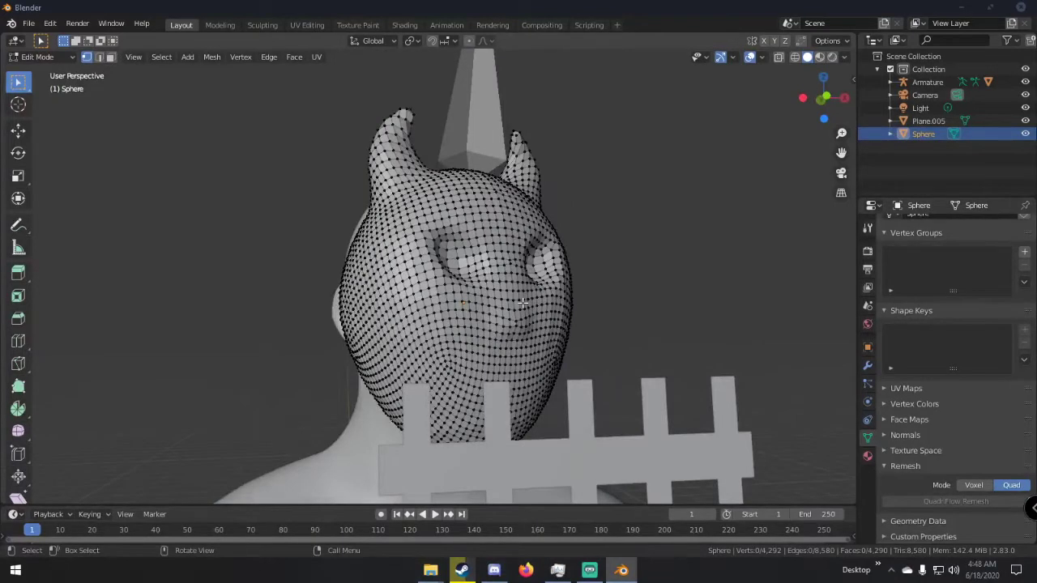
{"action": "key", "text": "Tab"}
{"action": "right_click", "coordinate": [499, 291]}
{"action": "left_click", "coordinate": [499, 292]}
Add a Shrinkwrap modifier to the joined strip object in front of the mask's chin.
{"action": "middle_click_drag", "start_coordinate": [499, 292], "coordinate": [518, 308]}
{"action": "scroll", "coordinate": [518, 308], "scroll_direction": "down", "scroll_amount": 5}
{"action": "left_click", "coordinate": [501, 367]}
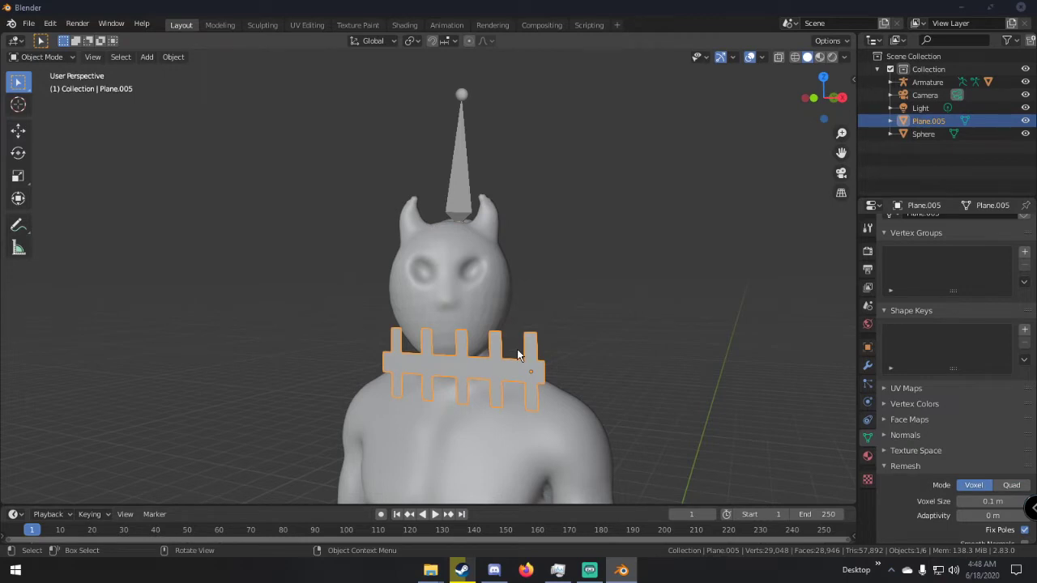
{"action": "middle_click_drag", "start_coordinate": [522, 350], "coordinate": [464, 363]}
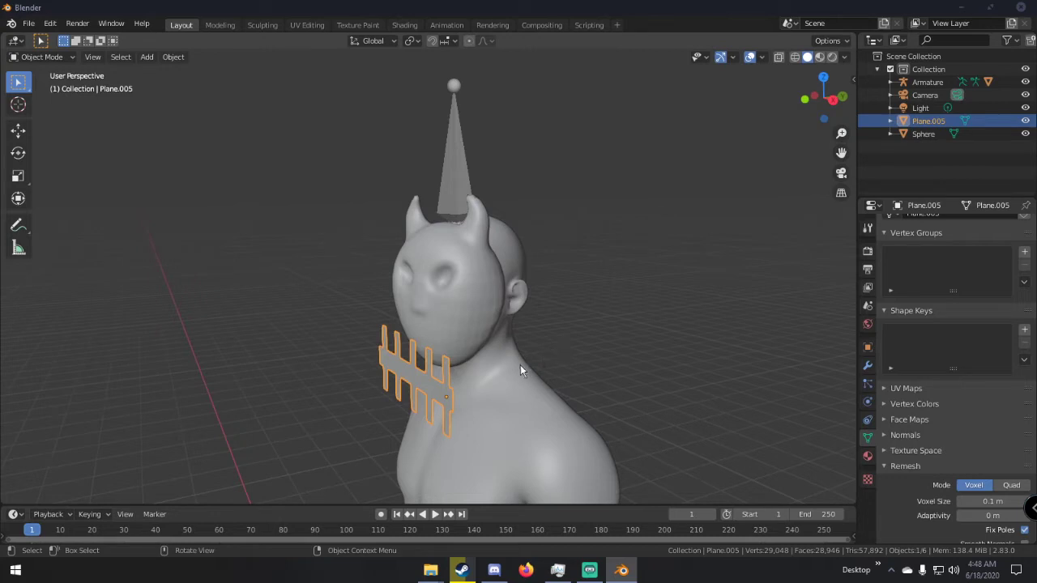
{"action": "middle_click_drag", "start_coordinate": [513, 356], "coordinate": [462, 360]}
{"action": "scroll", "coordinate": [441, 339], "scroll_direction": "up", "scroll_amount": 3}
{"action": "scroll", "coordinate": [560, 340], "scroll_direction": "down", "scroll_amount": 5}
{"action": "scroll", "coordinate": [463, 360], "scroll_direction": "up", "scroll_amount": 4}
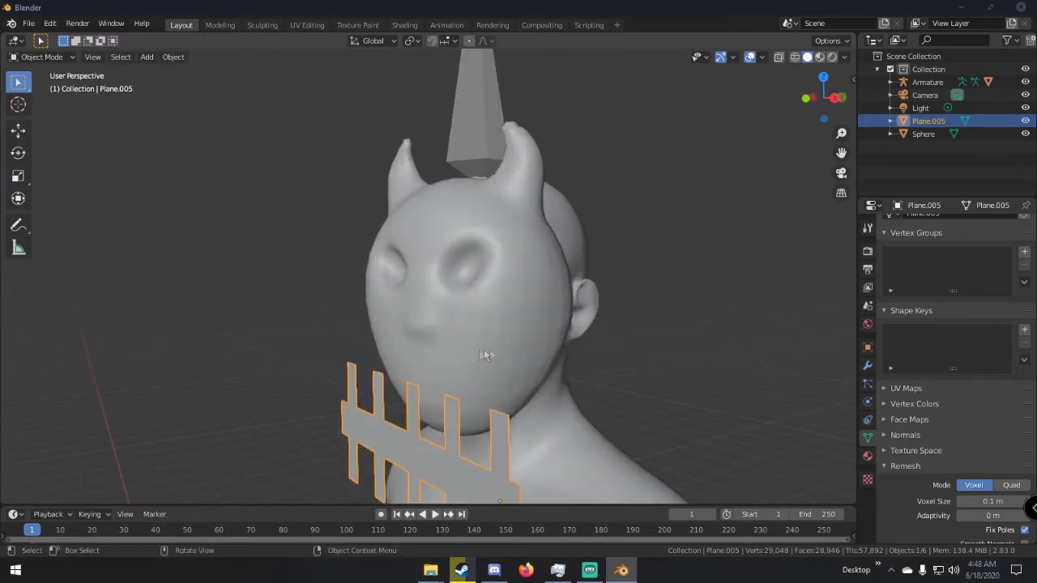
{"action": "left_click", "coordinate": [869, 367]}
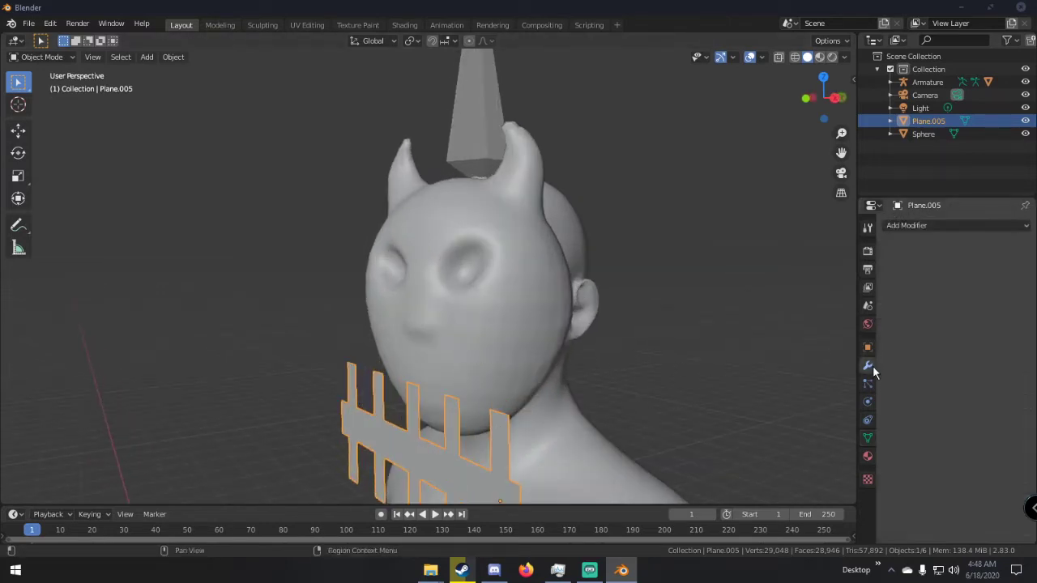
{"action": "left_click", "coordinate": [897, 225]}
{"action": "left_click", "coordinate": [891, 370]}
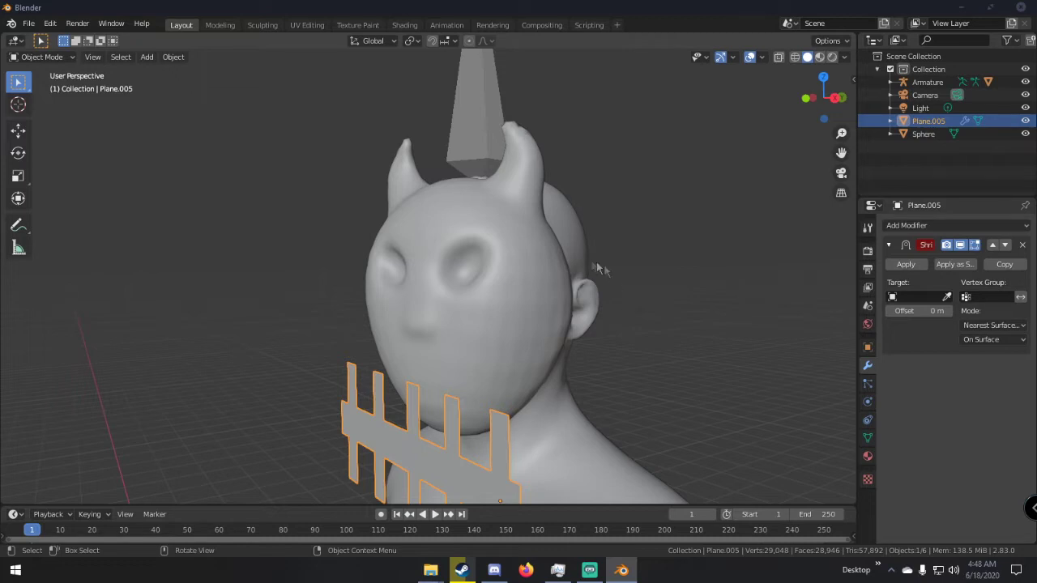
Set the Shrinkwrap target to the mask's Sphere object so the strips wrap onto its surface.
{"action": "middle_click_drag", "start_coordinate": [664, 296], "coordinate": [575, 308]}
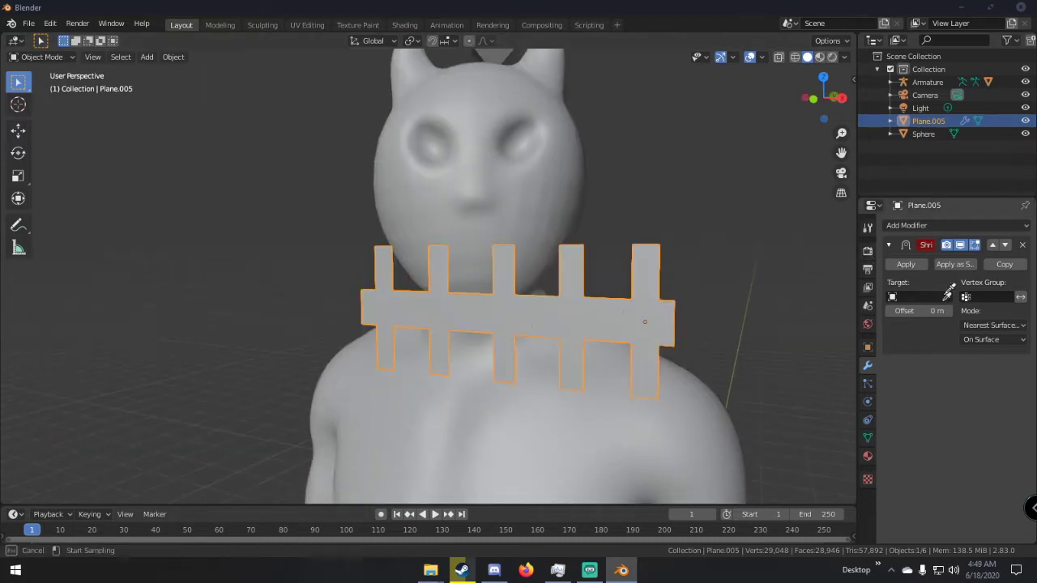
{"action": "left_click", "coordinate": [563, 214]}
{"action": "middle_click_drag", "start_coordinate": [559, 210], "coordinate": [568, 241]}
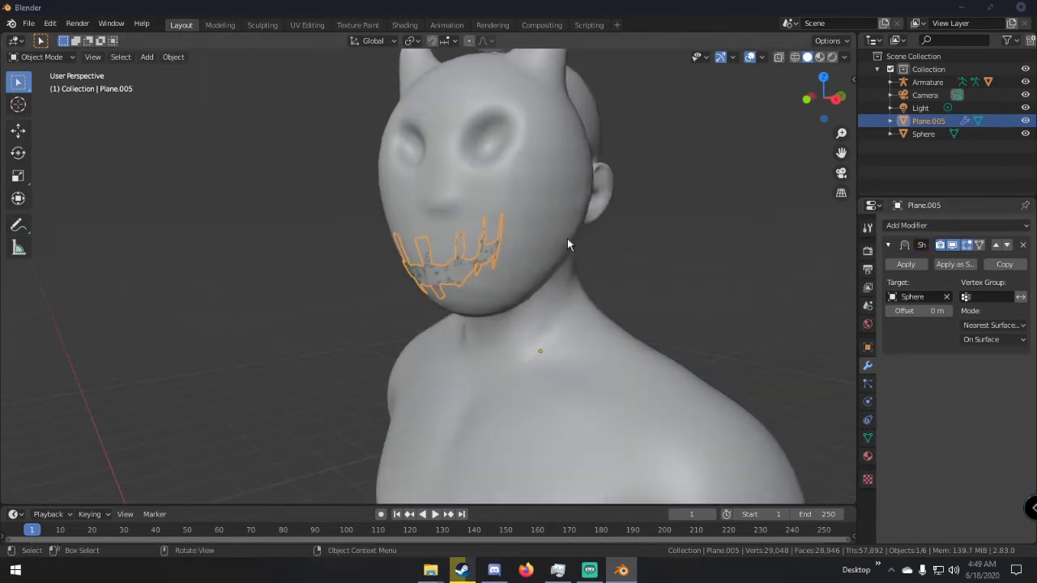
Set the strips' Shrinkwrap wrap method to Target Normal Project with an offset of 0.01 m.
{"action": "middle_click_drag", "start_coordinate": [495, 268], "coordinate": [557, 241]}
{"action": "scroll", "coordinate": [558, 240], "scroll_direction": "up", "scroll_amount": 3}
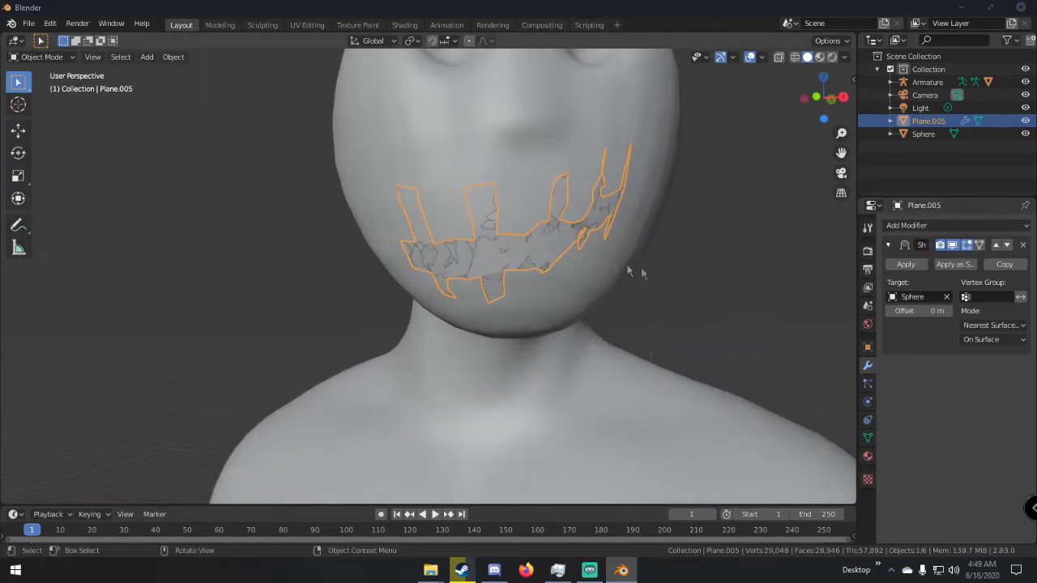
{"action": "left_click", "coordinate": [996, 325]}
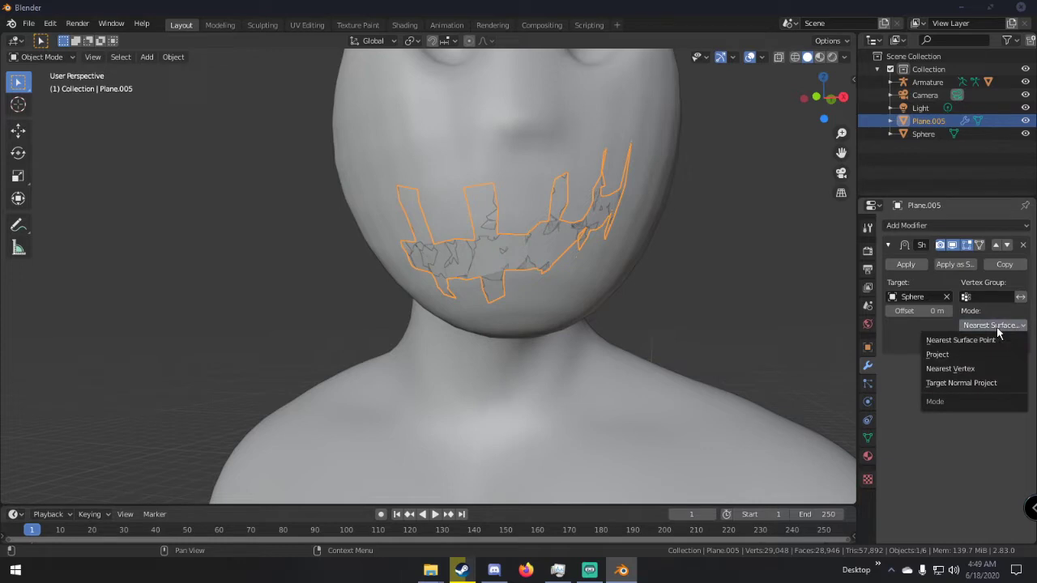
{"action": "left_click", "coordinate": [968, 382]}
{"action": "middle_click_drag", "start_coordinate": [818, 357], "coordinate": [948, 352]}
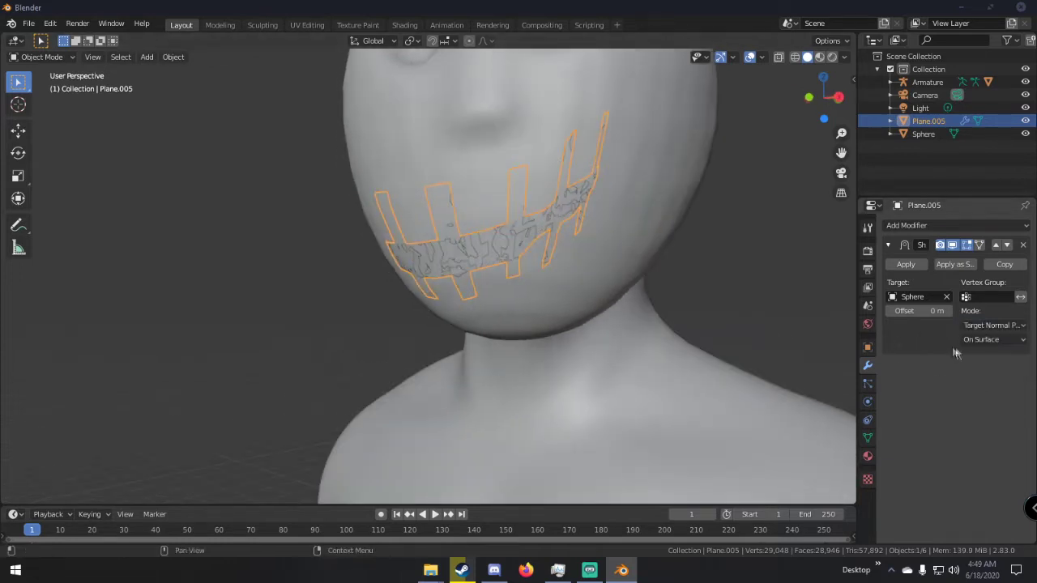
{"action": "scroll", "coordinate": [737, 299], "scroll_direction": "down", "scroll_amount": 6}
{"action": "left_click", "coordinate": [746, 309]}
{"action": "mouse_move", "coordinate": [746, 309]}
{"action": "middle_mouse_down"}
{"action": "mouse_move", "coordinate": [703, 318]}
{"action": "mouse_move", "coordinate": [757, 311]}
{"action": "middle_mouse_up"}
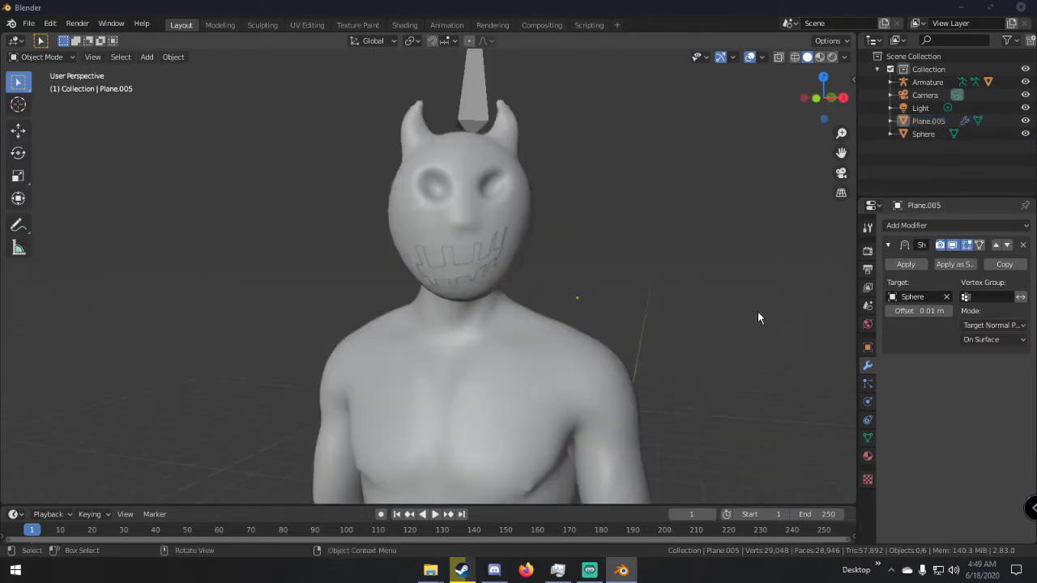
Try the Above Surface and Outside snap modes on the strips' Shrinkwrap modifier, returning it to On Surface.
{"action": "scroll", "coordinate": [758, 311], "scroll_direction": "up", "scroll_amount": 5}
{"action": "left_click", "coordinate": [564, 242]}
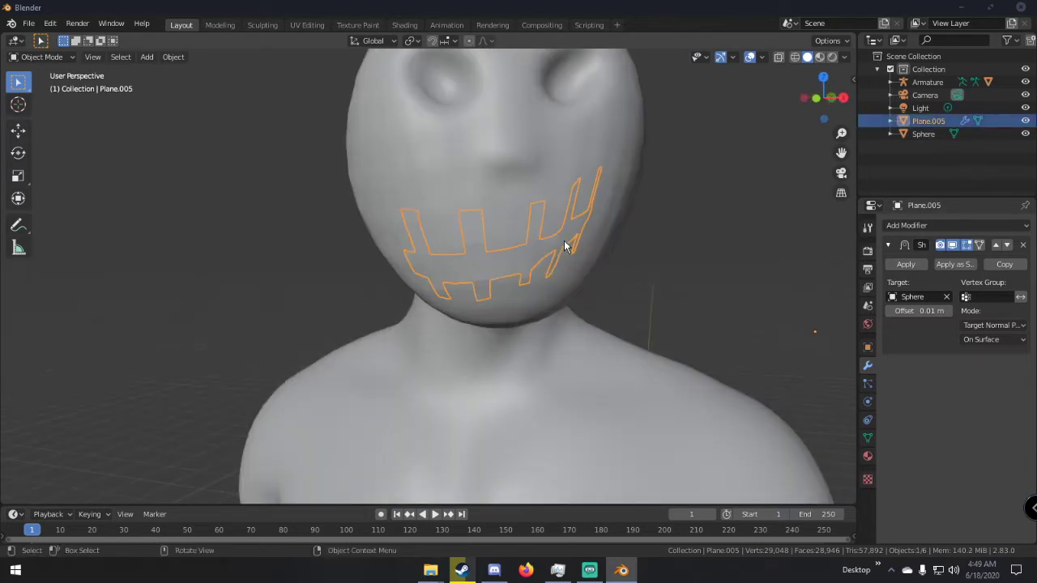
{"action": "left_click", "coordinate": [886, 311]}
{"action": "middle_click_drag", "start_coordinate": [810, 300], "coordinate": [577, 243]}
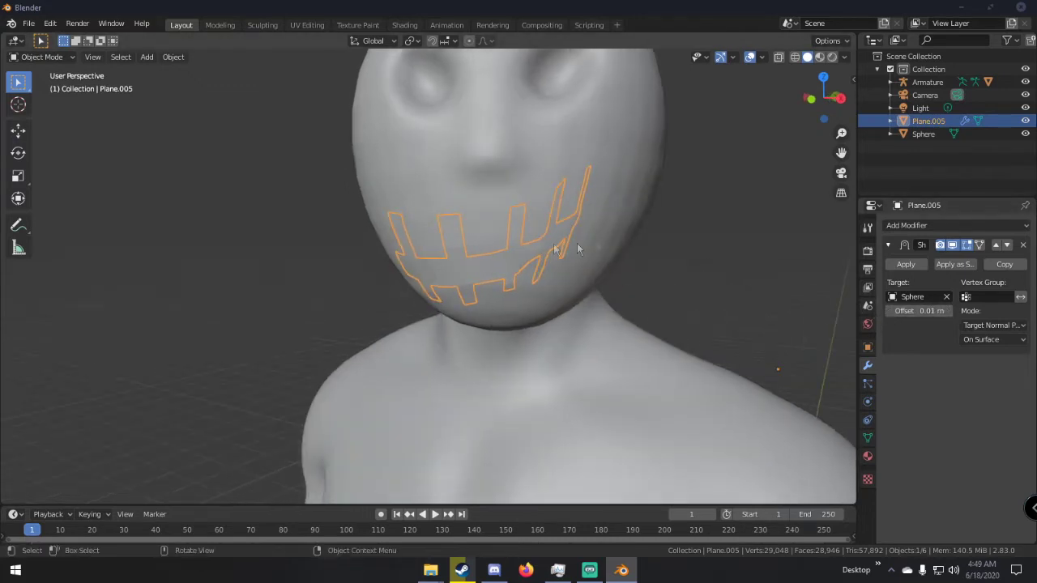
{"action": "left_click", "coordinate": [1001, 340]}
{"action": "left_click", "coordinate": [981, 411]}
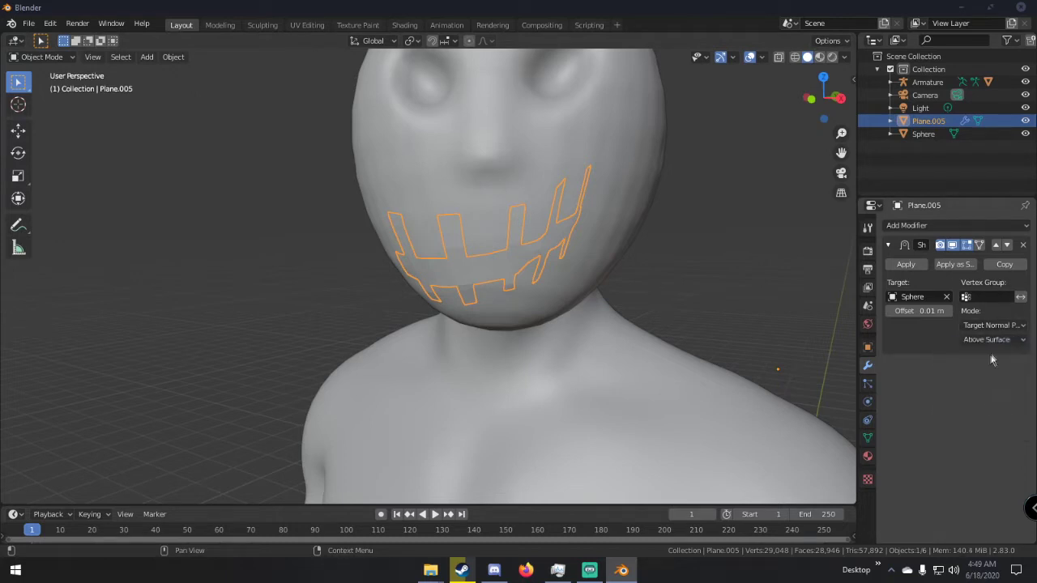
{"action": "left_click", "coordinate": [997, 340]}
{"action": "left_click", "coordinate": [992, 398]}
{"action": "left_click", "coordinate": [995, 339]}
{"action": "left_click", "coordinate": [983, 370]}
{"action": "left_click", "coordinate": [990, 340]}
{"action": "left_click", "coordinate": [980, 384]}
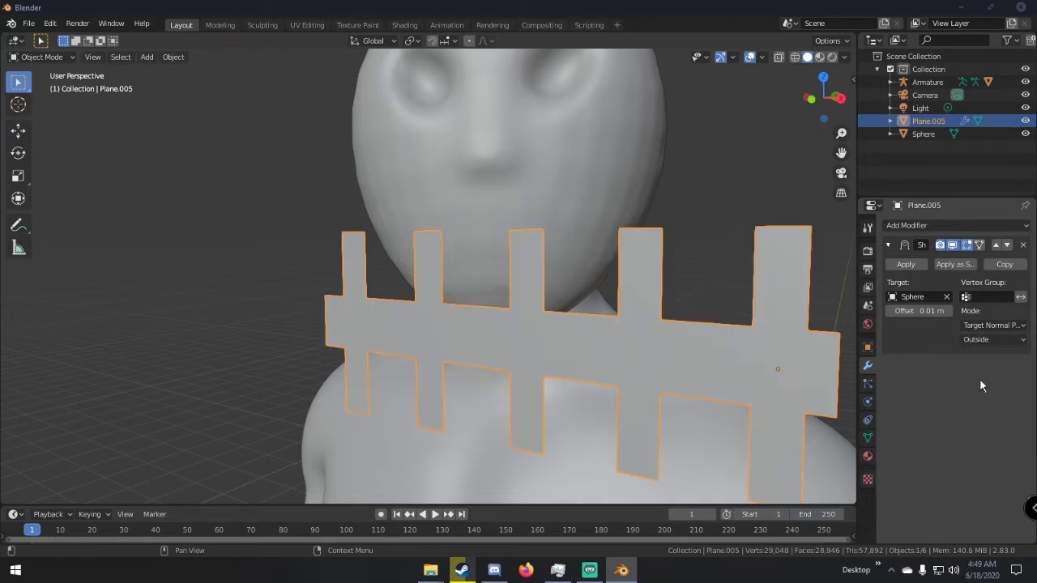
{"action": "left_click", "coordinate": [990, 339]}
{"action": "left_click", "coordinate": [987, 356]}
Scale the strip object along the global X axis and shift it sideways and up across the mask's mouth area.
{"action": "mouse_move", "coordinate": [660, 301]}
{"action": "middle_mouse_down"}
{"action": "mouse_move", "coordinate": [732, 305]}
{"action": "mouse_move", "coordinate": [653, 287]}
{"action": "middle_mouse_up"}
{"action": "scroll", "coordinate": [729, 303], "scroll_direction": "down", "scroll_amount": 3}
{"action": "key", "text": "s"}
{"action": "key", "text": "x"}
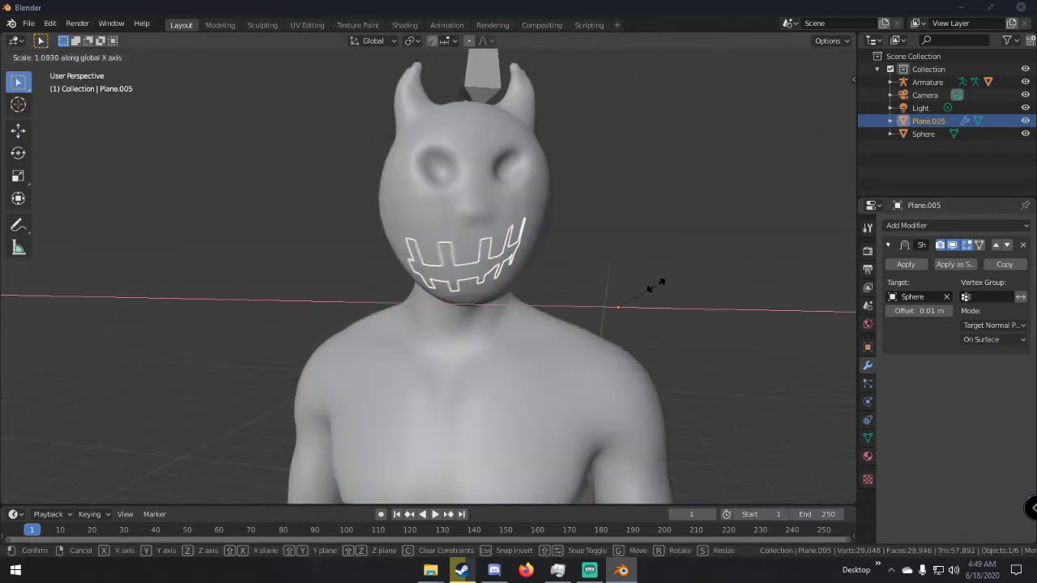
{"action": "left_click", "coordinate": [664, 285]}
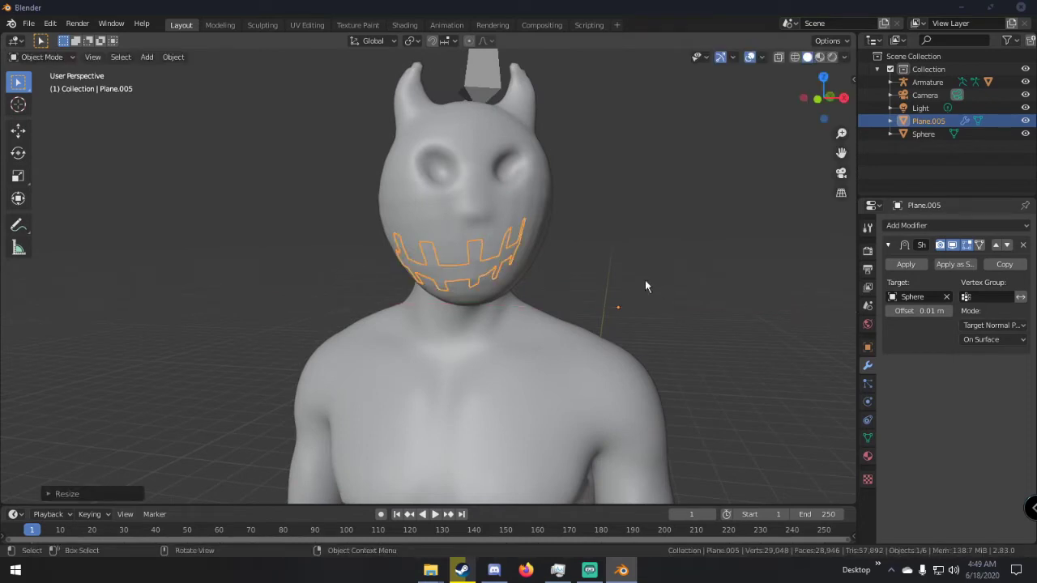
{"action": "key", "text": "g"}
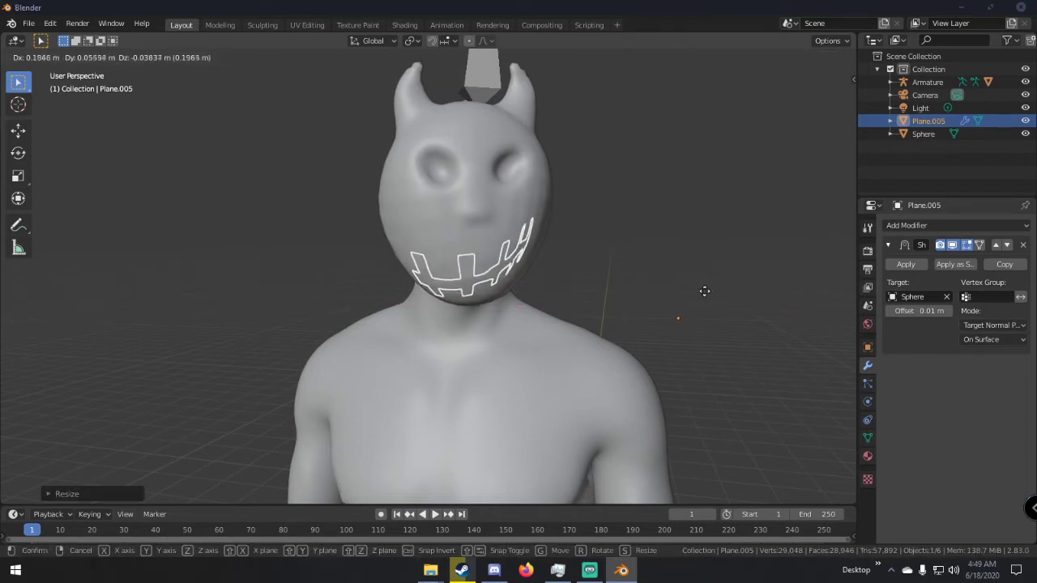
{"action": "left_click", "coordinate": [710, 257]}
{"action": "mouse_move", "coordinate": [703, 261]}
{"action": "middle_mouse_down"}
{"action": "mouse_move", "coordinate": [569, 261]}
{"action": "mouse_move", "coordinate": [717, 261]}
{"action": "middle_mouse_up"}
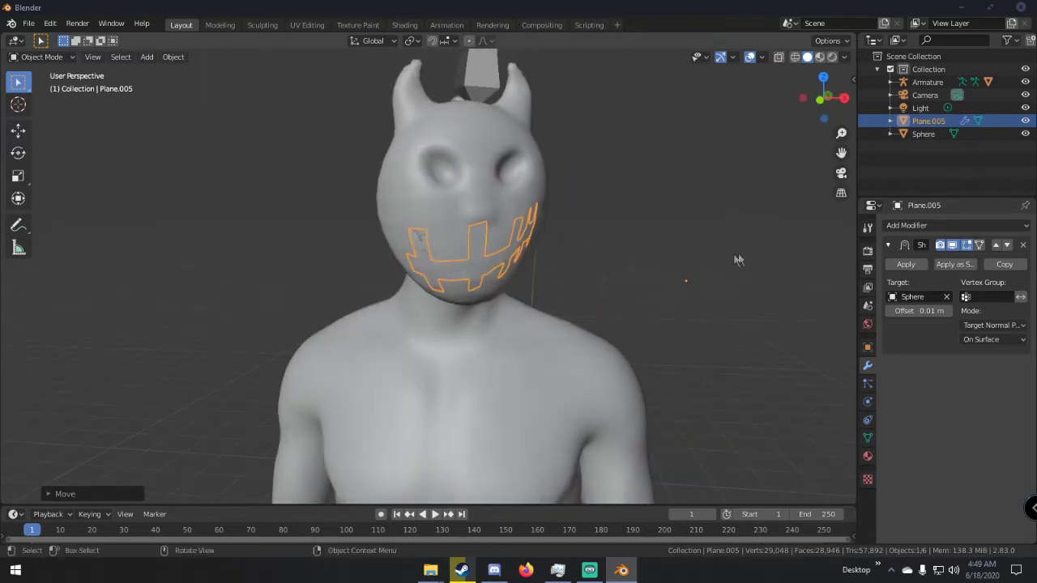
Remove the Shrinkwrap modifier and realign the strips in front of the mask's mouth by rotating them about Z and moving them.
{"action": "left_click", "coordinate": [1023, 245]}
{"action": "middle_click_drag", "start_coordinate": [551, 252], "coordinate": [487, 249]}
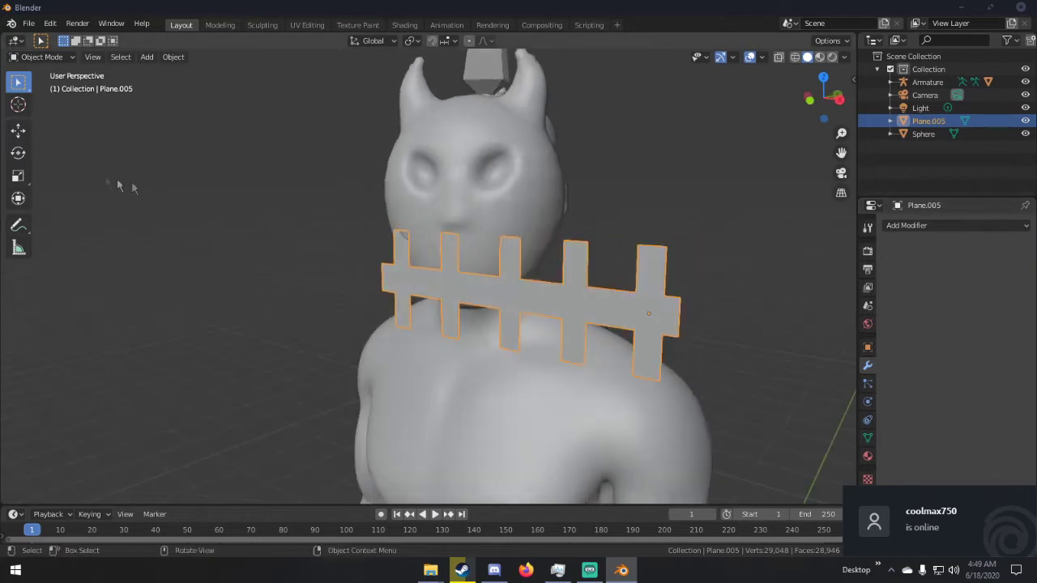
{"action": "left_click", "coordinate": [18, 152]}
{"action": "middle_click_drag", "start_coordinate": [510, 297], "coordinate": [556, 395]}
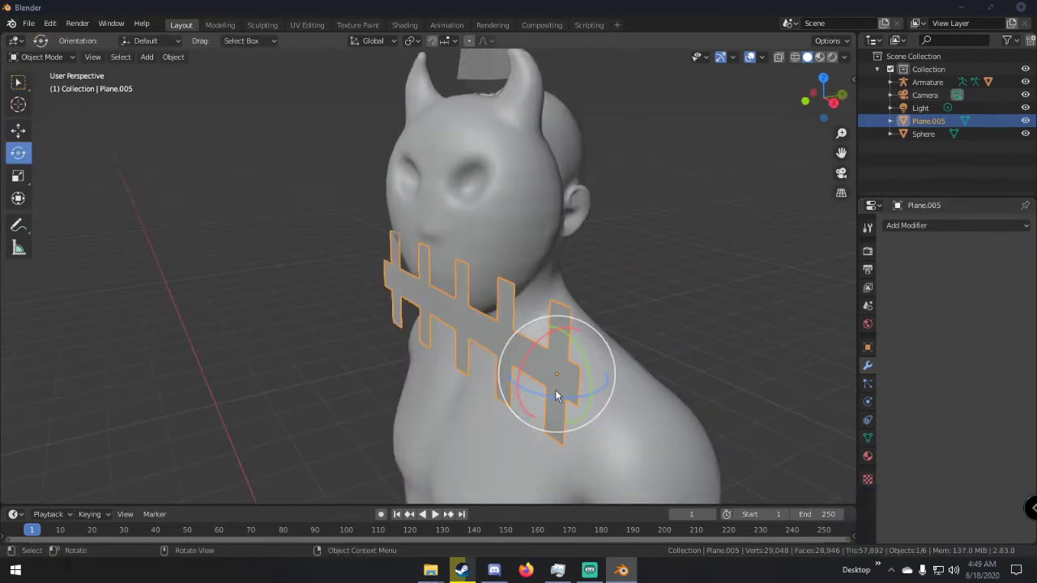
{"action": "left_click_drag", "start_coordinate": [565, 403], "coordinate": [587, 391]}
{"action": "middle_click_drag", "start_coordinate": [586, 390], "coordinate": [748, 385]}
{"action": "key", "text": "g"}
{"action": "left_click", "coordinate": [685, 369]}
{"action": "middle_click_drag", "start_coordinate": [686, 369], "coordinate": [718, 341]}
Add a new Shrinkwrap modifier targeting the Sphere mask and move the strips to fit the mouth area.
{"action": "left_click", "coordinate": [956, 225]}
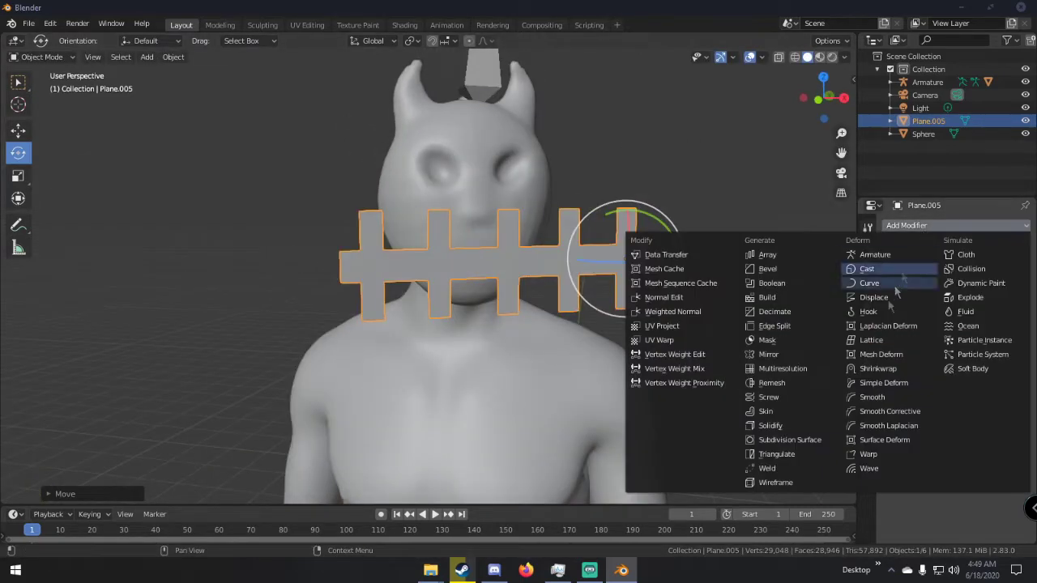
{"action": "left_click", "coordinate": [862, 371]}
{"action": "left_click", "coordinate": [541, 168]}
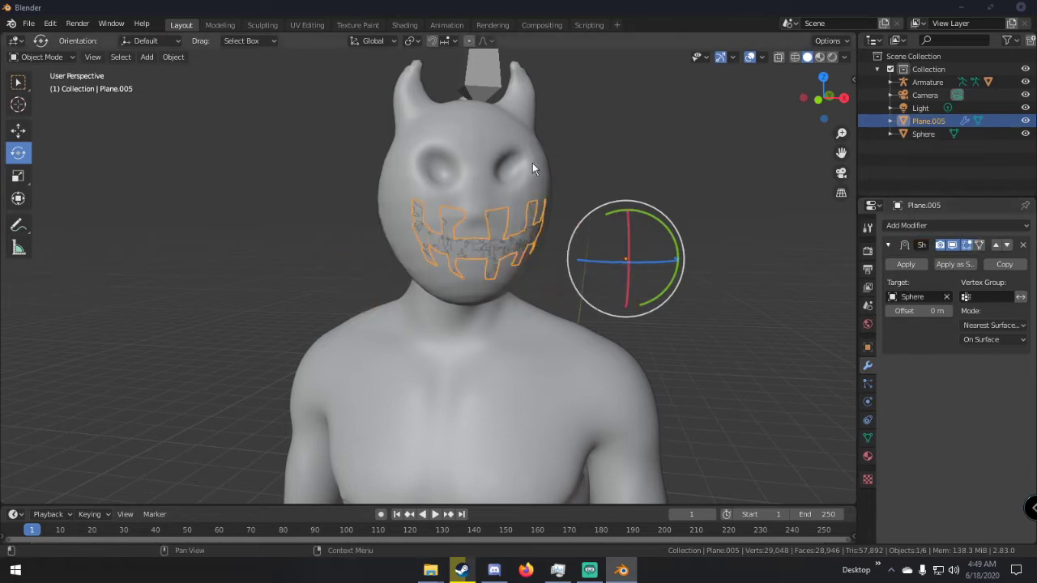
{"action": "middle_click_drag", "start_coordinate": [570, 206], "coordinate": [559, 212]}
{"action": "key", "text": "g"}
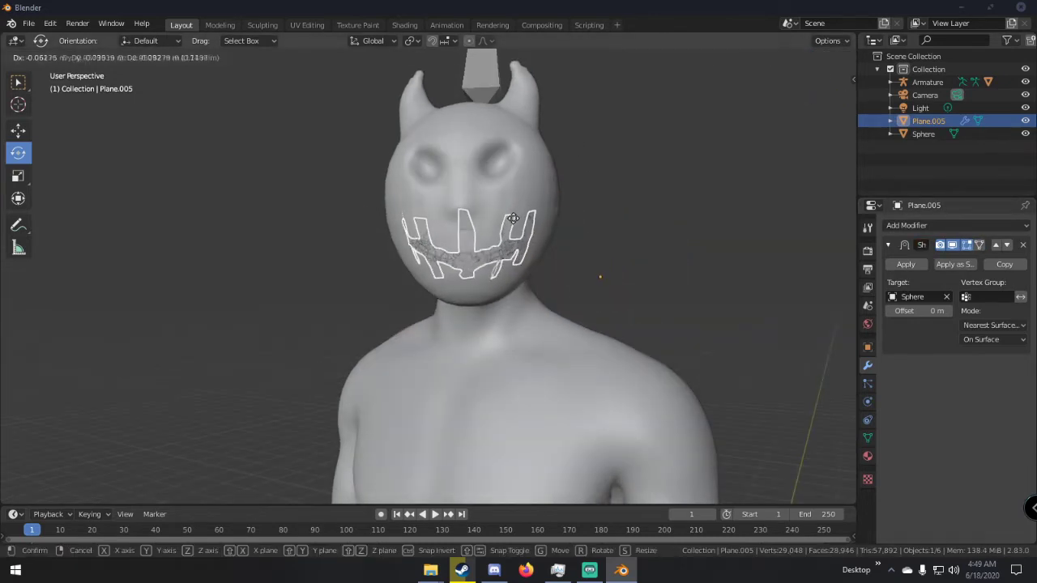
{"action": "left_click", "coordinate": [507, 233]}
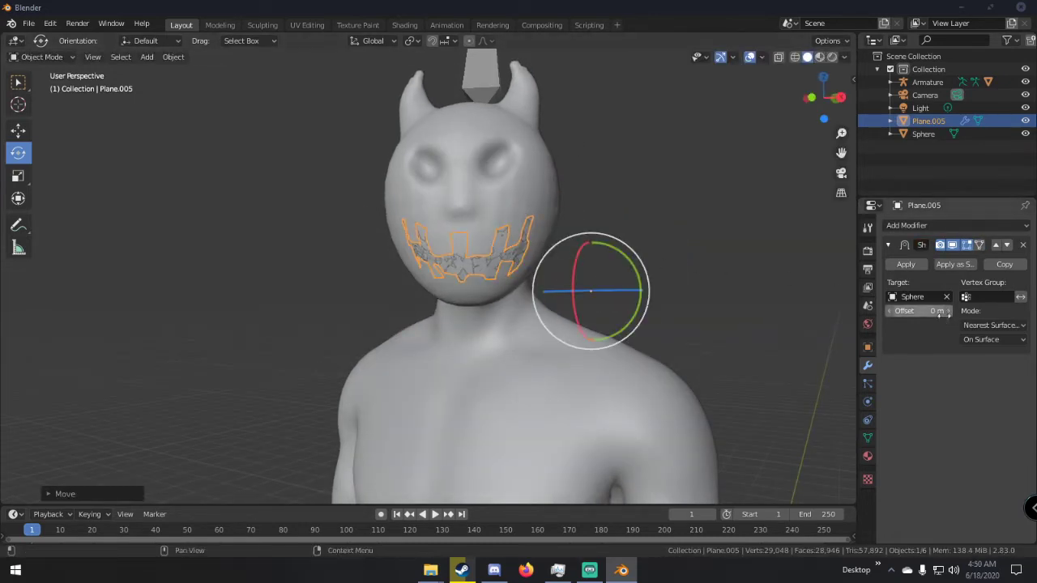
Set the new Shrinkwrap modifier's offset to 0.01 m and its wrap method to Target Normal Project.
{"action": "left_click", "coordinate": [972, 324]}
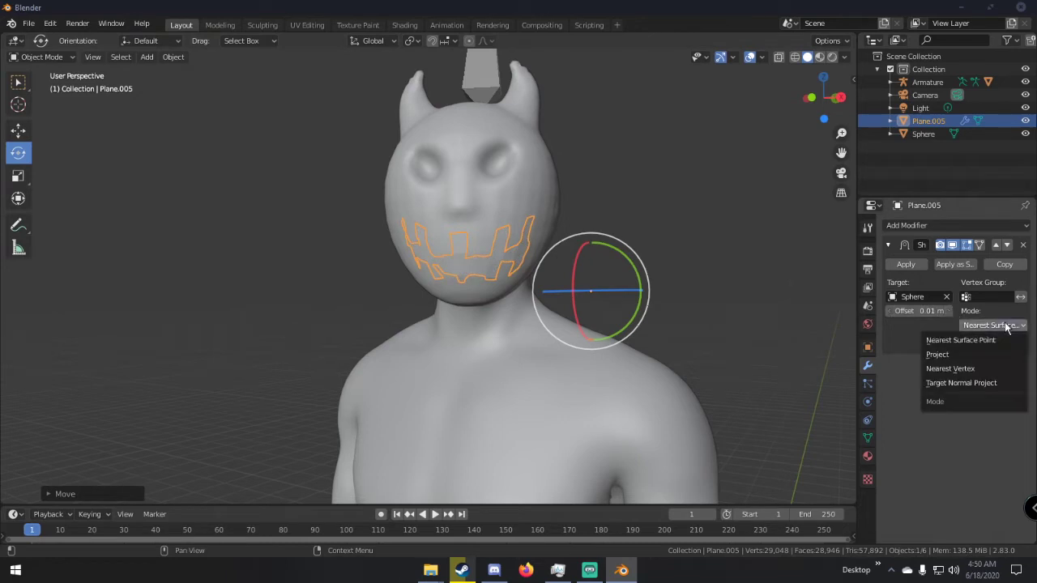
{"action": "left_click", "coordinate": [976, 382]}
{"action": "middle_click_drag", "start_coordinate": [660, 288], "coordinate": [523, 266]}
{"action": "key", "text": "a"}
{"action": "key", "text": "a"}
{"action": "left_click", "coordinate": [460, 256]}
Scale down the stitched mouth and center it below the mask's nose.
{"action": "key", "text": "g"}
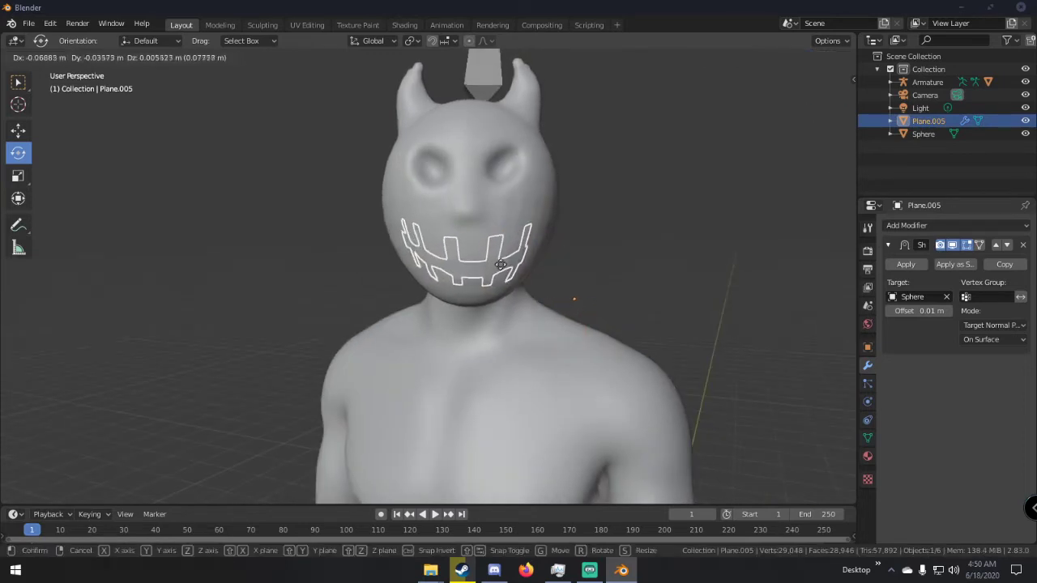
{"action": "left_click", "coordinate": [506, 276]}
{"action": "key", "text": "s"}
{"action": "left_click", "coordinate": [557, 282]}
{"action": "key", "text": "g"}
{"action": "left_click", "coordinate": [528, 262]}
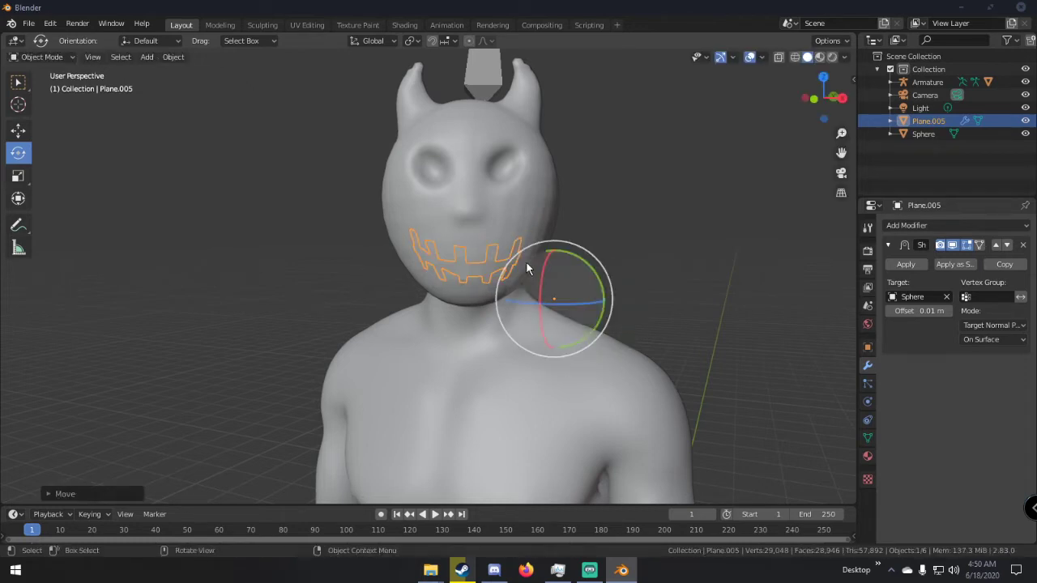
Raise the mouth's Shrinkwrap offset to 0.02 m and check its clearance from the mask's side.
{"action": "middle_click_drag", "start_coordinate": [526, 261], "coordinate": [514, 229]}
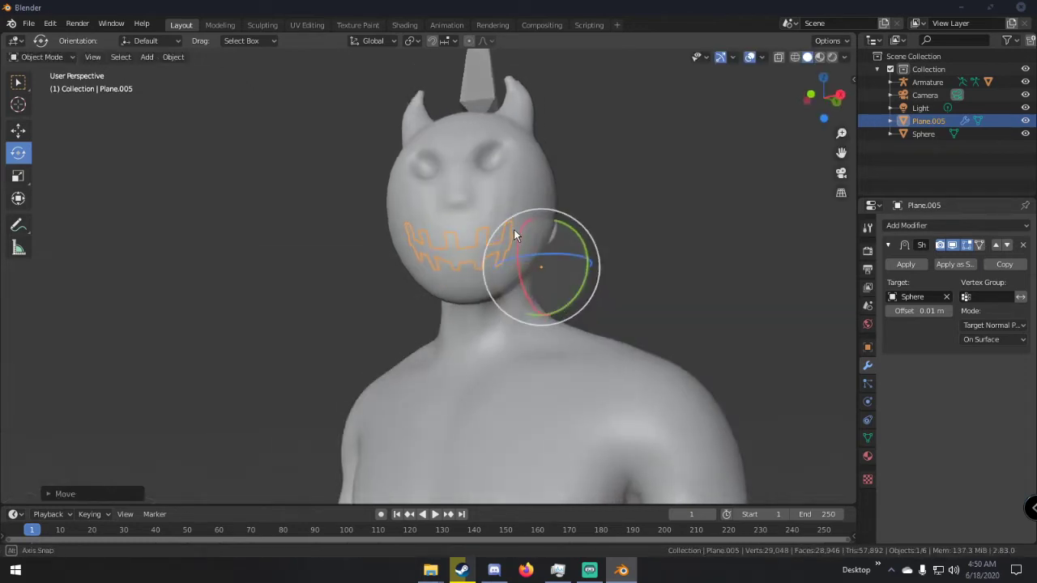
{"action": "left_click", "coordinate": [953, 311]}
{"action": "scroll", "coordinate": [611, 298], "scroll_direction": "down", "scroll_amount": 5}
{"action": "left_click", "coordinate": [609, 296]}
{"action": "middle_click_drag", "start_coordinate": [609, 297], "coordinate": [421, 251]}
{"action": "scroll", "coordinate": [645, 282], "scroll_direction": "up", "scroll_amount": 5}
{"action": "scroll", "coordinate": [524, 234], "scroll_direction": "up", "scroll_amount": 3}
{"action": "scroll", "coordinate": [511, 245], "scroll_direction": "down", "scroll_amount": 2}
{"action": "scroll", "coordinate": [484, 303], "scroll_direction": "up", "scroll_amount": 2}
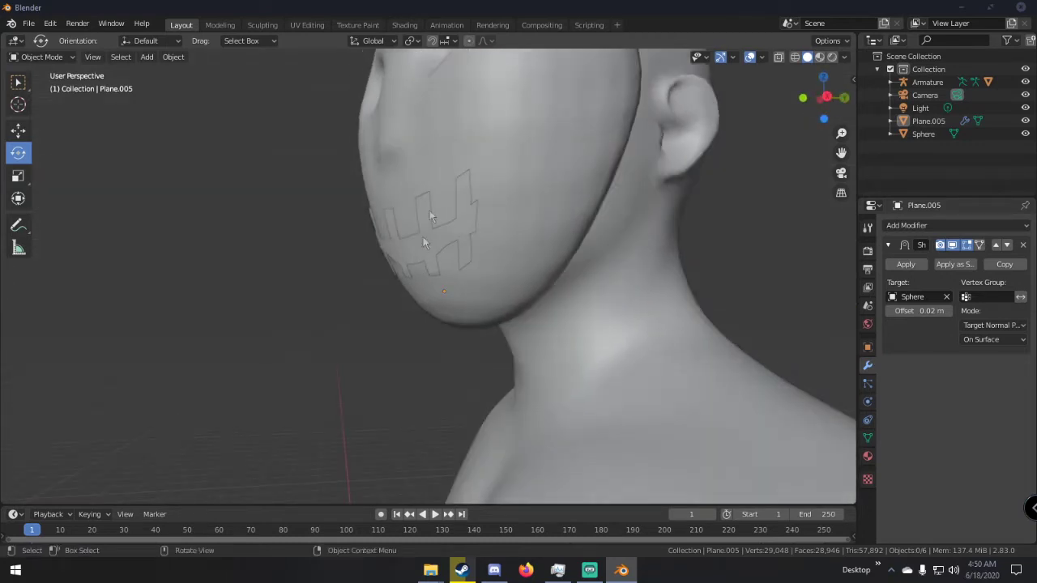
Check the mouth strips' unwrapped mesh in Edit Mode and return to Object Mode.
{"action": "left_click", "coordinate": [462, 212]}
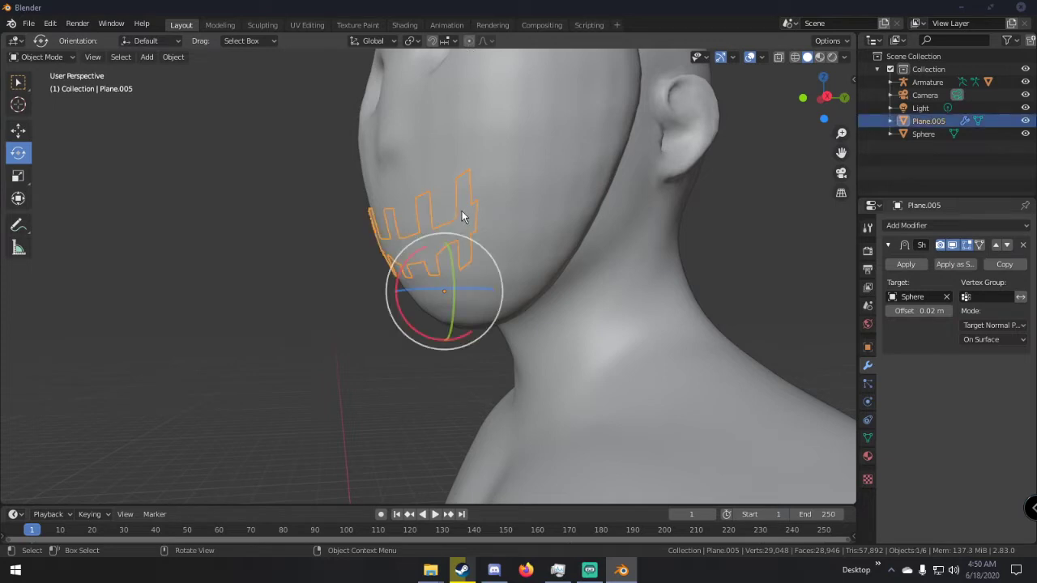
{"action": "key", "text": "Tab"}
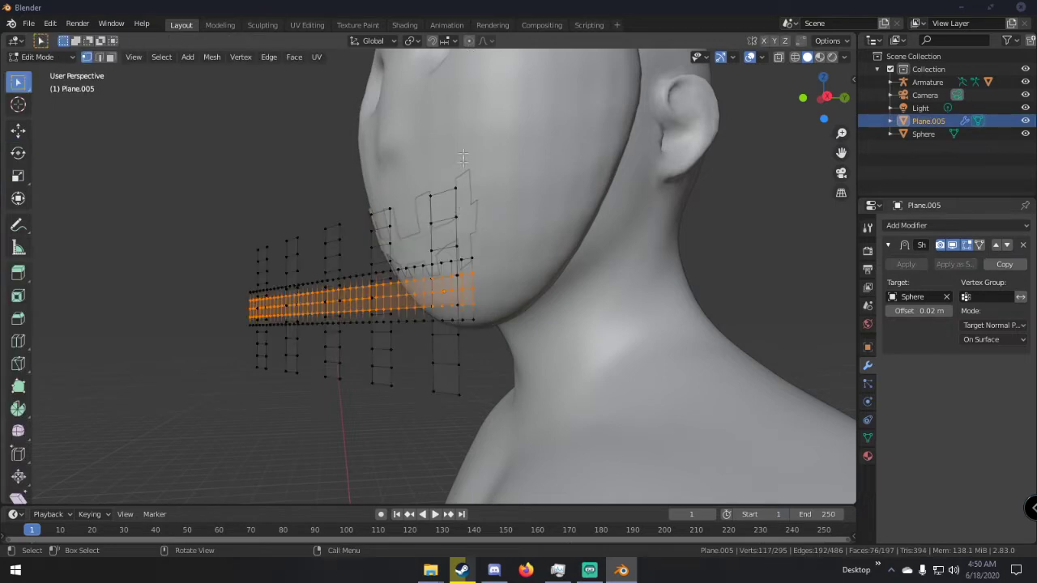
{"action": "left_click", "coordinate": [467, 41]}
{"action": "key", "text": "Tab"}
{"action": "middle_click_drag", "start_coordinate": [438, 243], "coordinate": [517, 249]}
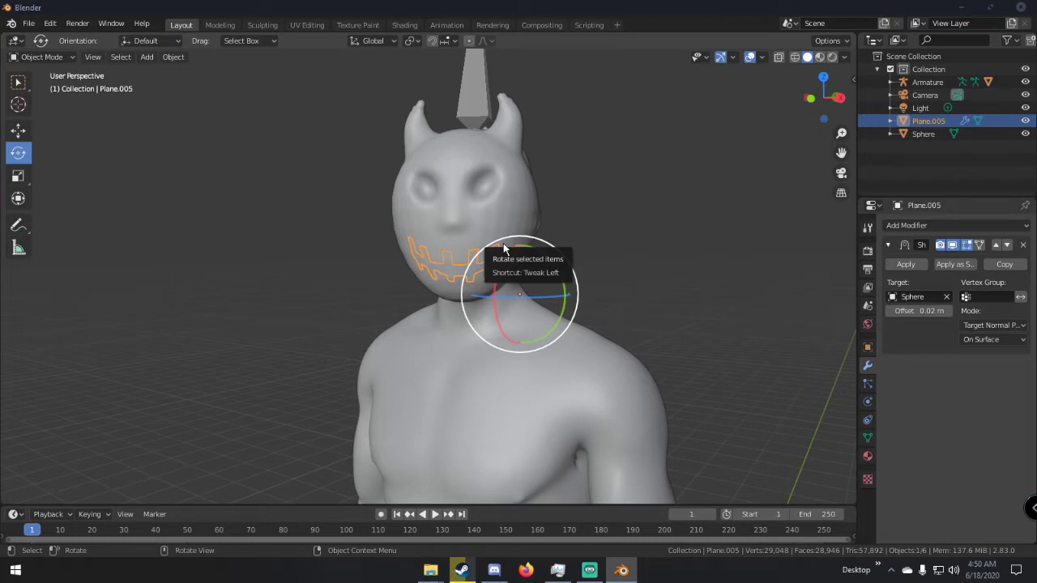
Examine how the stitched mouth sits on the mask's surface from the side and the front.
{"action": "left_click", "coordinate": [584, 228]}
{"action": "middle_click_drag", "start_coordinate": [591, 231], "coordinate": [426, 259]}
{"action": "scroll", "coordinate": [655, 249], "scroll_direction": "up", "scroll_amount": 5}
{"action": "scroll", "coordinate": [429, 258], "scroll_direction": "down", "scroll_amount": 5}
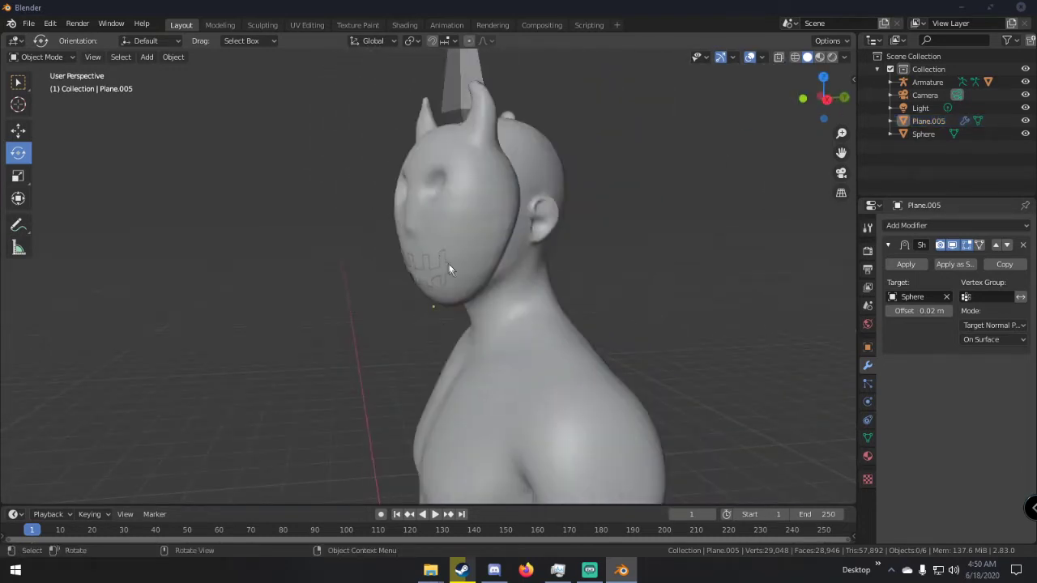
{"action": "scroll", "coordinate": [432, 281], "scroll_direction": "up", "scroll_amount": 4}
{"action": "left_click", "coordinate": [437, 279]}
{"action": "middle_click_drag", "start_coordinate": [437, 280], "coordinate": [583, 267]}
{"action": "scroll", "coordinate": [583, 266], "scroll_direction": "down", "scroll_amount": 5}
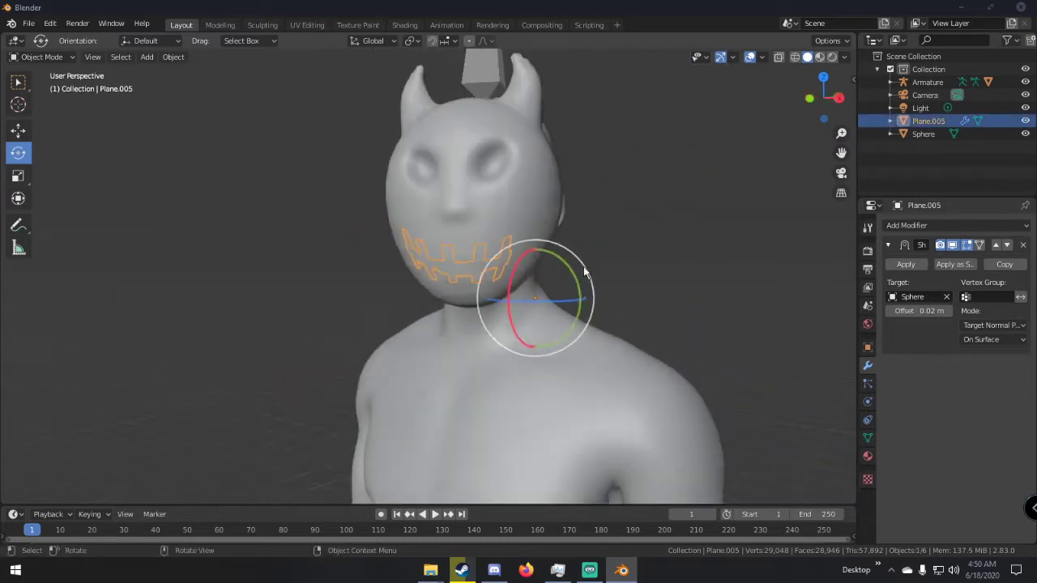
Add a UV sphere and scale it down to a small ball near the figure's neck.
{"action": "left_click", "coordinate": [583, 264]}
{"action": "scroll", "coordinate": [583, 264], "scroll_direction": "down", "scroll_amount": 5}
{"action": "key", "text": "shift+a"}
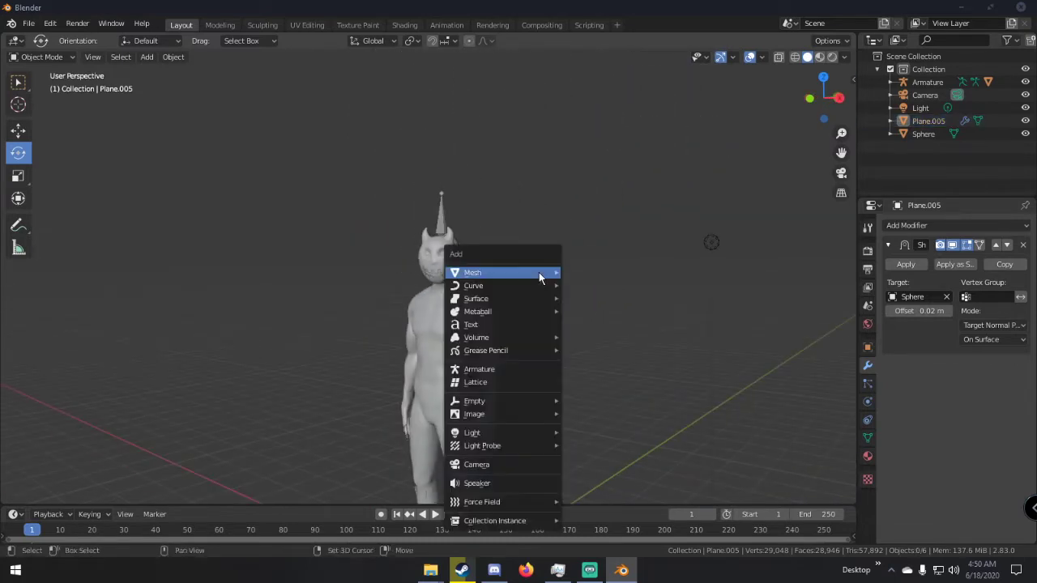
{"action": "mouse_move", "coordinate": [538, 275]}
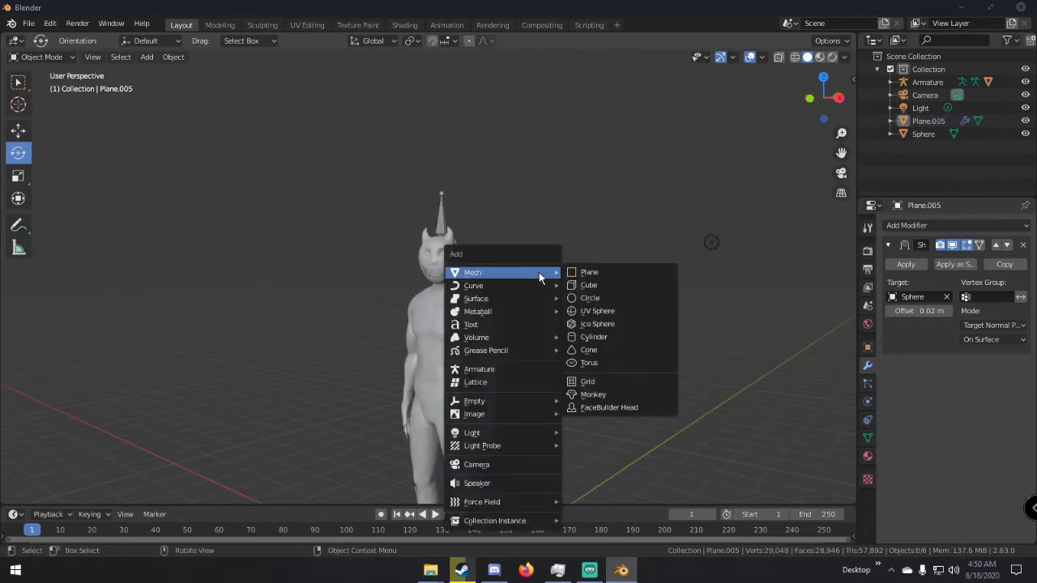
{"action": "left_click", "coordinate": [590, 310]}
{"action": "middle_click_drag", "start_coordinate": [516, 368], "coordinate": [576, 391]}
{"action": "scroll", "coordinate": [576, 390], "scroll_direction": "down", "scroll_amount": 3}
{"action": "key", "text": "g"}
{"action": "left_click", "coordinate": [568, 234]}
{"action": "key", "text": "s"}
{"action": "left_click", "coordinate": [468, 288]}
{"action": "scroll", "coordinate": [474, 294], "scroll_direction": "up", "scroll_amount": 3}
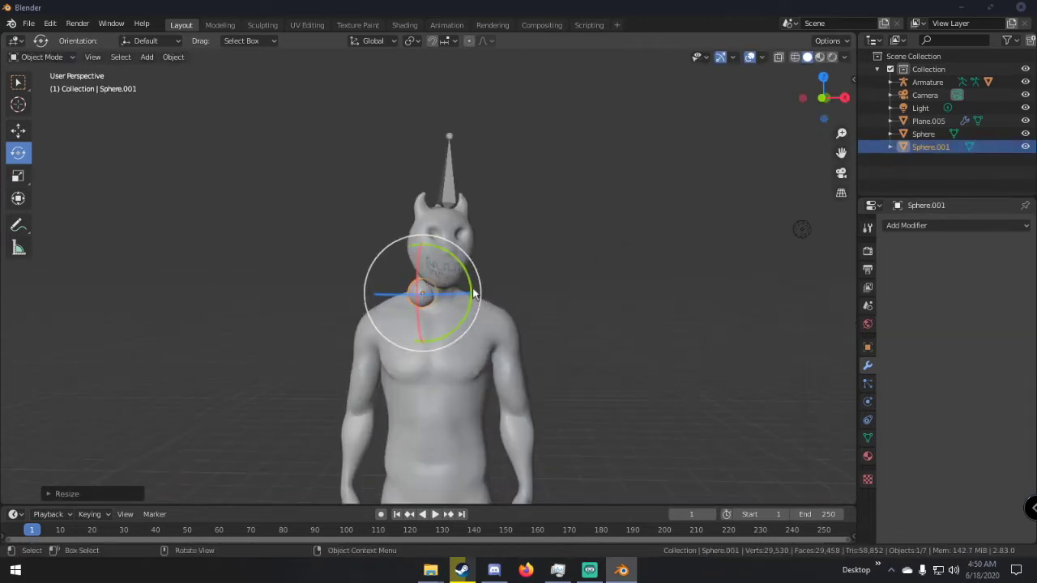
Scale the small sphere down to eyeball size and seat it in the eye socket on the character's right side.
{"action": "key", "text": "g"}
{"action": "left_click", "coordinate": [512, 164]}
{"action": "middle_click_drag", "start_coordinate": [512, 164], "coordinate": [549, 243]}
{"action": "key", "text": "g"}
{"action": "left_click", "coordinate": [692, 246]}
{"action": "scroll", "coordinate": [532, 232], "scroll_direction": "up", "scroll_amount": 3}
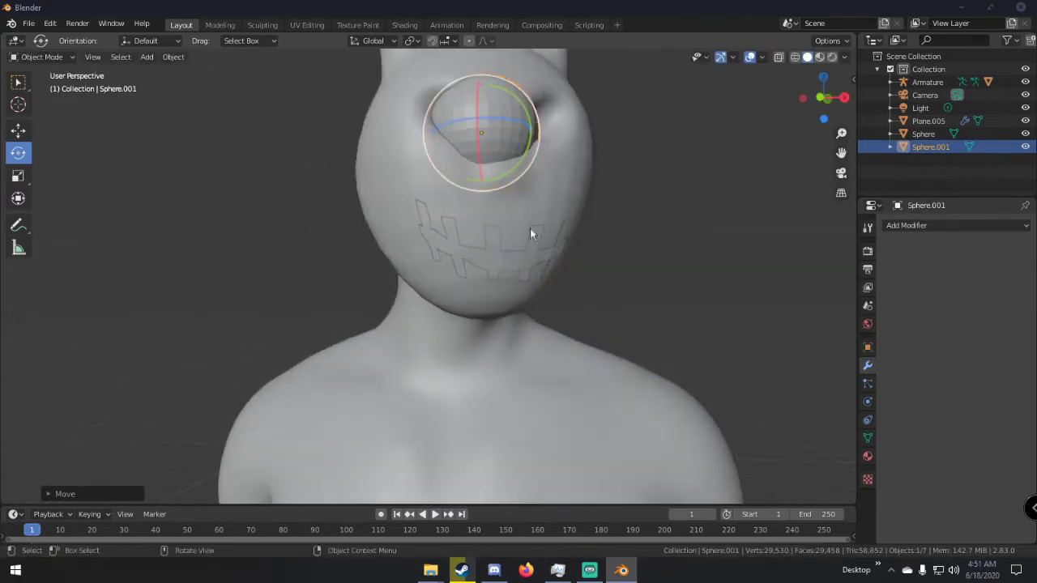
{"action": "key", "text": "s"}
{"action": "left_click", "coordinate": [495, 165]}
{"action": "middle_click_drag", "start_coordinate": [495, 164], "coordinate": [457, 194]}
{"action": "key", "text": "g"}
{"action": "left_click", "coordinate": [551, 191]}
Duplicate the eye sphere and move the copy toward the mask's other eye socket.
{"action": "key", "text": "shift+d"}
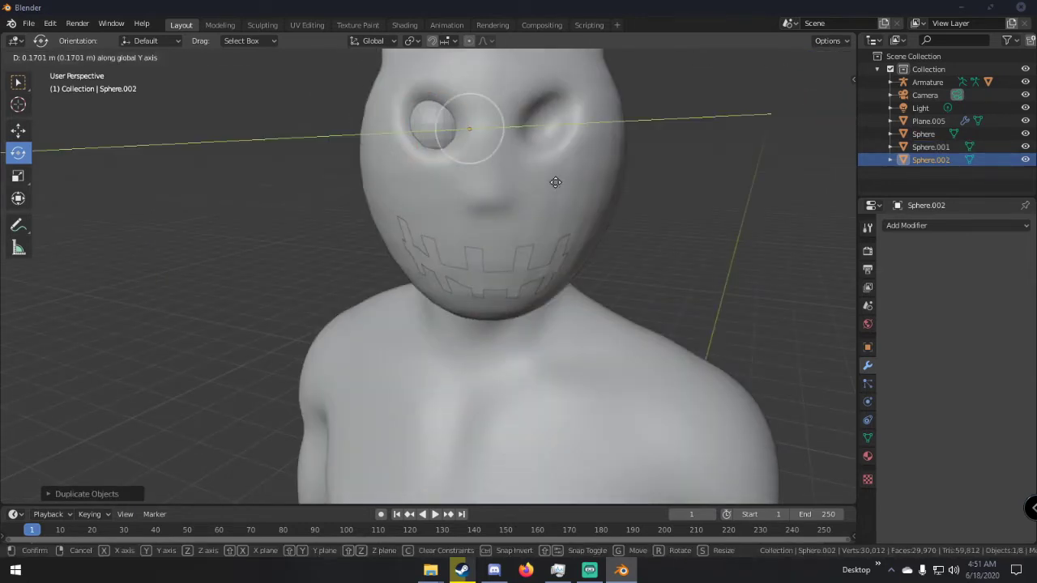
{"action": "left_click", "coordinate": [621, 179]}
{"action": "middle_click_drag", "start_coordinate": [620, 179], "coordinate": [476, 192]}
{"action": "key", "text": "g"}
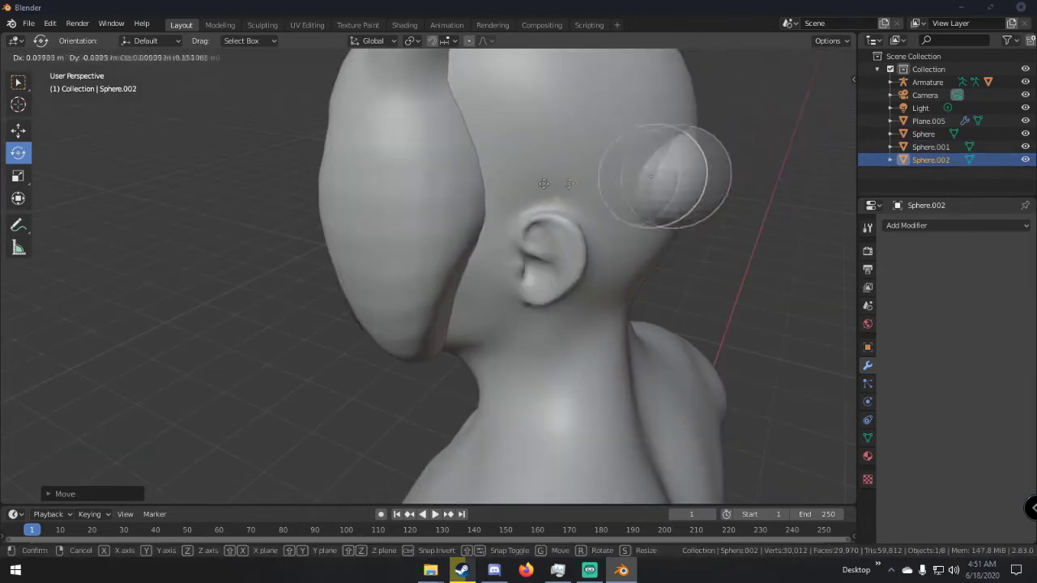
{"action": "left_click", "coordinate": [288, 173]}
{"action": "middle_click_drag", "start_coordinate": [289, 174], "coordinate": [377, 149]}
{"action": "key", "text": "g"}
{"action": "left_click", "coordinate": [481, 149]}
Fine-tune the duplicated sphere's position so it sits inside the second eye socket, and deselect everything.
{"action": "scroll", "coordinate": [377, 148], "scroll_direction": "down", "scroll_amount": 2}
{"action": "key", "text": "g"}
{"action": "left_click", "coordinate": [456, 141]}
{"action": "middle_click_drag", "start_coordinate": [456, 141], "coordinate": [568, 143]}
{"action": "key", "text": "g"}
{"action": "left_click", "coordinate": [599, 147]}
{"action": "key", "text": "g"}
{"action": "left_click", "coordinate": [528, 161]}
{"action": "key", "text": "a"}
{"action": "key", "text": "a"}
{"action": "scroll", "coordinate": [569, 144], "scroll_direction": "down", "scroll_amount": 4}
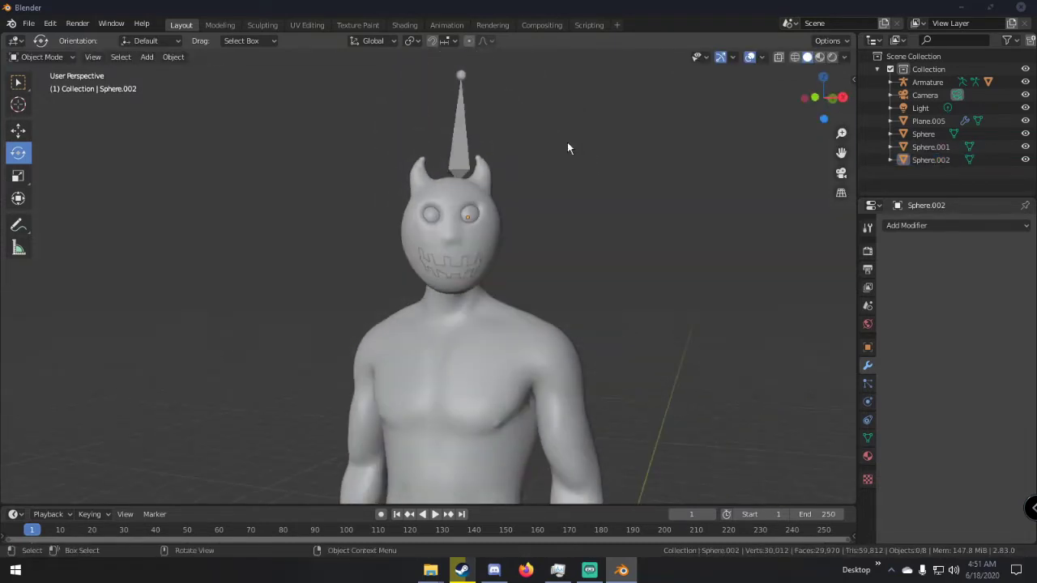
Nudge the eye sphere on the character's left side to refine its fit in the mask's eye socket.
{"action": "scroll", "coordinate": [559, 162], "scroll_direction": "up", "scroll_amount": 3}
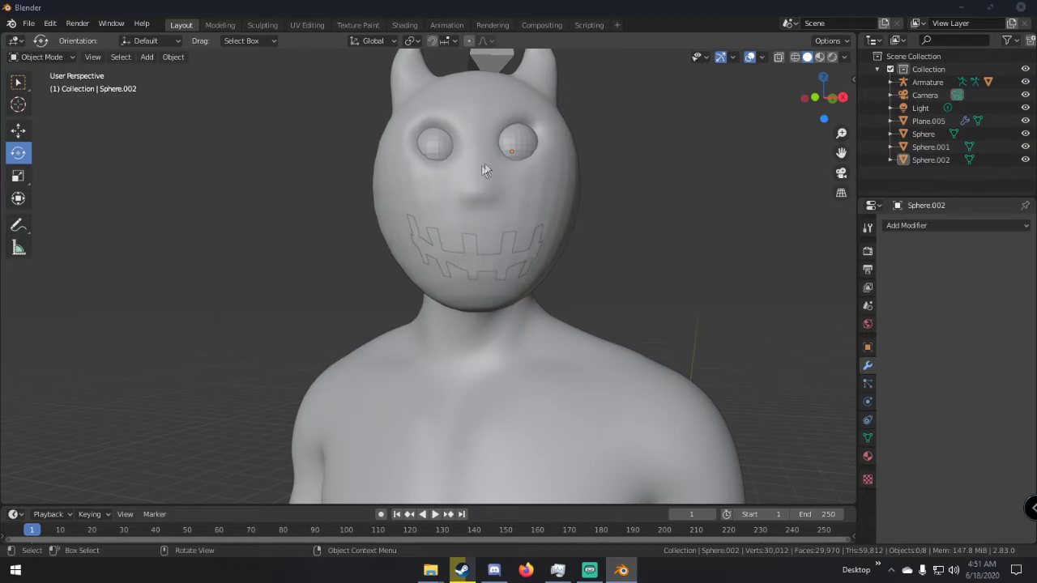
{"action": "left_click", "coordinate": [526, 151]}
{"action": "middle_click_drag", "start_coordinate": [526, 151], "coordinate": [578, 140]}
{"action": "key", "text": "g"}
{"action": "left_click", "coordinate": [476, 156]}
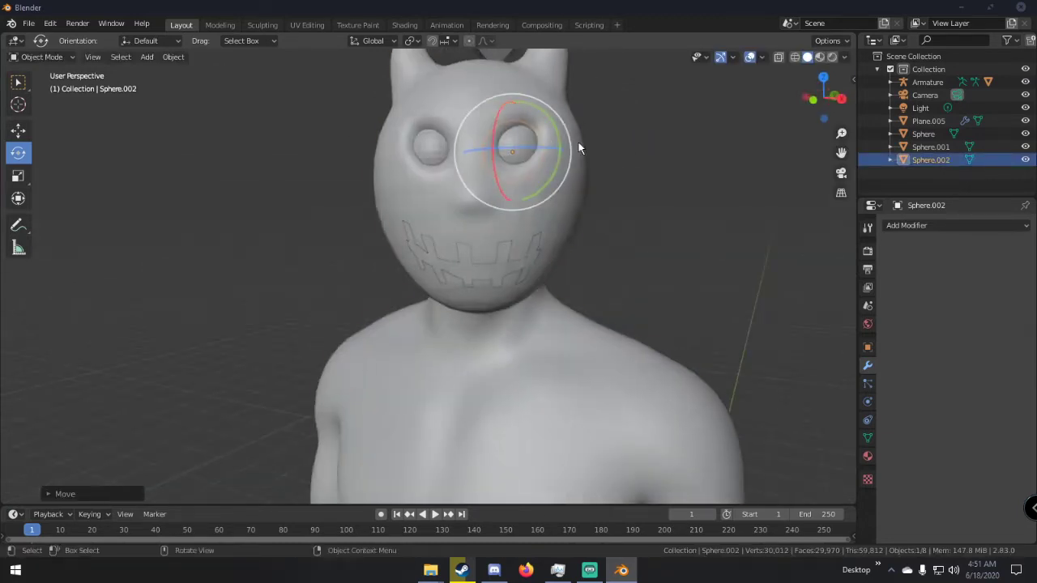
{"action": "left_click", "coordinate": [578, 140]}
Assign the existing emission material Material.001 to the eye sphere on the character's right side.
{"action": "scroll", "coordinate": [575, 145], "scroll_direction": "down", "scroll_amount": 3}
{"action": "left_click", "coordinate": [467, 217]}
{"action": "right_click", "coordinate": [467, 215]}
{"action": "left_click", "coordinate": [468, 217]}
{"action": "scroll", "coordinate": [467, 217], "scroll_direction": "up", "scroll_amount": 4}
{"action": "left_click", "coordinate": [429, 118]}
{"action": "right_click", "coordinate": [428, 117]}
{"action": "left_click", "coordinate": [426, 116]}
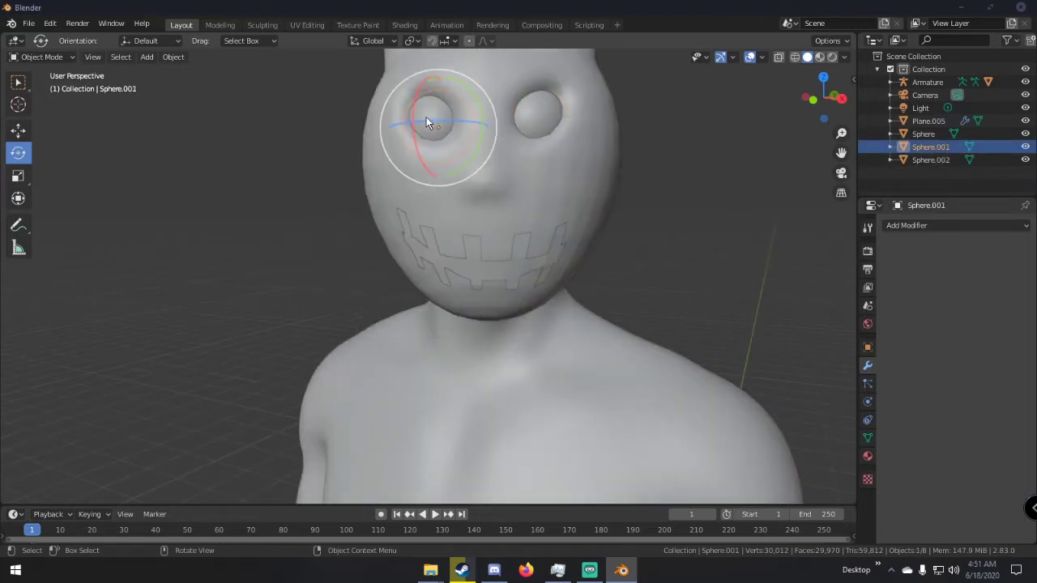
{"action": "left_click", "coordinate": [867, 457]}
{"action": "left_click", "coordinate": [890, 281]}
{"action": "left_click", "coordinate": [858, 311]}
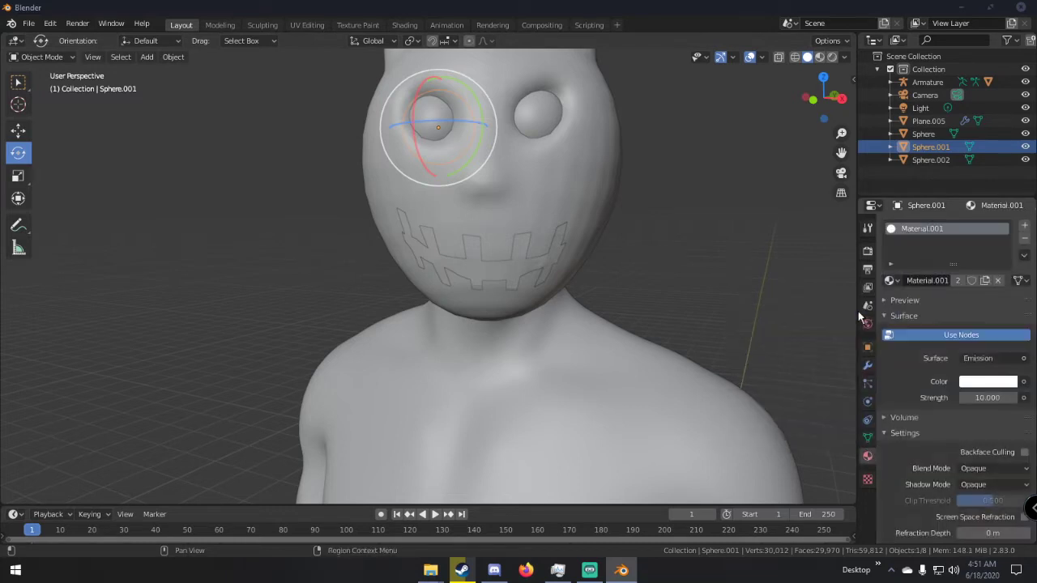
Copy the glowing material from that eye to the eye sphere on the character's left side, and deselect everything.
{"action": "left_click", "coordinate": [537, 113]}
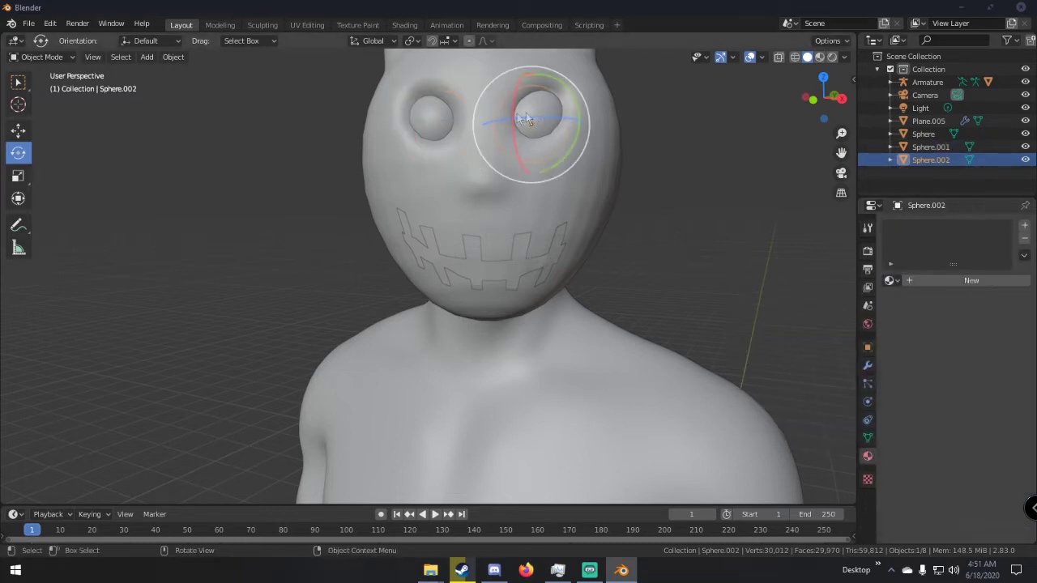
{"action": "left_click", "coordinate": [445, 120]}
{"action": "left_click", "coordinate": [1023, 259]}
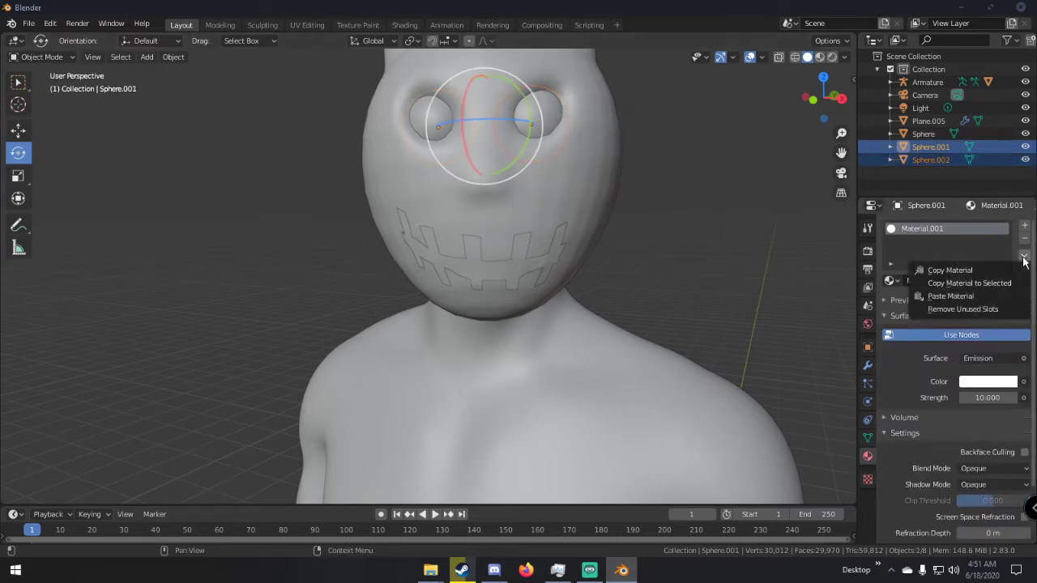
{"action": "left_click", "coordinate": [989, 284]}
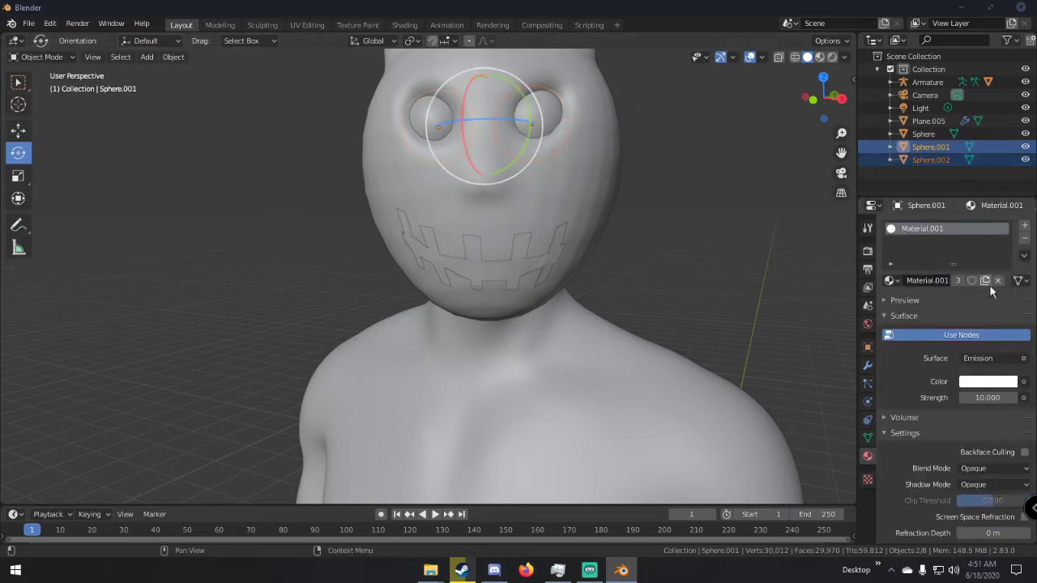
{"action": "left_click", "coordinate": [555, 116]}
{"action": "scroll", "coordinate": [625, 180], "scroll_direction": "down", "scroll_amount": 3}
{"action": "key", "text": "a"}
{"action": "key", "text": "a"}
Add a mesh plane and raise it along the Z axis to the character's neck, just above the shoulders.
{"action": "scroll", "coordinate": [626, 182], "scroll_direction": "down", "scroll_amount": 11}
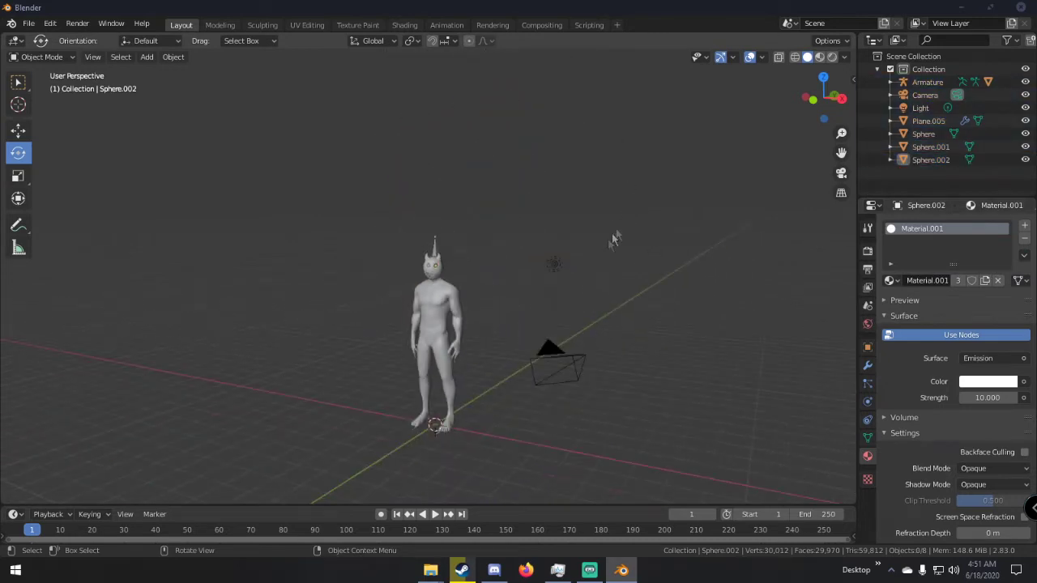
{"action": "scroll", "coordinate": [587, 264], "scroll_direction": "up", "scroll_amount": 8}
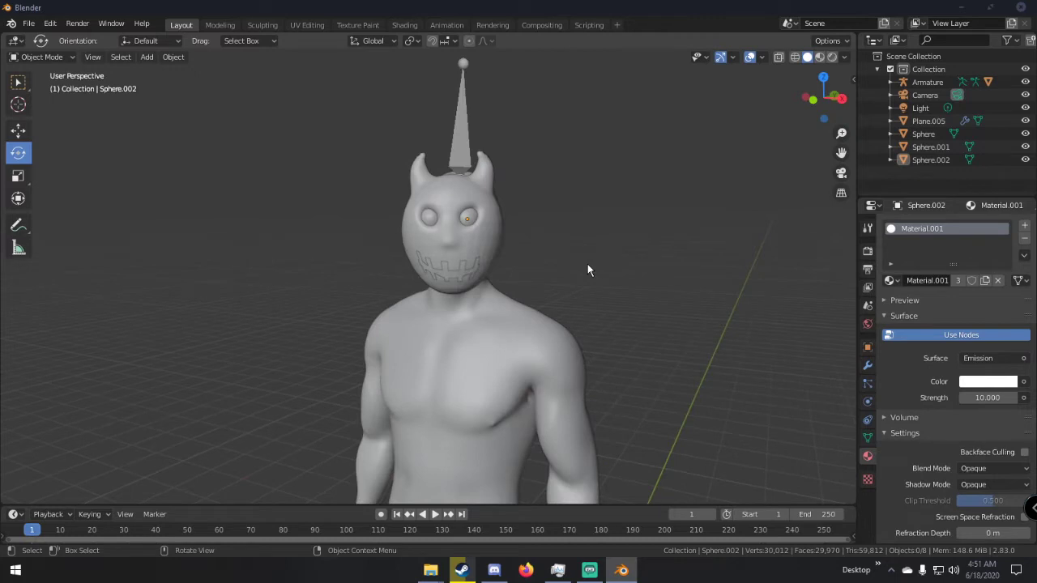
{"action": "scroll", "coordinate": [588, 269], "scroll_direction": "up", "scroll_amount": 3}
{"action": "scroll", "coordinate": [587, 270], "scroll_direction": "down", "scroll_amount": 5}
{"action": "scroll", "coordinate": [588, 270], "scroll_direction": "down", "scroll_amount": 1}
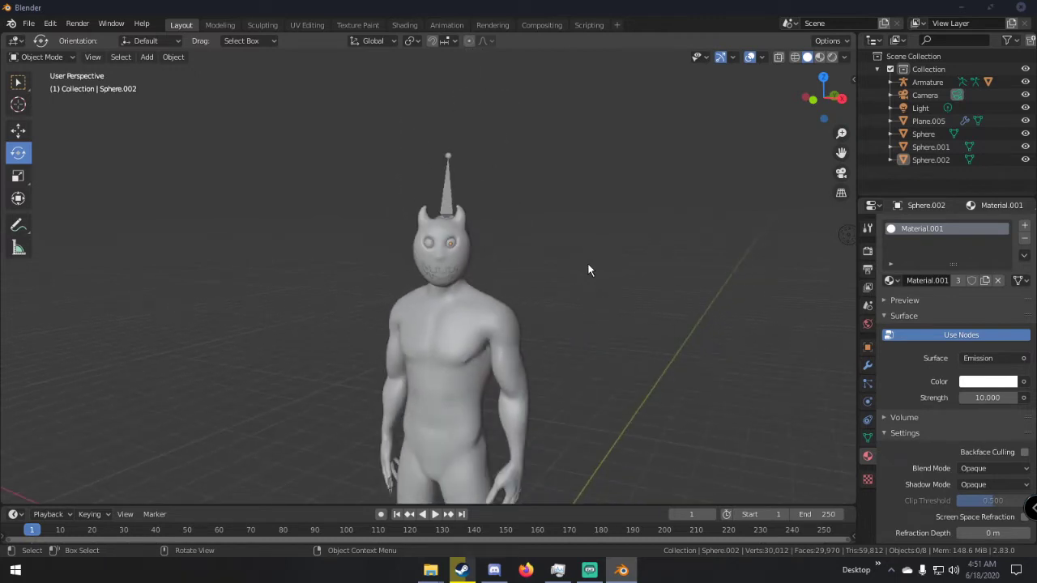
{"action": "key", "text": "shift+a"}
{"action": "mouse_move", "coordinate": [586, 257]}
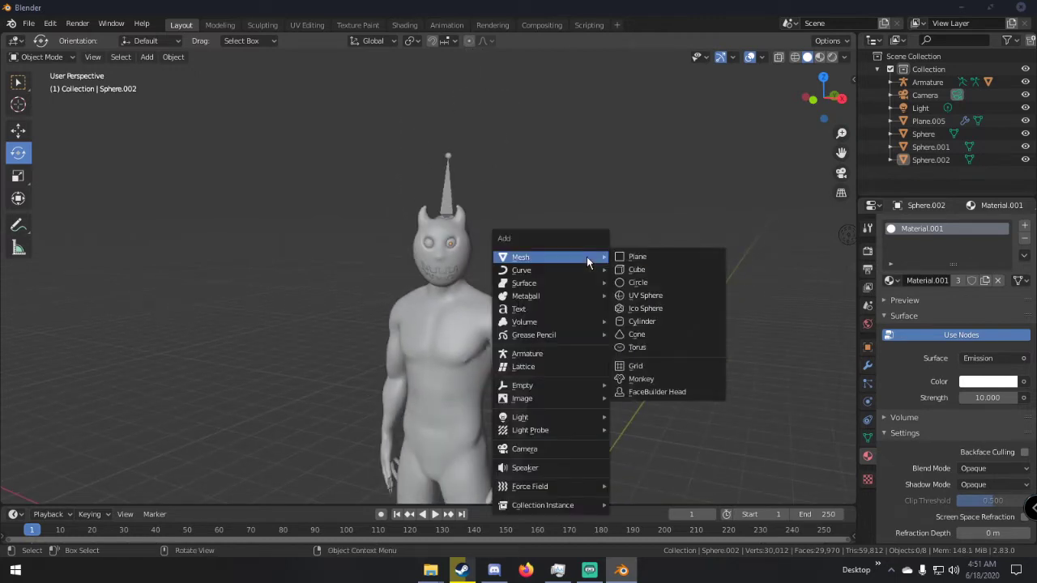
{"action": "left_click", "coordinate": [647, 257]}
{"action": "scroll", "coordinate": [581, 315], "scroll_direction": "down", "scroll_amount": 3}
{"action": "key", "text": "g"}
{"action": "key", "text": "z"}
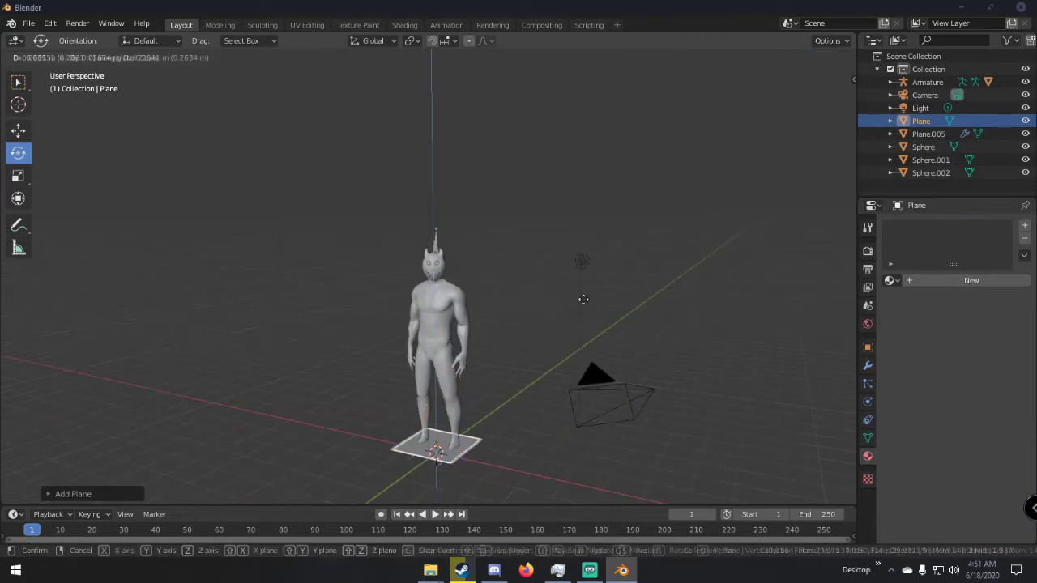
{"action": "left_click", "coordinate": [604, 133]}
Scale the plane so it extends past the shoulders on all sides, adjusting its width along the X axis.
{"action": "middle_click_drag", "start_coordinate": [604, 134], "coordinate": [516, 130]}
{"action": "scroll", "coordinate": [495, 155], "scroll_direction": "up", "scroll_amount": 5}
{"action": "key", "text": "s"}
{"action": "left_click", "coordinate": [620, 195]}
{"action": "middle_click_drag", "start_coordinate": [620, 195], "coordinate": [563, 276]}
{"action": "key", "text": "s"}
{"action": "left_click", "coordinate": [687, 246]}
{"action": "key", "text": "s"}
{"action": "key", "text": "x"}
{"action": "left_click", "coordinate": [658, 289]}
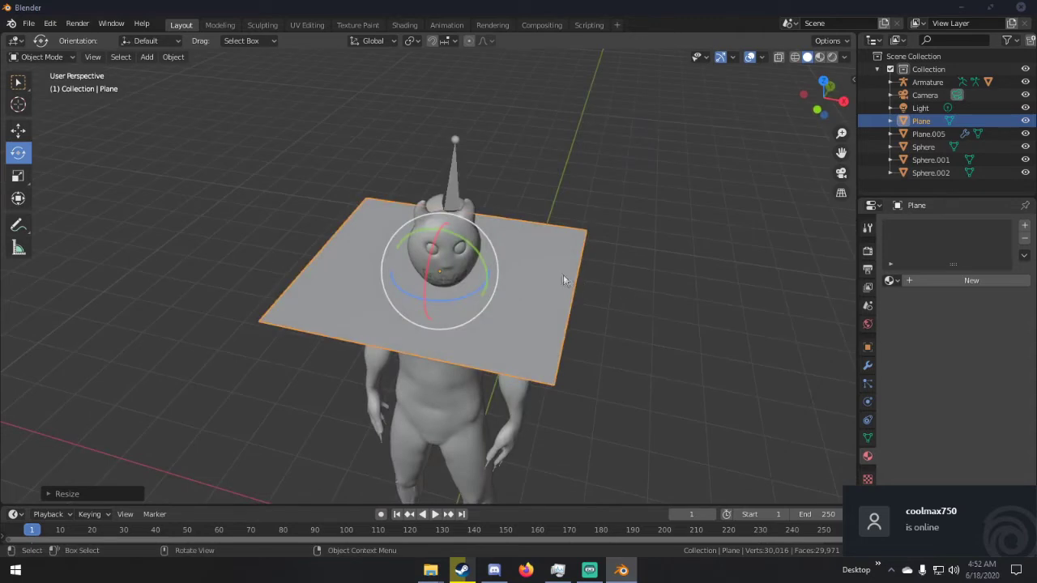
Subdivide the plane in one direction with 53 evenly spaced loop cuts in Edit Mode.
{"action": "key", "text": "Tab"}
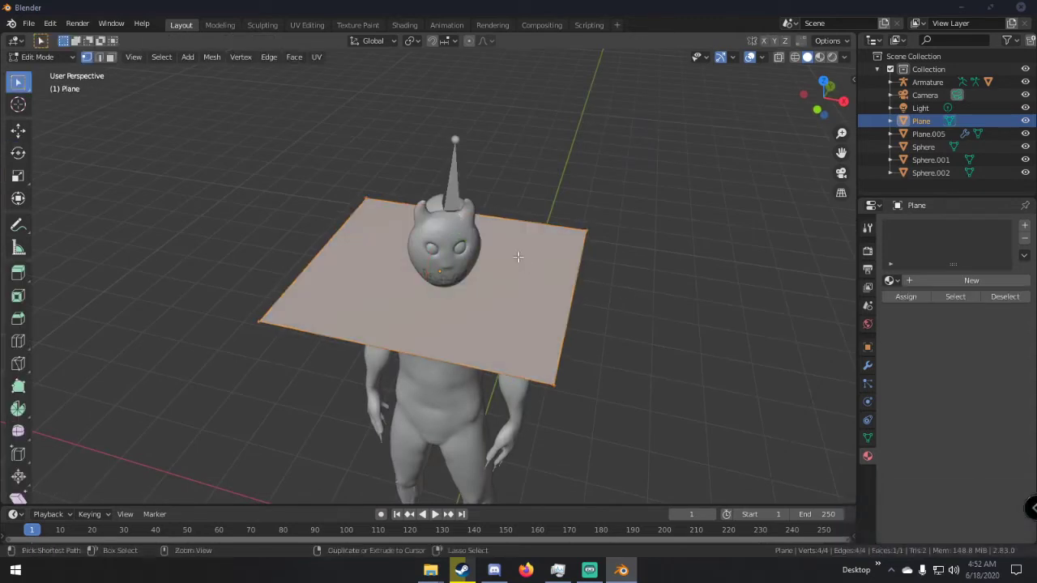
{"action": "scroll", "coordinate": [518, 209], "scroll_direction": "up", "scroll_amount": 20}
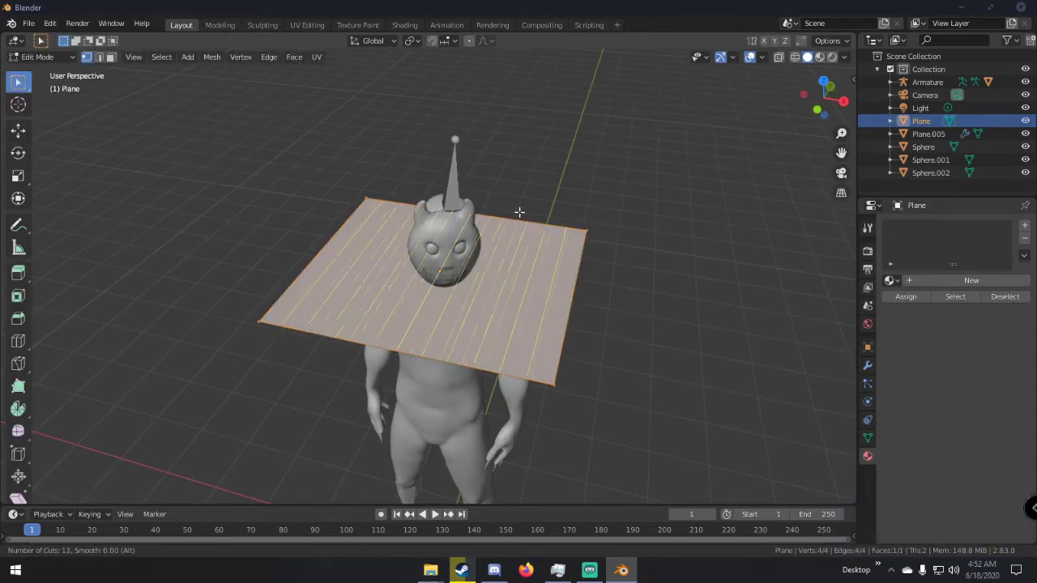
{"action": "scroll", "coordinate": [519, 212], "scroll_direction": "up", "scroll_amount": 13}
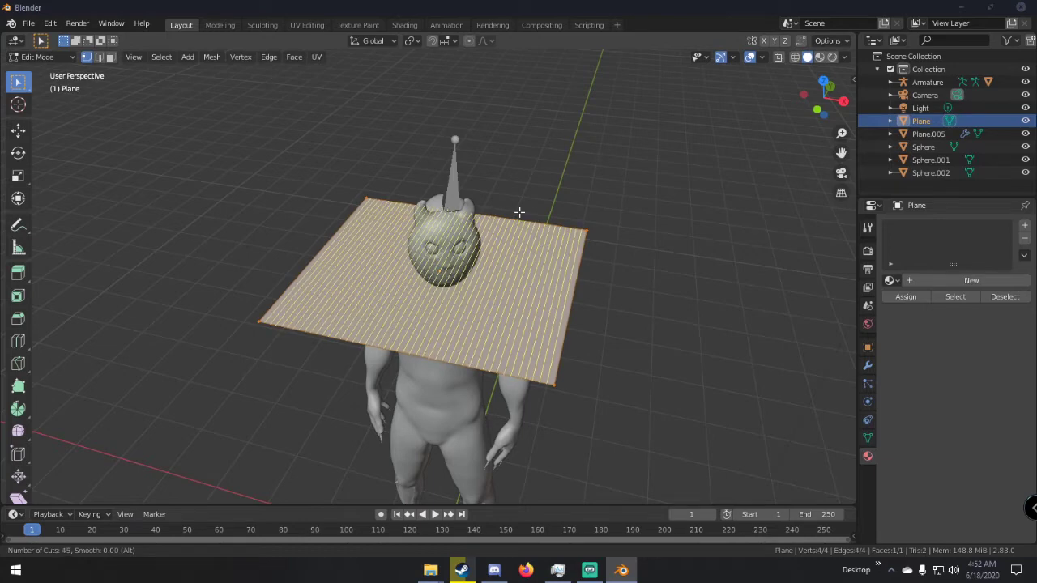
{"action": "scroll", "coordinate": [520, 213], "scroll_direction": "up", "scroll_amount": 1}
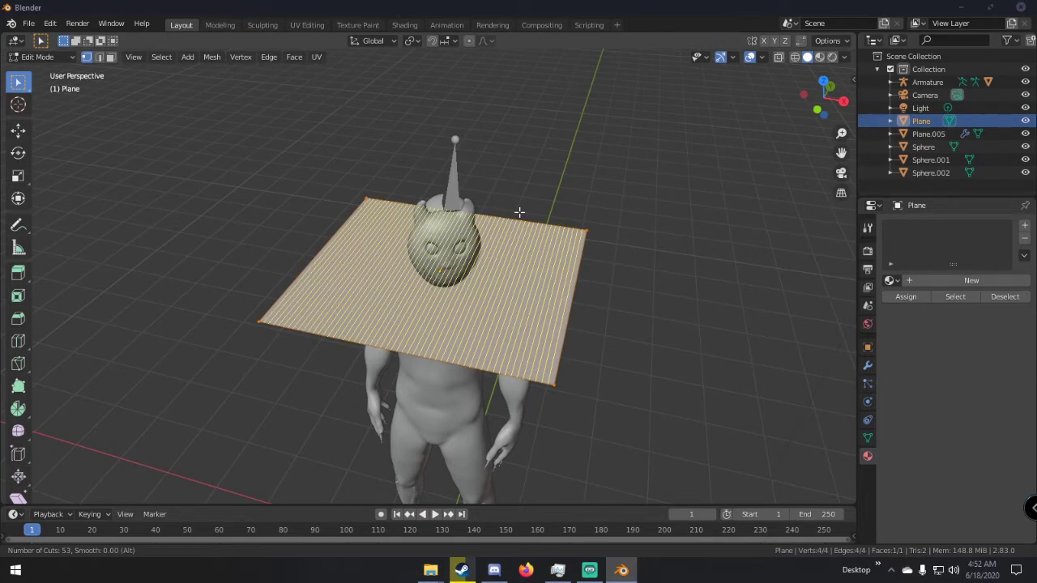
{"action": "left_click", "coordinate": [519, 212]}
Add 48 centred loop cuts across the plane in the other direction, and return to Object Mode.
{"action": "middle_click_drag", "start_coordinate": [385, 254], "coordinate": [372, 252]}
{"action": "key", "text": "ctrl+r"}
{"action": "scroll", "coordinate": [437, 239], "scroll_direction": "up", "scroll_amount": 20}
{"action": "scroll", "coordinate": [438, 239], "scroll_direction": "up", "scroll_amount": 20}
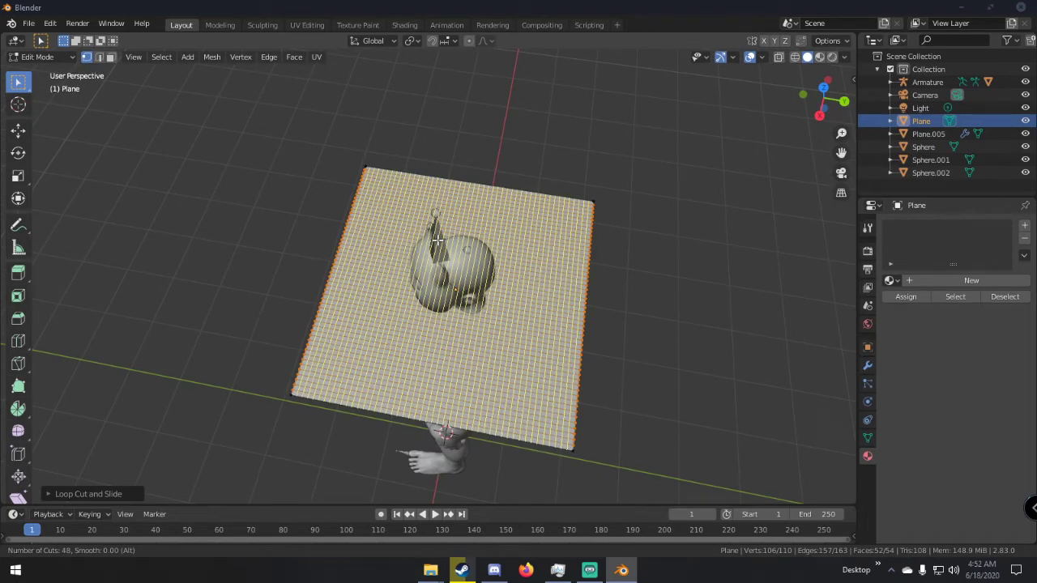
{"action": "left_click", "coordinate": [438, 239]}
{"action": "right_click", "coordinate": [437, 240]}
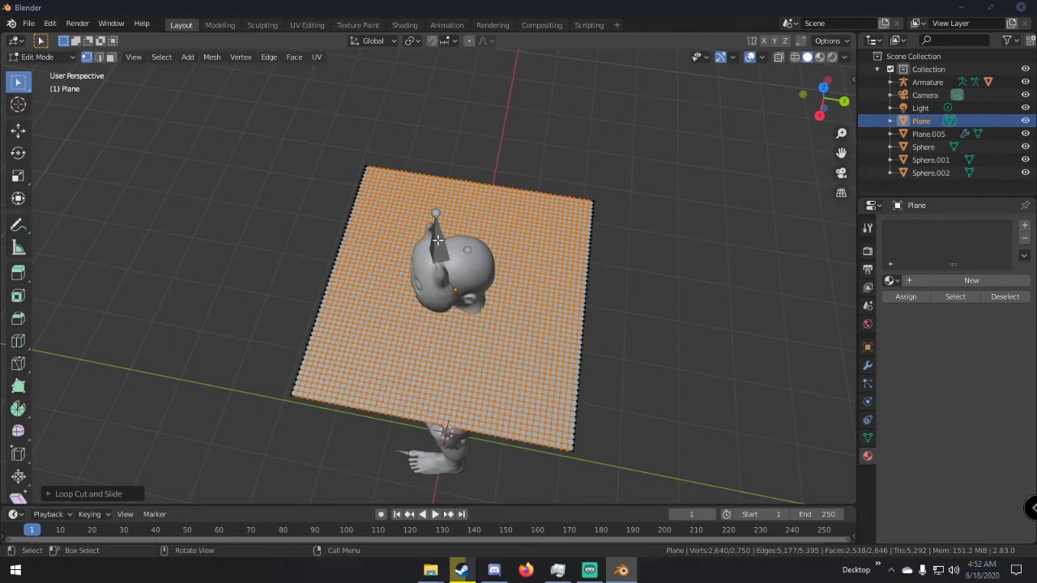
{"action": "key", "text": "Tab"}
Add Cloth physics to the plane and enable Self Collisions.
{"action": "middle_click_drag", "start_coordinate": [437, 240], "coordinate": [658, 153]}
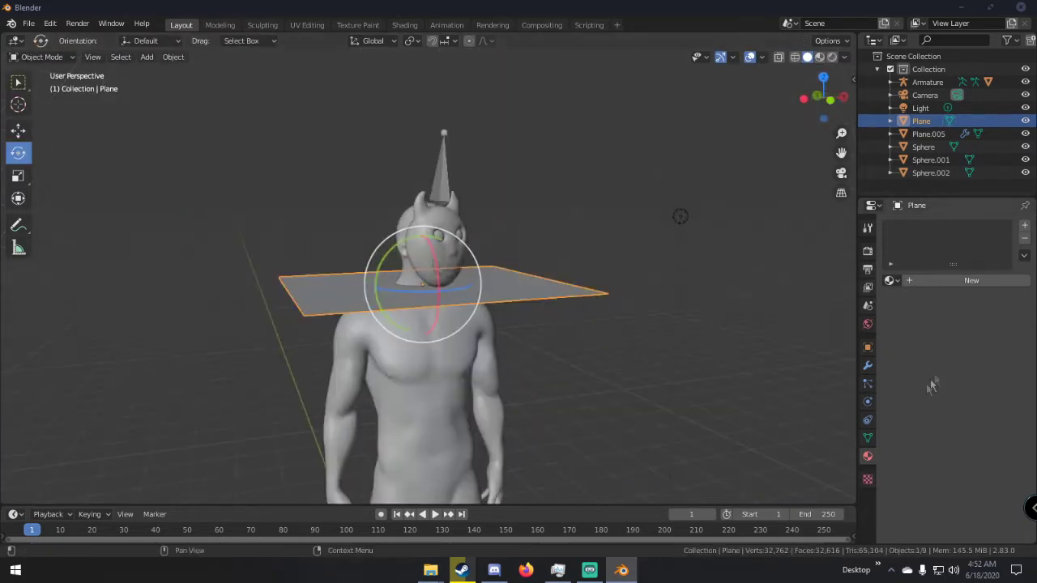
{"action": "left_click", "coordinate": [868, 402]}
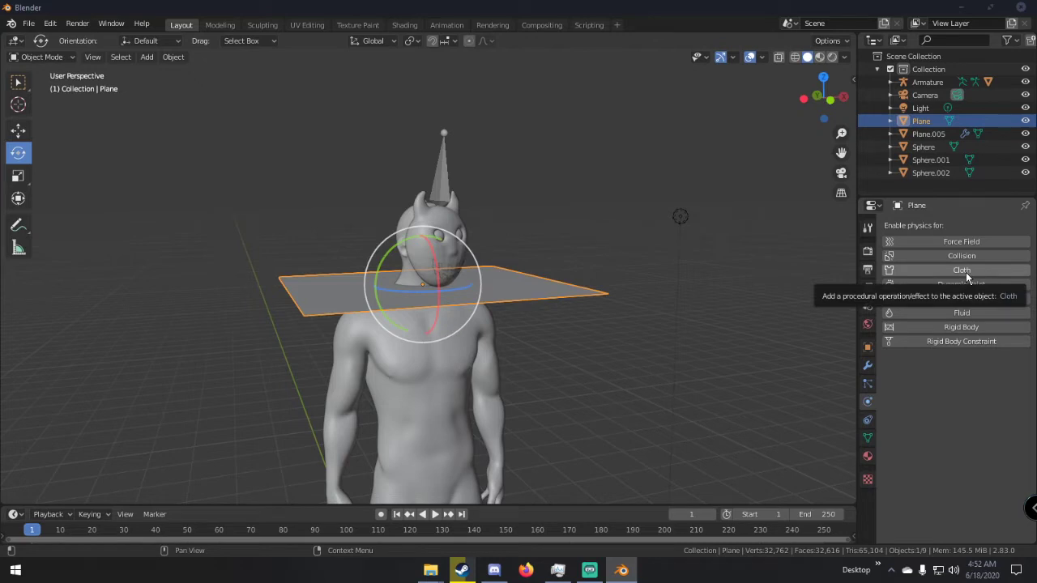
{"action": "left_click", "coordinate": [965, 273]}
{"action": "scroll", "coordinate": [902, 360], "scroll_direction": "down", "scroll_amount": 5}
{"action": "scroll", "coordinate": [901, 356], "scroll_direction": "down", "scroll_amount": 8}
{"action": "left_click", "coordinate": [919, 507]}
{"action": "scroll", "coordinate": [918, 502], "scroll_direction": "down", "scroll_amount": 4}
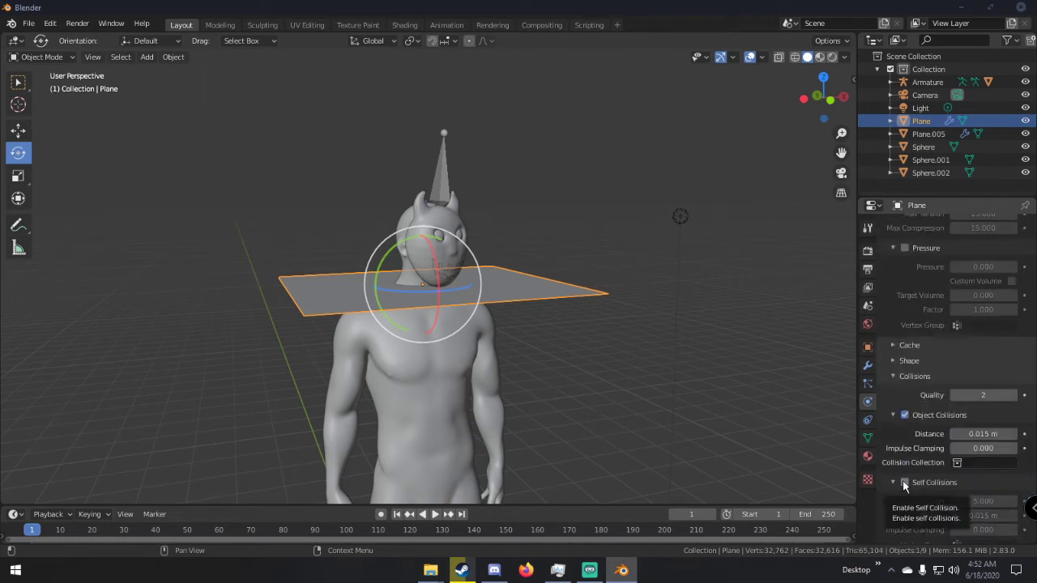
{"action": "left_click", "coordinate": [904, 482]}
{"action": "scroll", "coordinate": [713, 333], "scroll_direction": "up", "scroll_amount": 4}
{"action": "scroll", "coordinate": [667, 331], "scroll_direction": "down", "scroll_amount": 4}
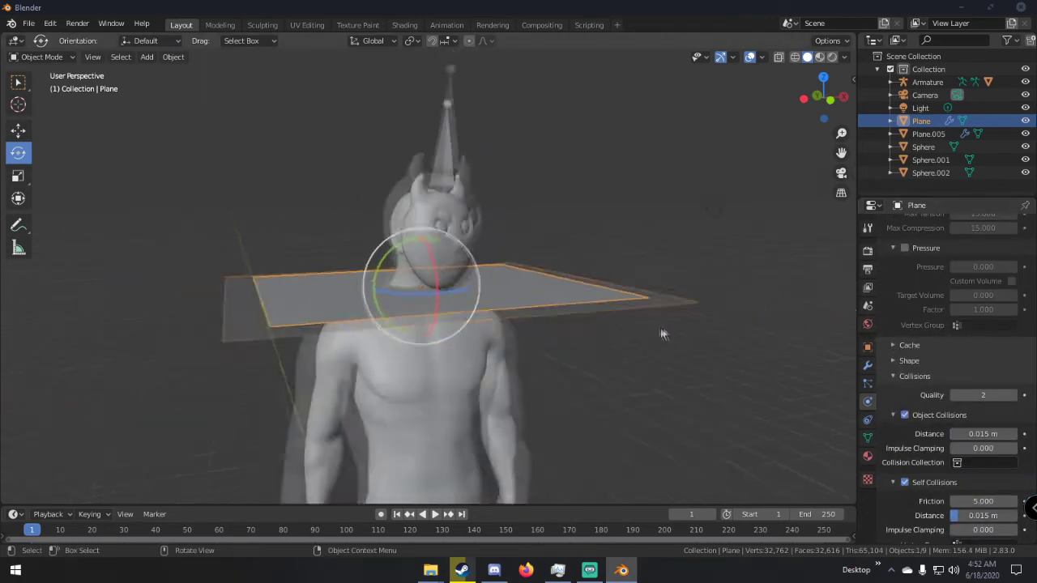
Select the Group1 body mesh inside the Armature and add Collision physics to it.
{"action": "left_click", "coordinate": [891, 83]}
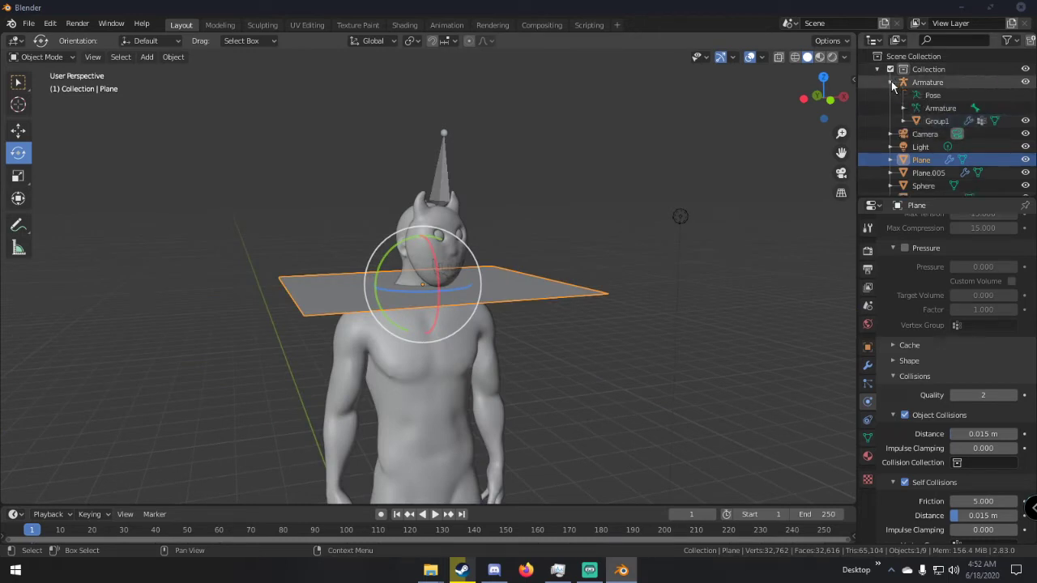
{"action": "left_click", "coordinate": [937, 120]}
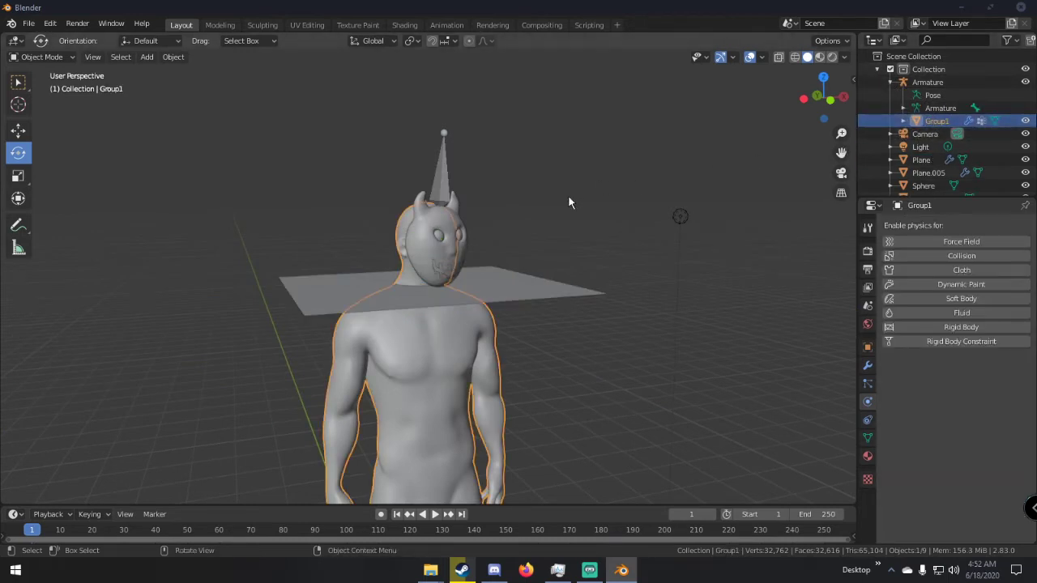
{"action": "left_click", "coordinate": [957, 257]}
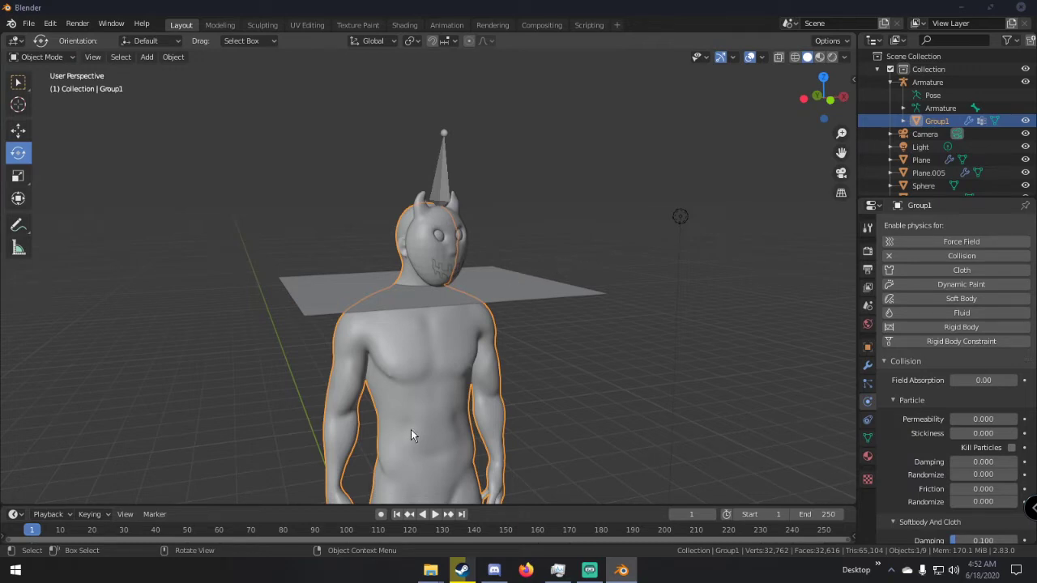
Run the cloth simulation to drape the plane over the shoulders, stopping it at frame 31.
{"action": "middle_click_drag", "start_coordinate": [448, 473], "coordinate": [461, 467]}
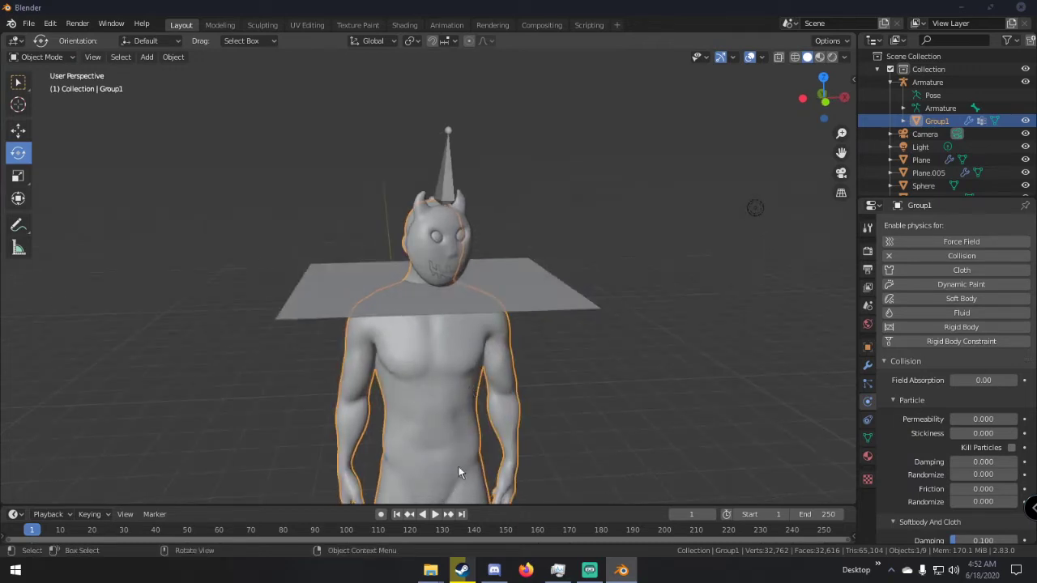
{"action": "key", "text": "space"}
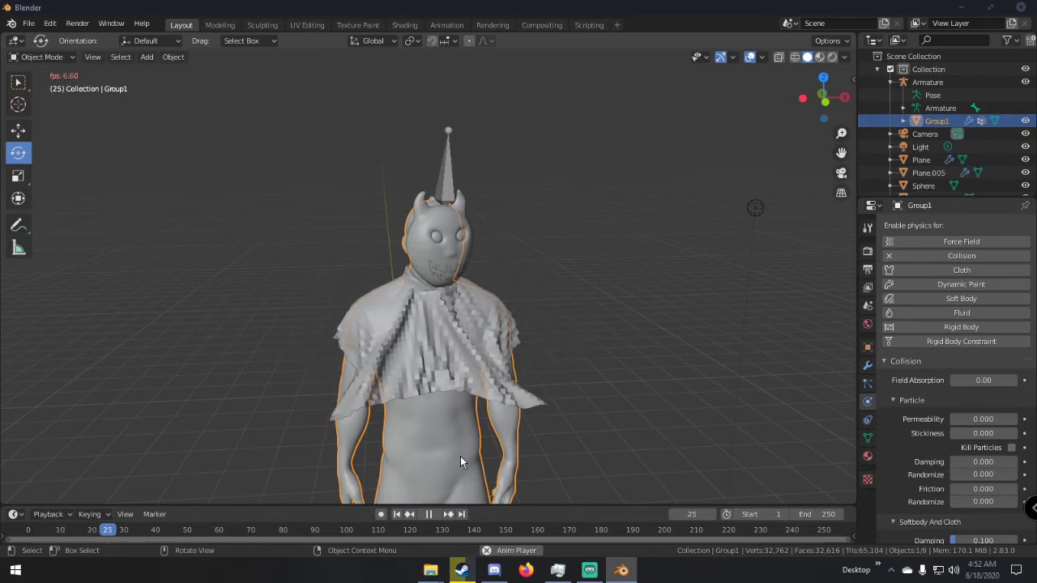
{"action": "key", "text": "space"}
{"action": "middle_click_drag", "start_coordinate": [465, 445], "coordinate": [508, 405]}
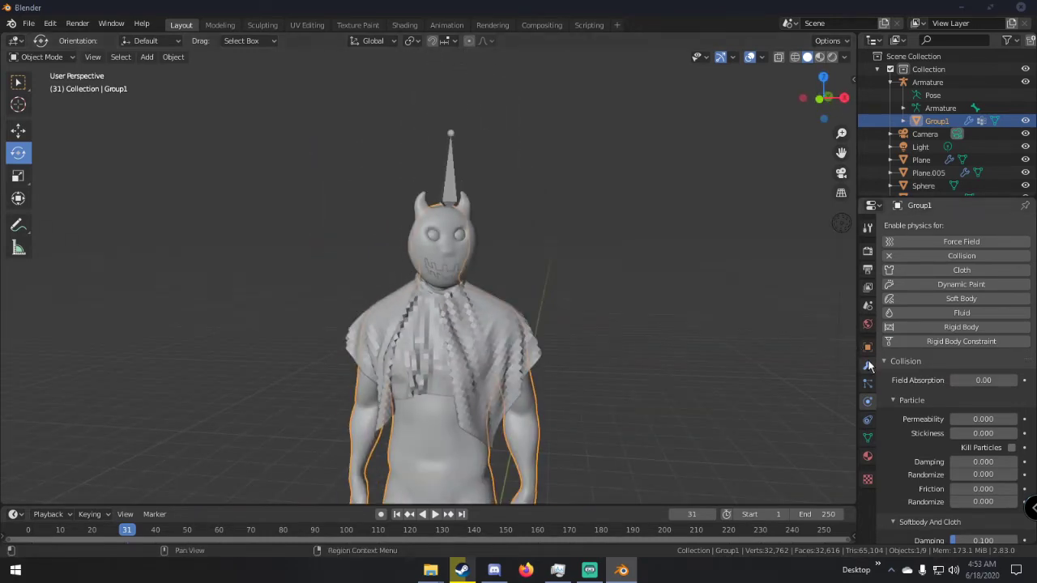
Try applying the Armature modifier on the body mesh, and undo it.
{"action": "left_click", "coordinate": [868, 365]}
{"action": "middle_click_drag", "start_coordinate": [519, 354], "coordinate": [581, 354]}
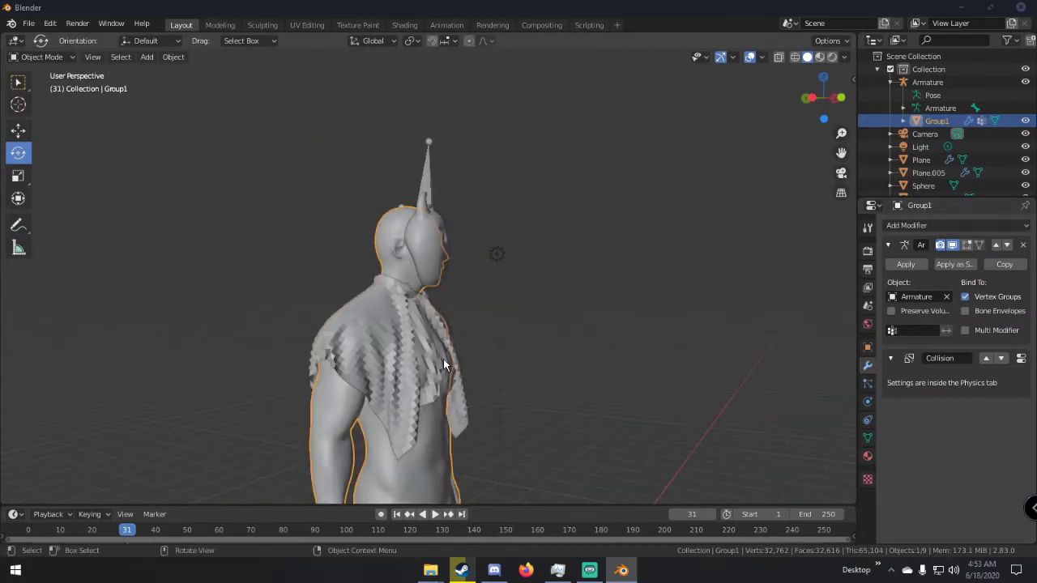
{"action": "middle_click_drag", "start_coordinate": [443, 359], "coordinate": [421, 360]}
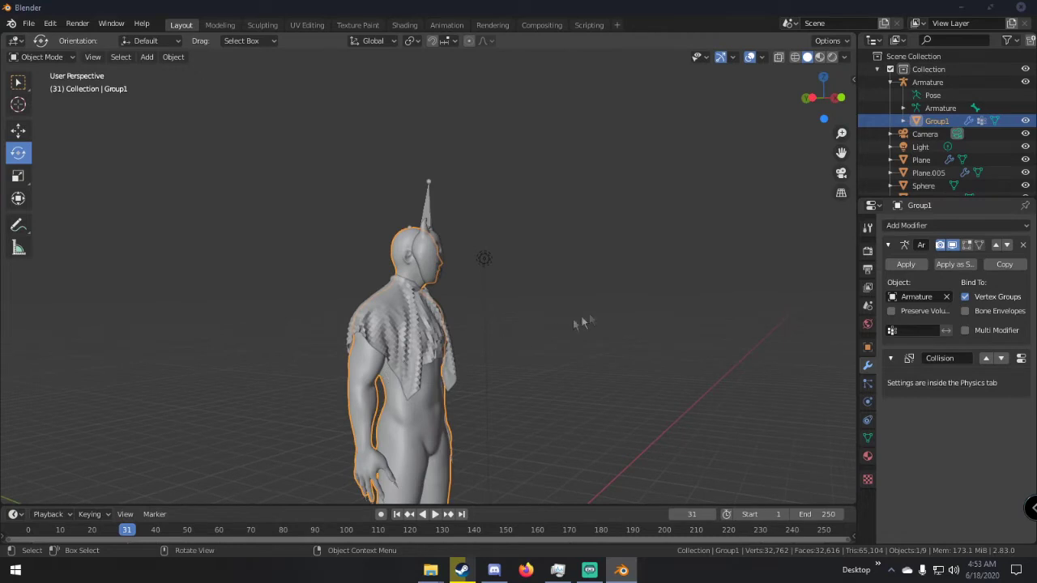
{"action": "middle_click_drag", "start_coordinate": [786, 284], "coordinate": [532, 301]}
{"action": "left_click", "coordinate": [901, 265]}
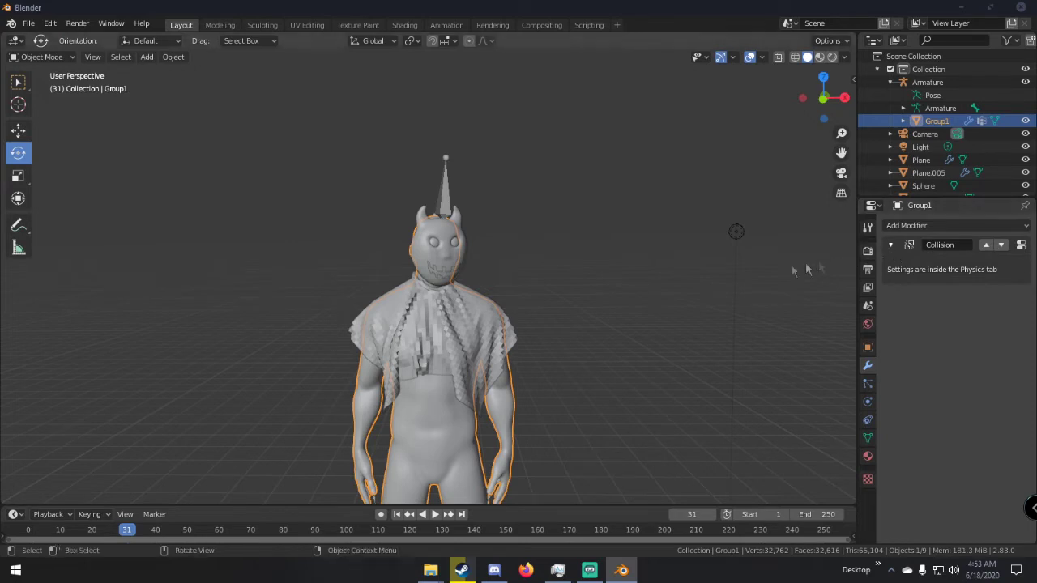
{"action": "key", "text": "ctrl+z"}
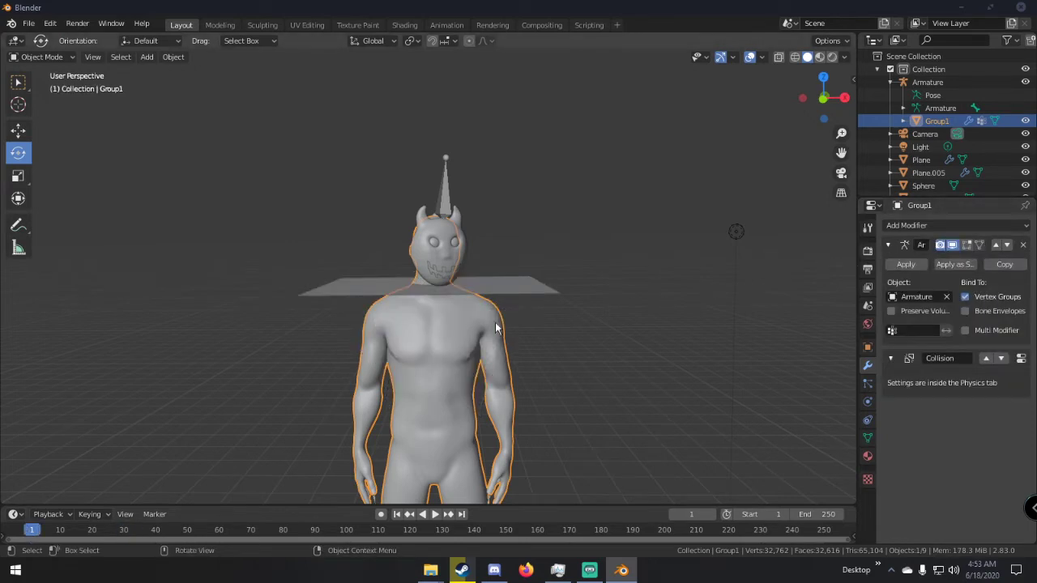
Replay the cloth simulation from frame 1 and stop it at frame 33 with the cape draped over the shoulders.
{"action": "key", "text": "space"}
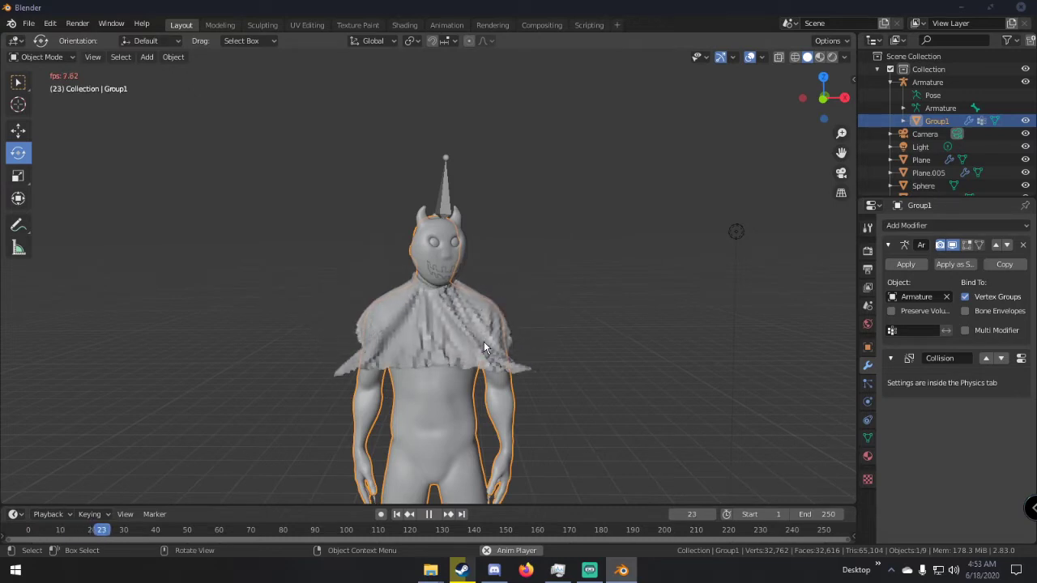
{"action": "key", "text": "space"}
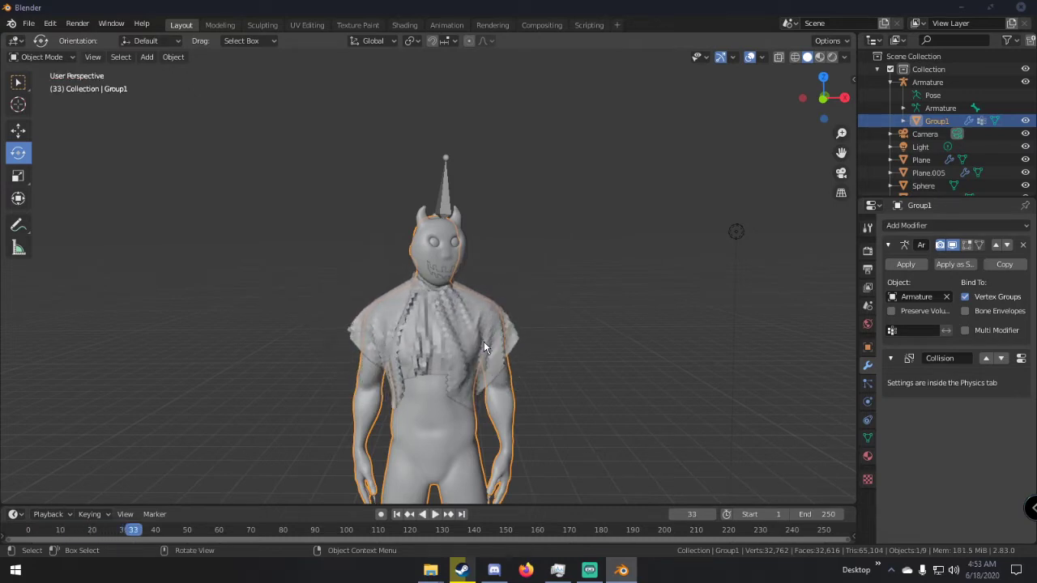
Apply the cape's Cloth modifier and smooth the cape with an applied Catmull-Clark Subdivision Surface modifier.
{"action": "left_click", "coordinate": [513, 322]}
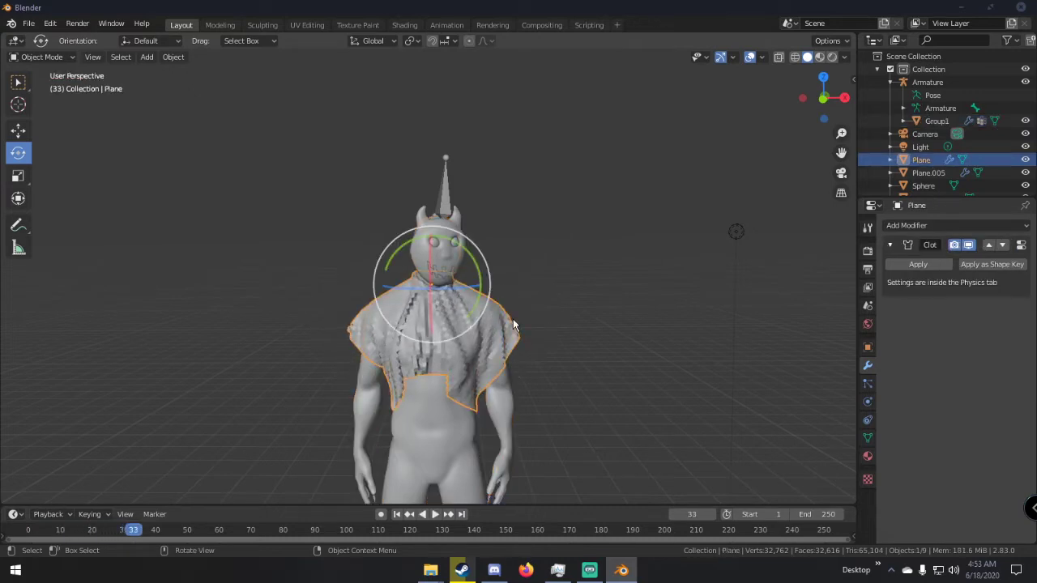
{"action": "left_click", "coordinate": [918, 264]}
{"action": "left_click", "coordinate": [908, 225]}
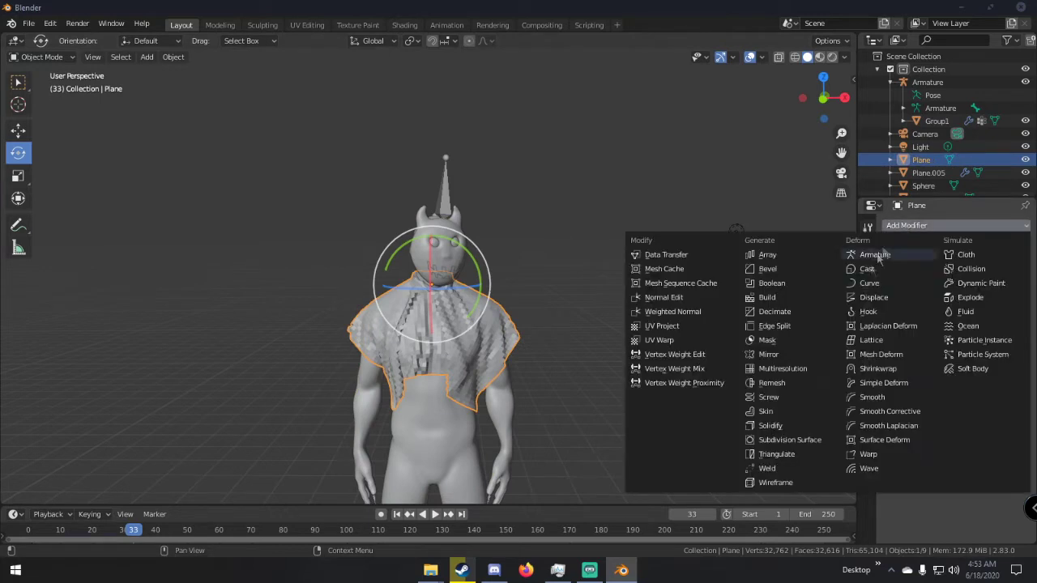
{"action": "left_click", "coordinate": [789, 439]}
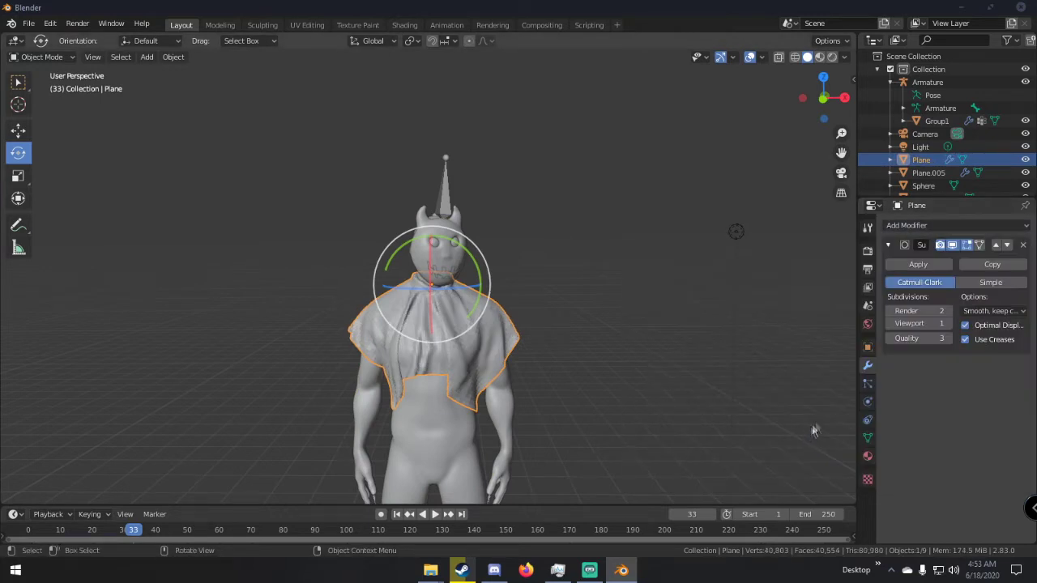
{"action": "left_click", "coordinate": [918, 264]}
{"action": "mouse_move", "coordinate": [559, 276]}
{"action": "middle_mouse_down"}
{"action": "mouse_move", "coordinate": [597, 278]}
{"action": "mouse_move", "coordinate": [563, 267]}
{"action": "middle_mouse_up"}
{"action": "key", "text": "a"}
{"action": "key", "text": "a"}
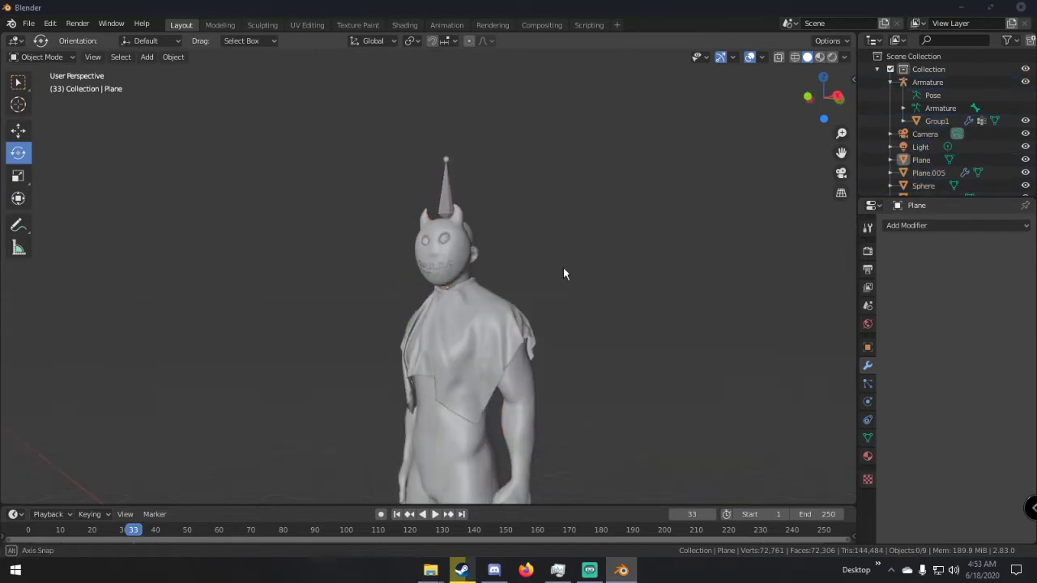
{"action": "scroll", "coordinate": [557, 305], "scroll_direction": "up", "scroll_amount": 4}
{"action": "middle_click_drag", "start_coordinate": [569, 312], "coordinate": [611, 329]}
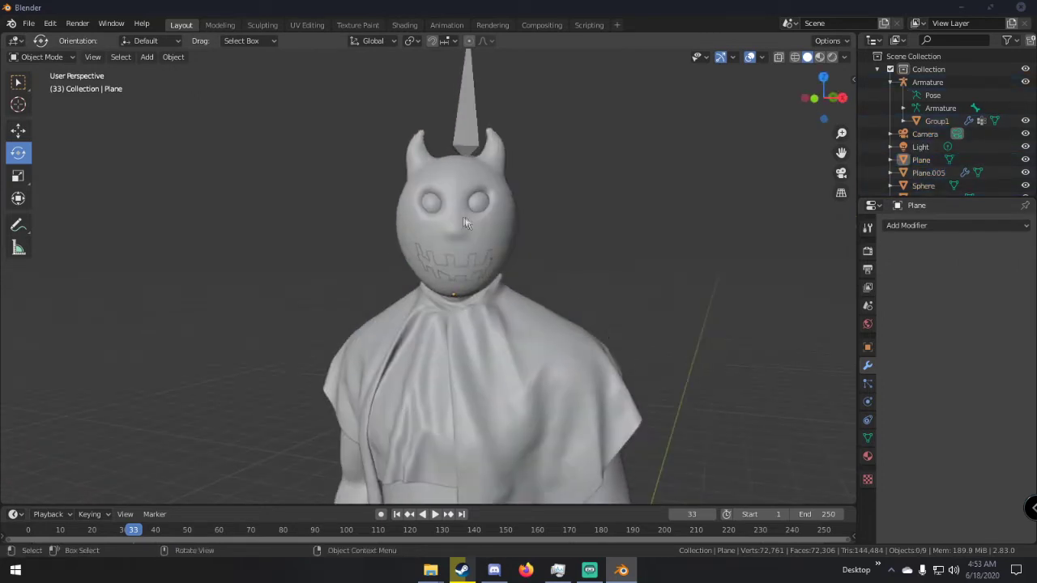
Open the Sculpting workspace framed on the masked head and choose the Grab brush.
{"action": "left_click", "coordinate": [441, 205]}
{"action": "scroll", "coordinate": [463, 197], "scroll_direction": "up", "scroll_amount": 4}
{"action": "scroll", "coordinate": [470, 187], "scroll_direction": "down", "scroll_amount": 2}
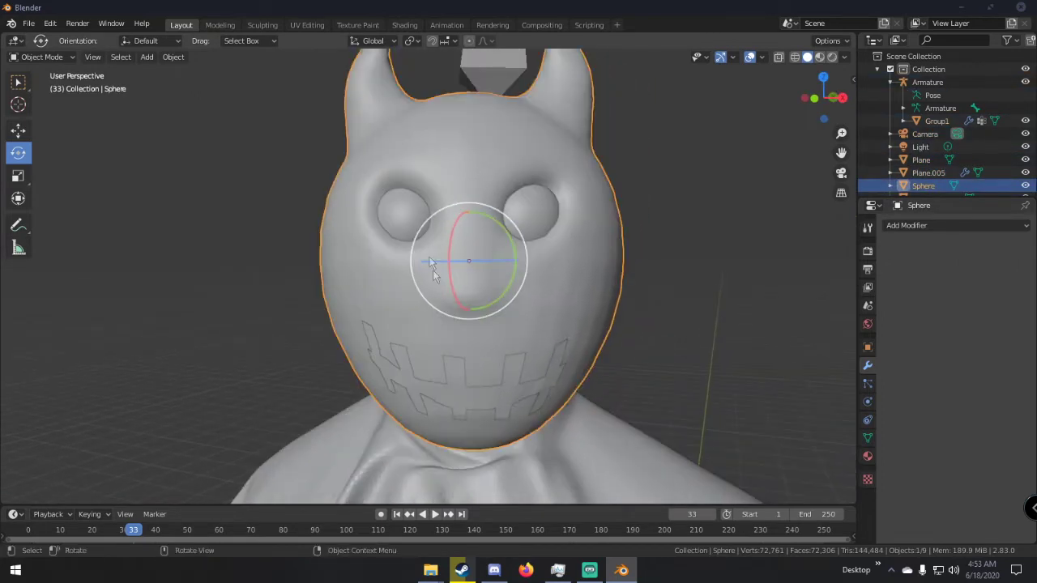
{"action": "left_click", "coordinate": [527, 208]}
{"action": "left_click", "coordinate": [262, 25]}
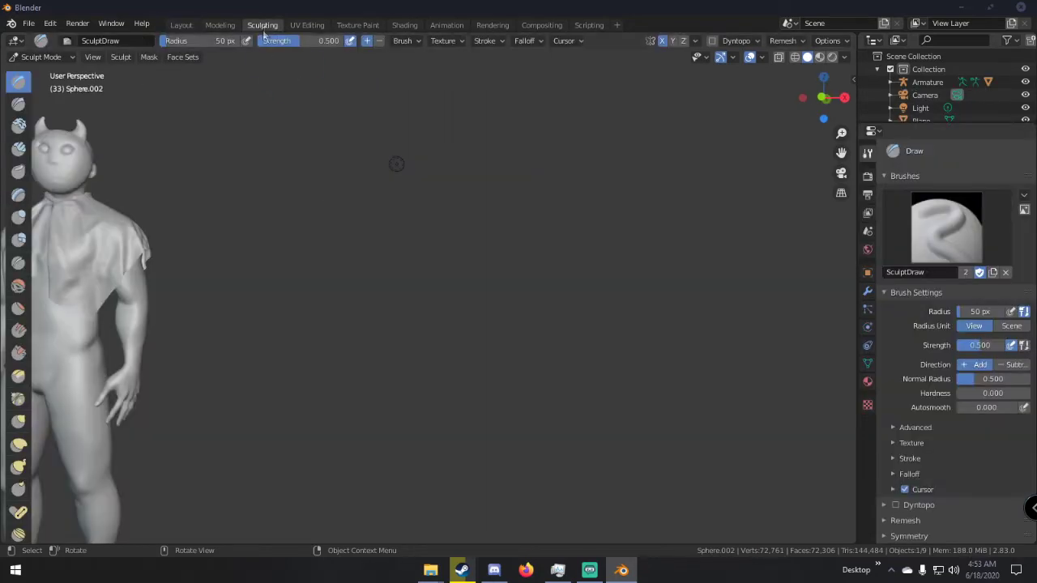
{"action": "middle_click_drag", "start_coordinate": [241, 186], "coordinate": [500, 303], "text": "shift"}
{"action": "scroll", "coordinate": [422, 277], "scroll_direction": "up", "scroll_amount": 12}
{"action": "scroll", "coordinate": [350, 253], "scroll_direction": "down", "scroll_amount": 5}
{"action": "middle_click_drag", "start_coordinate": [336, 270], "coordinate": [394, 294]}
{"action": "key", "text": "g"}
{"action": "mouse_move", "coordinate": [397, 290]}
{"action": "left_mouse_down"}
{"action": "mouse_move", "coordinate": [374, 289]}
{"action": "mouse_move", "coordinate": [306, 236]}
{"action": "left_mouse_up"}
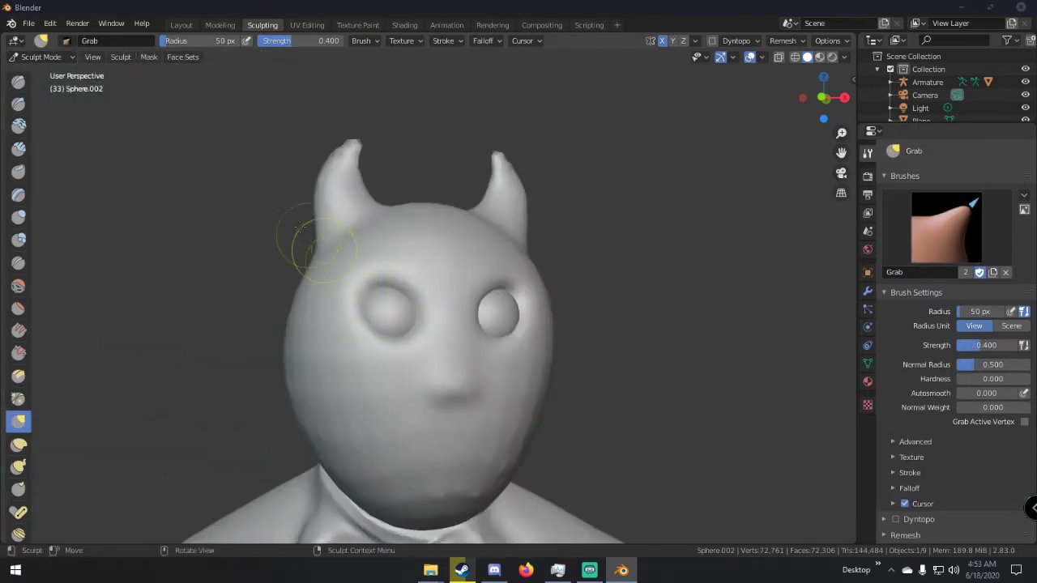
Select the mask and reshape its eye sockets into an angry slant with the Grab brush.
{"action": "left_click", "coordinate": [181, 25]}
{"action": "left_click", "coordinate": [467, 159]}
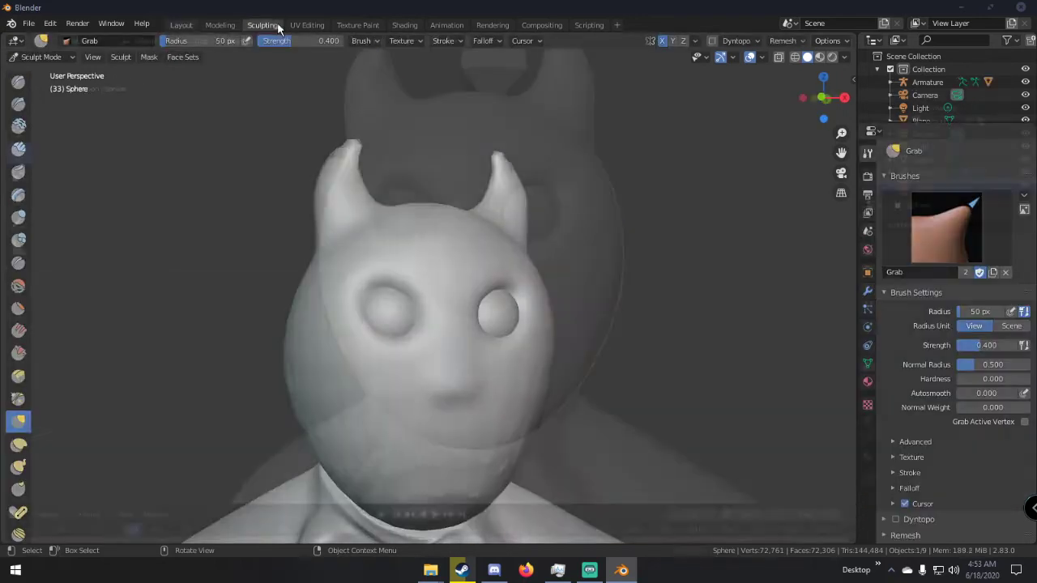
{"action": "mouse_move", "coordinate": [369, 277]}
{"action": "left_mouse_down"}
{"action": "mouse_move", "coordinate": [394, 276]}
{"action": "mouse_move", "coordinate": [414, 293]}
{"action": "mouse_move", "coordinate": [373, 329]}
{"action": "mouse_move", "coordinate": [364, 289]}
{"action": "left_mouse_up"}
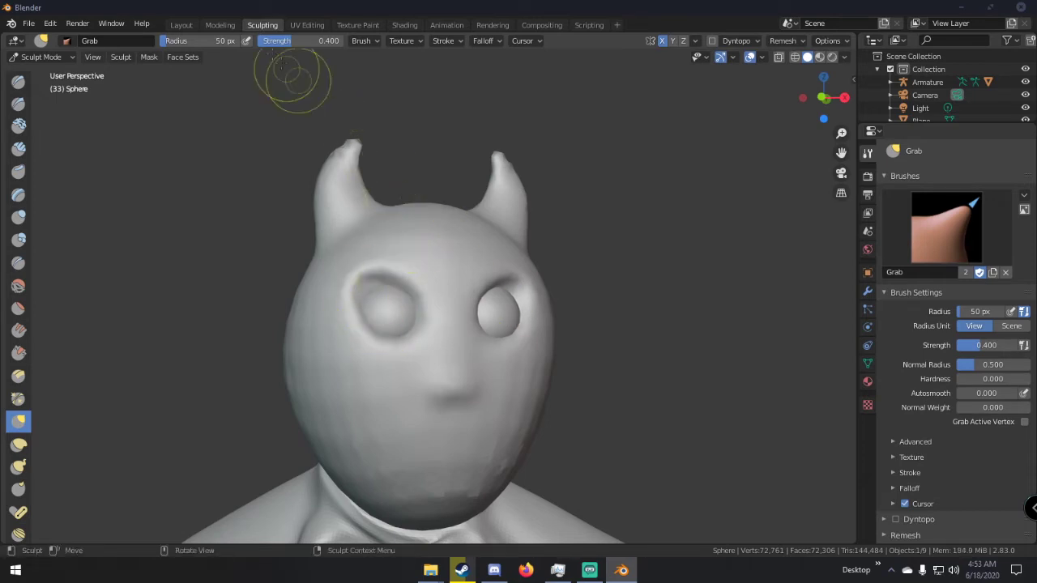
Back in the Layout workspace, enlarge the character's right eyeball and reposition it to fill its reshaped socket.
{"action": "left_click", "coordinate": [181, 24]}
{"action": "left_click", "coordinate": [393, 207]}
{"action": "key", "text": "s"}
{"action": "left_click", "coordinate": [452, 224]}
{"action": "middle_click_drag", "start_coordinate": [454, 227], "coordinate": [530, 203]}
{"action": "key", "text": "g"}
{"action": "left_click", "coordinate": [495, 232]}
Enlarge the character's left eyeball and move it to fill its socket, leaving nothing selected.
{"action": "key", "text": "shift+d"}
{"action": "left_click", "coordinate": [543, 220]}
{"action": "key", "text": "s"}
{"action": "left_click", "coordinate": [600, 217]}
{"action": "mouse_move", "coordinate": [600, 215]}
{"action": "middle_mouse_down"}
{"action": "mouse_move", "coordinate": [516, 204]}
{"action": "mouse_move", "coordinate": [619, 207]}
{"action": "mouse_move", "coordinate": [599, 195]}
{"action": "middle_mouse_up"}
{"action": "key", "text": "g"}
{"action": "left_click", "coordinate": [517, 204]}
{"action": "scroll", "coordinate": [534, 206], "scroll_direction": "down", "scroll_amount": 4}
{"action": "key", "text": "a"}
{"action": "key", "text": "alt+a"}
{"action": "scroll", "coordinate": [620, 207], "scroll_direction": "down", "scroll_amount": 4}
{"action": "scroll", "coordinate": [548, 224], "scroll_direction": "up", "scroll_amount": 4}
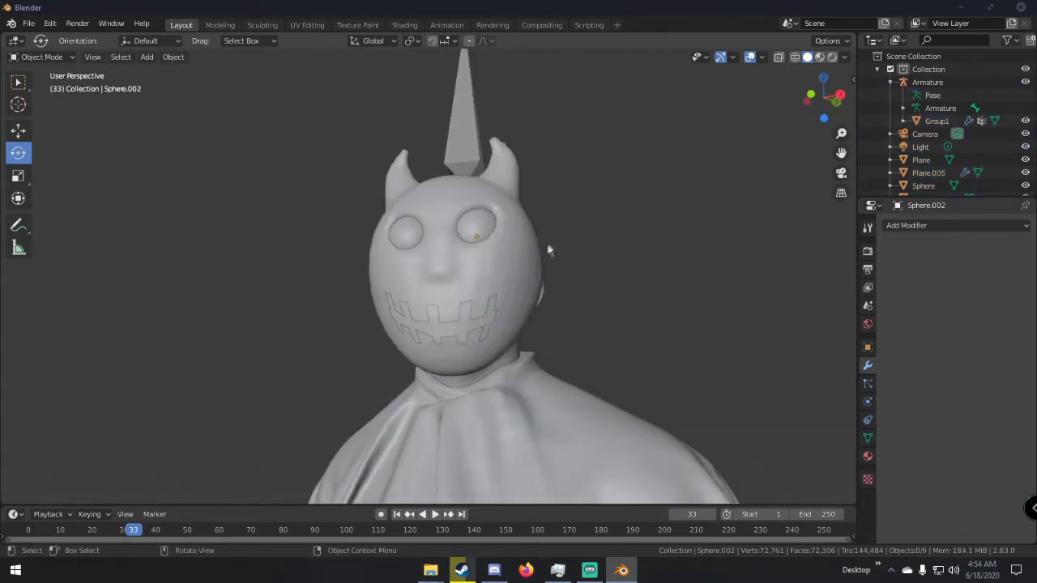
Select the mask, split the viewport to show a Shader Editor beside it, and create a new material for the mask.
{"action": "scroll", "coordinate": [541, 253], "scroll_direction": "down", "scroll_amount": 3}
{"action": "mouse_move", "coordinate": [528, 257]}
{"action": "middle_mouse_down"}
{"action": "mouse_move", "coordinate": [479, 322]}
{"action": "mouse_move", "coordinate": [555, 312]}
{"action": "mouse_move", "coordinate": [606, 321]}
{"action": "mouse_move", "coordinate": [567, 313]}
{"action": "mouse_move", "coordinate": [621, 270]}
{"action": "mouse_move", "coordinate": [433, 237]}
{"action": "mouse_move", "coordinate": [531, 247]}
{"action": "middle_mouse_up"}
{"action": "scroll", "coordinate": [606, 322], "scroll_direction": "down", "scroll_amount": 2}
{"action": "scroll", "coordinate": [621, 270], "scroll_direction": "up", "scroll_amount": 4}
{"action": "scroll", "coordinate": [432, 232], "scroll_direction": "up", "scroll_amount": 2}
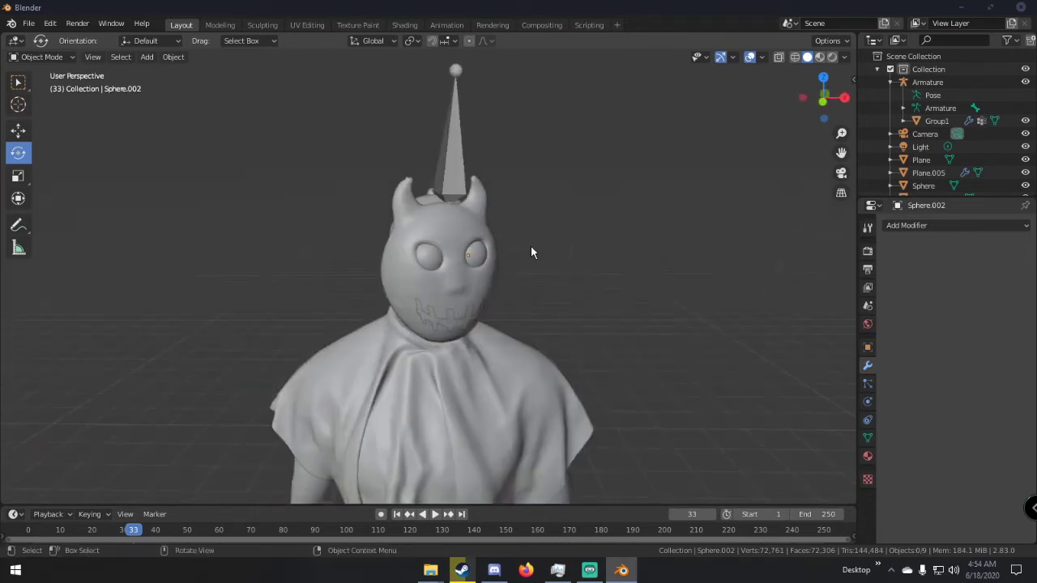
{"action": "left_click", "coordinate": [452, 216]}
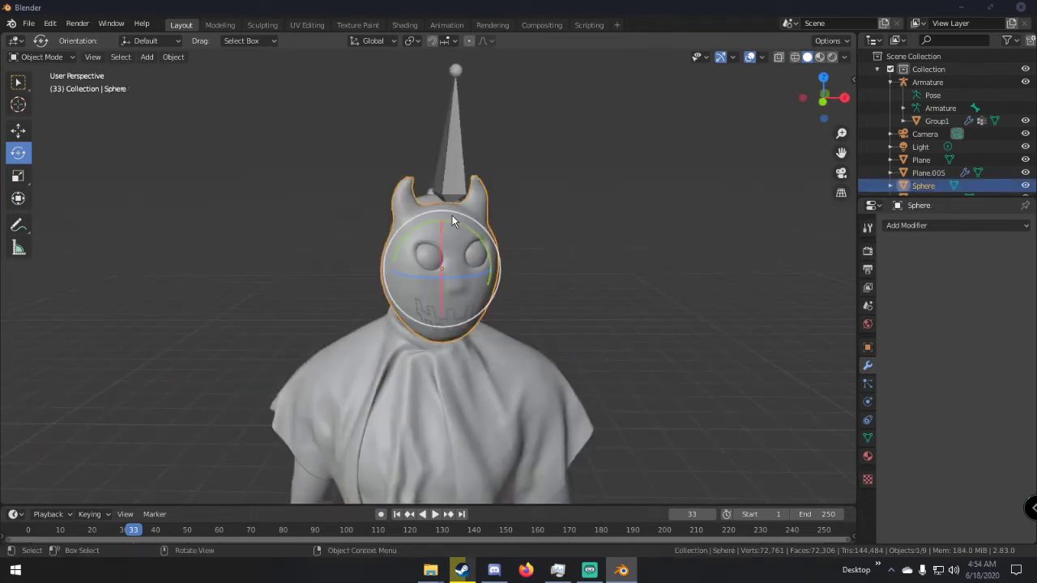
{"action": "left_click_drag", "start_coordinate": [4, 35], "coordinate": [414, 44]}
{"action": "left_click", "coordinate": [15, 41]}
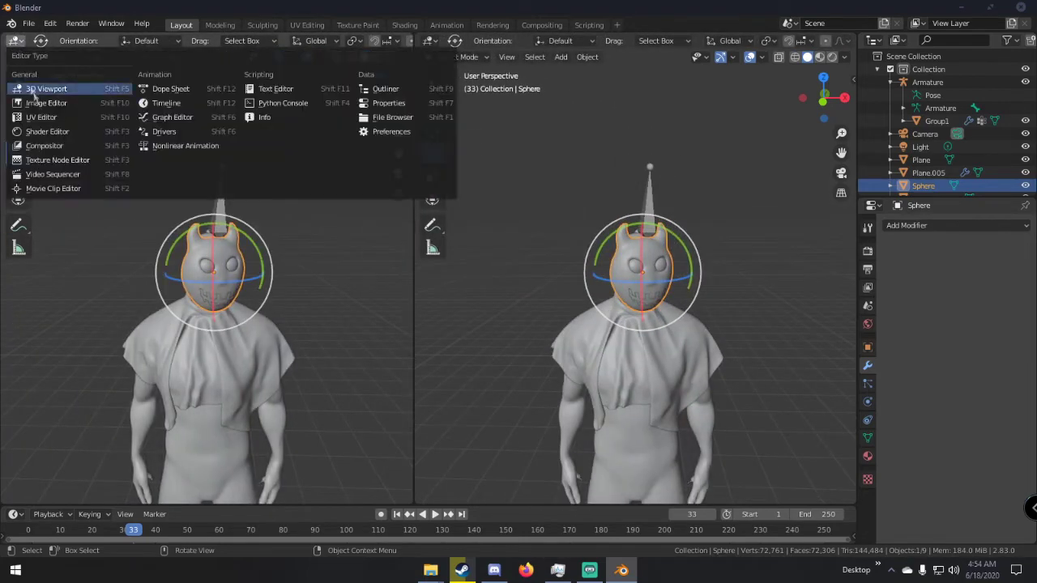
{"action": "left_click", "coordinate": [46, 131]}
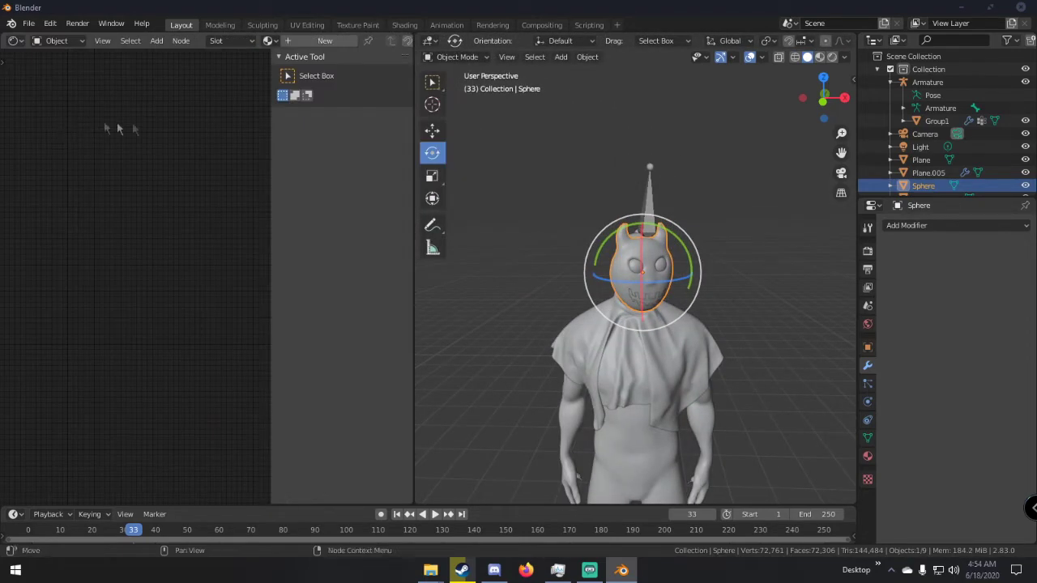
{"action": "middle_click_drag", "start_coordinate": [86, 197], "coordinate": [183, 155]}
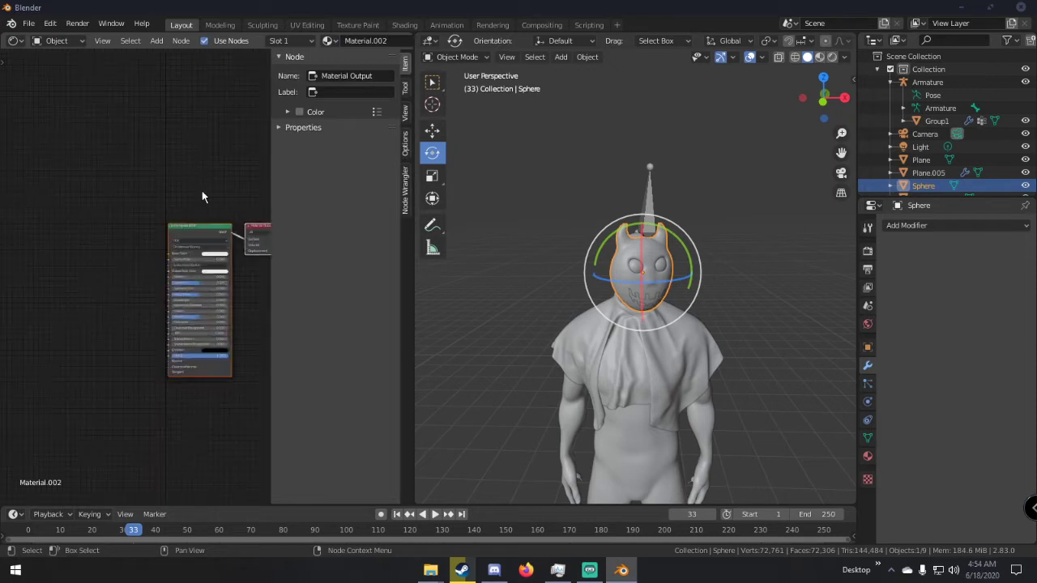
{"action": "scroll", "coordinate": [202, 196], "scroll_direction": "up", "scroll_amount": 2}
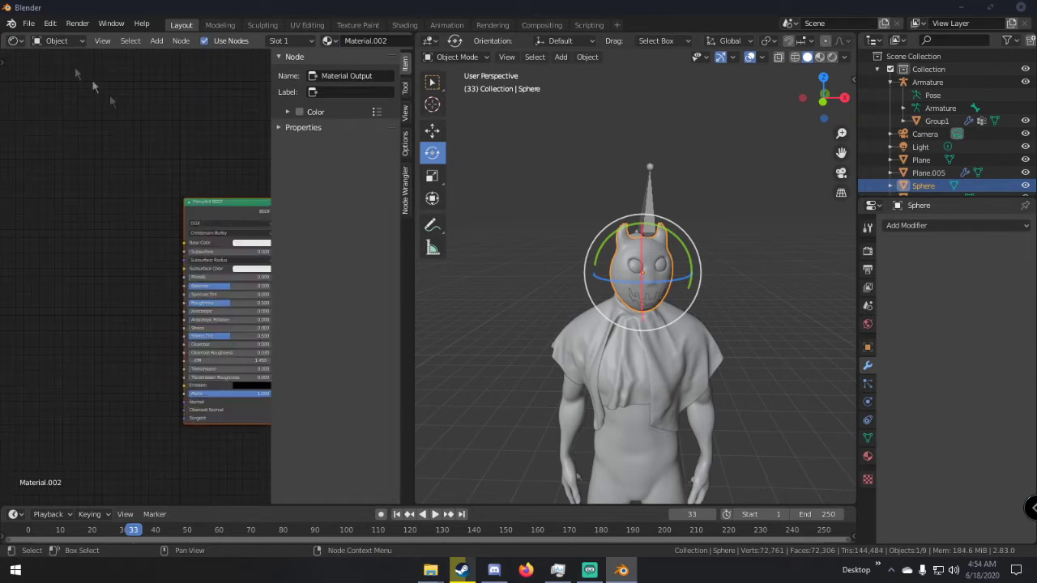
Search the add-on preferences for "NODE" to check whether Node Wrangler is enabled.
{"action": "left_click", "coordinate": [51, 23]}
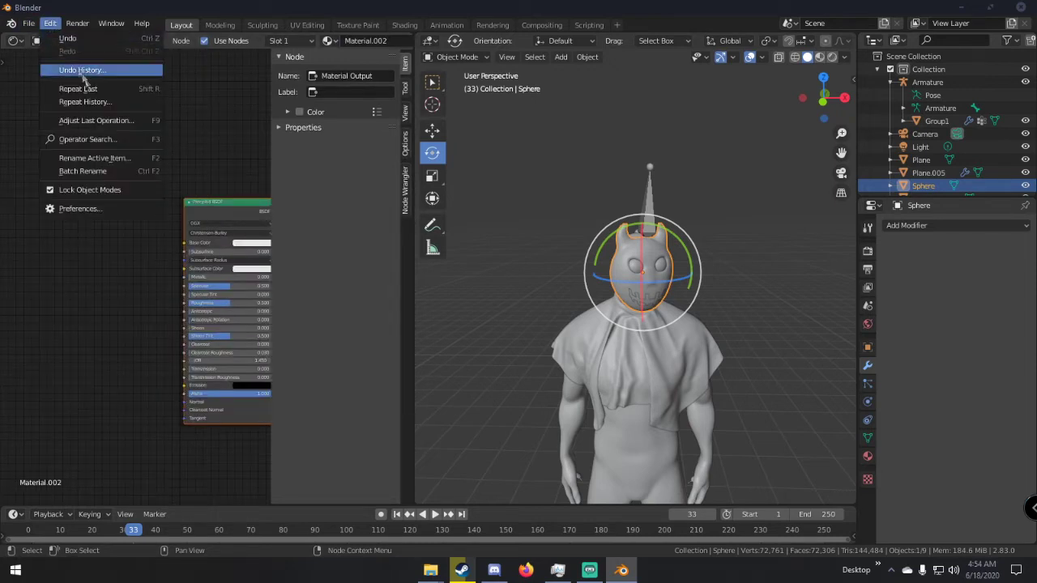
{"action": "left_click", "coordinate": [97, 210]}
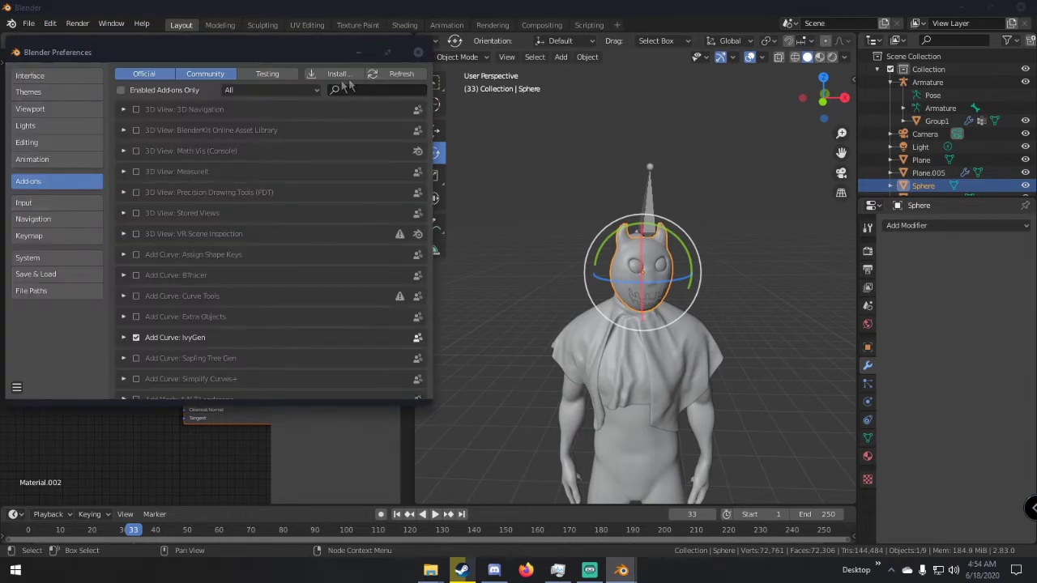
{"action": "left_click", "coordinate": [356, 90]}
{"action": "type", "text": "Nod"}
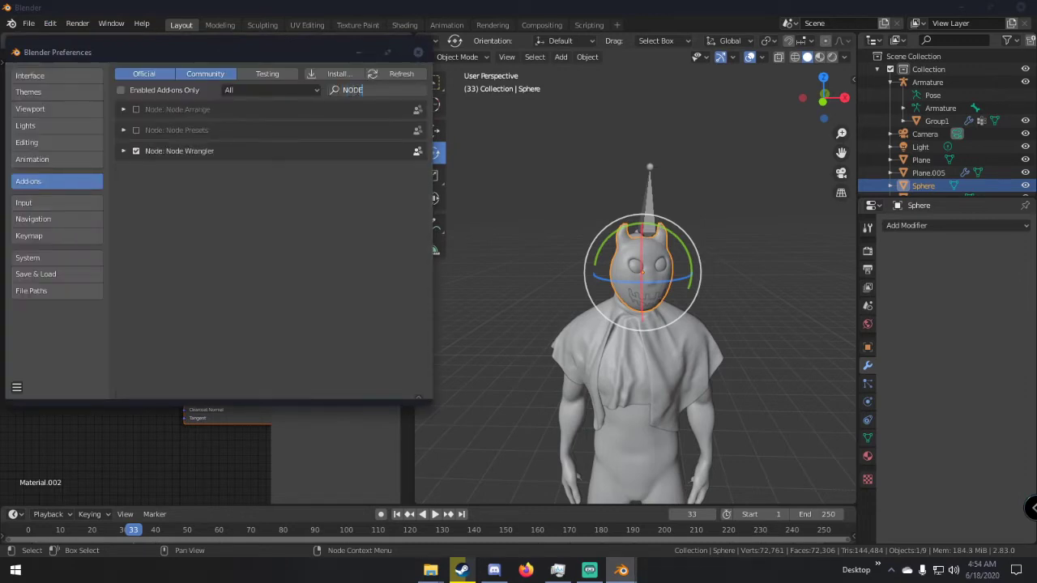
{"action": "key", "text": "Return"}
{"action": "left_click", "coordinate": [418, 51]}
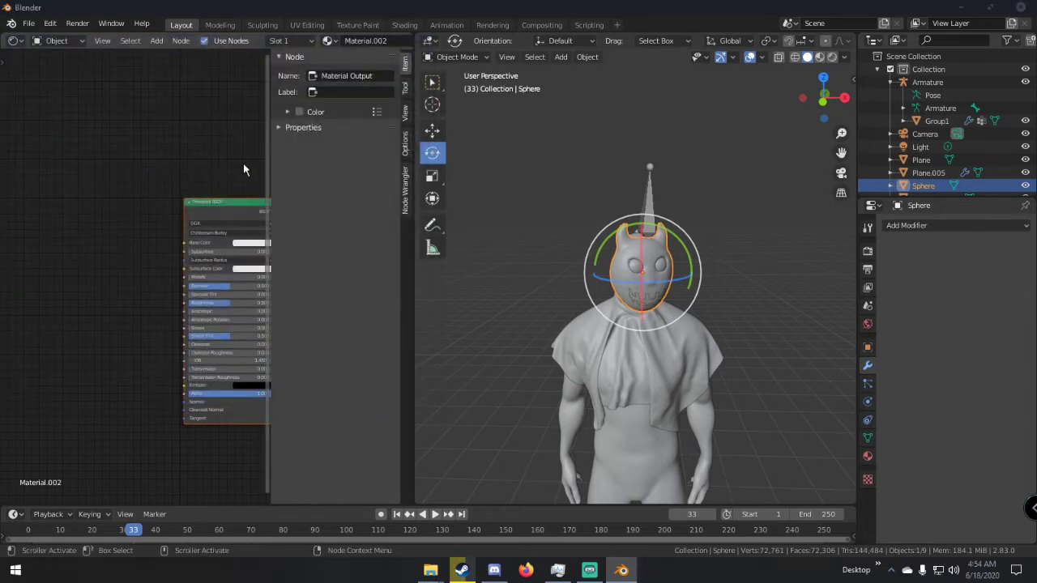
Run Principled Texture Setup on the mask's Principled BSDF with the Bark007_4K AmbientOcclusion, Color, Displacement, Normal and Roughness images from the Desktop.
{"action": "left_click", "coordinate": [213, 201]}
{"action": "middle_click_drag", "start_coordinate": [229, 190], "coordinate": [183, 184]}
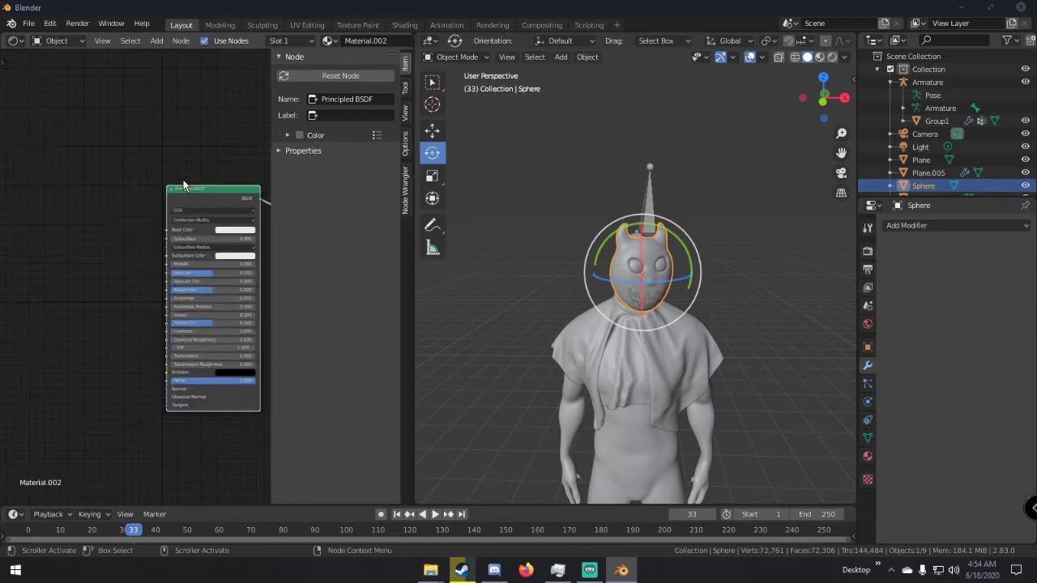
{"action": "key", "text": "ctrl+shift+t"}
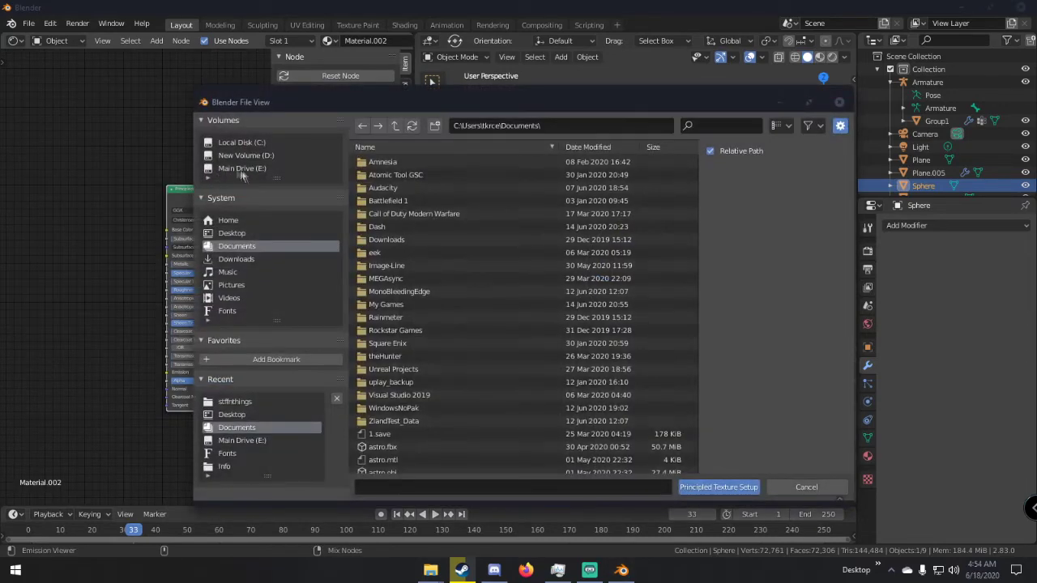
{"action": "left_click", "coordinate": [232, 232]}
{"action": "scroll", "coordinate": [380, 246], "scroll_direction": "down", "scroll_amount": 4}
{"action": "scroll", "coordinate": [386, 247], "scroll_direction": "down", "scroll_amount": 10}
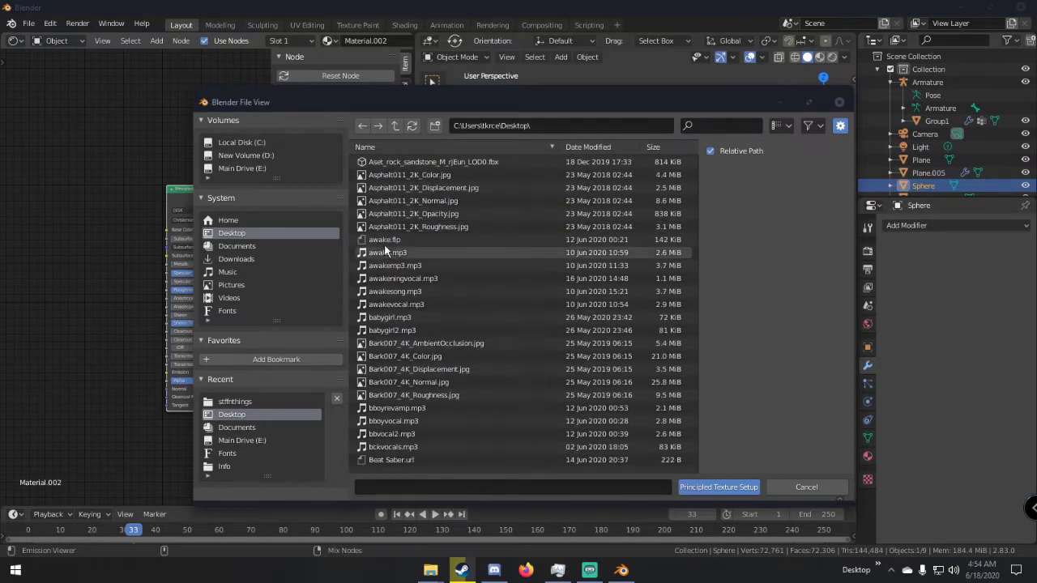
{"action": "left_click", "coordinate": [418, 317]}
{"action": "left_click", "coordinate": [413, 369], "text": "shift"}
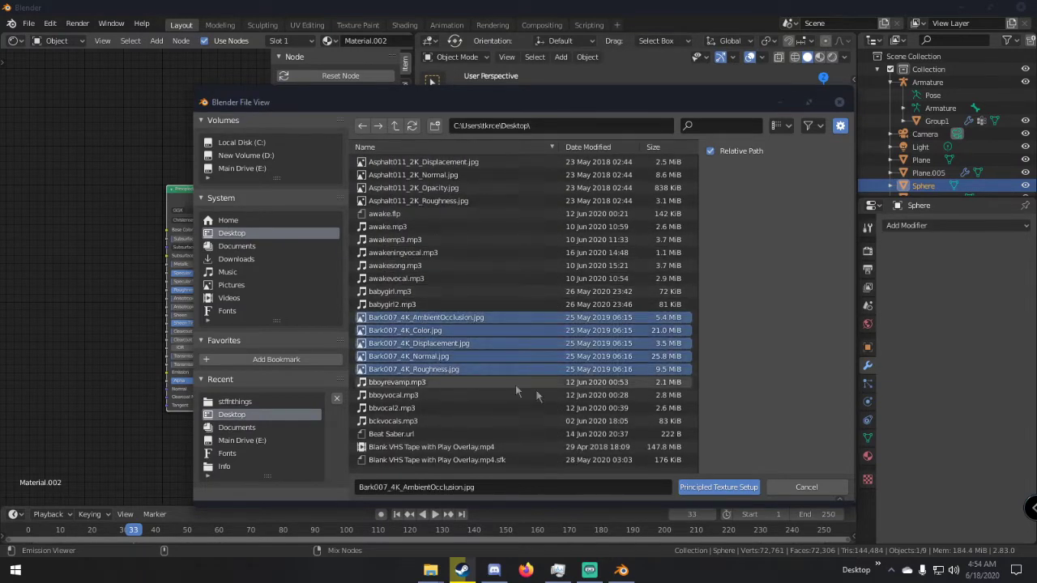
{"action": "left_click", "coordinate": [718, 487]}
{"action": "scroll", "coordinate": [50, 277], "scroll_direction": "down", "scroll_amount": 5}
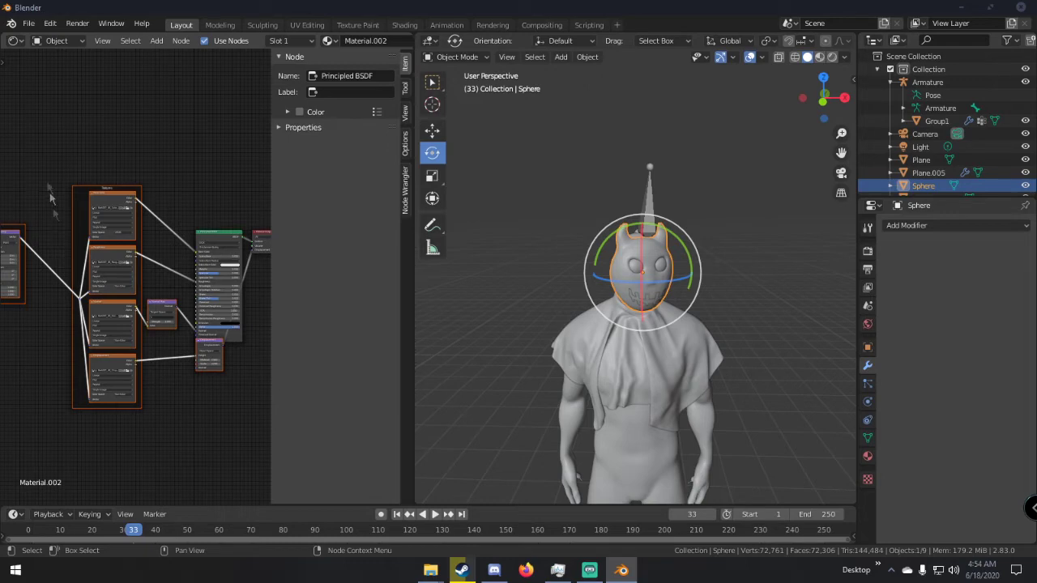
{"action": "scroll", "coordinate": [133, 239], "scroll_direction": "up", "scroll_amount": 2}
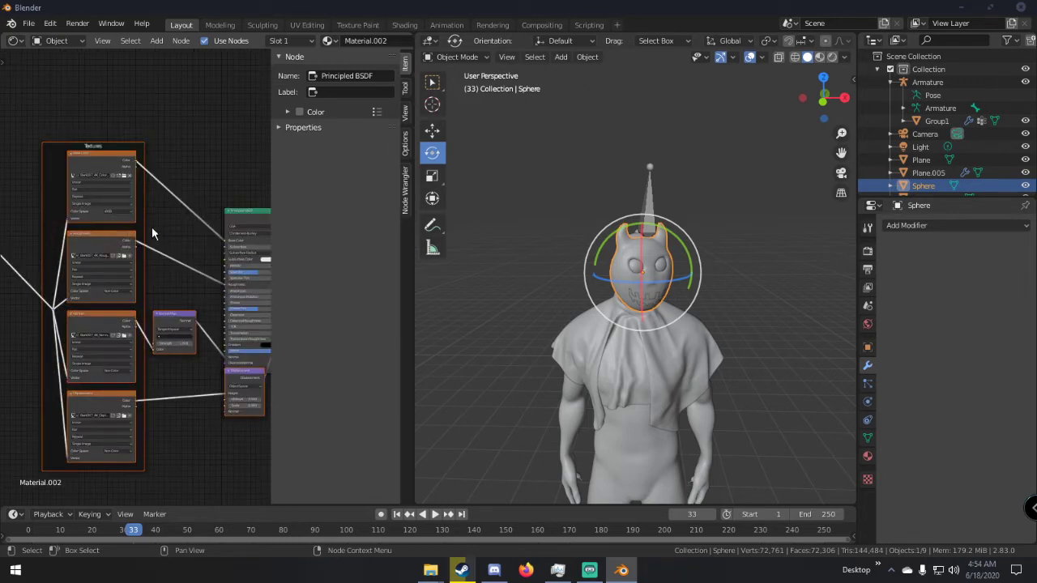
{"action": "scroll", "coordinate": [137, 271], "scroll_direction": "up", "scroll_amount": 2}
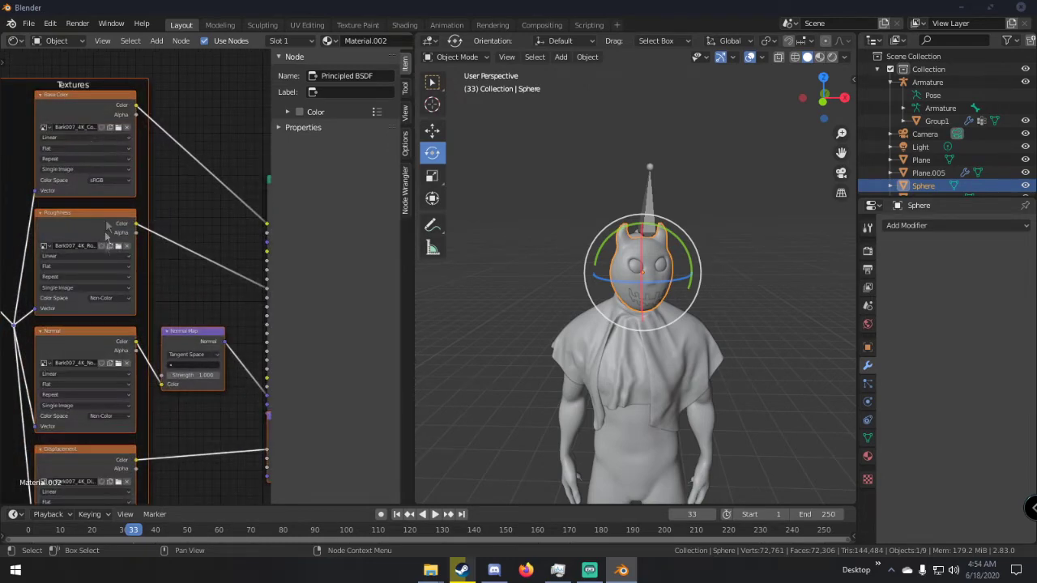
Unwrap the whole mask mesh with Smart UV Project at the default settings, and return to Object Mode.
{"action": "scroll", "coordinate": [734, 268], "scroll_direction": "up", "scroll_amount": 2}
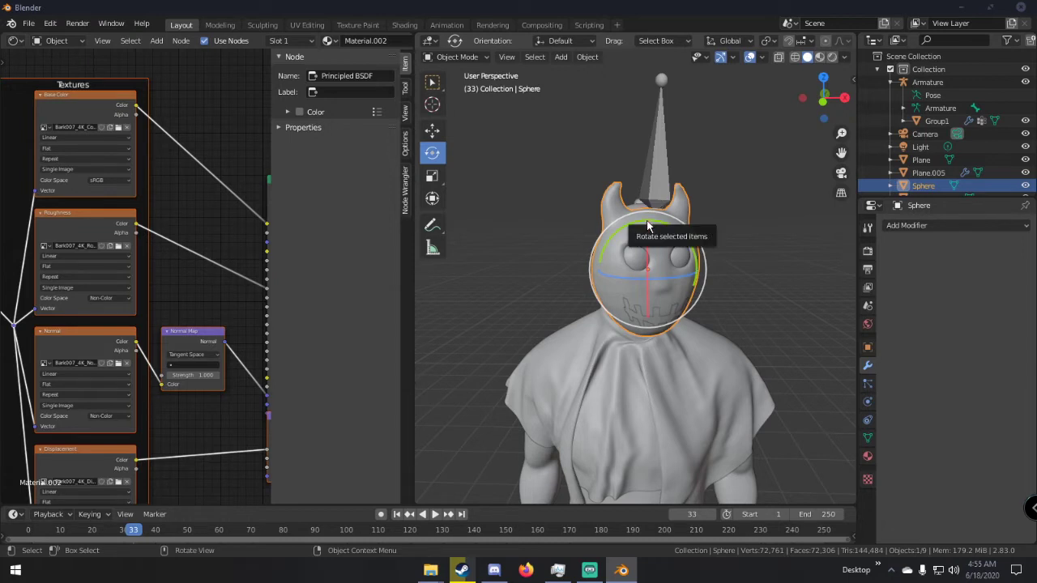
{"action": "key", "text": "Tab"}
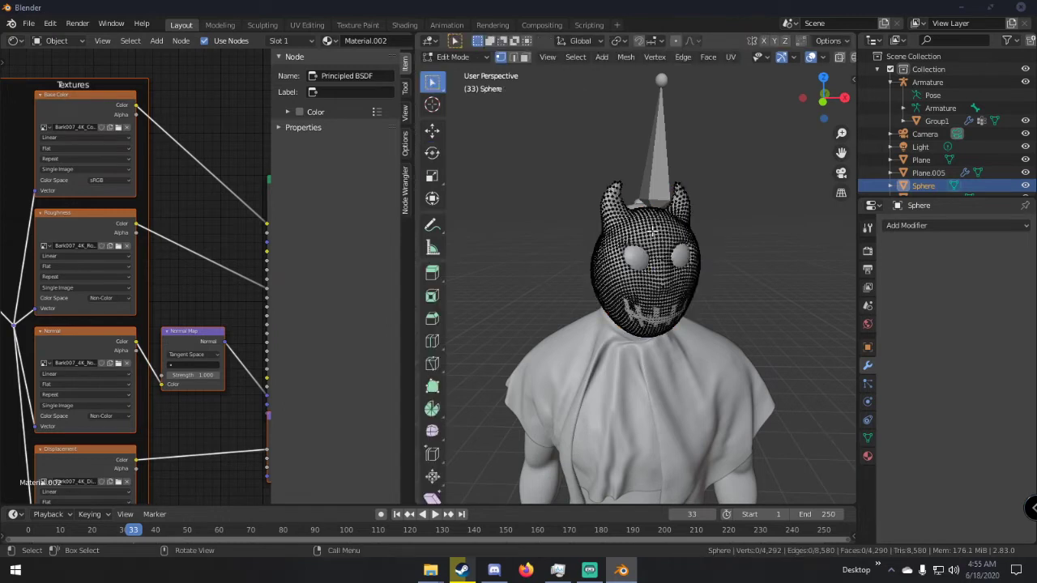
{"action": "key", "text": "a"}
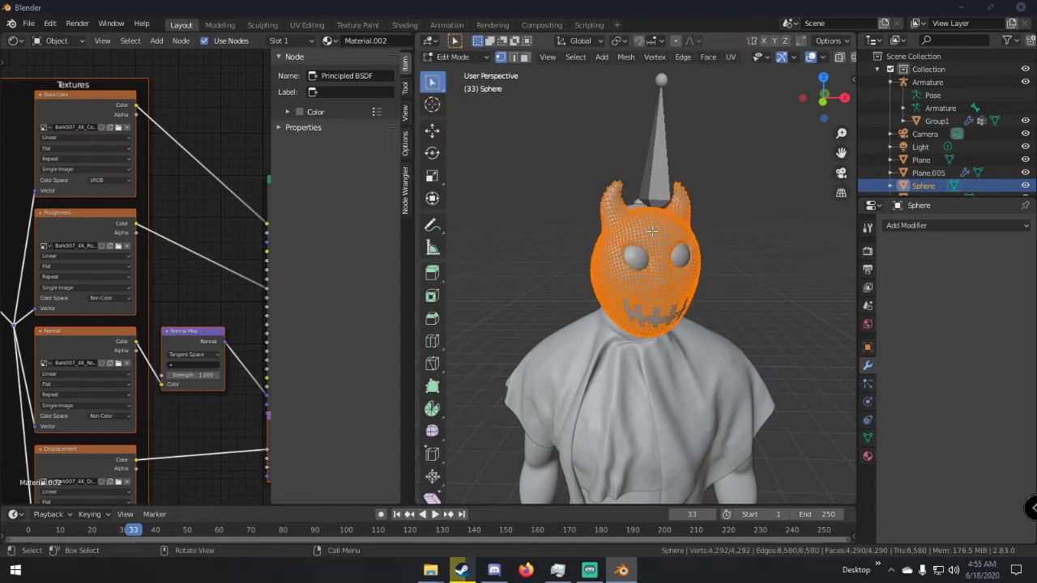
{"action": "key", "text": "u"}
{"action": "left_click", "coordinate": [641, 262]}
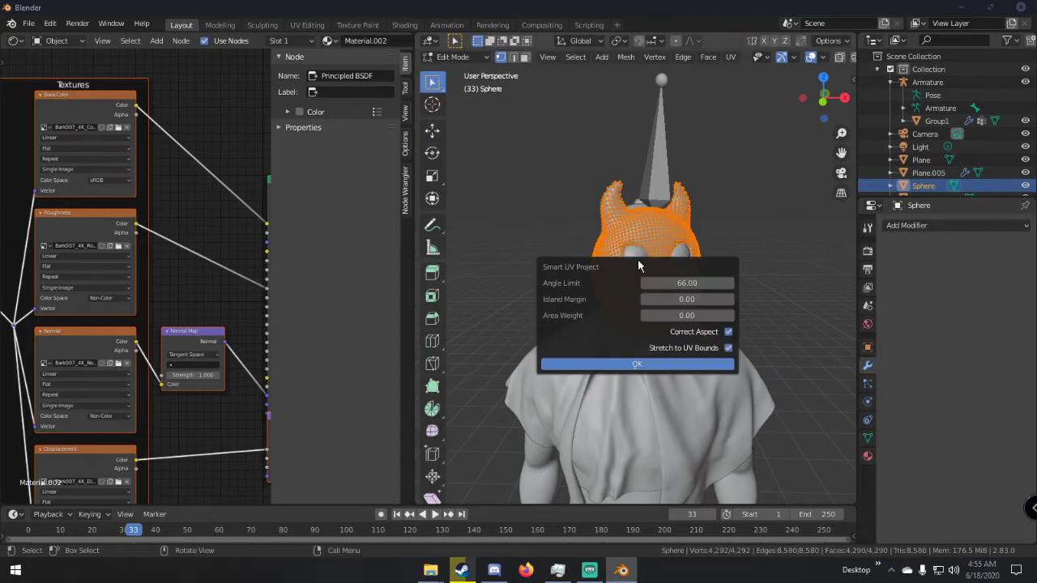
{"action": "left_click", "coordinate": [660, 364]}
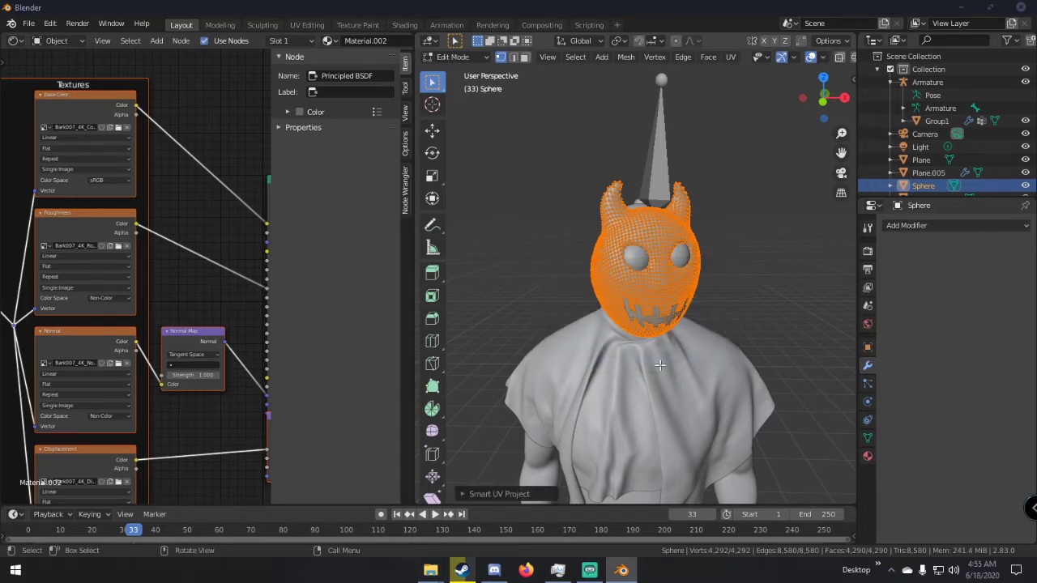
{"action": "key", "text": "Tab"}
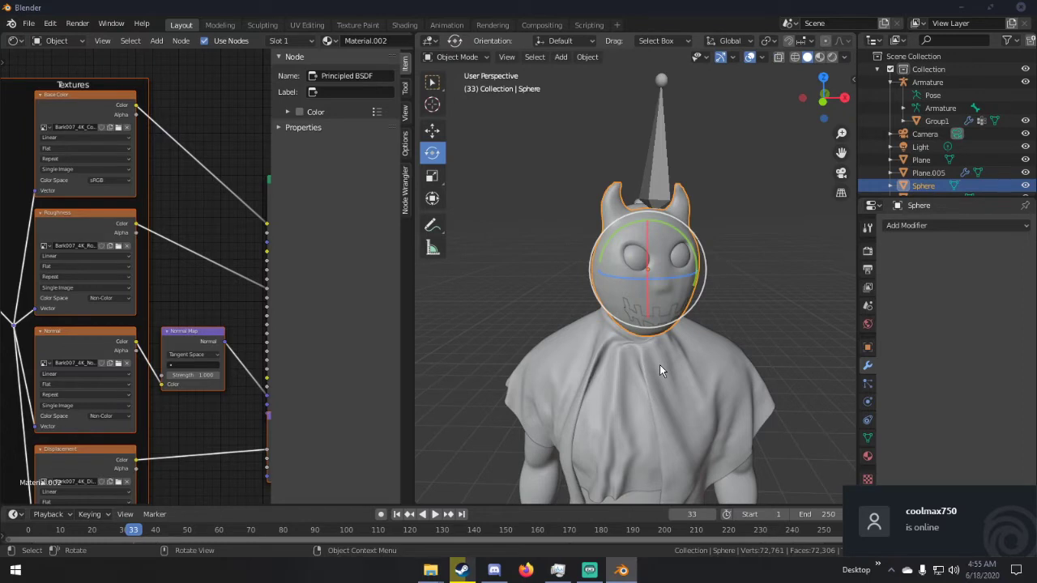
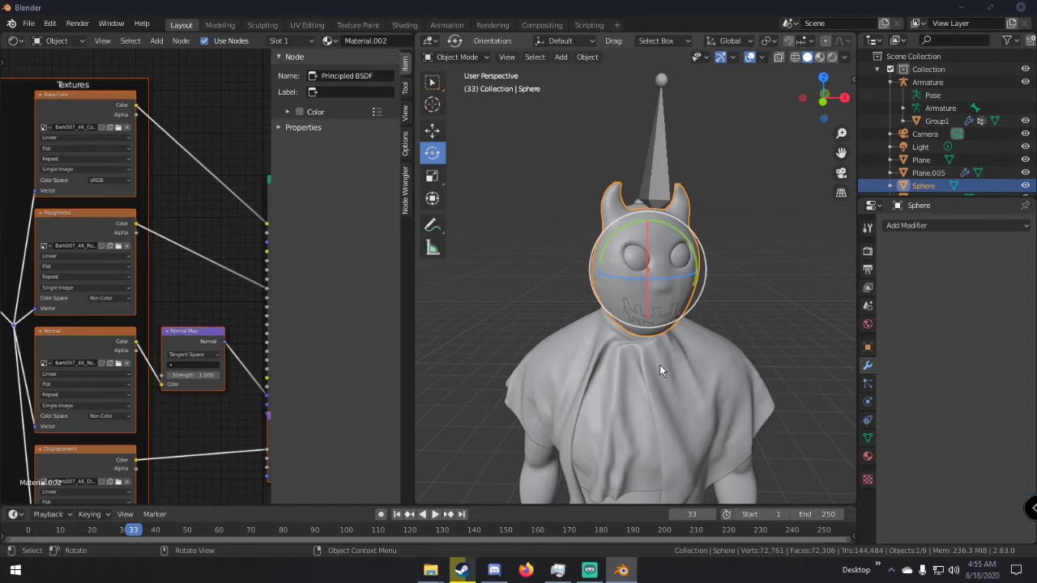
Unwrap the whole cape mesh with Smart UV Project at the default settings, and return to Object Mode.
{"action": "scroll", "coordinate": [634, 309], "scroll_direction": "down", "scroll_amount": 3}
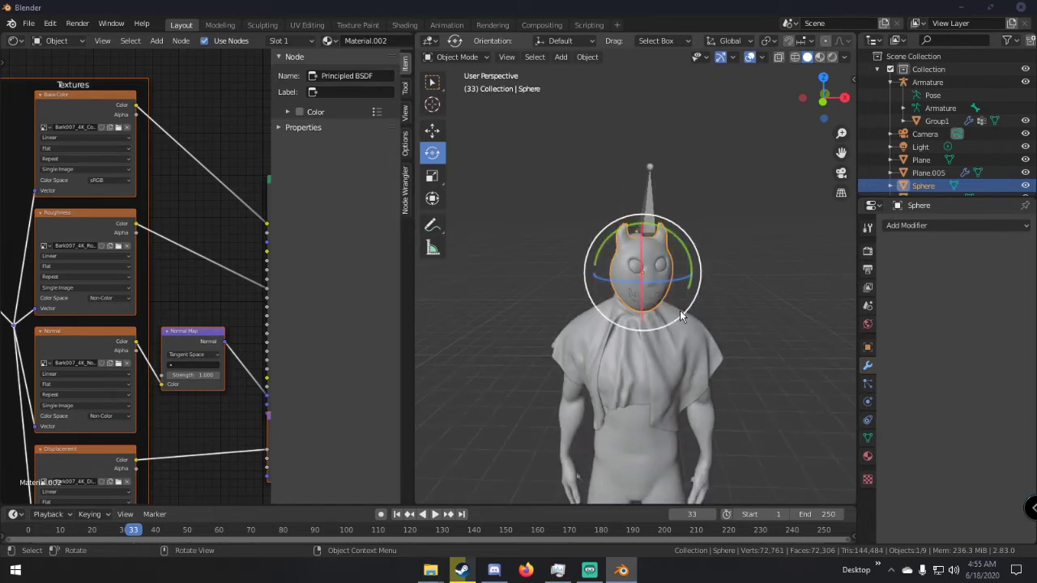
{"action": "middle_click_drag", "start_coordinate": [680, 310], "coordinate": [635, 291]}
{"action": "left_click", "coordinate": [713, 363]}
{"action": "key", "text": "Tab"}
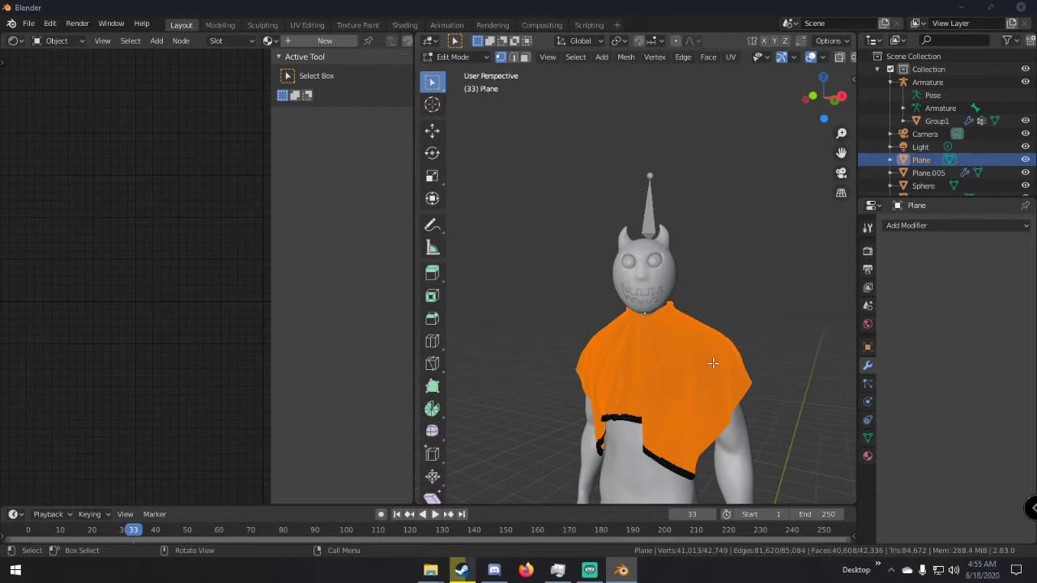
{"action": "middle_click_drag", "start_coordinate": [713, 363], "coordinate": [746, 396]}
{"action": "key", "text": "a"}
{"action": "key", "text": "u"}
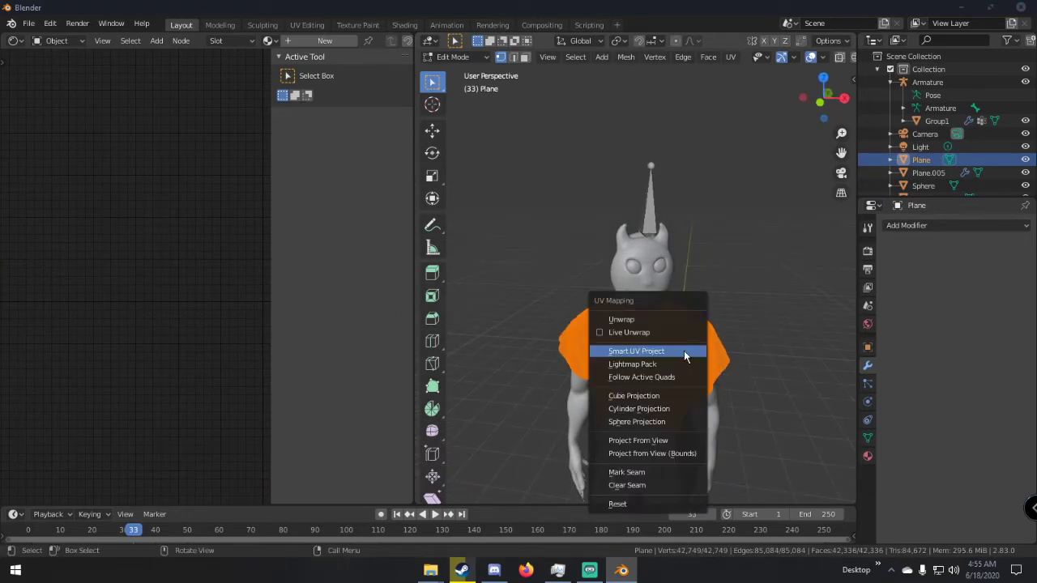
{"action": "left_click", "coordinate": [668, 350]}
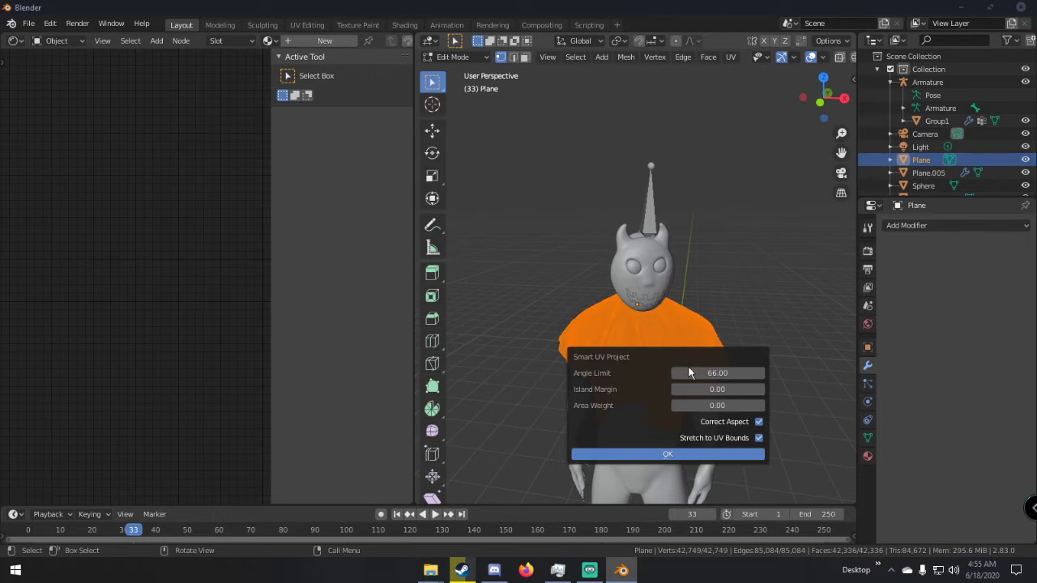
{"action": "key", "text": "Return"}
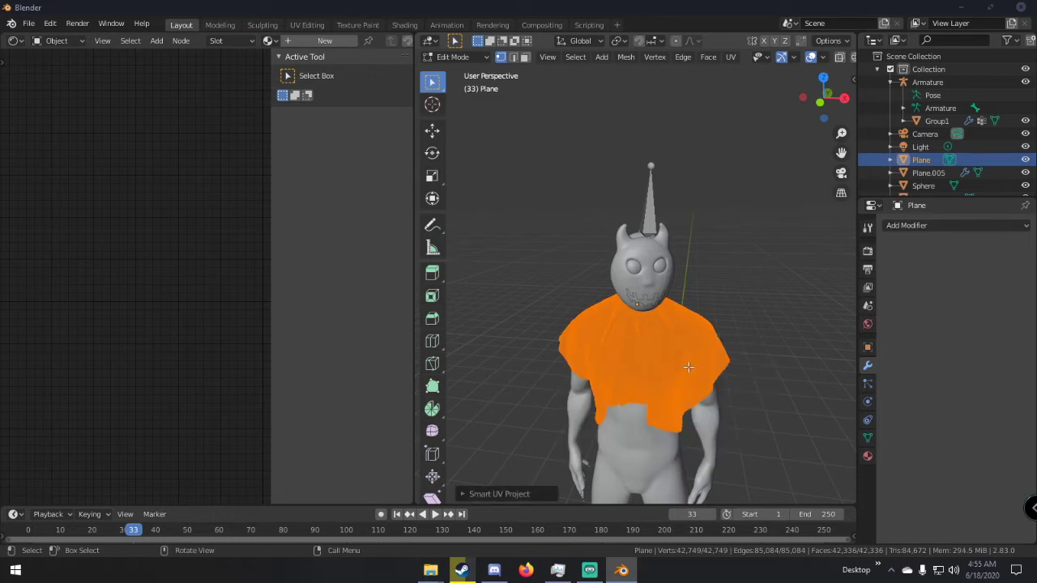
{"action": "key", "text": "Tab"}
Select the body mesh Group1, unwrap all of it with Smart UV Project at the default settings, and return to Object Mode.
{"action": "middle_click_drag", "start_coordinate": [689, 361], "coordinate": [687, 197], "text": "shift"}
{"action": "scroll", "coordinate": [687, 197], "scroll_direction": "up", "scroll_amount": 3}
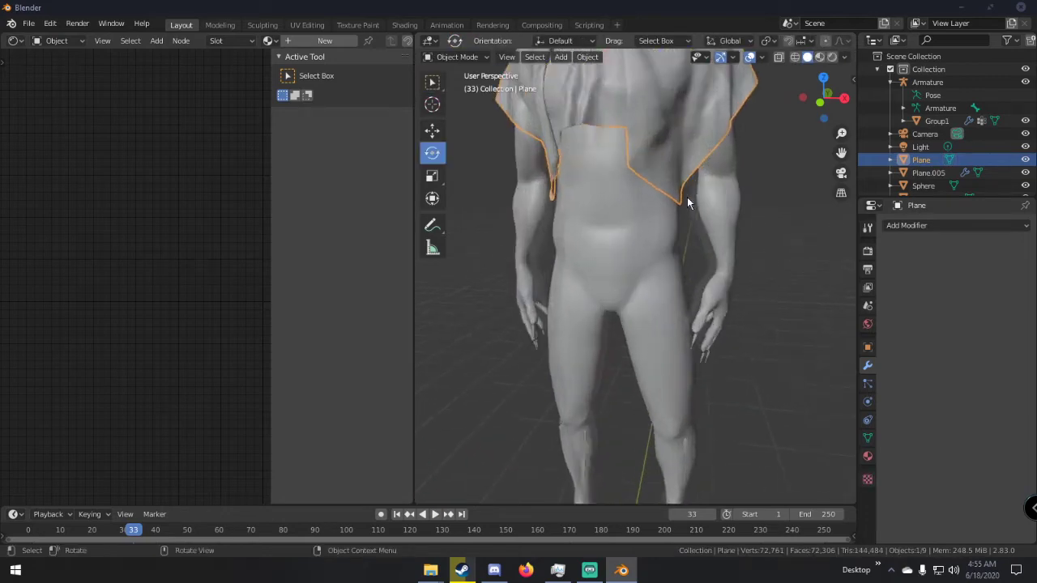
{"action": "left_click", "coordinate": [928, 122]}
{"action": "scroll", "coordinate": [666, 199], "scroll_direction": "down", "scroll_amount": 3}
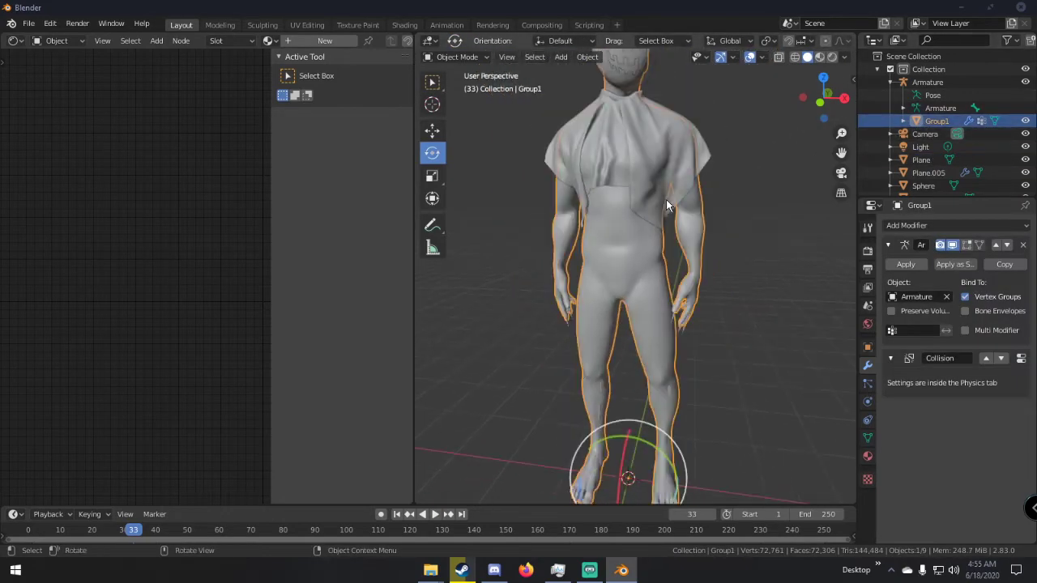
{"action": "key", "text": "Tab"}
{"action": "key", "text": "u"}
{"action": "left_click", "coordinate": [646, 212]}
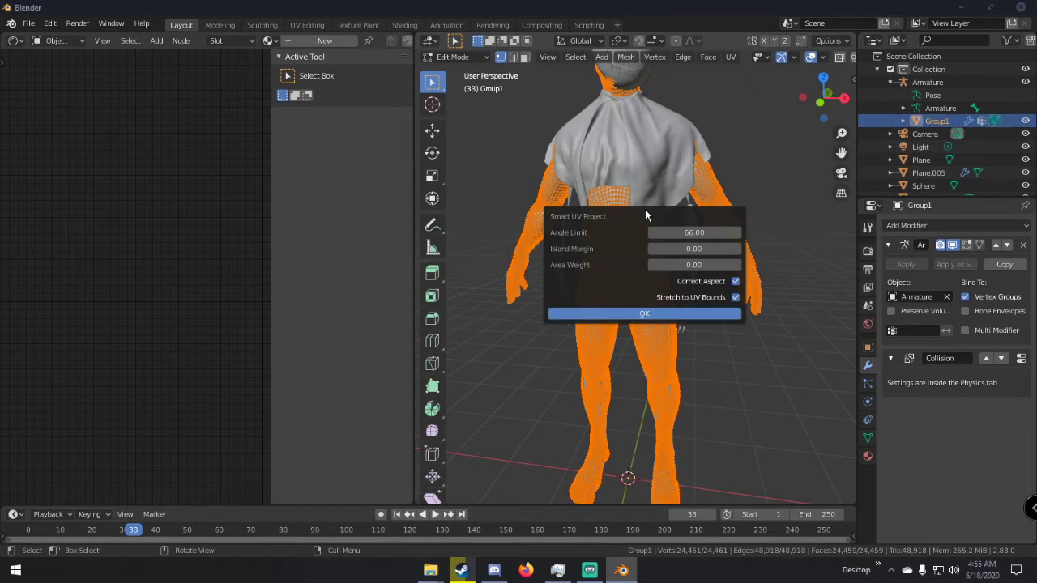
{"action": "left_click", "coordinate": [652, 312]}
{"action": "key", "text": "Tab"}
Select the cape and create a new material for it.
{"action": "middle_click_drag", "start_coordinate": [651, 124], "coordinate": [657, 324]}
{"action": "left_click", "coordinate": [657, 323]}
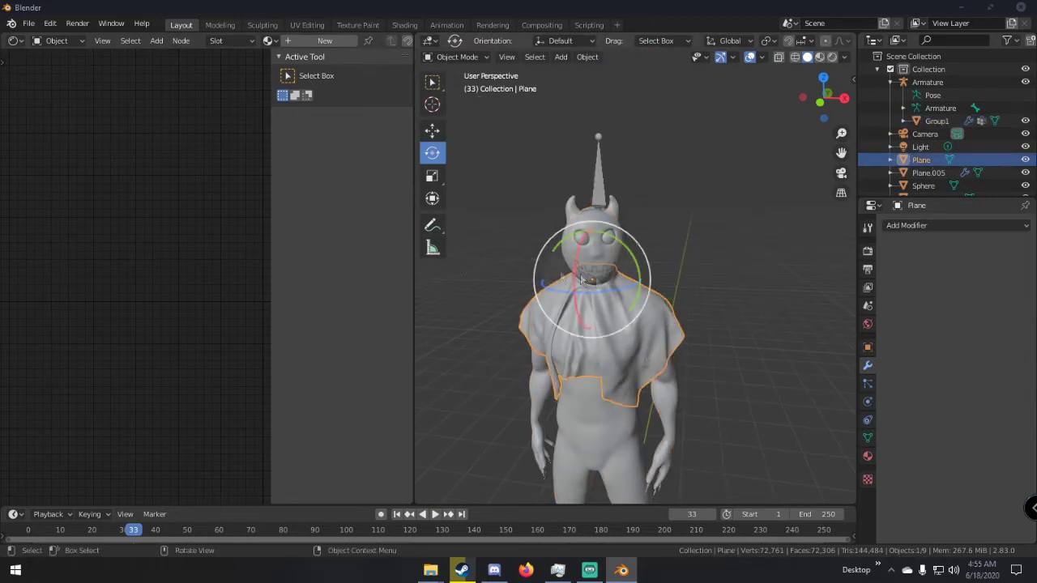
{"action": "left_click", "coordinate": [301, 41]}
{"action": "middle_click_drag", "start_coordinate": [210, 177], "coordinate": [89, 167]}
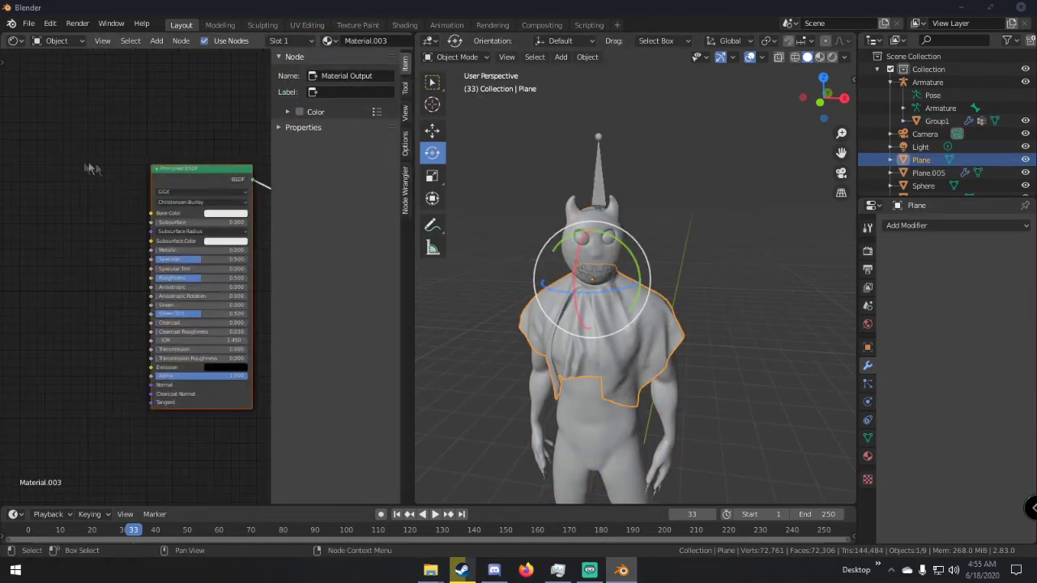
Run Principled Texture Setup on the cape's Principled BSDF with the Fabric029_4K Color, Displacement, Normal and Roughness images from the Desktop.
{"action": "left_click", "coordinate": [219, 177]}
{"action": "key", "text": "ctrl+shift+t"}
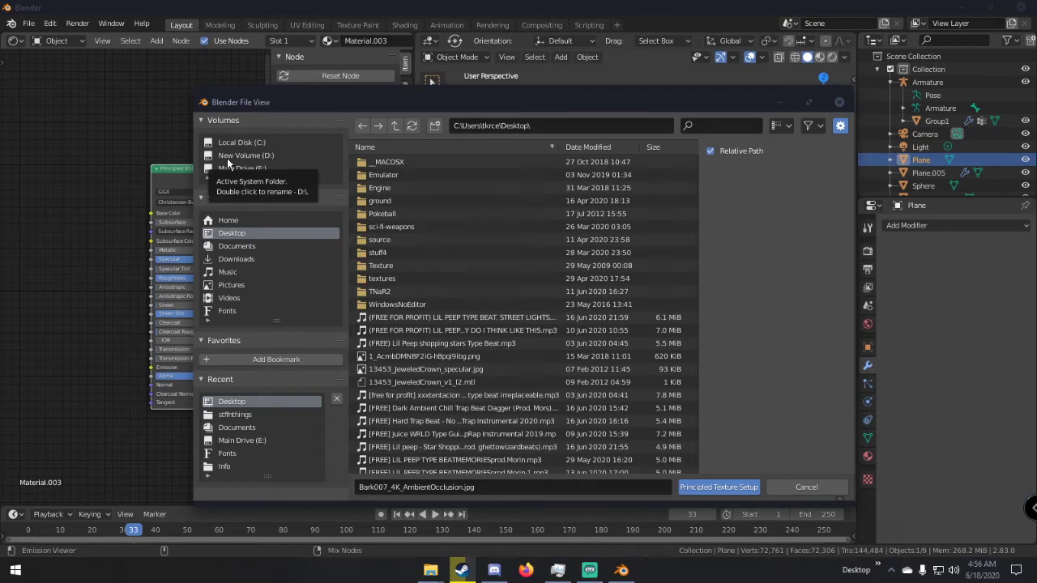
{"action": "scroll", "coordinate": [477, 259], "scroll_direction": "down", "scroll_amount": 10}
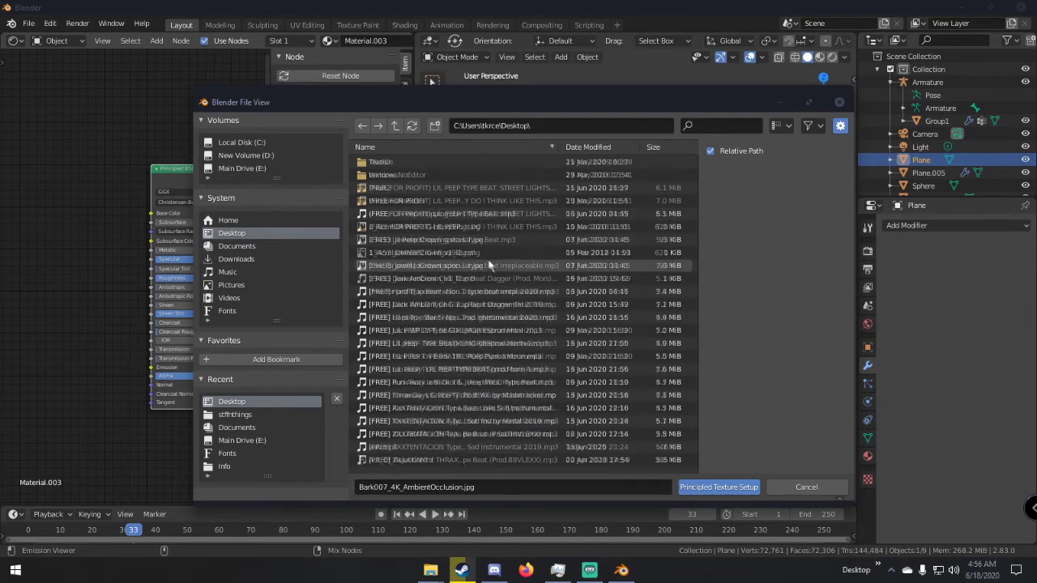
{"action": "scroll", "coordinate": [477, 263], "scroll_direction": "down", "scroll_amount": 15}
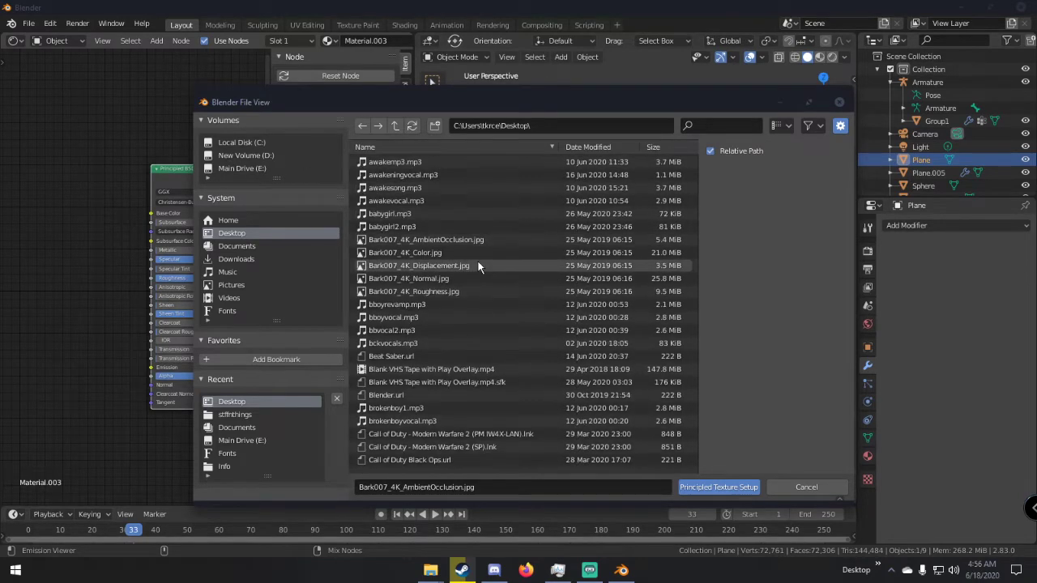
{"action": "scroll", "coordinate": [478, 267], "scroll_direction": "down", "scroll_amount": 15}
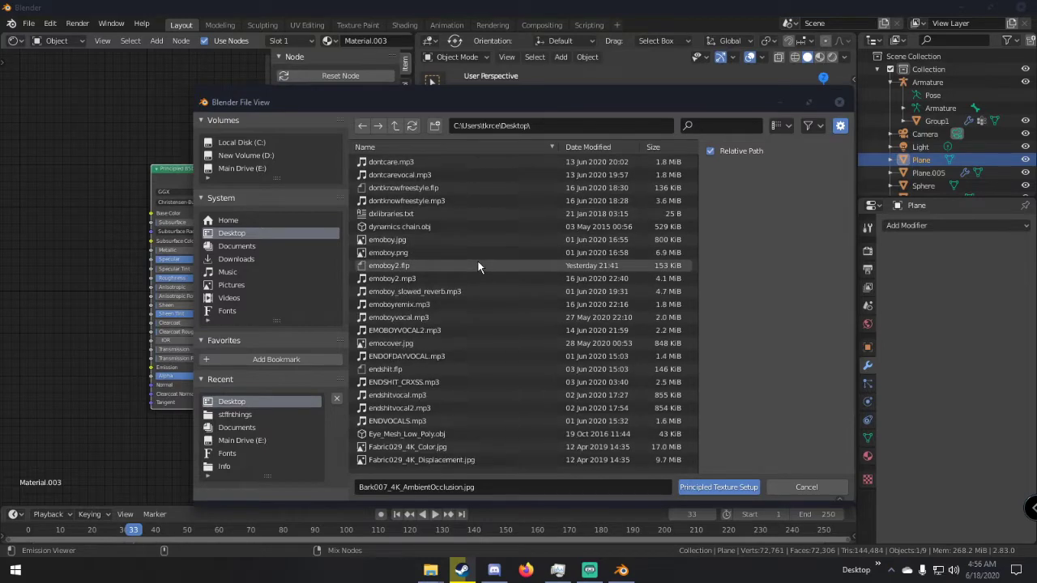
{"action": "left_click", "coordinate": [399, 369]}
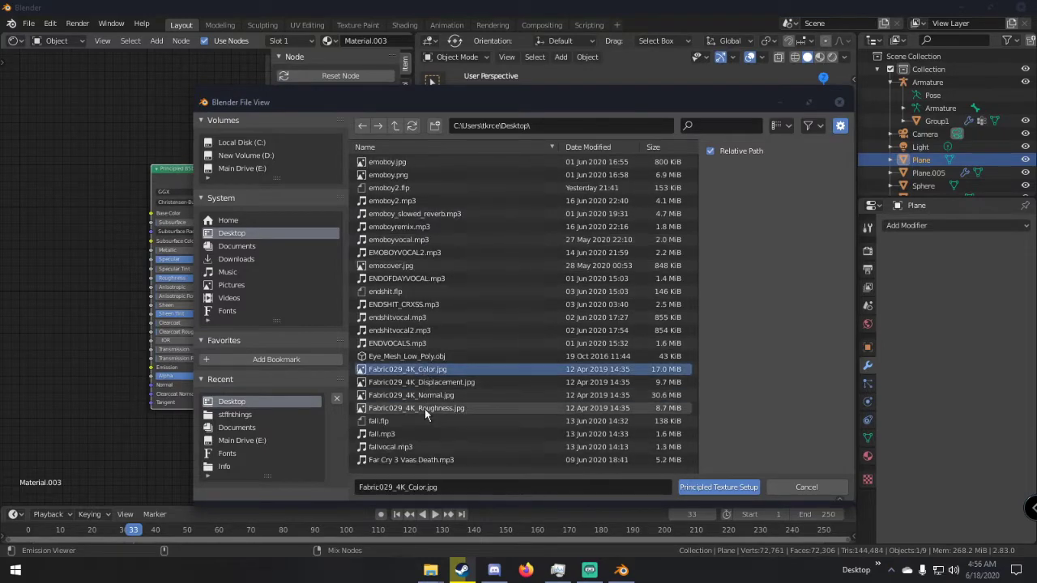
{"action": "left_click", "coordinate": [416, 408], "text": "shift"}
{"action": "left_click", "coordinate": [705, 487]}
{"action": "middle_click_drag", "start_coordinate": [664, 357], "coordinate": [601, 298]}
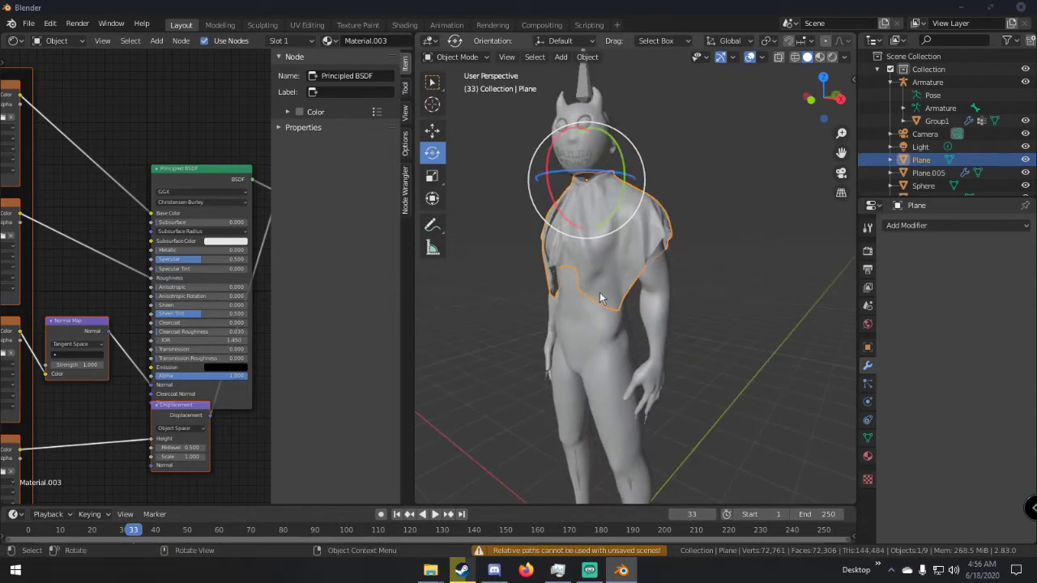
Save the scene in the Documents folder as TREEWARRIOR.blend.
{"action": "left_click", "coordinate": [28, 23]}
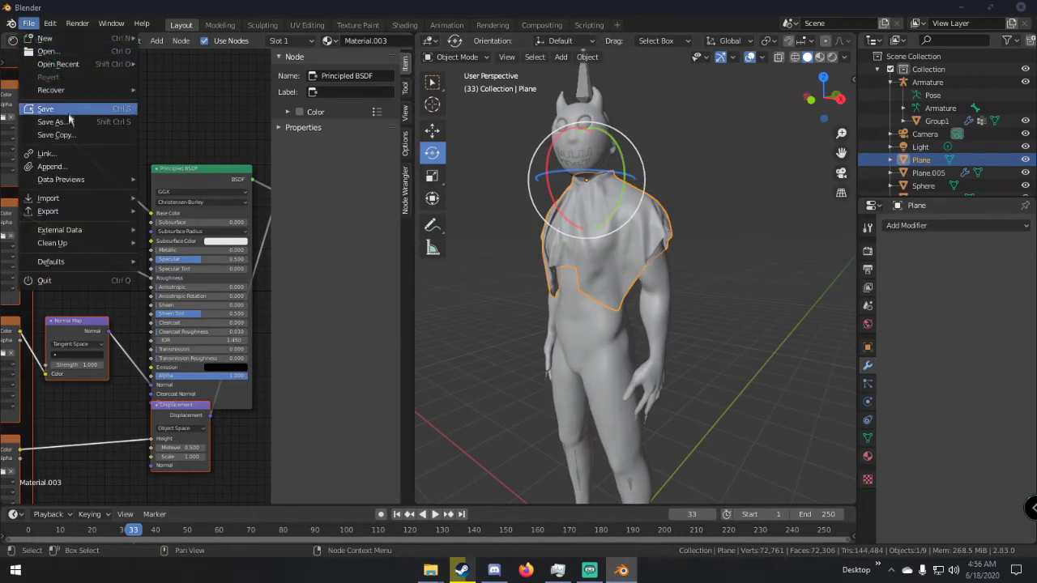
{"action": "left_click", "coordinate": [48, 124]}
{"action": "left_click", "coordinate": [412, 488]}
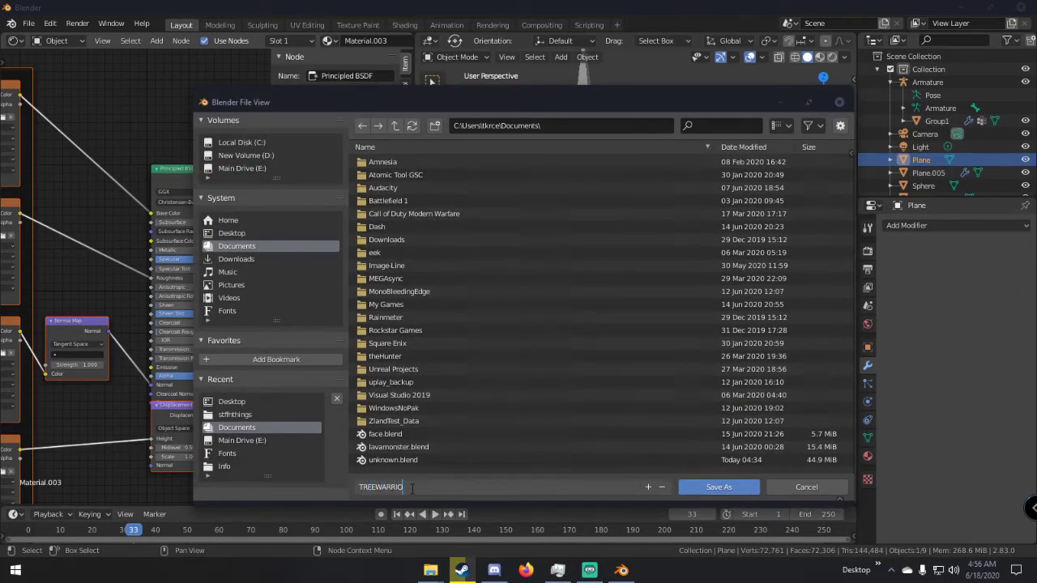
{"action": "left_click", "coordinate": [707, 487]}
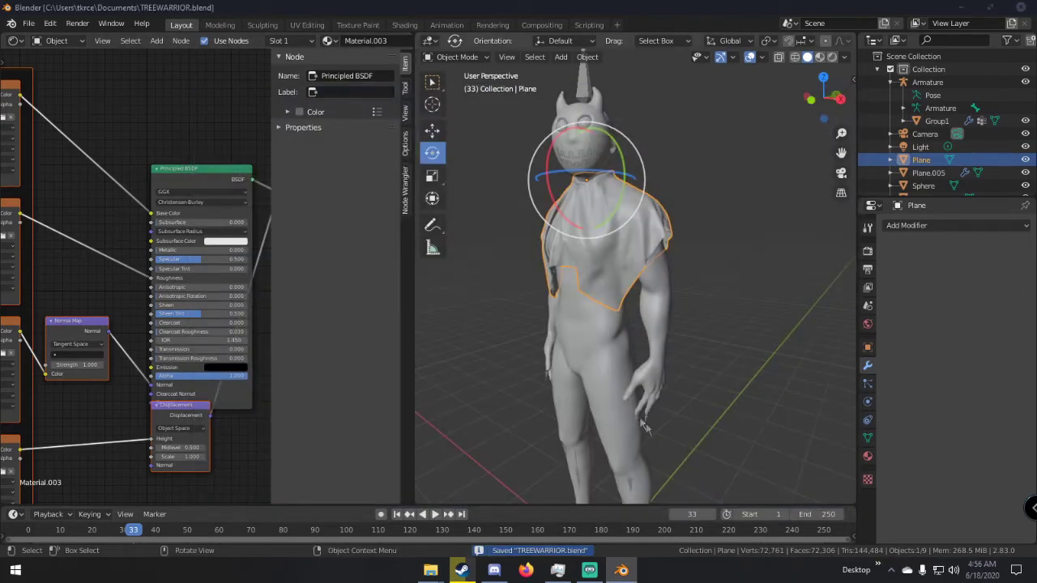
Select the body mesh and create a new material for it.
{"action": "scroll", "coordinate": [641, 381], "scroll_direction": "up", "scroll_amount": 4}
{"action": "middle_click_drag", "start_coordinate": [638, 343], "coordinate": [694, 364]}
{"action": "scroll", "coordinate": [665, 333], "scroll_direction": "down", "scroll_amount": 4}
{"action": "scroll", "coordinate": [695, 367], "scroll_direction": "up", "scroll_amount": 4}
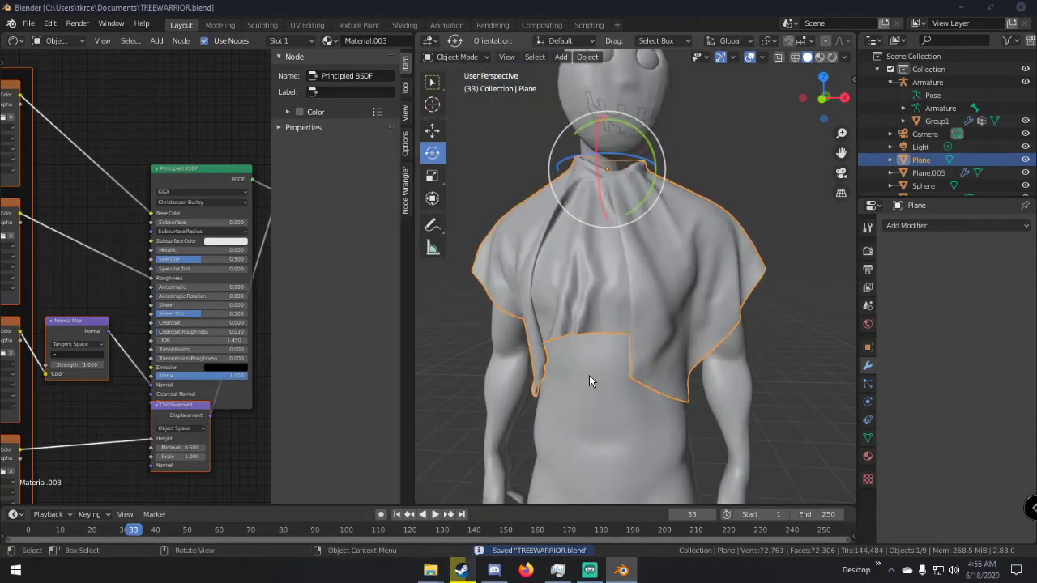
{"action": "left_click", "coordinate": [589, 376]}
{"action": "left_click", "coordinate": [312, 41]}
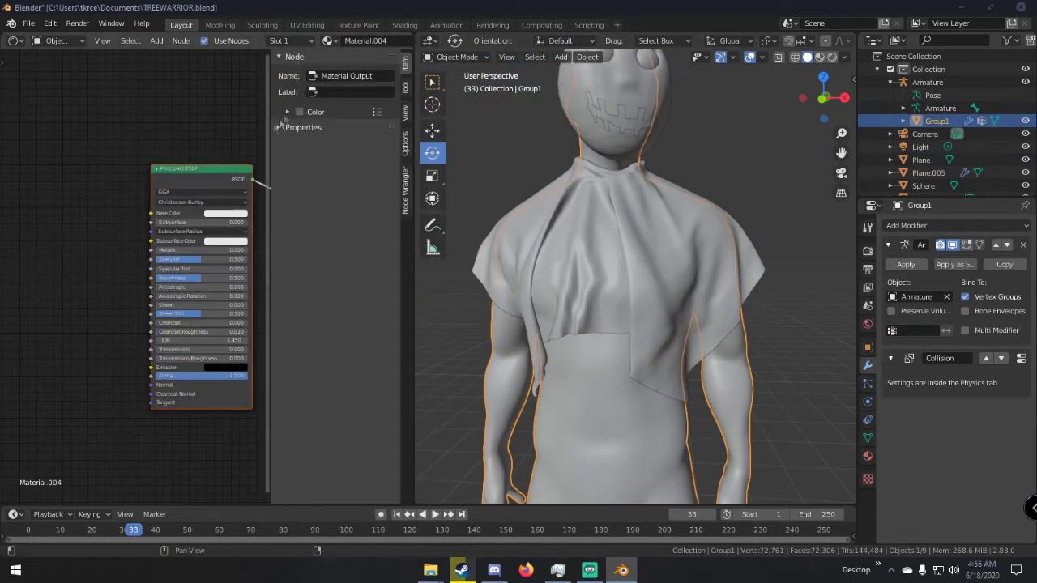
Look through the Desktop images in Principled Texture Setup for a texture set for the body, and close the file browser without loading any.
{"action": "key", "text": "ctrl+shift+t"}
{"action": "scroll", "coordinate": [465, 264], "scroll_direction": "down", "scroll_amount": 15}
{"action": "scroll", "coordinate": [467, 259], "scroll_direction": "down", "scroll_amount": 12}
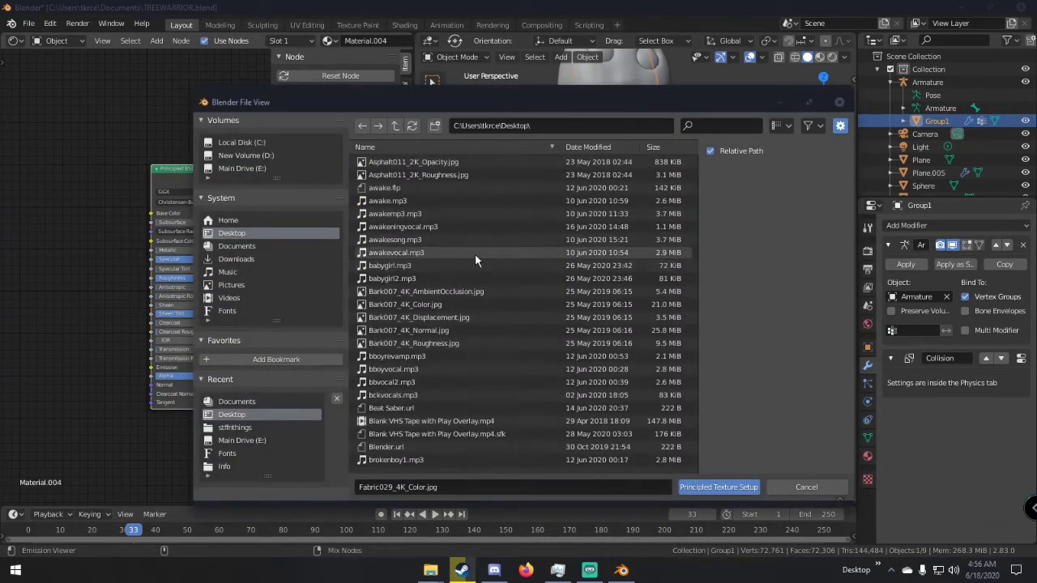
{"action": "scroll", "coordinate": [471, 255], "scroll_direction": "down", "scroll_amount": 12}
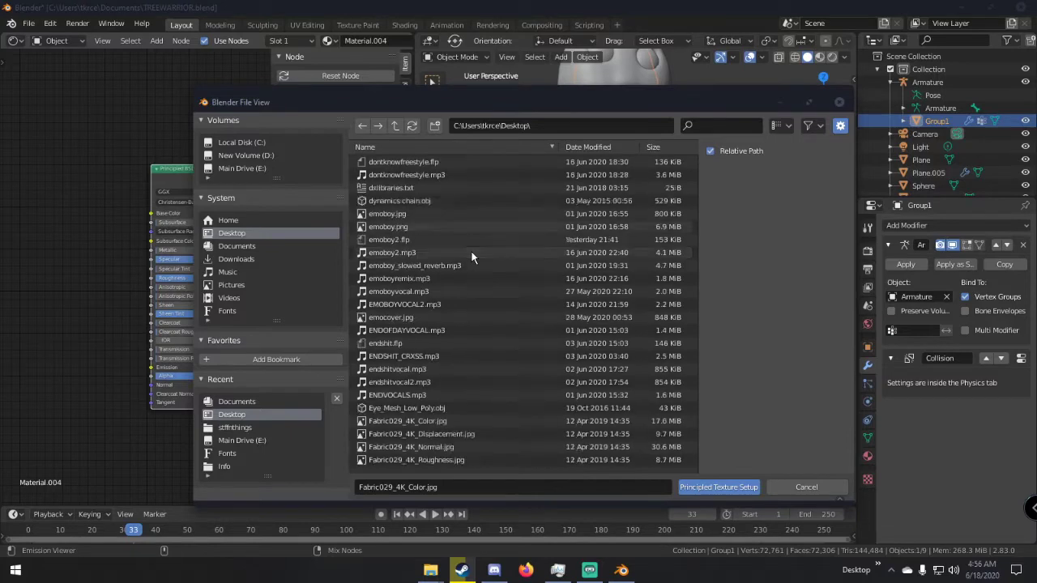
{"action": "scroll", "coordinate": [471, 255], "scroll_direction": "down", "scroll_amount": 6}
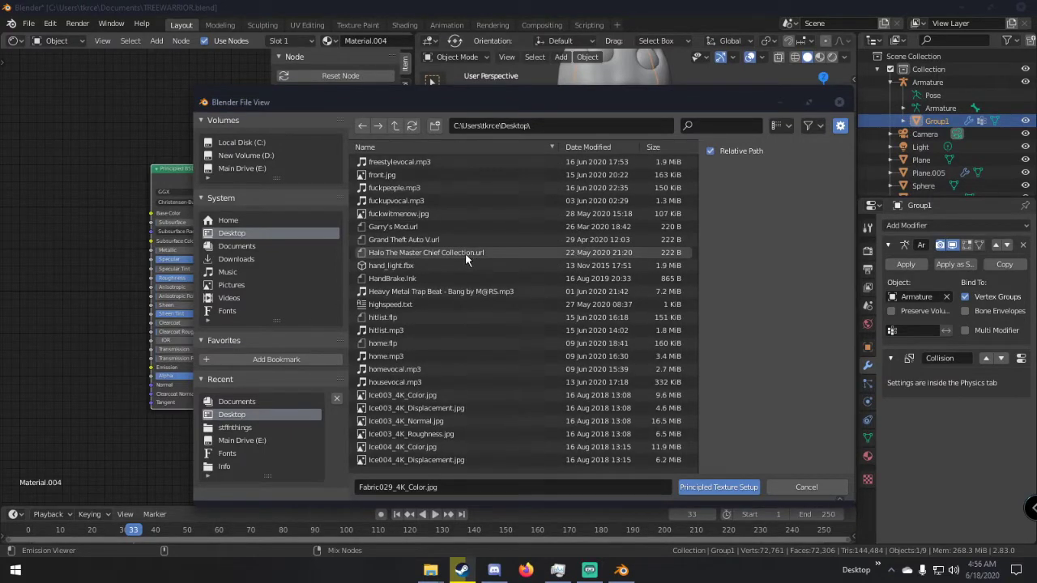
{"action": "scroll", "coordinate": [453, 253], "scroll_direction": "down", "scroll_amount": 8}
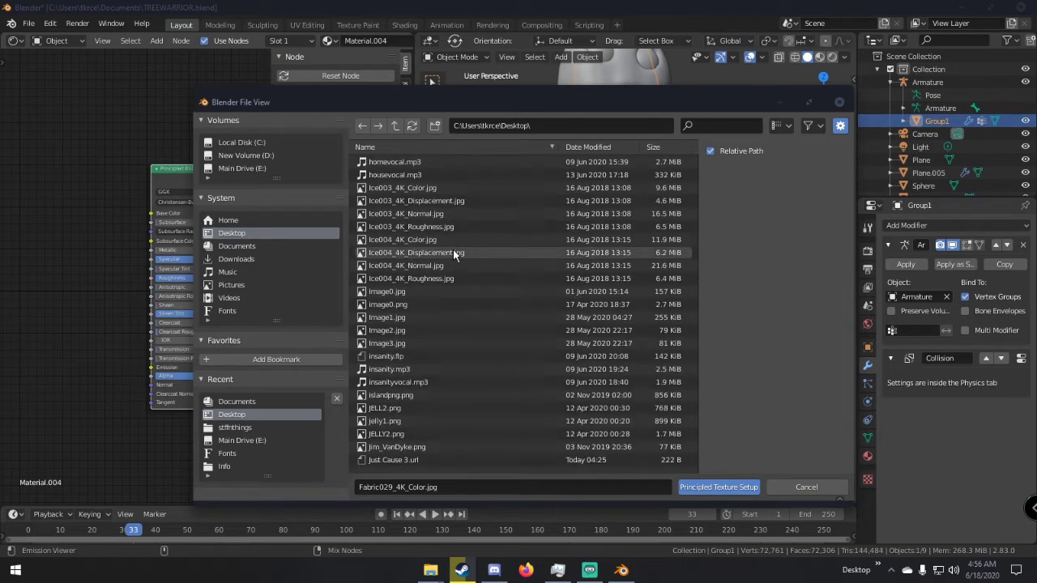
{"action": "scroll", "coordinate": [452, 253], "scroll_direction": "down", "scroll_amount": 10}
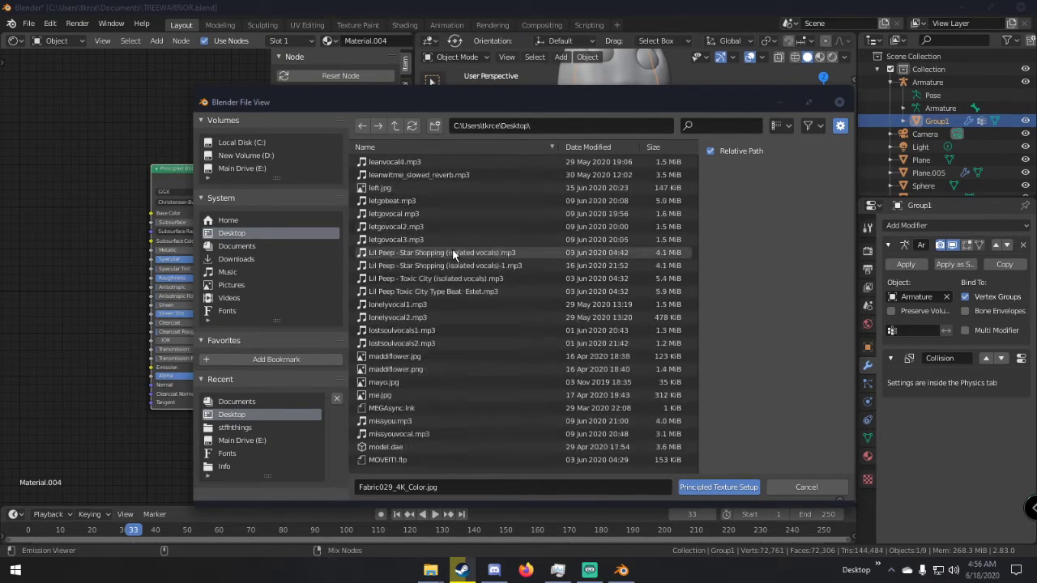
{"action": "scroll", "coordinate": [454, 255], "scroll_direction": "up", "scroll_amount": 12}
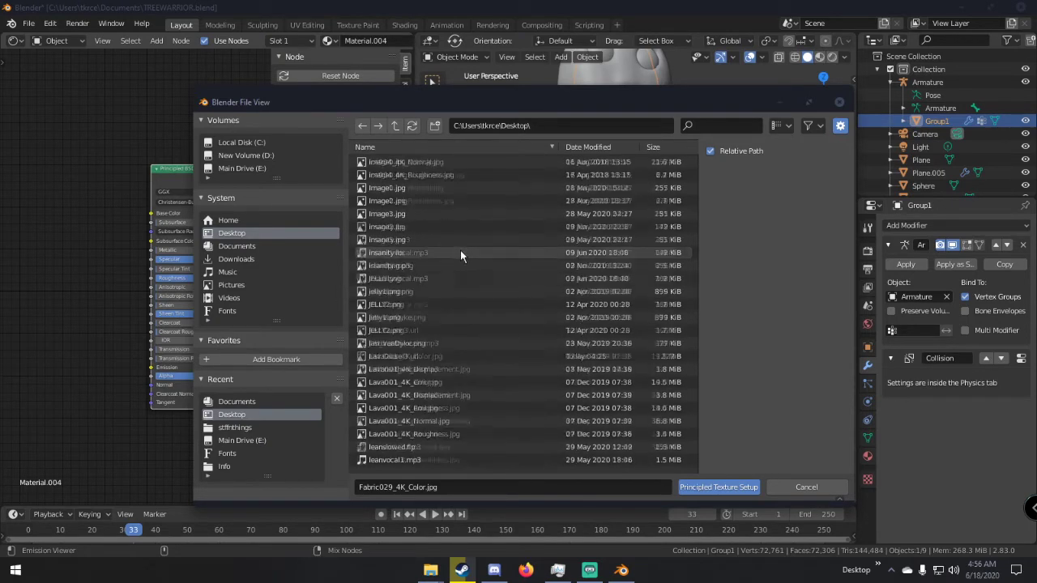
{"action": "scroll", "coordinate": [456, 264], "scroll_direction": "up", "scroll_amount": 10}
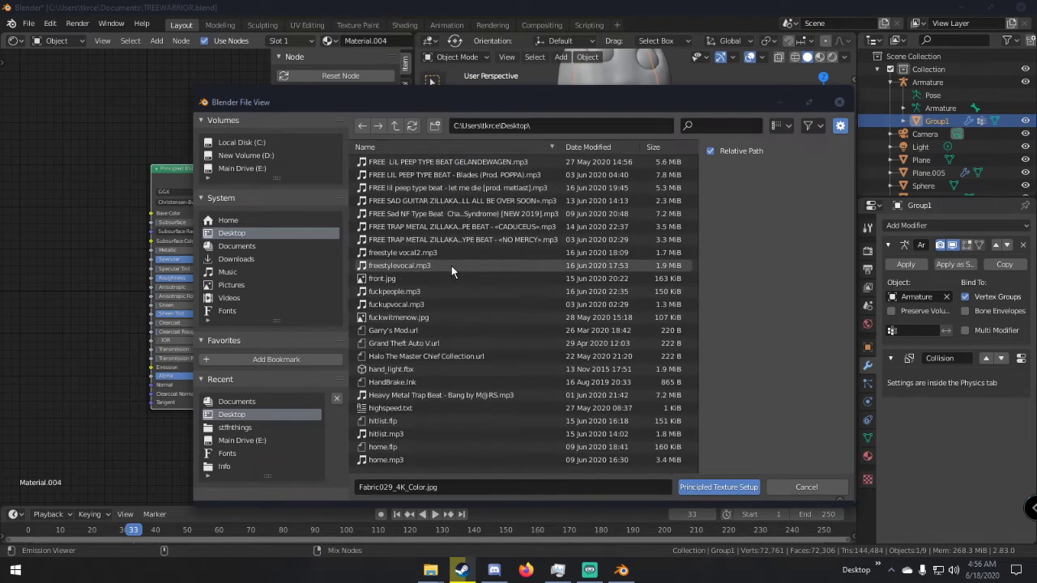
{"action": "left_click", "coordinate": [839, 103]}
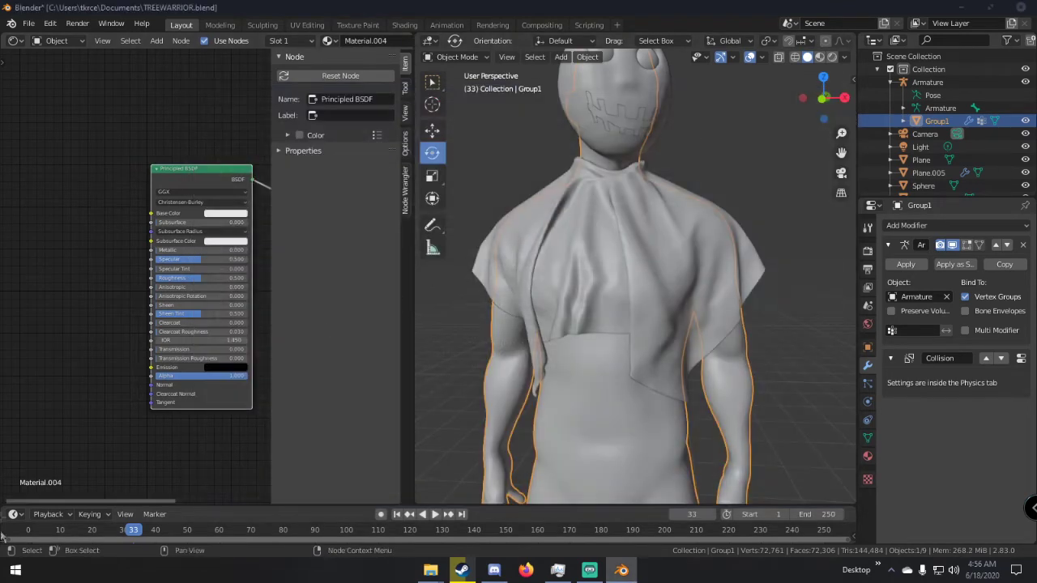
Search Windows for "ground" to locate the ground textures.
{"action": "key", "text": "super"}
{"action": "type", "text": "ground"}
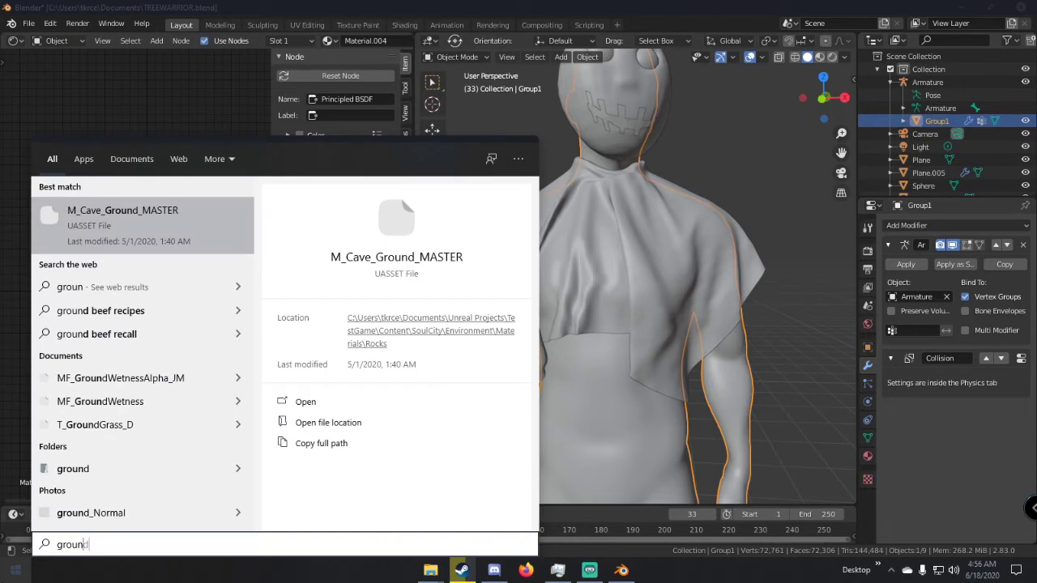
Search the computer for "ground_037", then close the search.
{"action": "type", "text": "_037"}
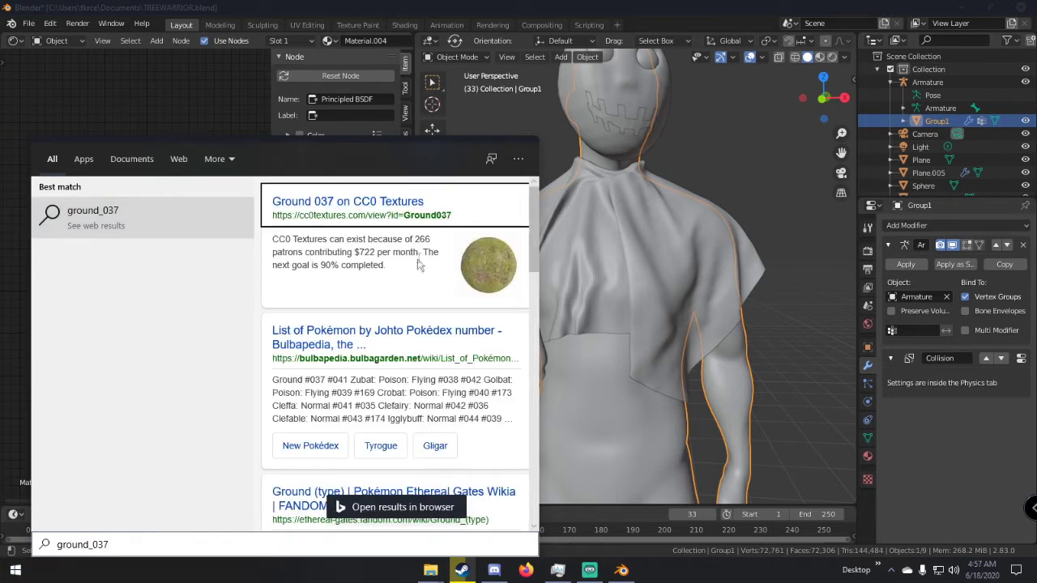
{"action": "left_click", "coordinate": [447, 7]}
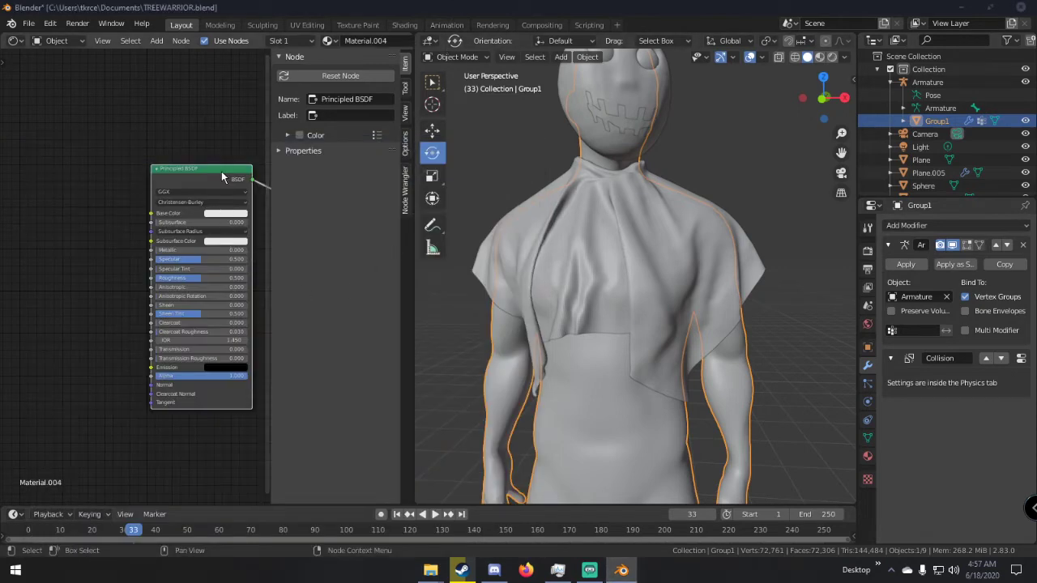
Start a Principled Texture Setup and look through the Main Drive (E:) for the Ground037 texture maps.
{"action": "key", "text": "ctrl+shift+t"}
{"action": "left_click", "coordinate": [242, 440]}
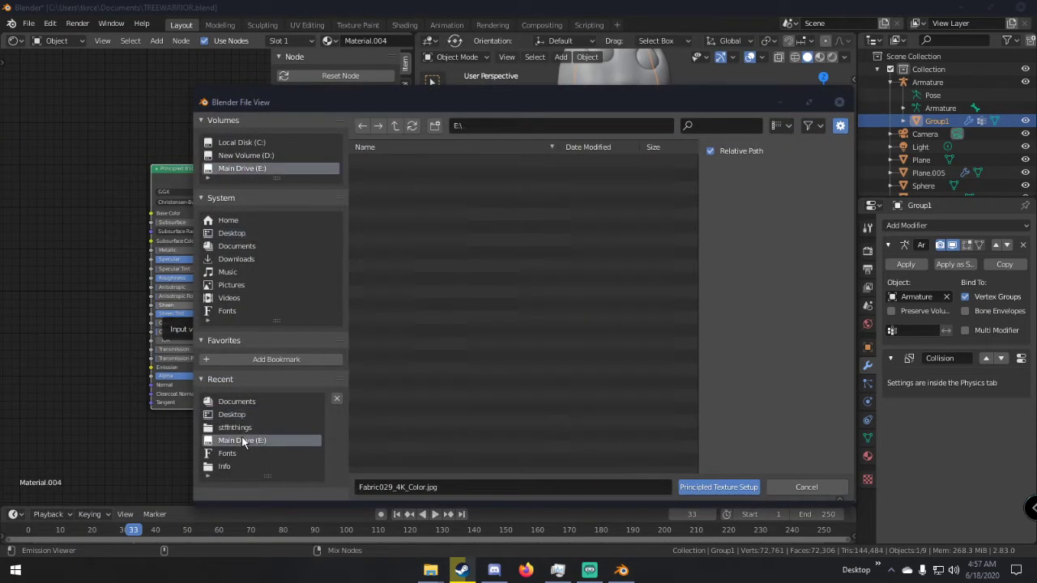
{"action": "scroll", "coordinate": [419, 393], "scroll_direction": "down", "scroll_amount": 10}
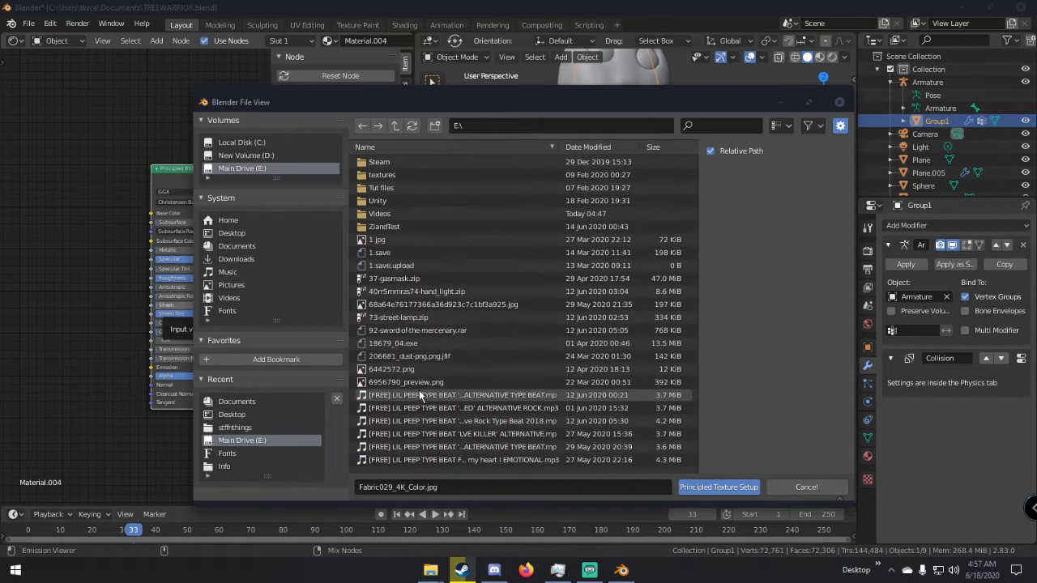
{"action": "scroll", "coordinate": [419, 390], "scroll_direction": "down", "scroll_amount": 10}
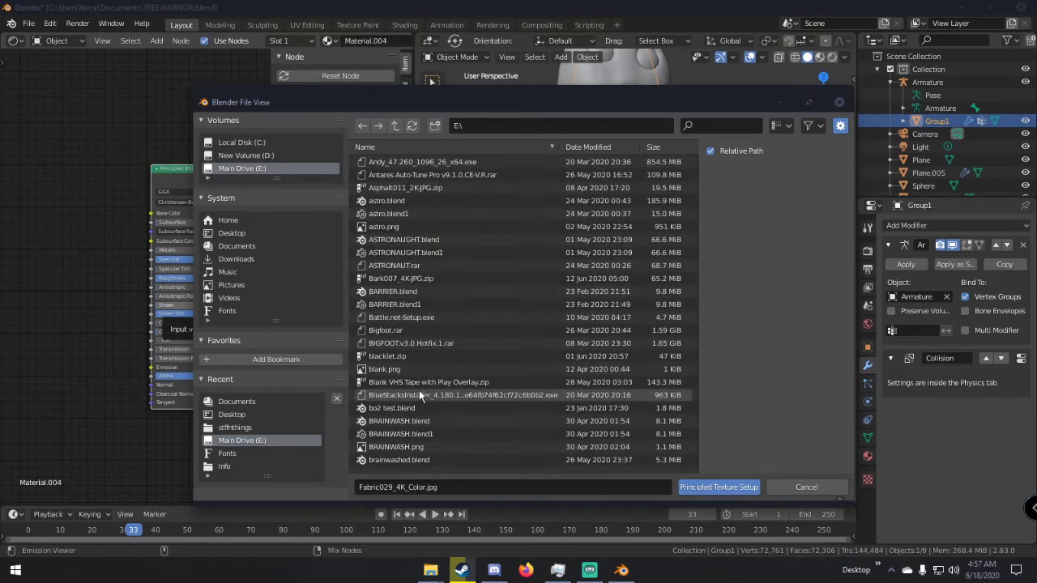
{"action": "scroll", "coordinate": [419, 395], "scroll_direction": "down", "scroll_amount": 10}
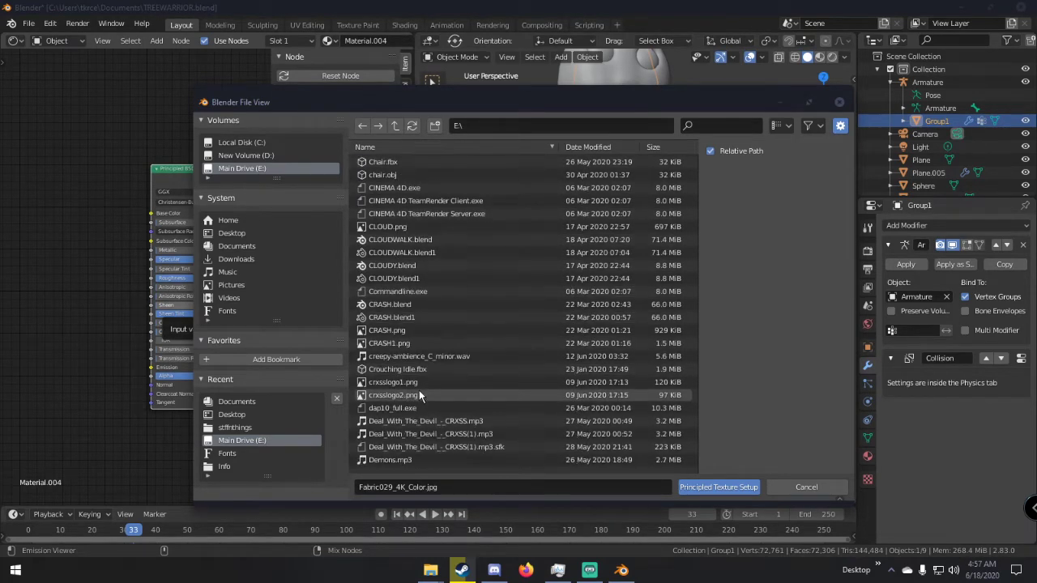
{"action": "scroll", "coordinate": [419, 393], "scroll_direction": "down", "scroll_amount": 10}
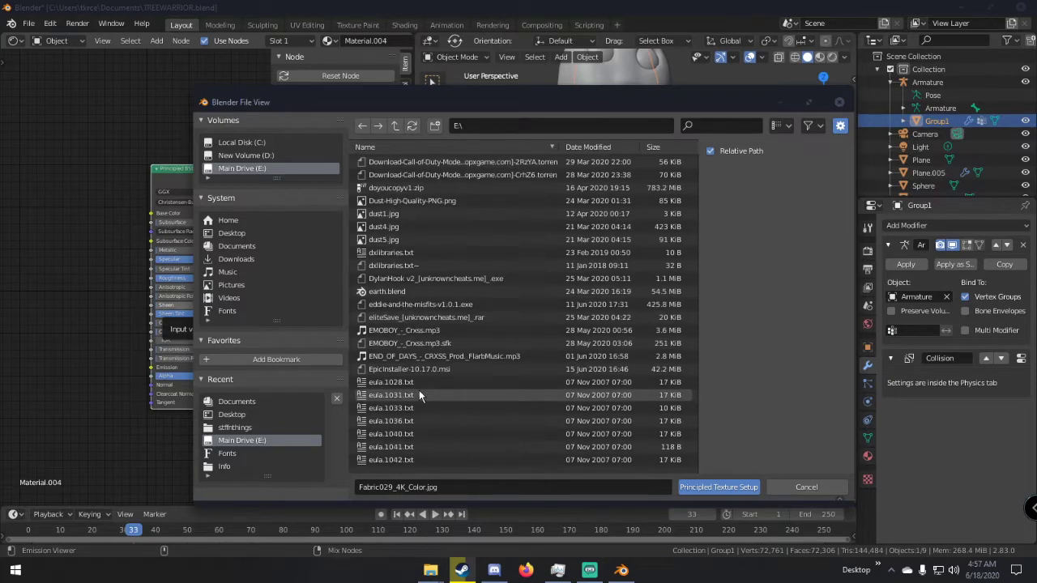
{"action": "scroll", "coordinate": [418, 394], "scroll_direction": "down", "scroll_amount": 10}
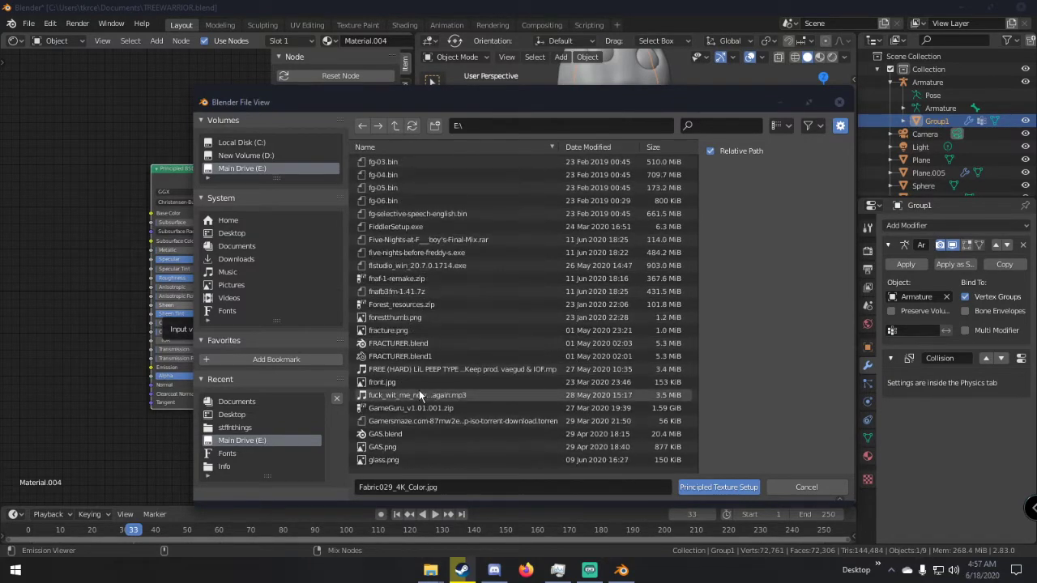
{"action": "scroll", "coordinate": [419, 394], "scroll_direction": "down", "scroll_amount": 3}
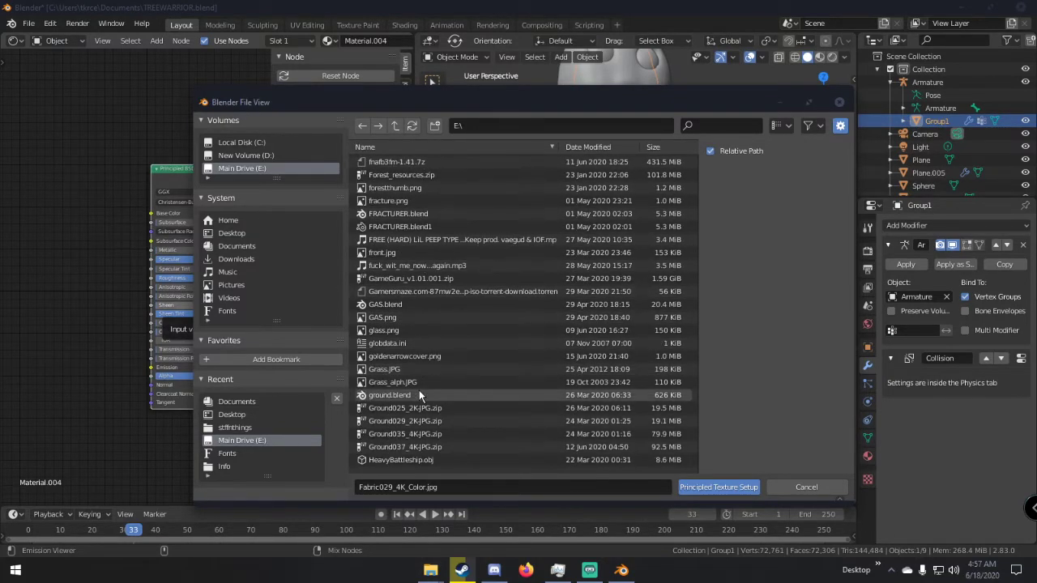
{"action": "scroll", "coordinate": [418, 392], "scroll_direction": "down", "scroll_amount": 1}
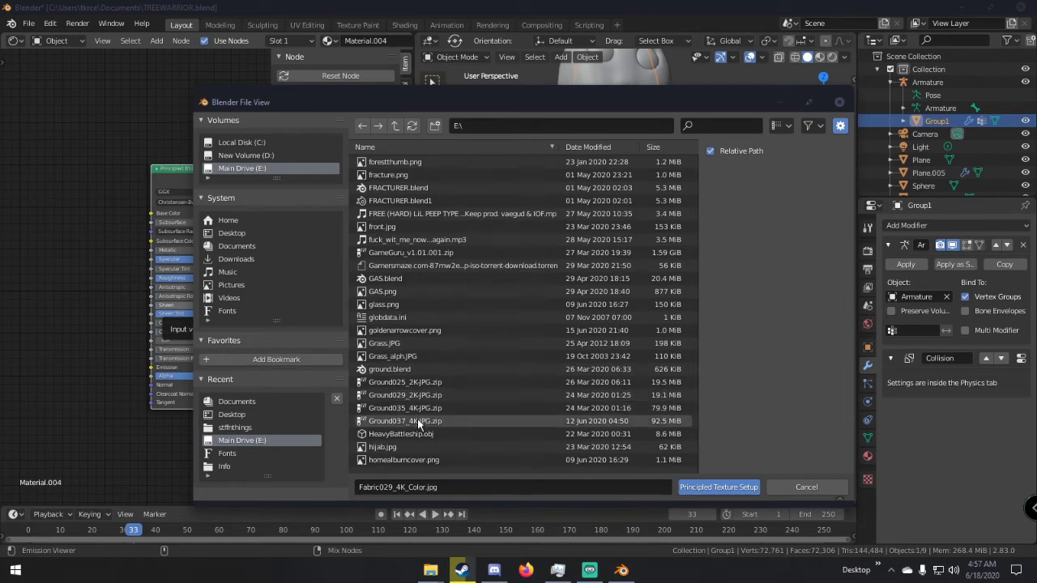
{"action": "scroll", "coordinate": [419, 423], "scroll_direction": "down", "scroll_amount": 5}
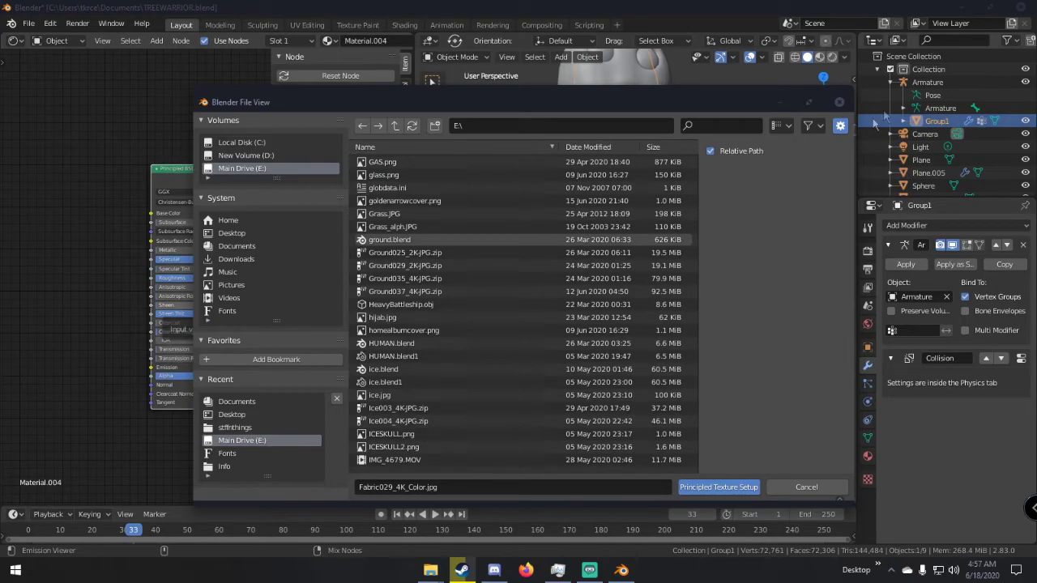
{"action": "left_click", "coordinate": [839, 102]}
Switch to File Explorer and search the Main Drive (E:) for "ground".
{"action": "mouse_move", "coordinate": [430, 569]}
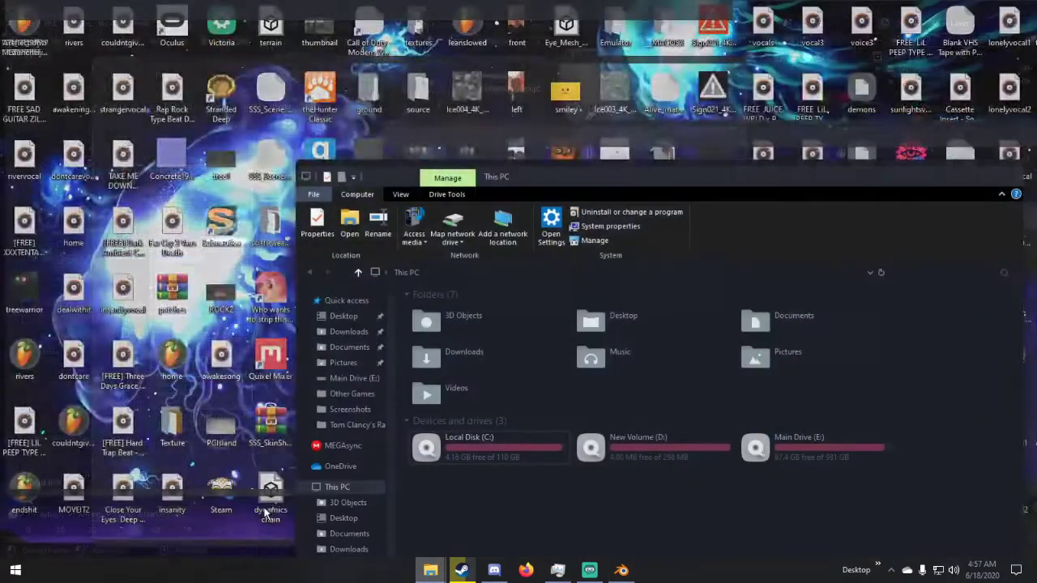
{"action": "left_click", "coordinate": [353, 486]}
{"action": "scroll", "coordinate": [353, 487], "scroll_direction": "down", "scroll_amount": 1}
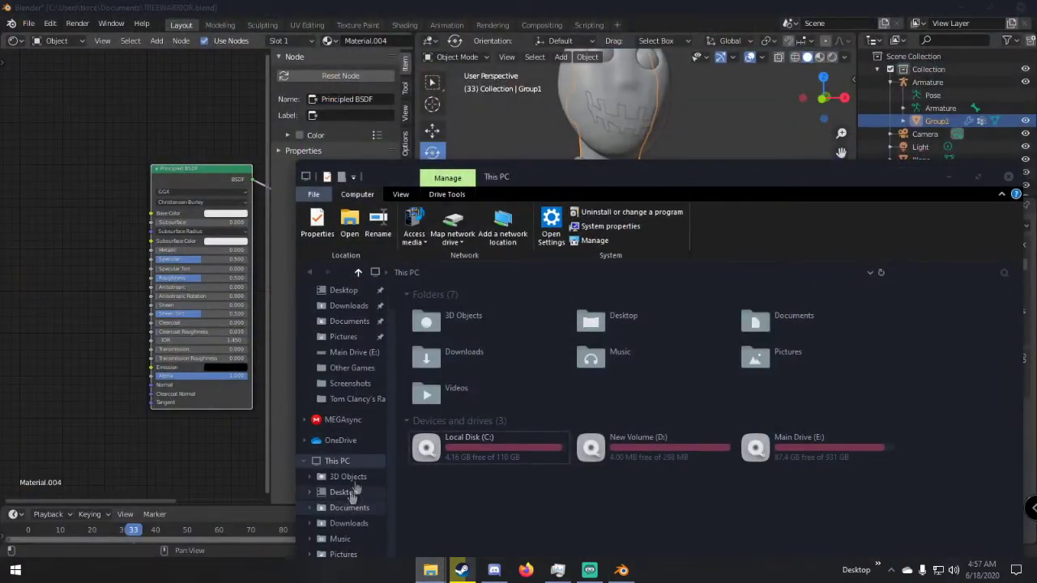
{"action": "left_click_drag", "start_coordinate": [493, 177], "coordinate": [505, 69]}
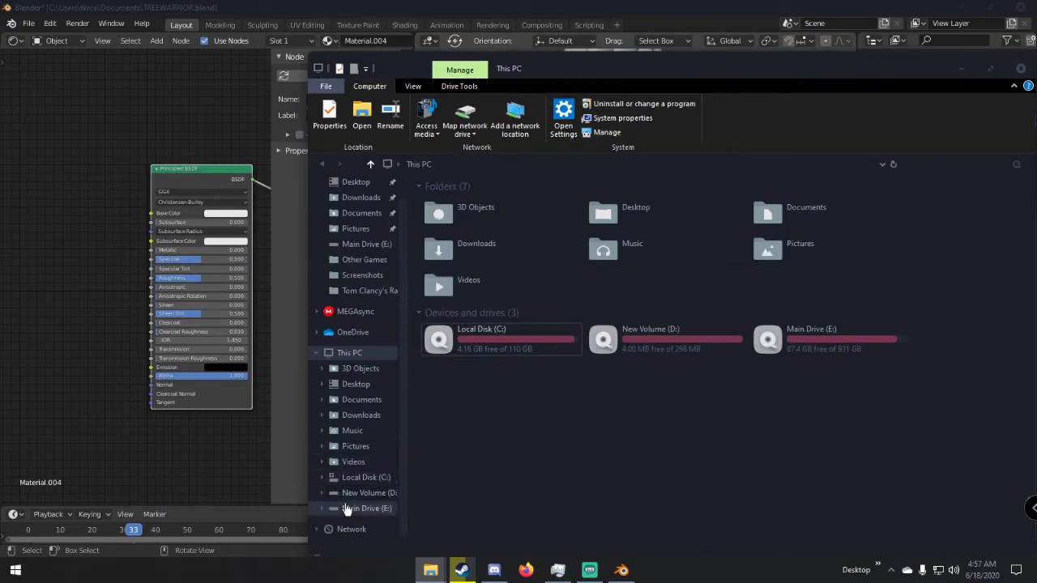
{"action": "left_click", "coordinate": [348, 508]}
{"action": "scroll", "coordinate": [490, 413], "scroll_direction": "down", "scroll_amount": 5}
{"action": "scroll", "coordinate": [519, 397], "scroll_direction": "down", "scroll_amount": 5}
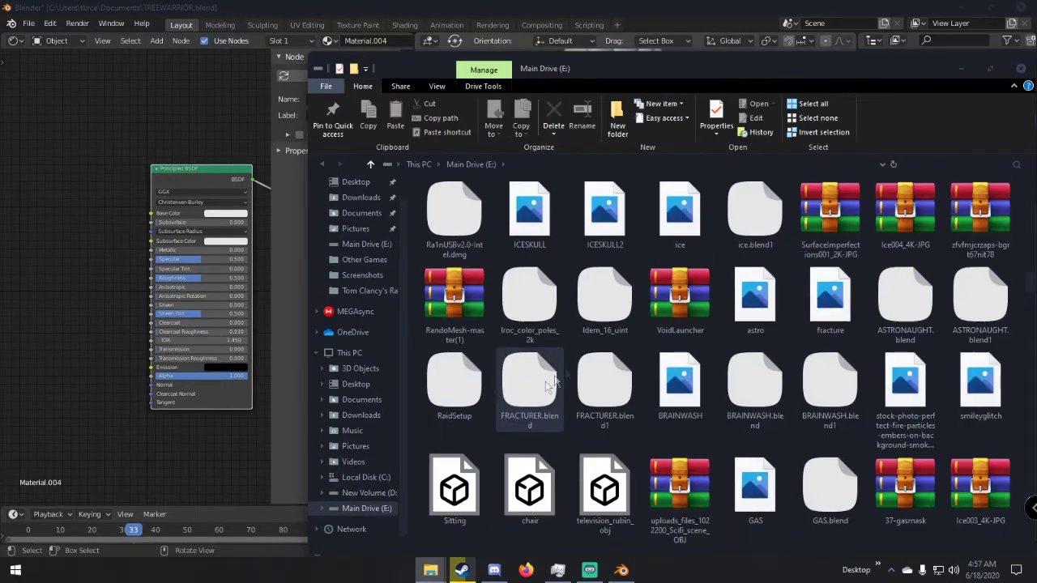
{"action": "left_click", "coordinate": [914, 164]}
{"action": "type", "text": "ground"}
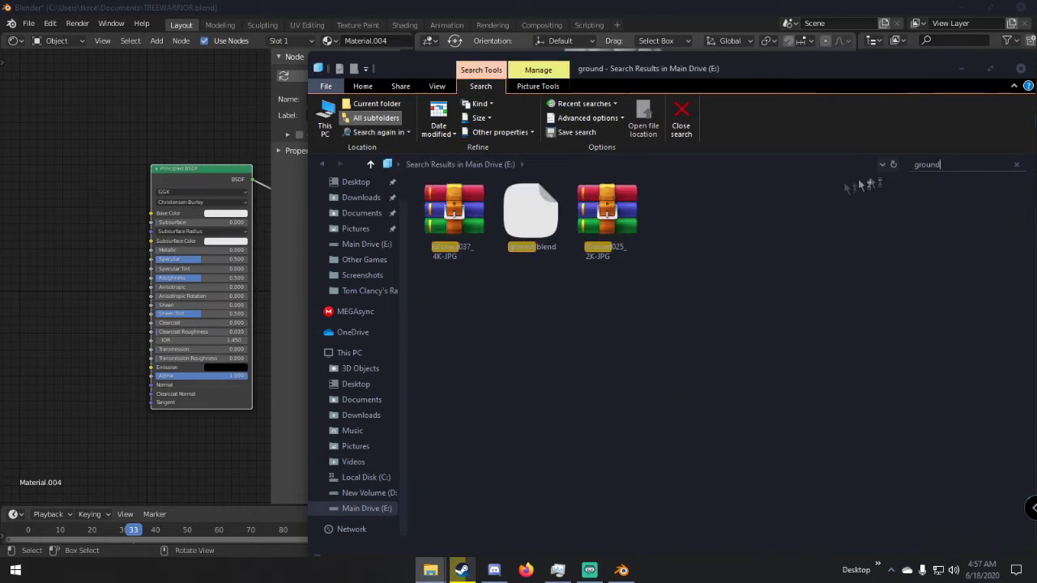
Open the Ground037_4K-JPG archive and extract its files to the Desktop.
{"action": "left_click", "coordinate": [476, 228]}
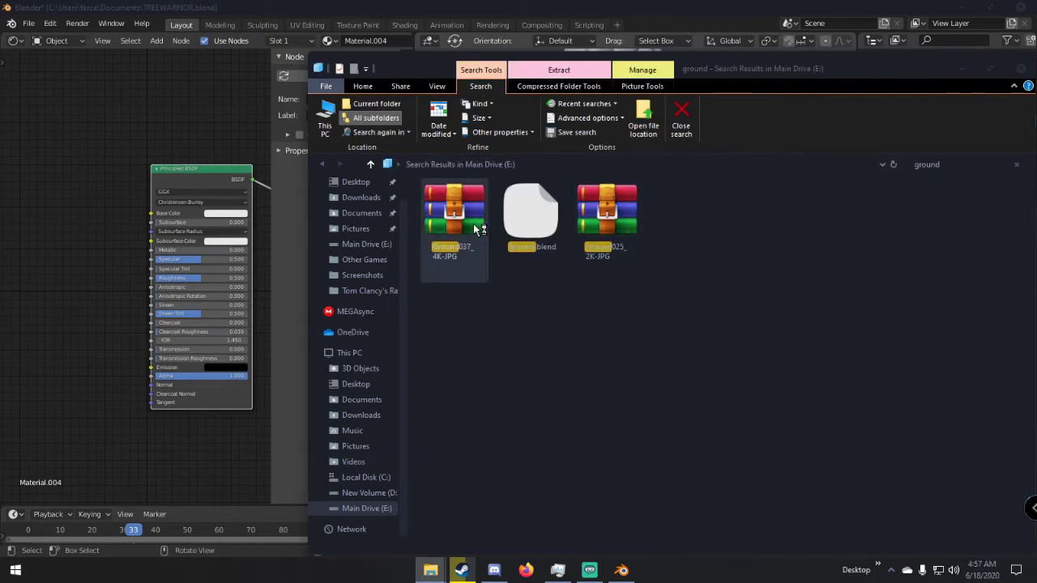
{"action": "double_click", "coordinate": [476, 228]}
{"action": "left_click", "coordinate": [89, 150]}
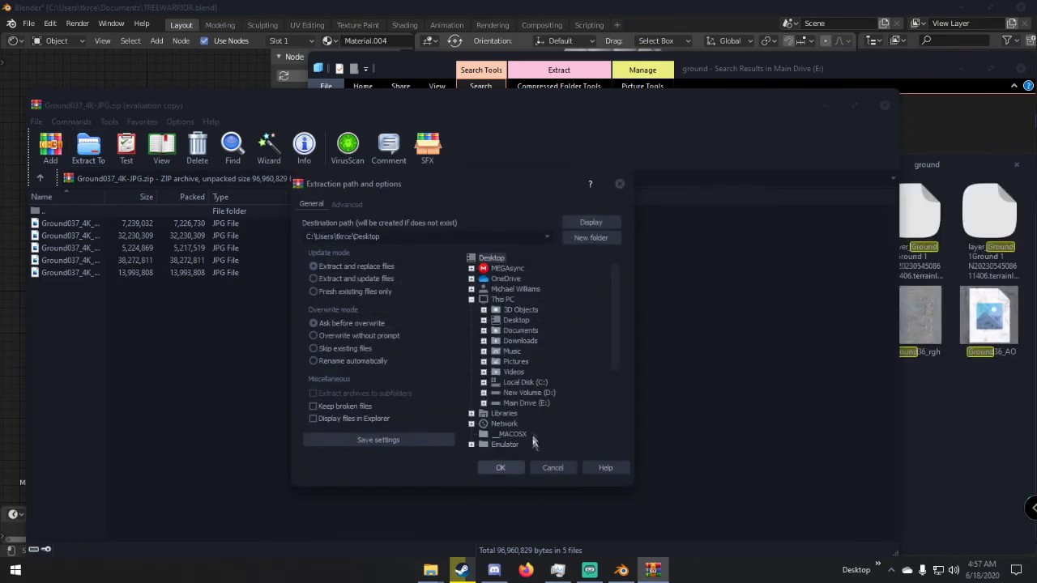
{"action": "left_click", "coordinate": [509, 466]}
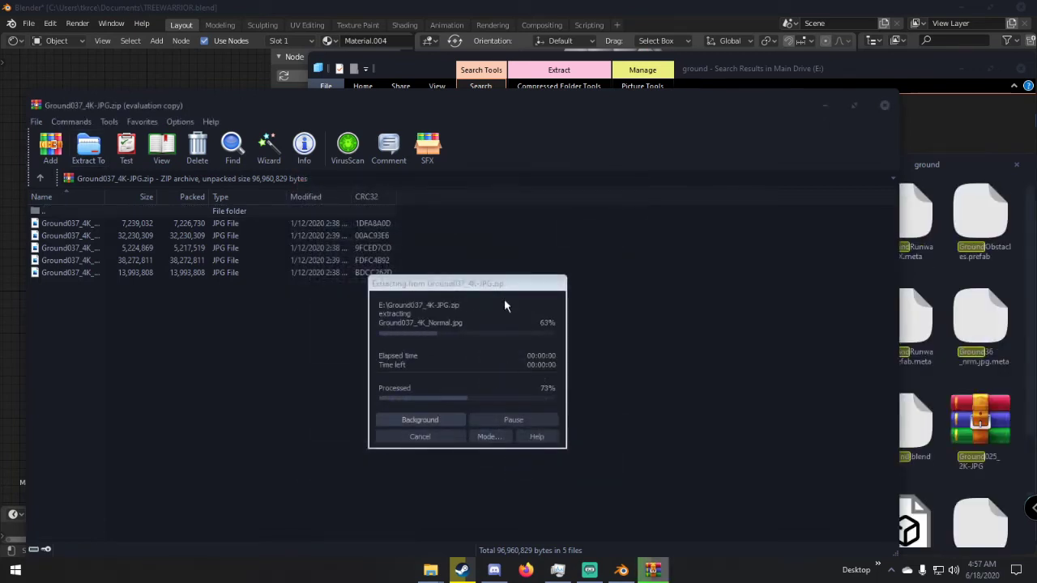
Return to Blender and apply the five Ground037_4K maps from the Desktop to the Principled BSDF node using Principled Texture Setup.
{"action": "left_click", "coordinate": [547, 7]}
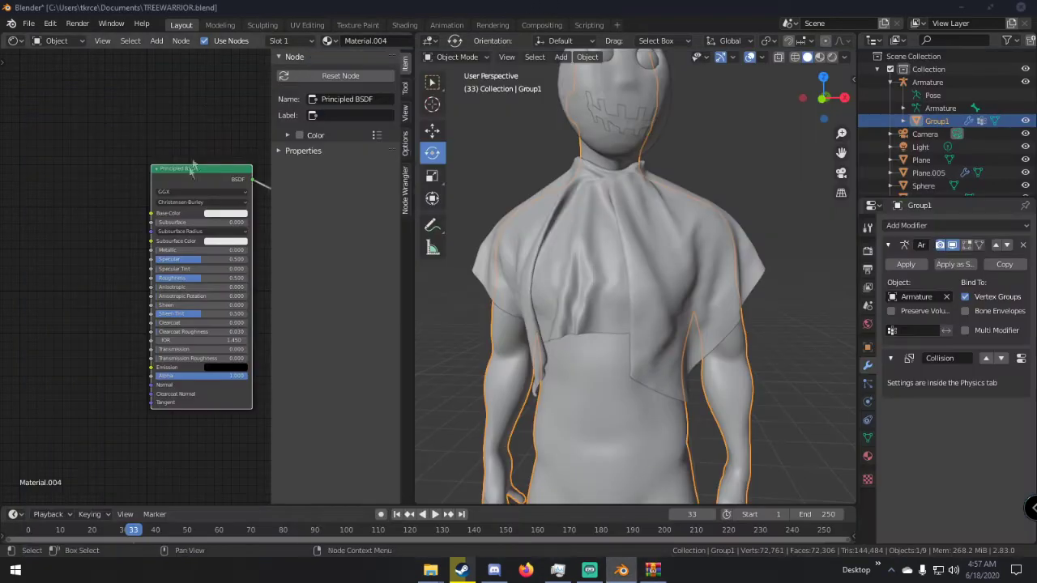
{"action": "key", "text": "ctrl+shift+t"}
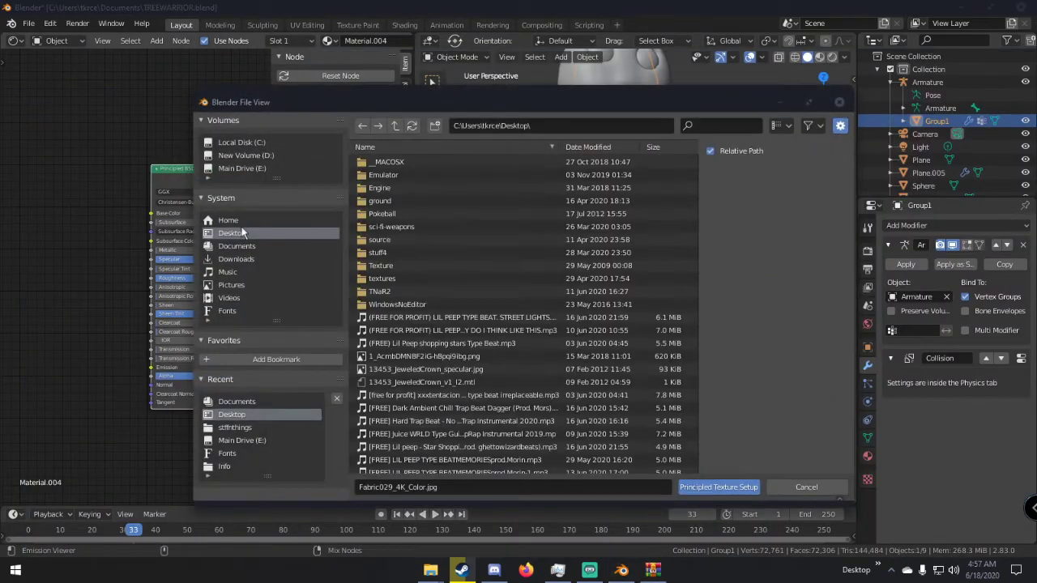
{"action": "scroll", "coordinate": [437, 281], "scroll_direction": "down", "scroll_amount": 10}
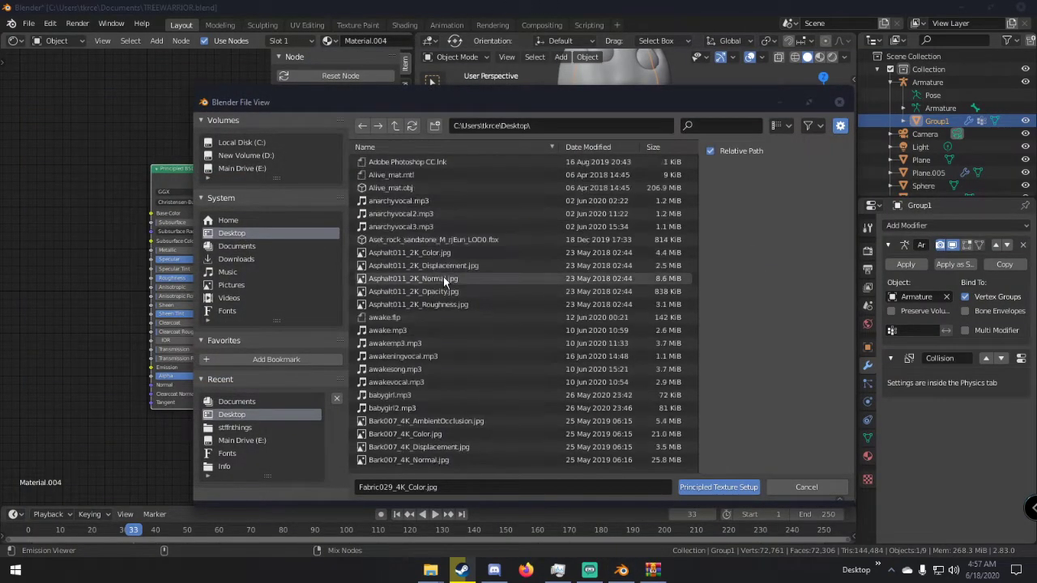
{"action": "scroll", "coordinate": [443, 278], "scroll_direction": "down", "scroll_amount": 10}
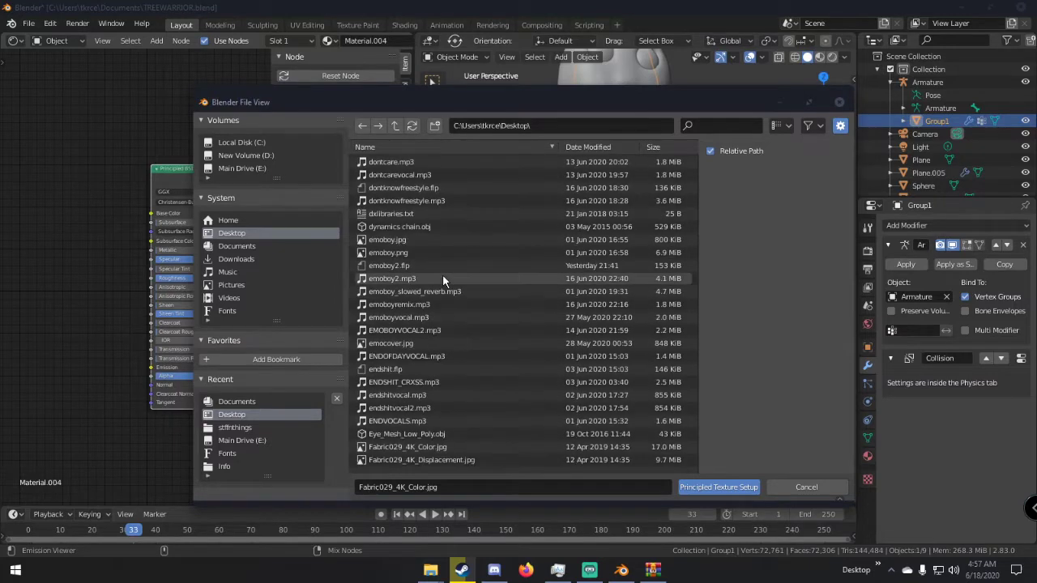
{"action": "scroll", "coordinate": [442, 278], "scroll_direction": "down", "scroll_amount": 10}
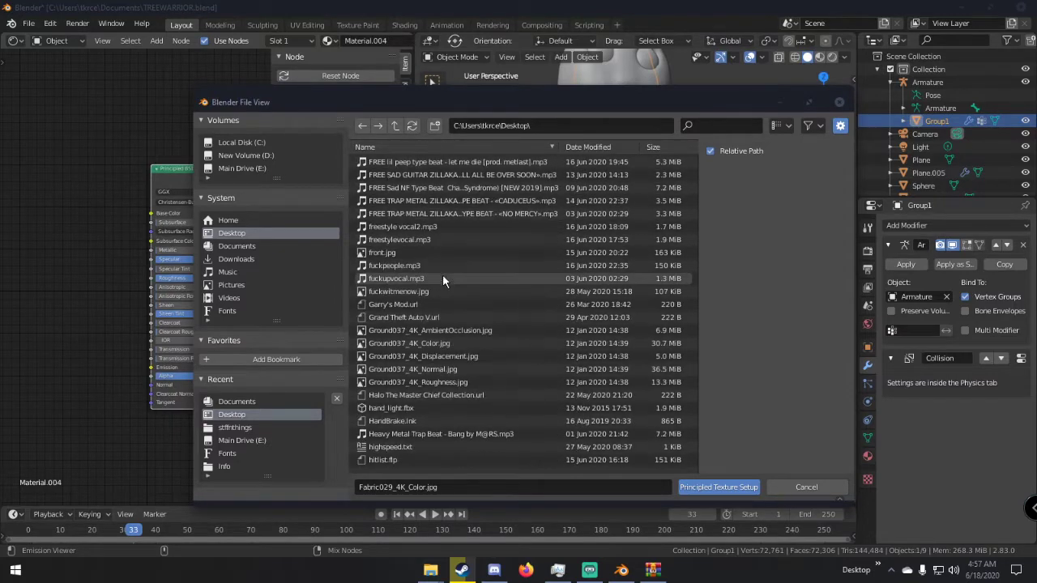
{"action": "left_click", "coordinate": [413, 329]}
{"action": "left_click", "coordinate": [418, 381], "text": "shift"}
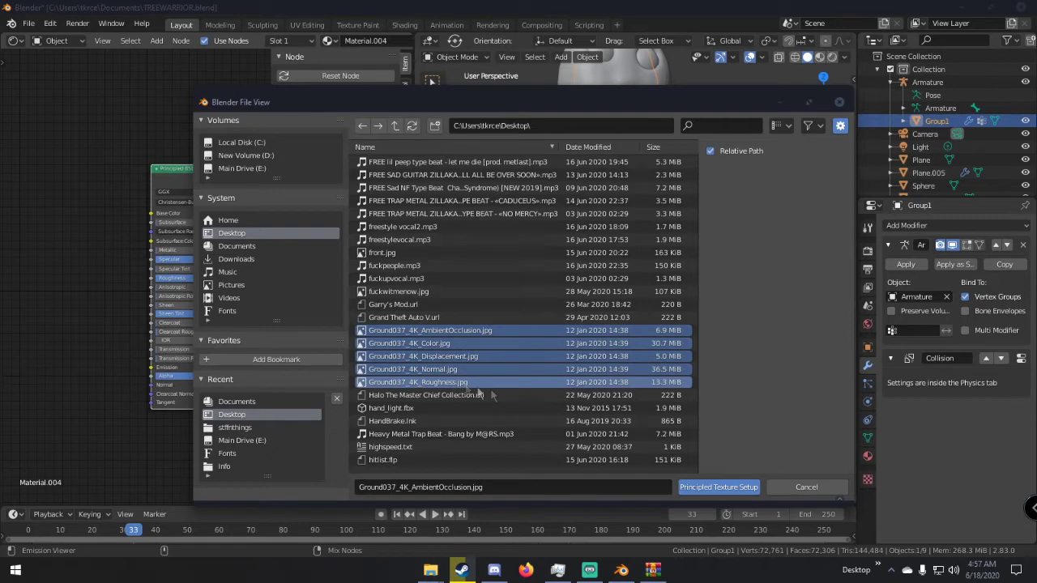
{"action": "left_click", "coordinate": [704, 487]}
{"action": "scroll", "coordinate": [101, 260], "scroll_direction": "down", "scroll_amount": 5}
{"action": "middle_click_drag", "start_coordinate": [101, 260], "coordinate": [150, 267]}
{"action": "scroll", "coordinate": [149, 268], "scroll_direction": "down", "scroll_amount": 1}
{"action": "scroll", "coordinate": [648, 264], "scroll_direction": "down", "scroll_amount": 5}
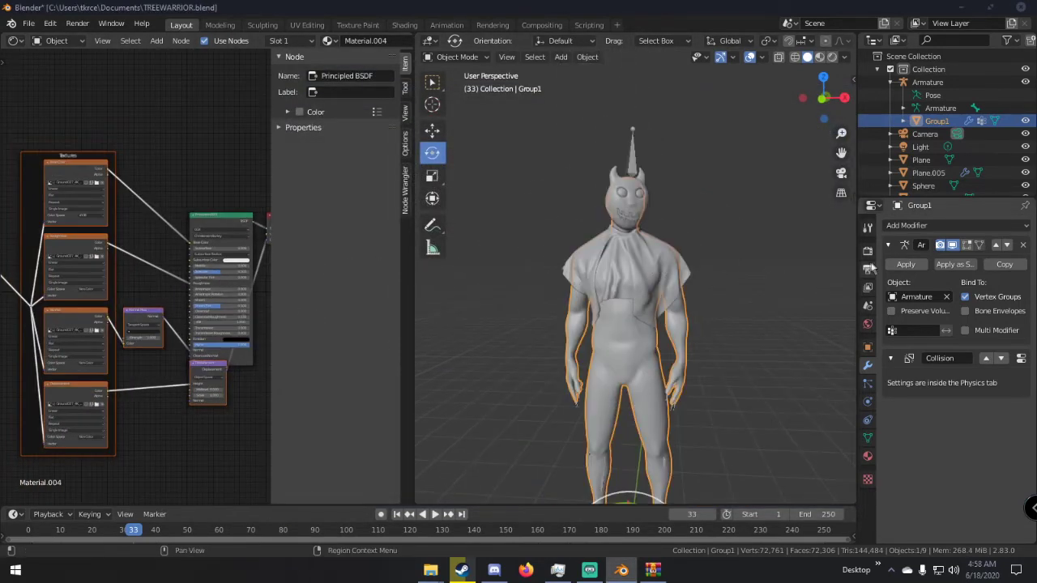
Set the render engine to Cycles and the device to GPU Compute.
{"action": "left_click", "coordinate": [868, 252]}
{"action": "left_click", "coordinate": [976, 226]}
{"action": "left_click", "coordinate": [983, 270]}
{"action": "left_click", "coordinate": [983, 260]}
{"action": "left_click", "coordinate": [989, 284]}
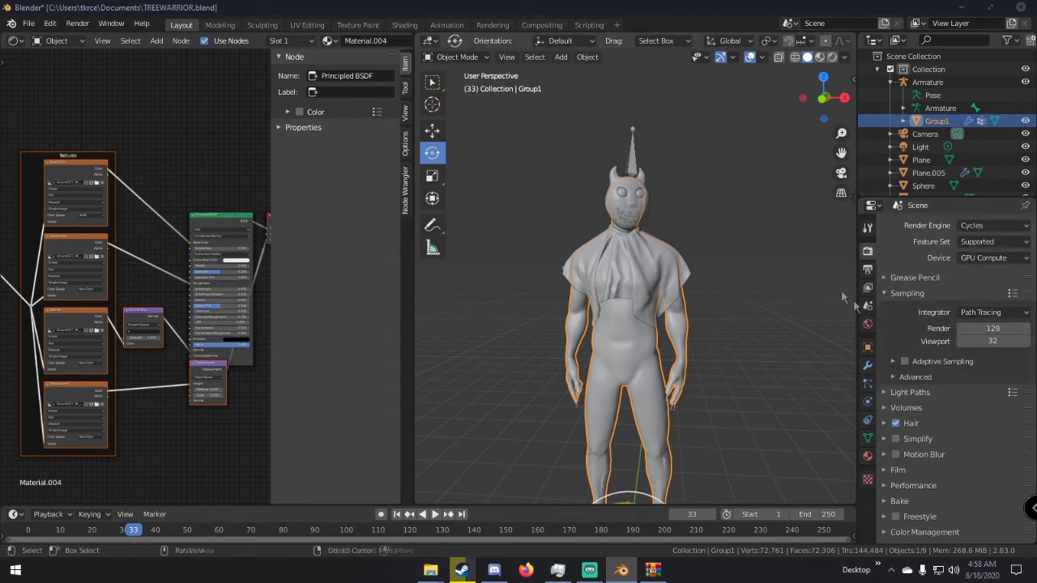
Set the world background colour to black.
{"action": "left_click", "coordinate": [867, 323]}
{"action": "left_click", "coordinate": [978, 302]}
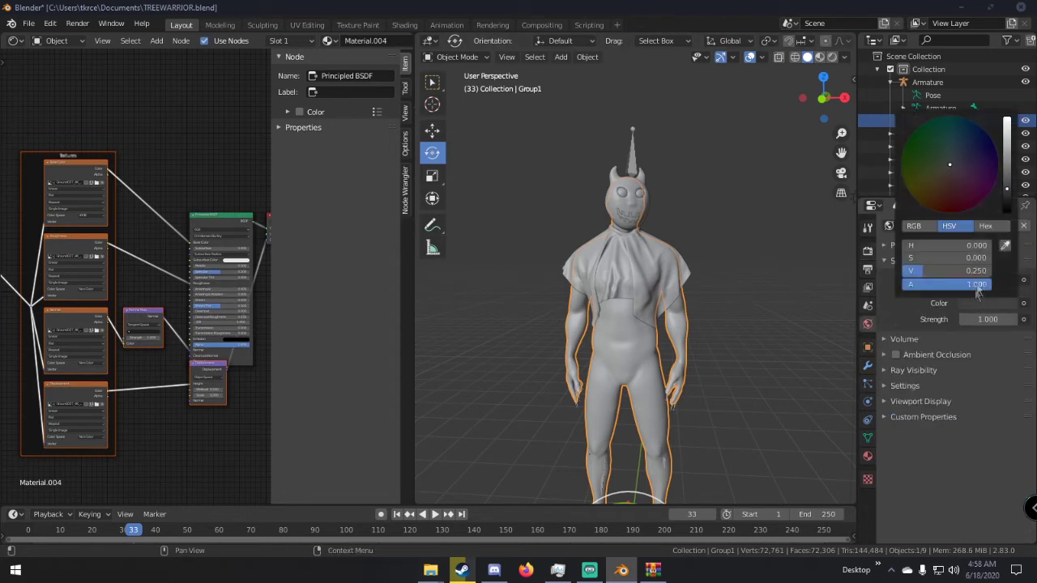
{"action": "left_click", "coordinate": [1007, 212]}
Switch the 3D viewport to Rendered shading and hide the viewport overlays.
{"action": "middle_click_drag", "start_coordinate": [728, 276], "coordinate": [700, 275]}
{"action": "scroll", "coordinate": [700, 274], "scroll_direction": "down", "scroll_amount": 4}
{"action": "key", "text": "z"}
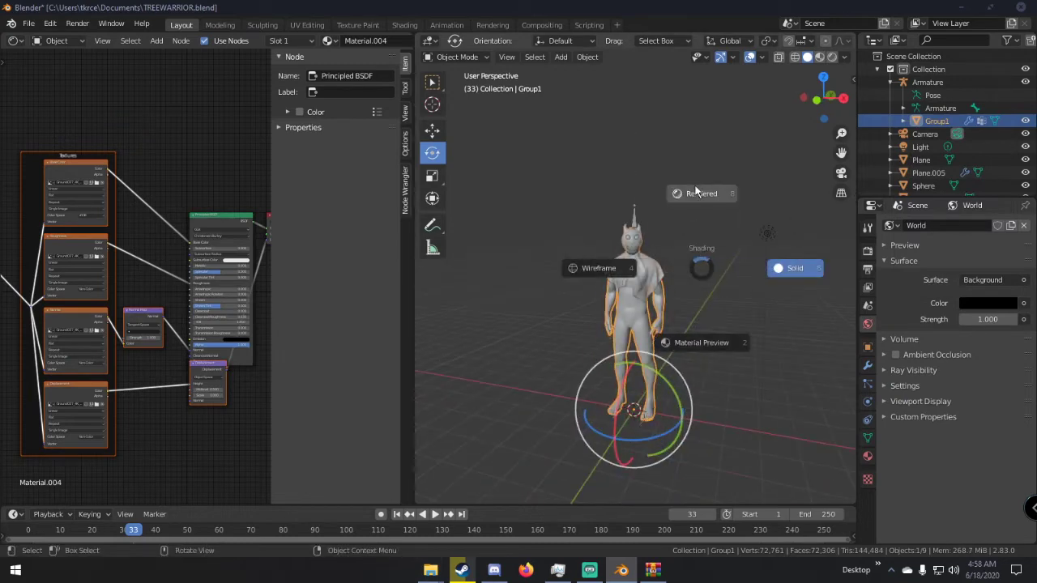
{"action": "left_click", "coordinate": [694, 191]}
{"action": "scroll", "coordinate": [695, 183], "scroll_direction": "up", "scroll_amount": 3}
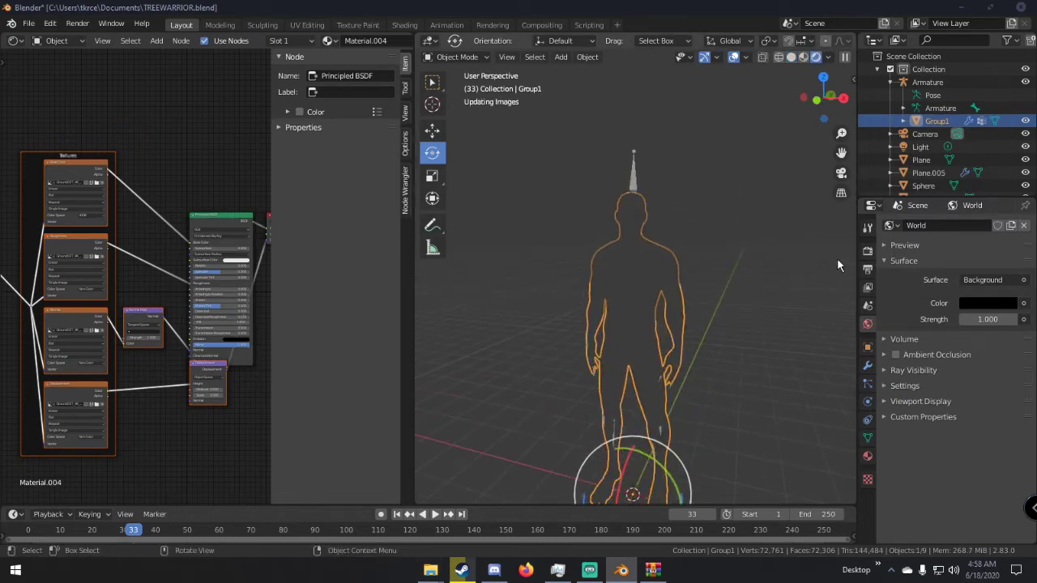
{"action": "left_click", "coordinate": [867, 251]}
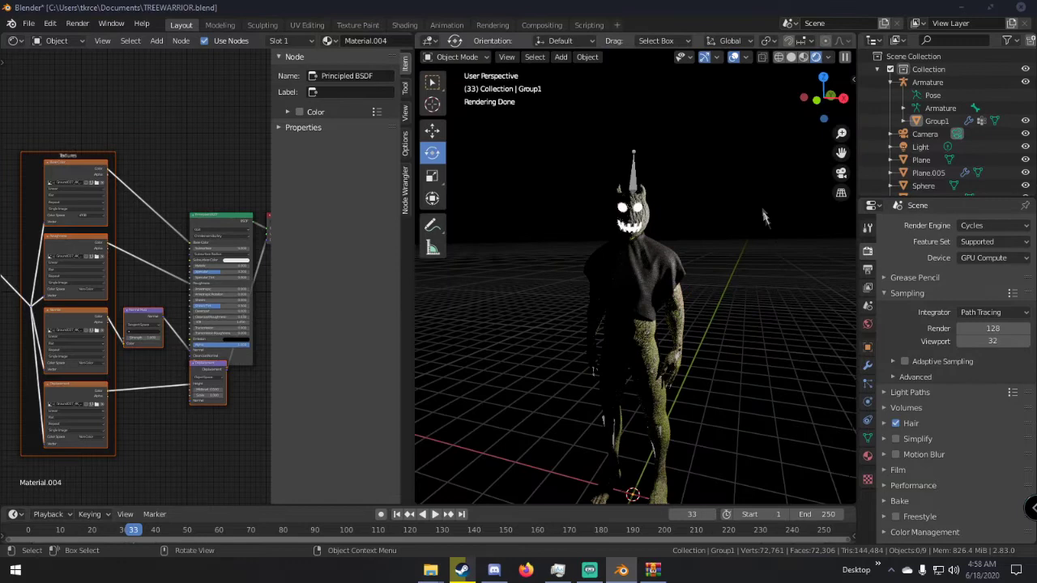
{"action": "left_click", "coordinate": [735, 58]}
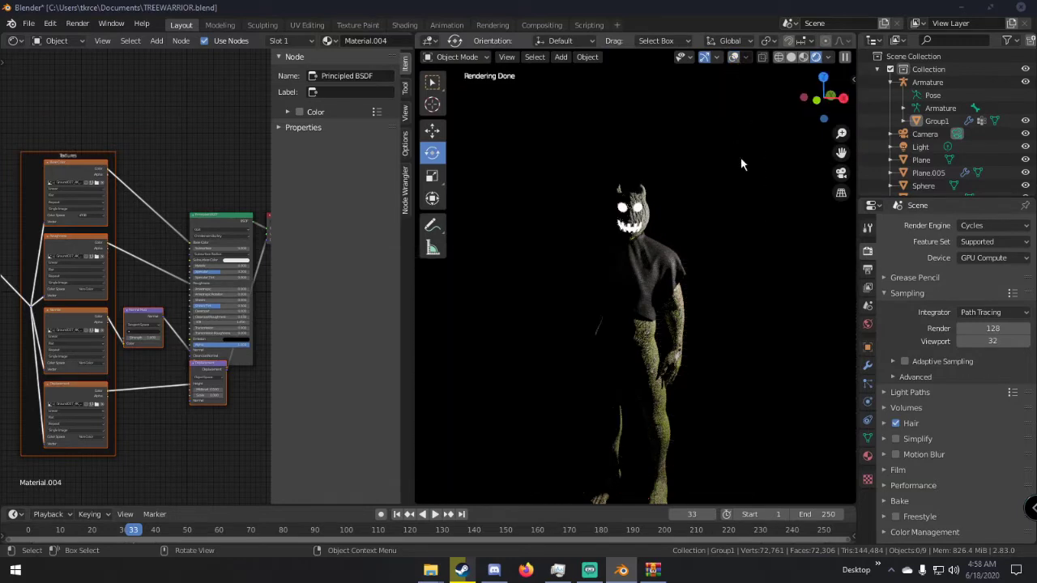
Inspect the rendered character and its body texture from several angles and distances.
{"action": "middle_click_drag", "start_coordinate": [741, 159], "coordinate": [689, 153]}
{"action": "mouse_move", "coordinate": [712, 197]}
{"action": "middle_mouse_down"}
{"action": "mouse_move", "coordinate": [705, 224]}
{"action": "mouse_move", "coordinate": [750, 261]}
{"action": "middle_mouse_up"}
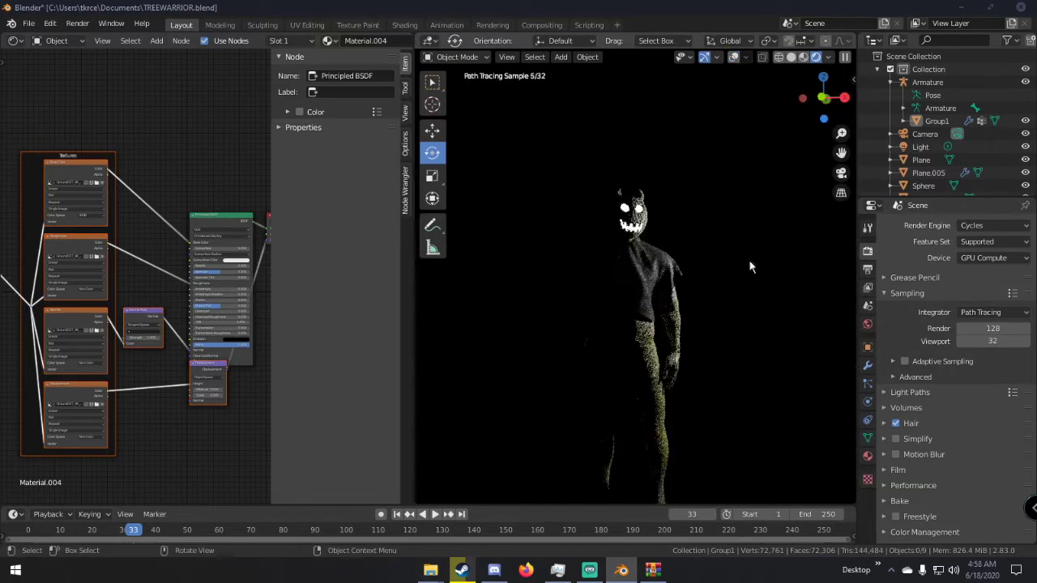
{"action": "scroll", "coordinate": [748, 257], "scroll_direction": "up", "scroll_amount": 2}
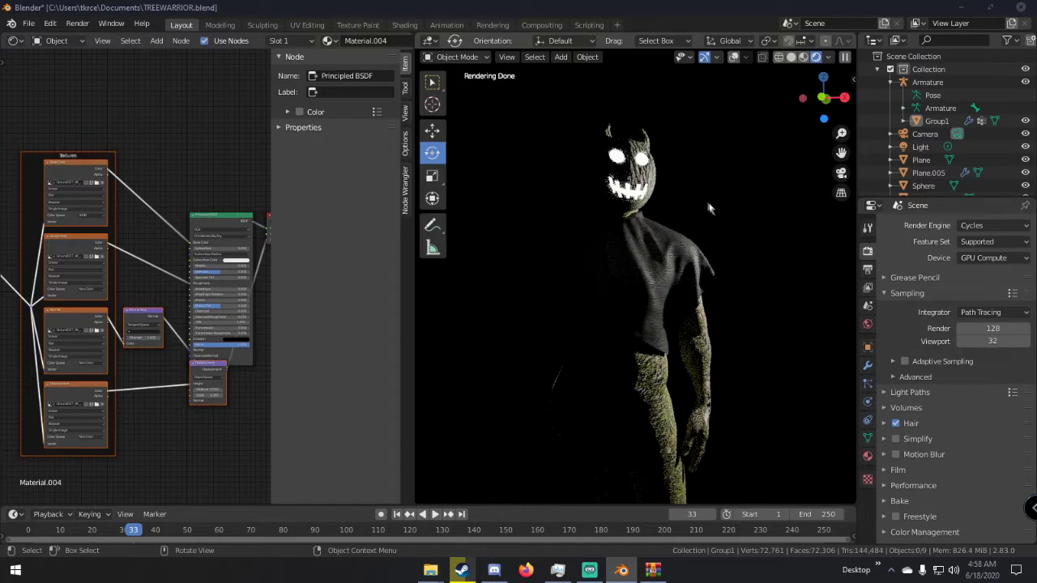
{"action": "scroll", "coordinate": [708, 205], "scroll_direction": "down", "scroll_amount": 2}
{"action": "middle_click_drag", "start_coordinate": [708, 205], "coordinate": [685, 226]}
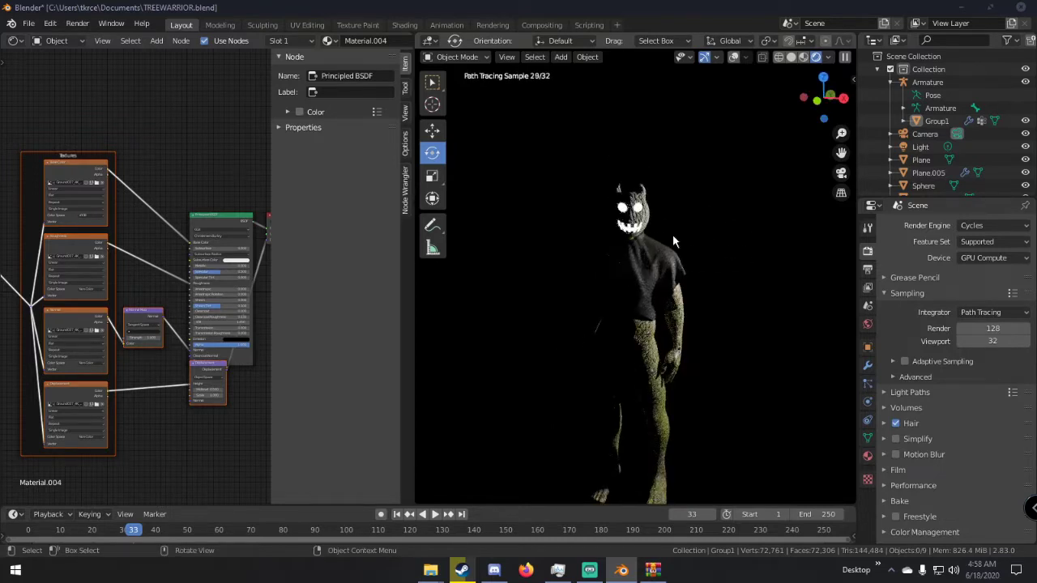
Return the 3D viewport to Solid shading with overlays shown, and widen it against the node editor.
{"action": "key", "text": "z"}
{"action": "left_click", "coordinate": [764, 236]}
{"action": "left_click", "coordinate": [749, 59]}
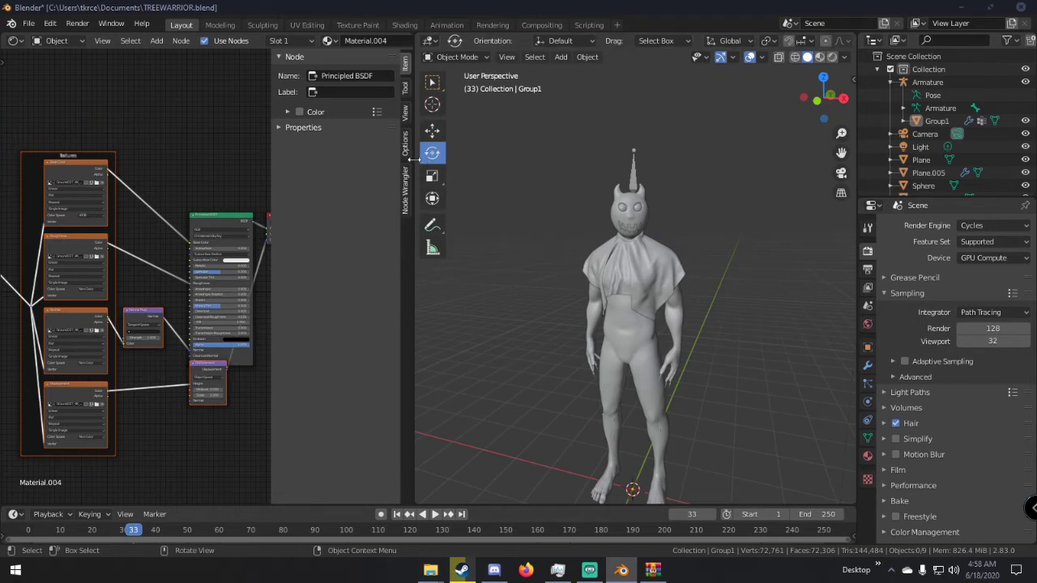
{"action": "left_click_drag", "start_coordinate": [412, 159], "coordinate": [359, 159]}
Add a Bezier curve and move it up beside the character's upper body.
{"action": "middle_click_drag", "start_coordinate": [654, 267], "coordinate": [585, 247]}
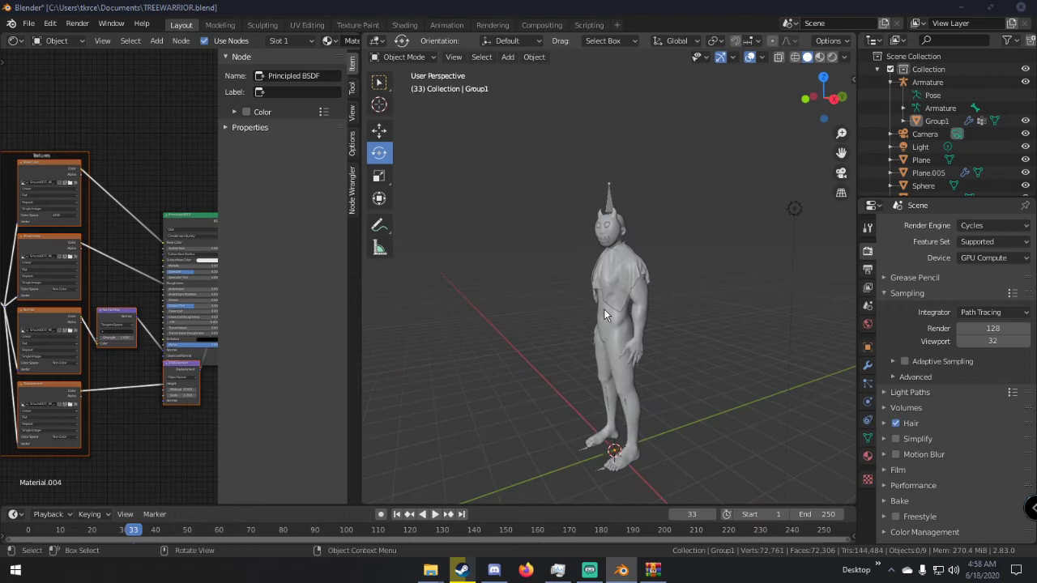
{"action": "key", "text": "shift+a"}
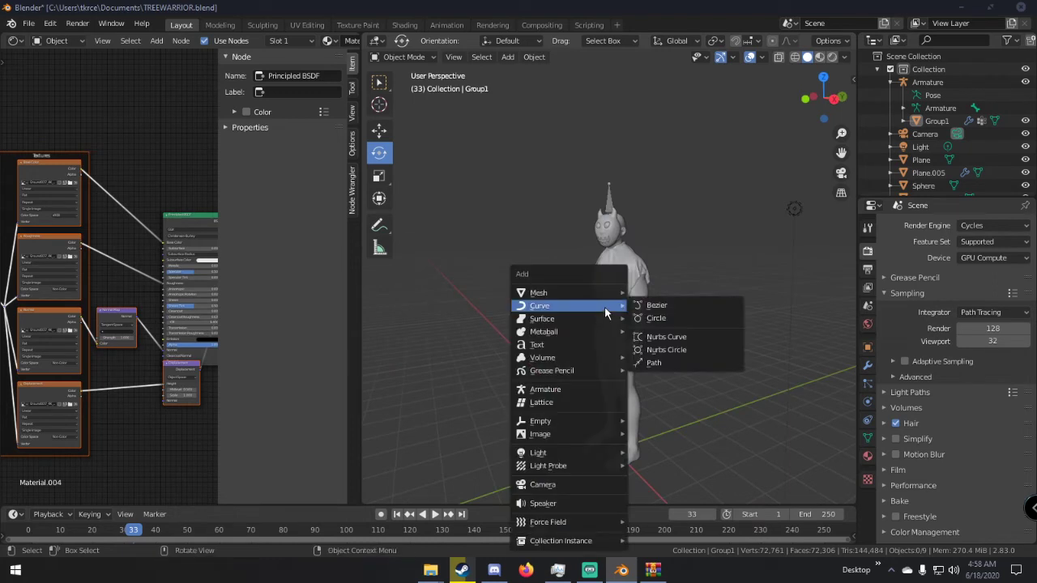
{"action": "left_click", "coordinate": [656, 306]}
{"action": "key", "text": "g"}
{"action": "left_click", "coordinate": [767, 165]}
Freely rotate the Bezier curve to a steep slope and move it against the character's upper back at the left shoulder.
{"action": "middle_click_drag", "start_coordinate": [767, 166], "coordinate": [683, 162]}
{"action": "key", "text": "r"}
{"action": "key", "text": "r"}
{"action": "left_click", "coordinate": [738, 273]}
{"action": "key", "text": "g"}
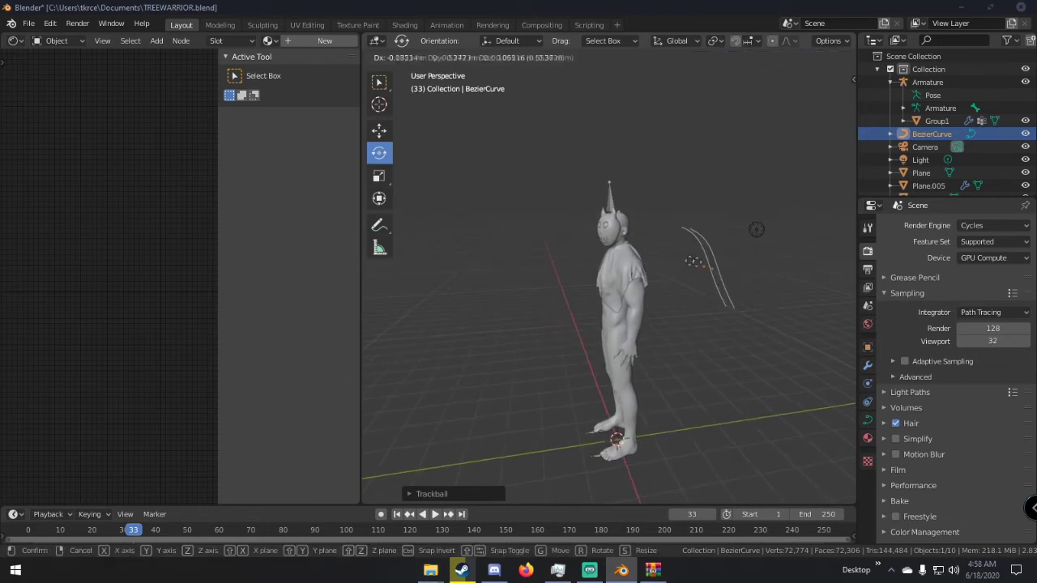
{"action": "left_click", "coordinate": [624, 261]}
{"action": "middle_click_drag", "start_coordinate": [624, 261], "coordinate": [681, 243]}
{"action": "key", "text": "g"}
{"action": "left_click", "coordinate": [731, 267]}
In Edit Mode, lower the curve's upper end point to neck level and level out its handle.
{"action": "scroll", "coordinate": [648, 231], "scroll_direction": "up", "scroll_amount": 3}
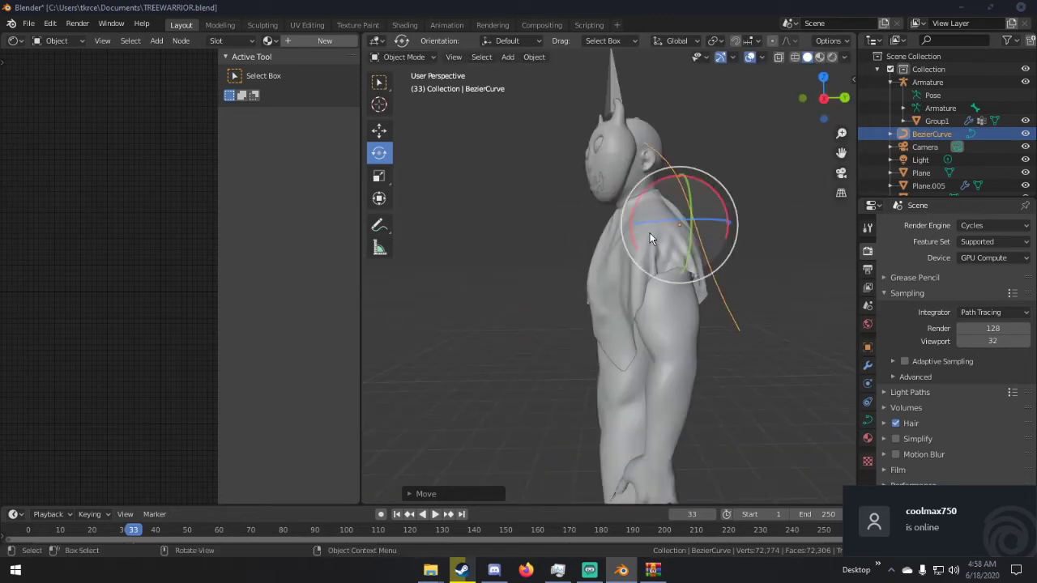
{"action": "key", "text": "Tab"}
{"action": "left_click", "coordinate": [631, 138]}
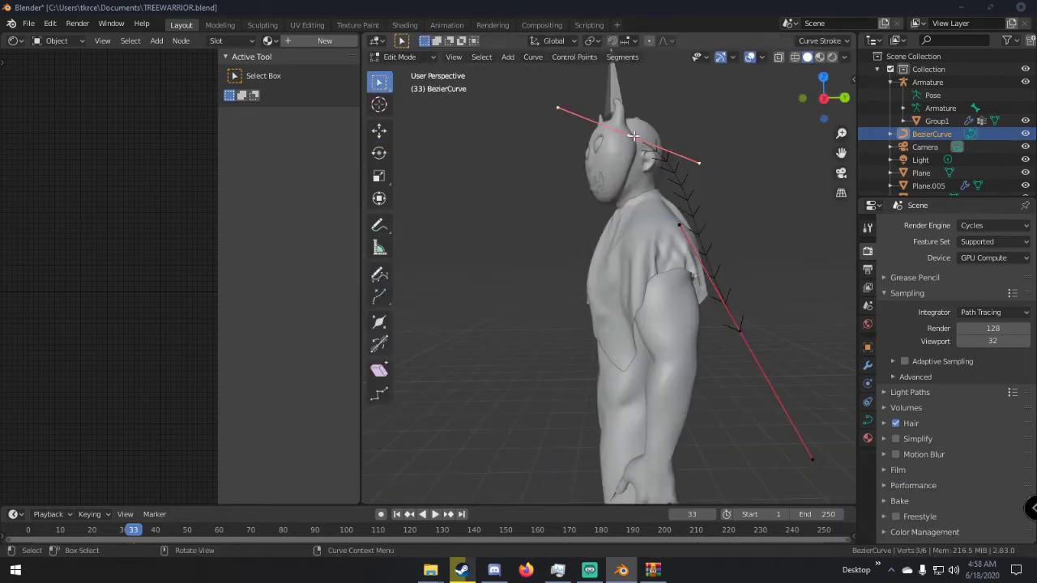
{"action": "key", "text": "g"}
{"action": "left_click", "coordinate": [632, 180]}
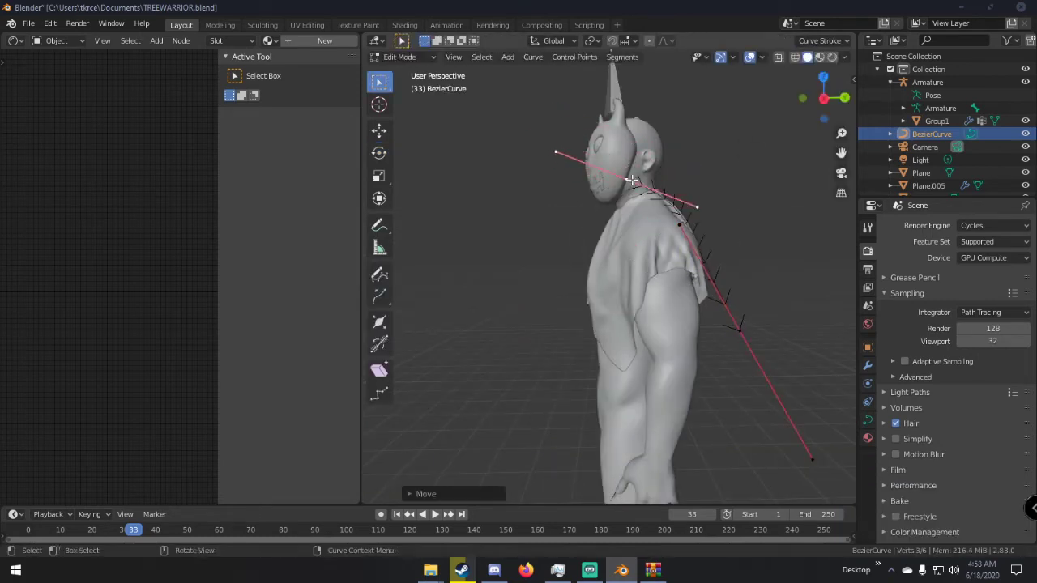
{"action": "left_click", "coordinate": [695, 203]}
{"action": "key", "text": "g"}
{"action": "left_click", "coordinate": [637, 178]}
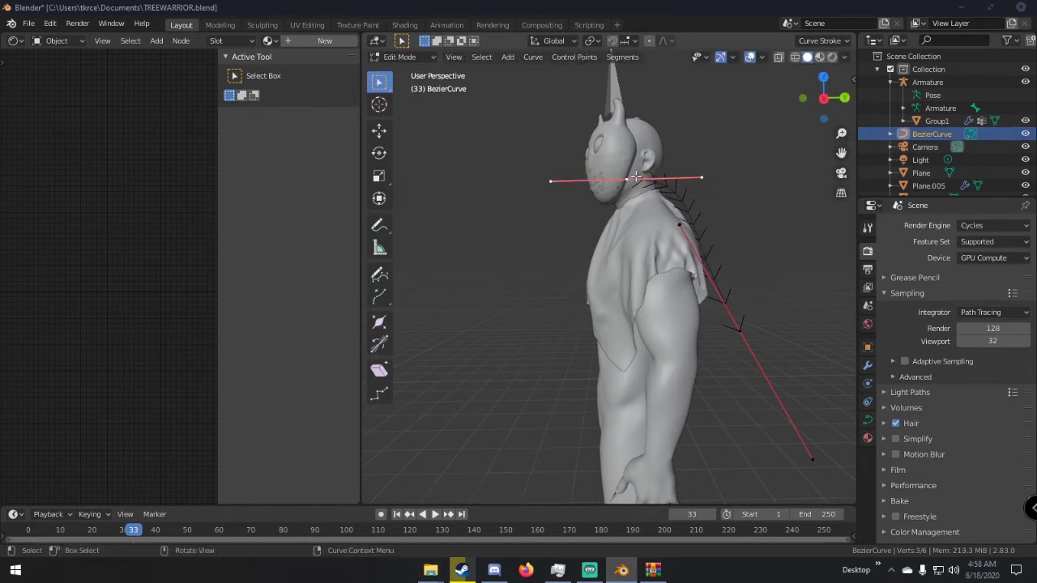
Extrude the curve forward from the neck-level point, reposition that point on the shoulder, and place the new end down along the chest.
{"action": "key", "text": "e"}
{"action": "left_click", "coordinate": [506, 269]}
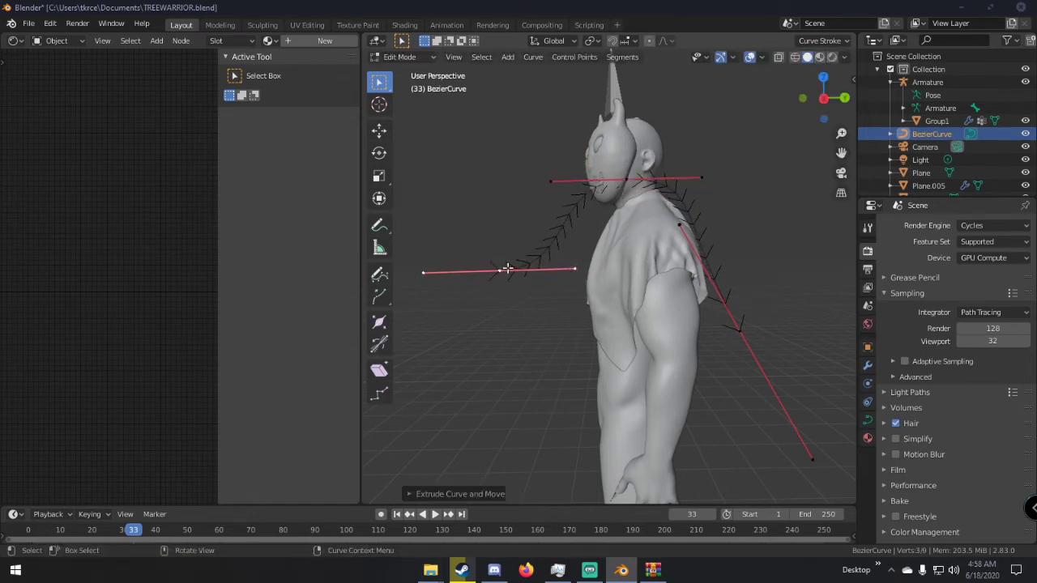
{"action": "left_click", "coordinate": [621, 185]}
{"action": "key", "text": "g"}
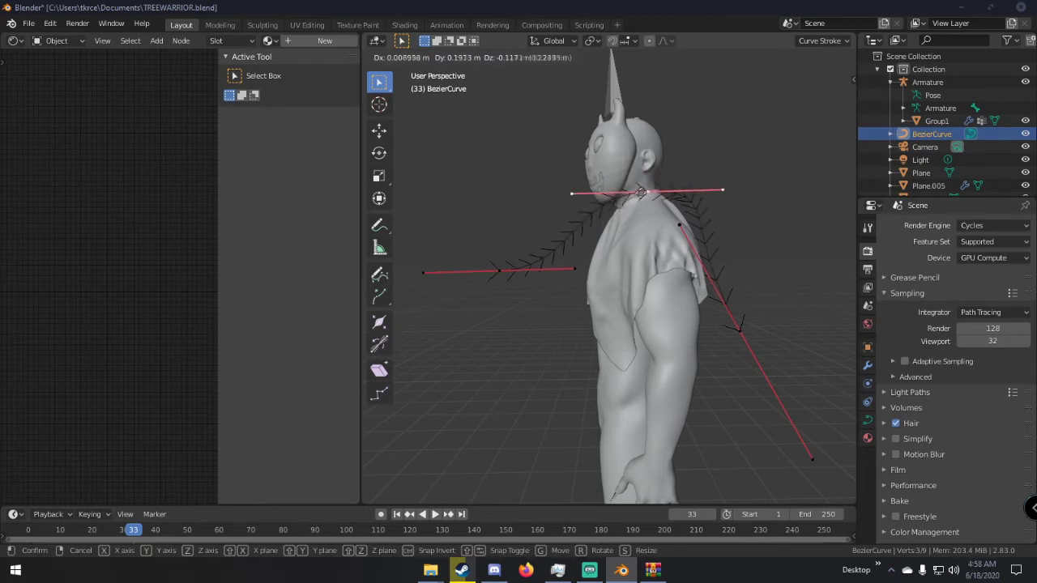
{"action": "left_click", "coordinate": [634, 195]}
{"action": "left_click", "coordinate": [494, 277]}
{"action": "key", "text": "g"}
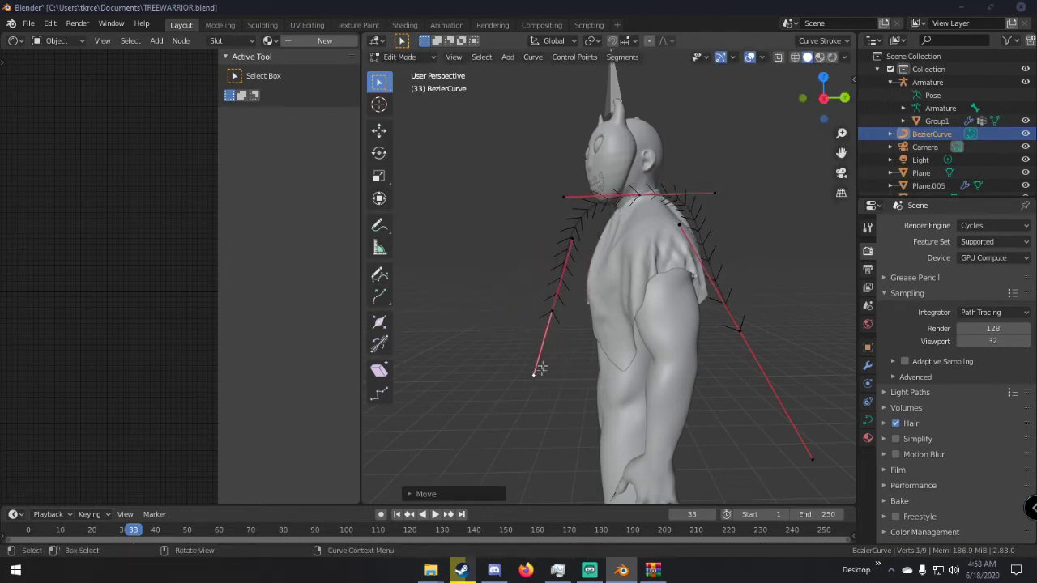
{"action": "left_click", "coordinate": [571, 366]}
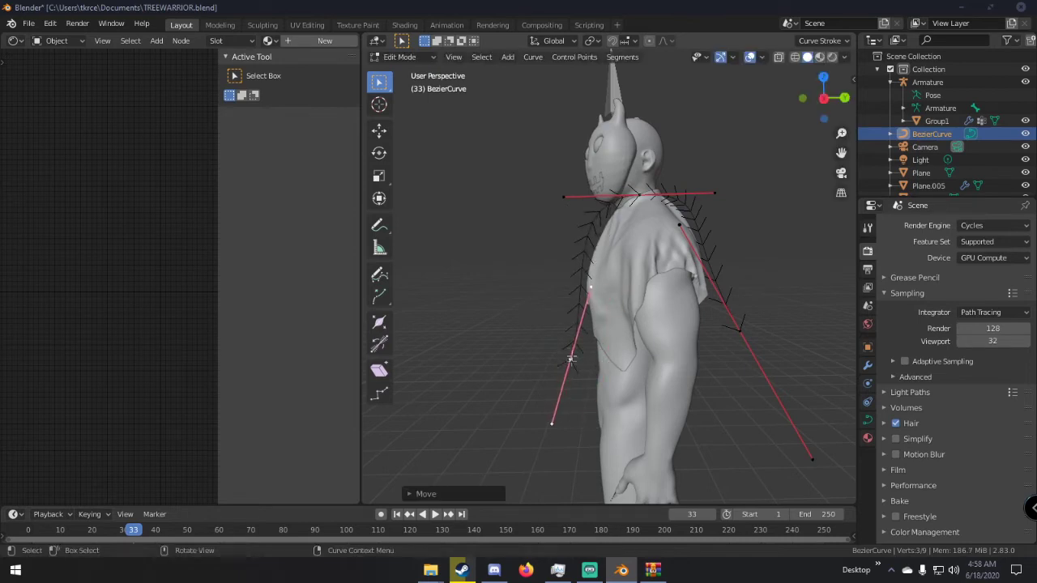
Adjust the shoulder point and its handles so the curve follows the shoulder from chest to back.
{"action": "left_click", "coordinate": [565, 200]}
{"action": "key", "text": "g"}
{"action": "left_click", "coordinate": [590, 216]}
{"action": "middle_click_drag", "start_coordinate": [591, 217], "coordinate": [615, 239]}
{"action": "key", "text": "g"}
{"action": "left_click", "coordinate": [734, 350]}
{"action": "key", "text": "g"}
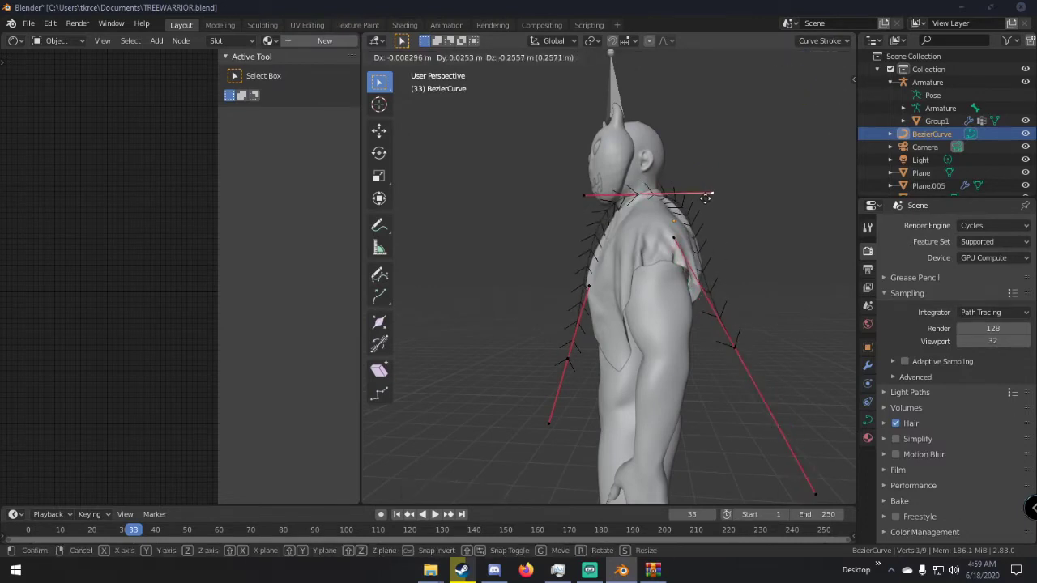
{"action": "left_click", "coordinate": [705, 200]}
{"action": "left_click", "coordinate": [638, 195]}
{"action": "key", "text": "g"}
{"action": "left_click", "coordinate": [644, 197]}
Reposition the shoulder point on the left shoulder as seen from the front, and pull the front end's upper handle toward the chest's centre.
{"action": "middle_click_drag", "start_coordinate": [648, 198], "coordinate": [740, 203]}
{"action": "key", "text": "g"}
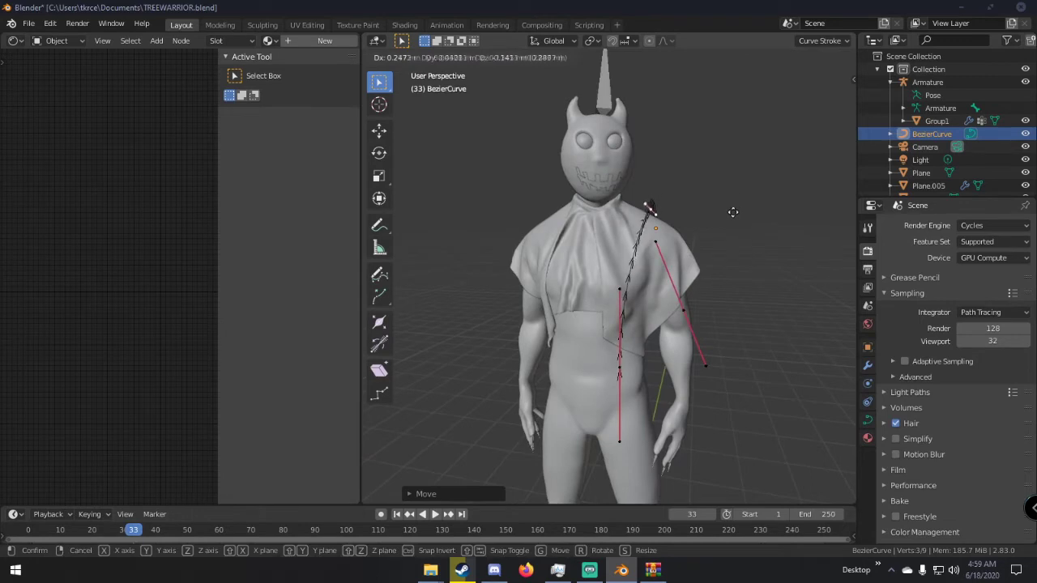
{"action": "left_click", "coordinate": [732, 212]}
{"action": "left_click", "coordinate": [621, 290]}
{"action": "key", "text": "g"}
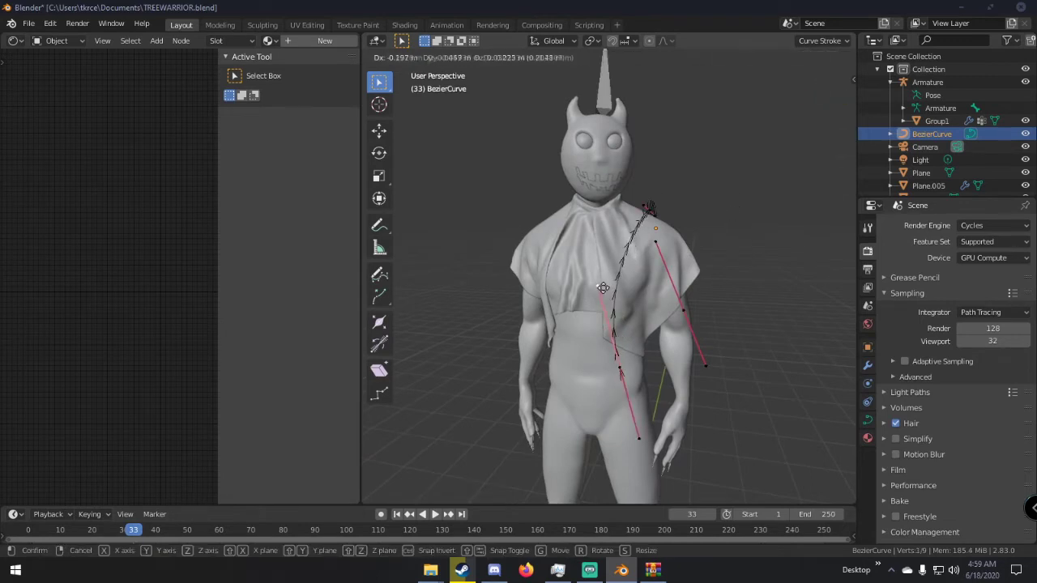
{"action": "left_click", "coordinate": [607, 284]}
{"action": "left_click", "coordinate": [653, 210]}
{"action": "key", "text": "g"}
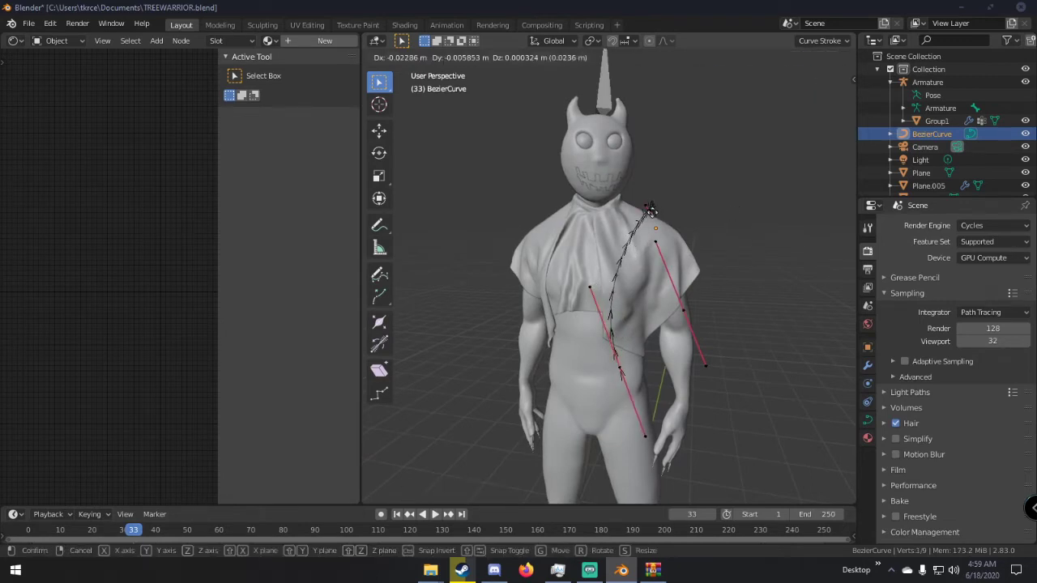
{"action": "left_click", "coordinate": [652, 212]}
{"action": "key", "text": "g"}
{"action": "left_click", "coordinate": [643, 208]}
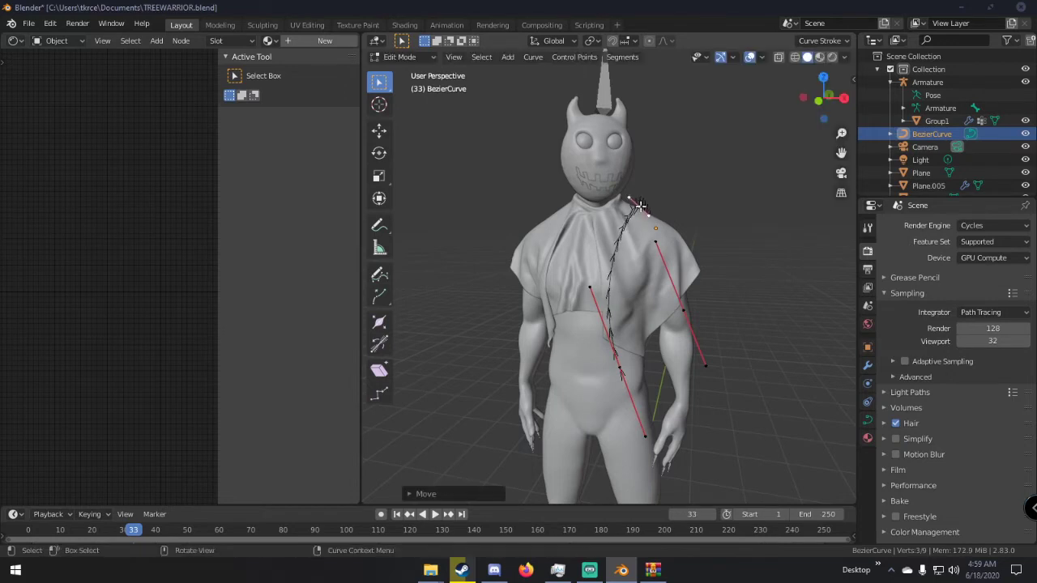
Leave Edit Mode and give the curve a bevel depth of 0.02 m to turn it into a tube.
{"action": "key", "text": "Tab"}
{"action": "middle_click_drag", "start_coordinate": [686, 209], "coordinate": [621, 215]}
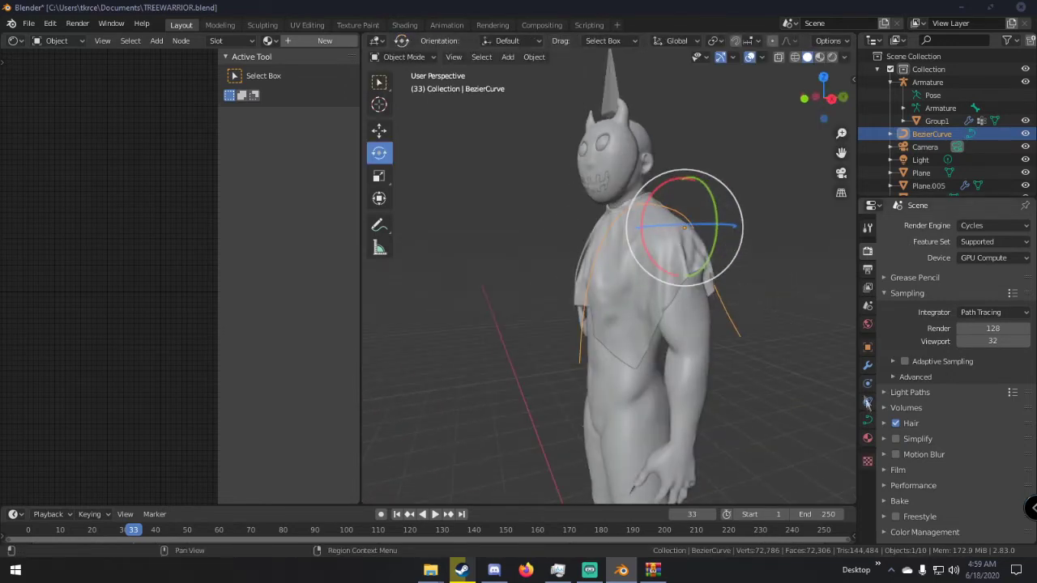
{"action": "left_click", "coordinate": [868, 420]}
{"action": "left_click", "coordinate": [905, 437]}
{"action": "scroll", "coordinate": [918, 436], "scroll_direction": "down", "scroll_amount": 3}
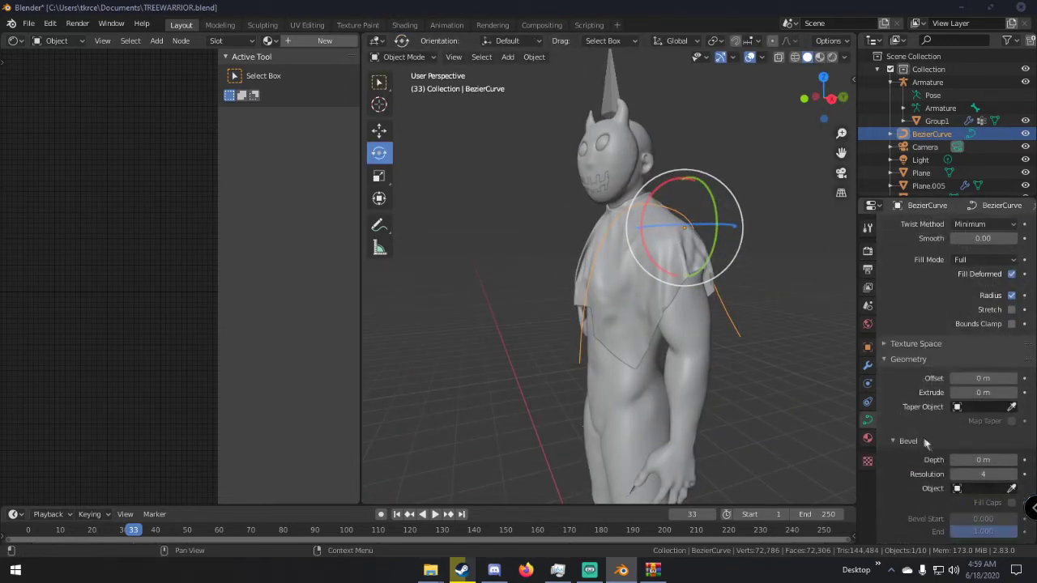
{"action": "left_click", "coordinate": [1012, 459]}
{"action": "left_click", "coordinate": [1013, 459]}
{"action": "middle_click_drag", "start_coordinate": [843, 357], "coordinate": [792, 244]}
{"action": "scroll", "coordinate": [787, 347], "scroll_direction": "up", "scroll_amount": 4}
{"action": "scroll", "coordinate": [793, 244], "scroll_direction": "down", "scroll_amount": 1}
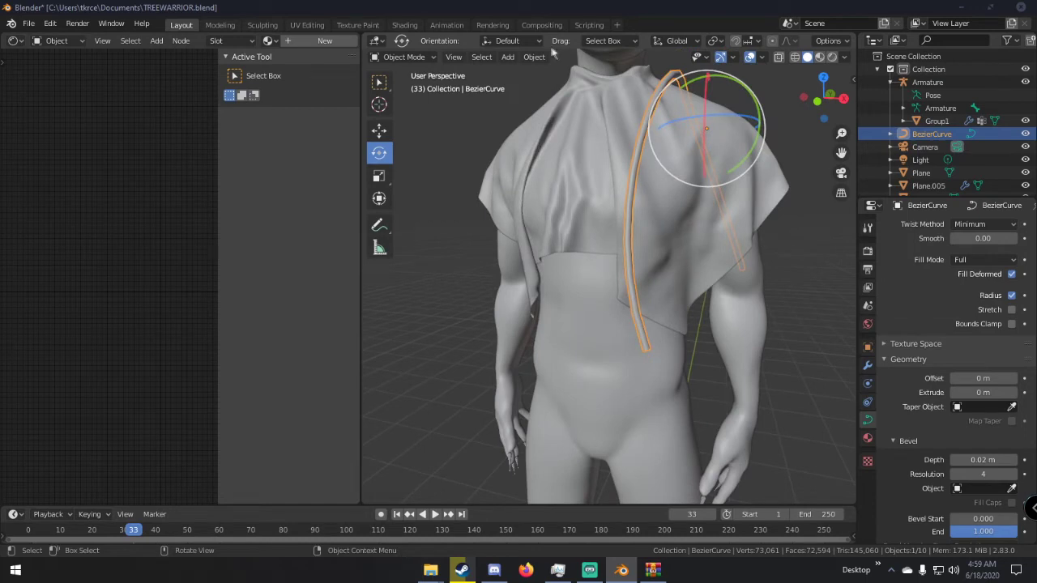
{"action": "key", "text": "s"}
{"action": "right_click", "coordinate": [578, 140]}
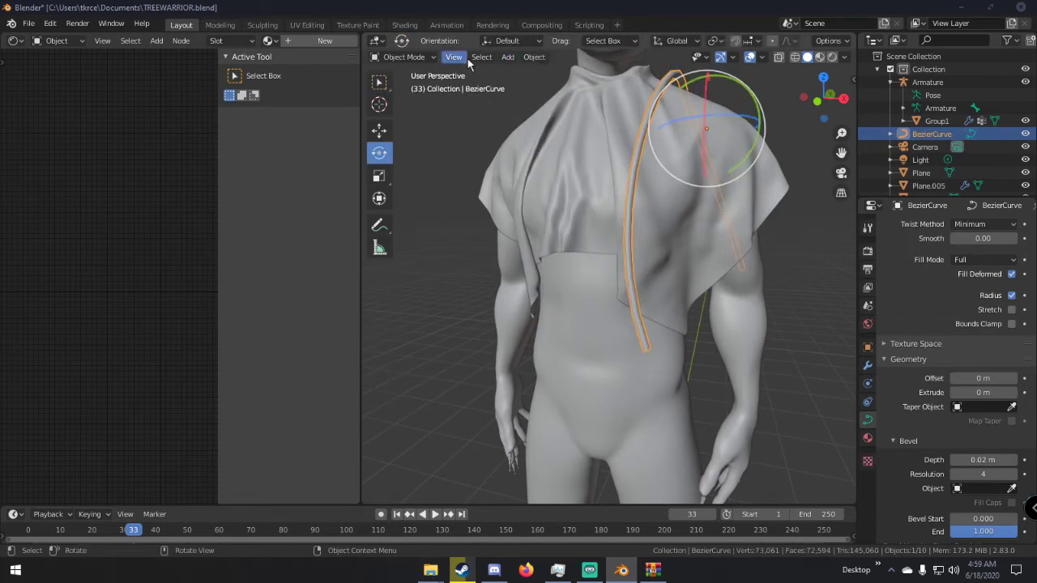
Duplicate the tube curve and place the copy over the character's right shoulder.
{"action": "scroll", "coordinate": [701, 162], "scroll_direction": "down", "scroll_amount": 3}
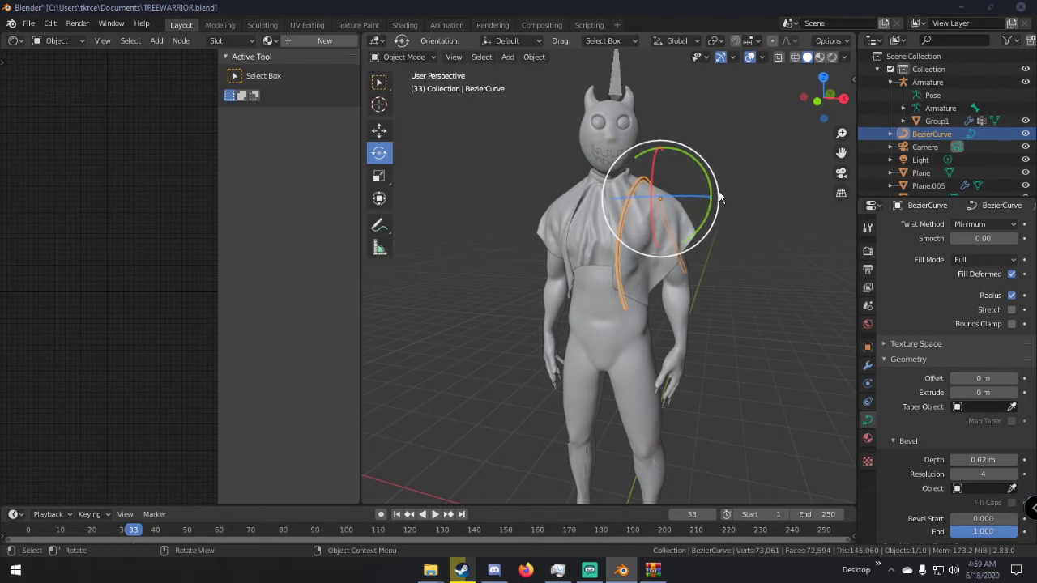
{"action": "middle_click_drag", "start_coordinate": [719, 196], "coordinate": [701, 185]}
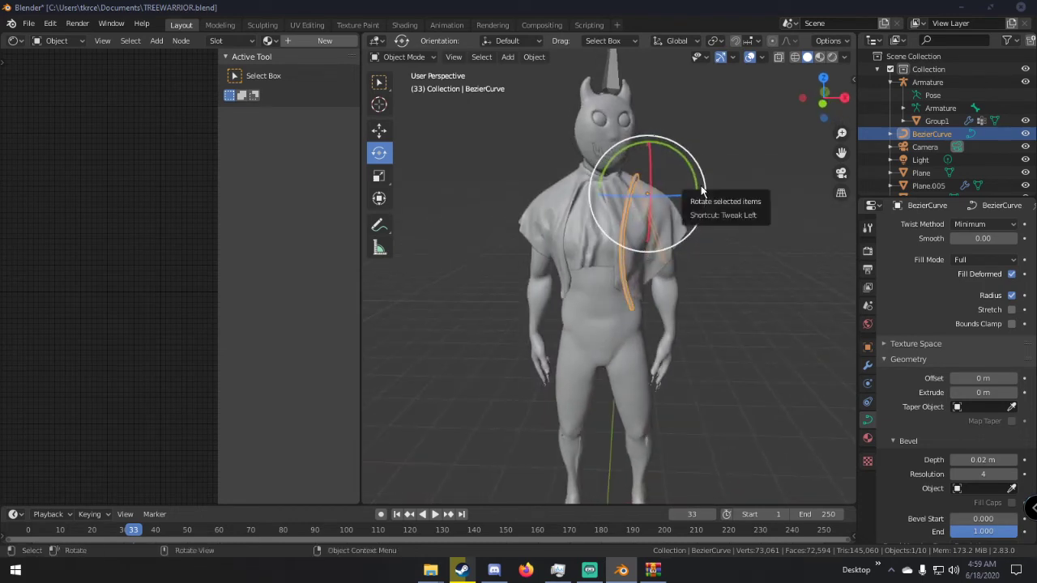
{"action": "key", "text": "shift+d"}
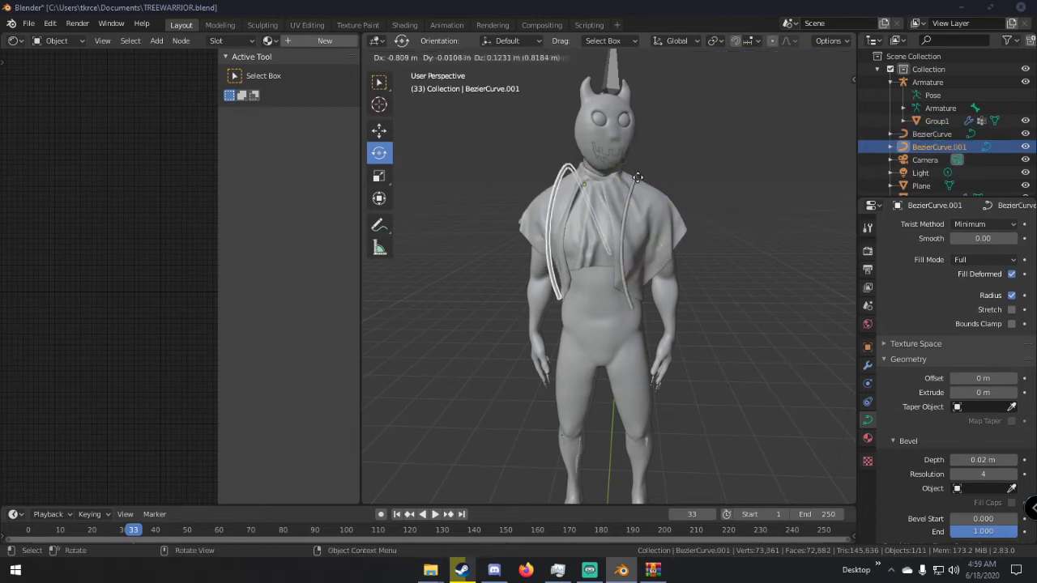
{"action": "left_click", "coordinate": [640, 181]}
{"action": "middle_click_drag", "start_coordinate": [640, 182], "coordinate": [661, 173]}
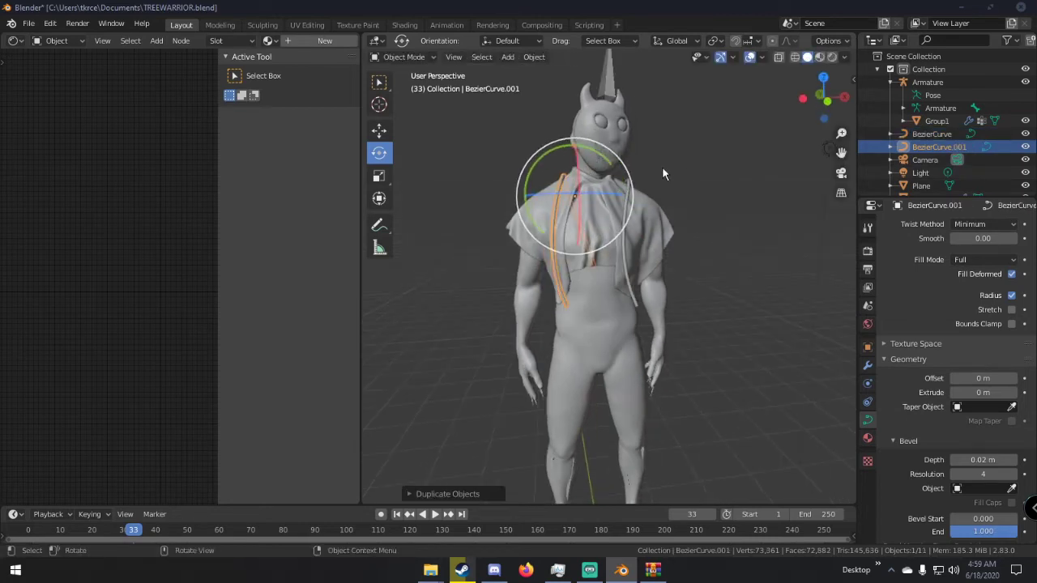
Reshape the duplicated curve by moving its front end and shoulder points outward to fit the right side and rotating the front end's handle.
{"action": "key", "text": "Tab"}
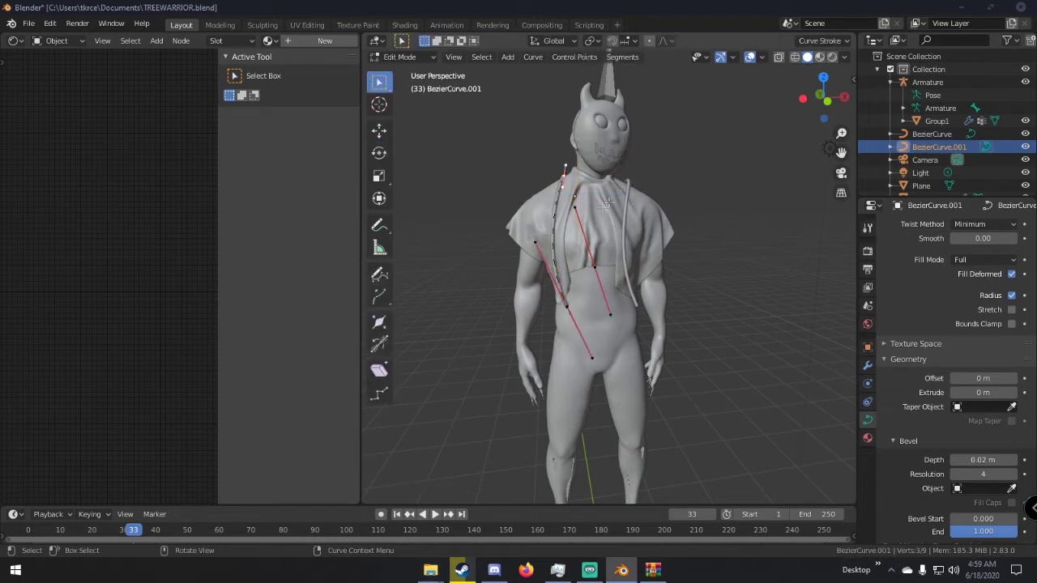
{"action": "left_click", "coordinate": [563, 304]}
{"action": "key", "text": "g"}
{"action": "left_click", "coordinate": [579, 311]}
{"action": "left_click", "coordinate": [564, 175]}
{"action": "left_click_drag", "start_coordinate": [563, 172], "coordinate": [534, 191]}
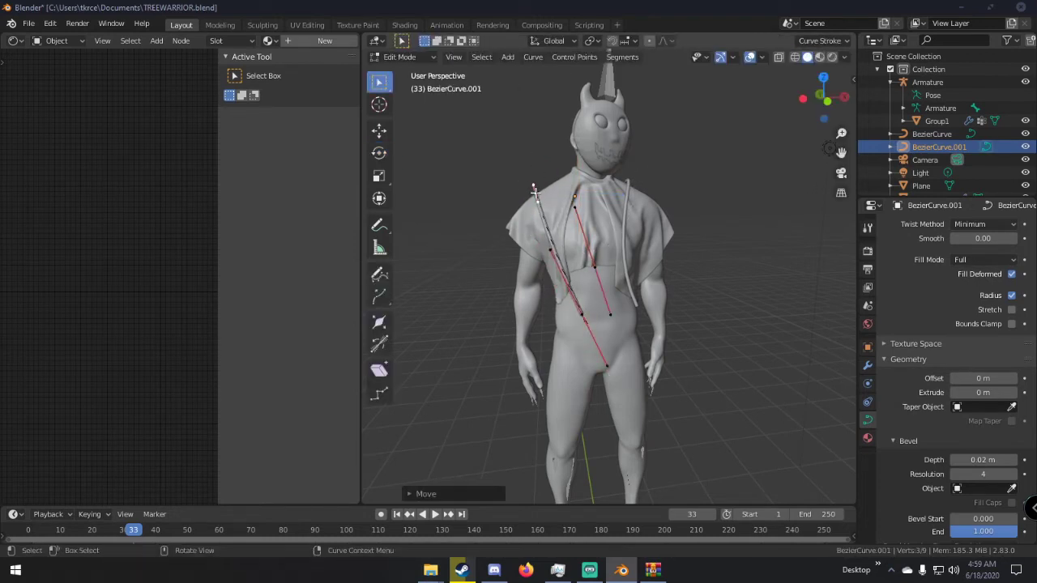
{"action": "left_click", "coordinate": [585, 312]}
{"action": "key", "text": "r"}
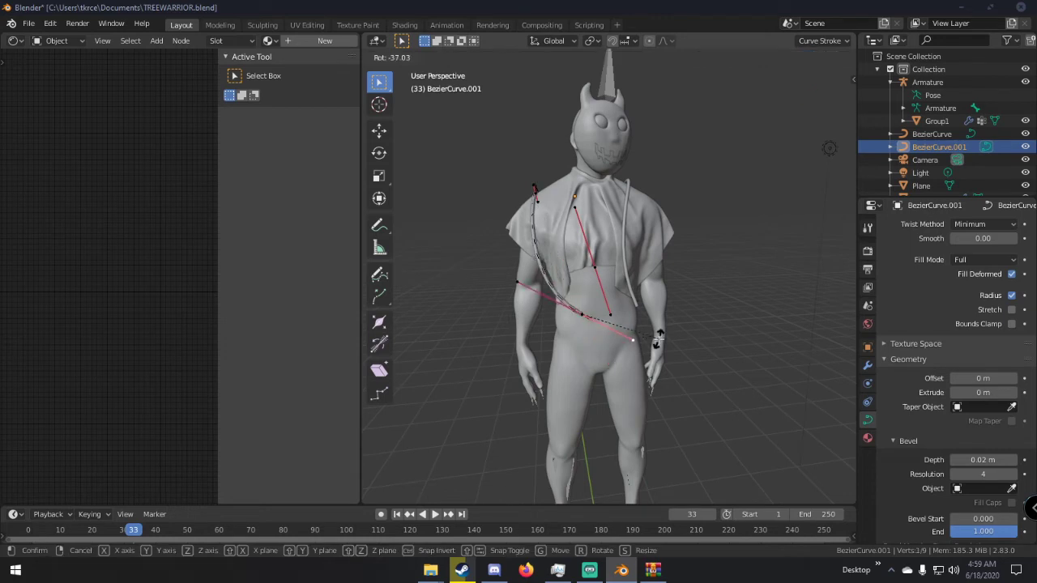
{"action": "left_click", "coordinate": [569, 315]}
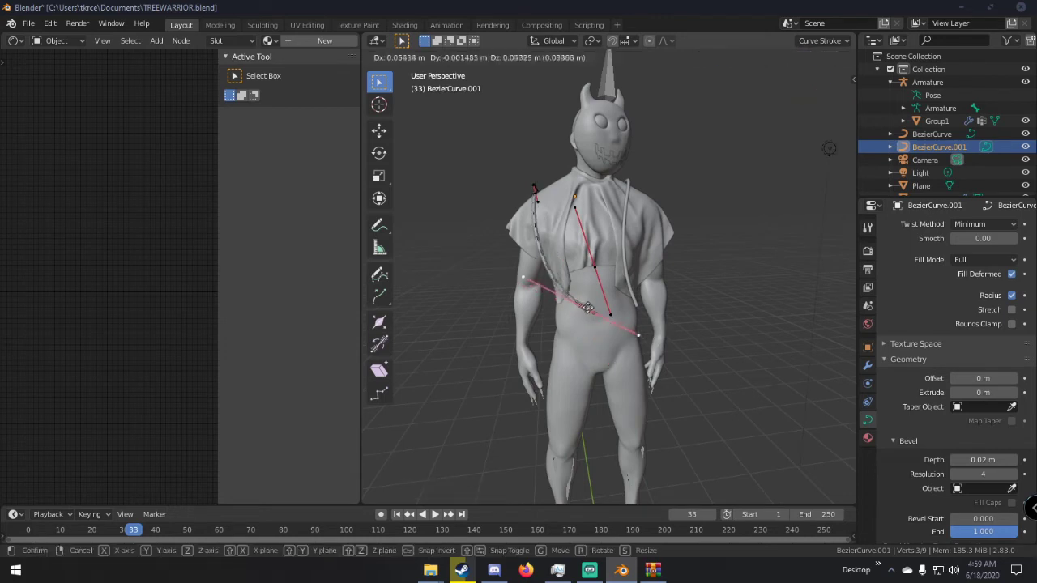
{"action": "key", "text": "Tab"}
Convert the curve on the left shoulder to a mesh and check its geometry in Edit Mode.
{"action": "middle_click_drag", "start_coordinate": [669, 310], "coordinate": [625, 286]}
{"action": "scroll", "coordinate": [613, 283], "scroll_direction": "up", "scroll_amount": 4}
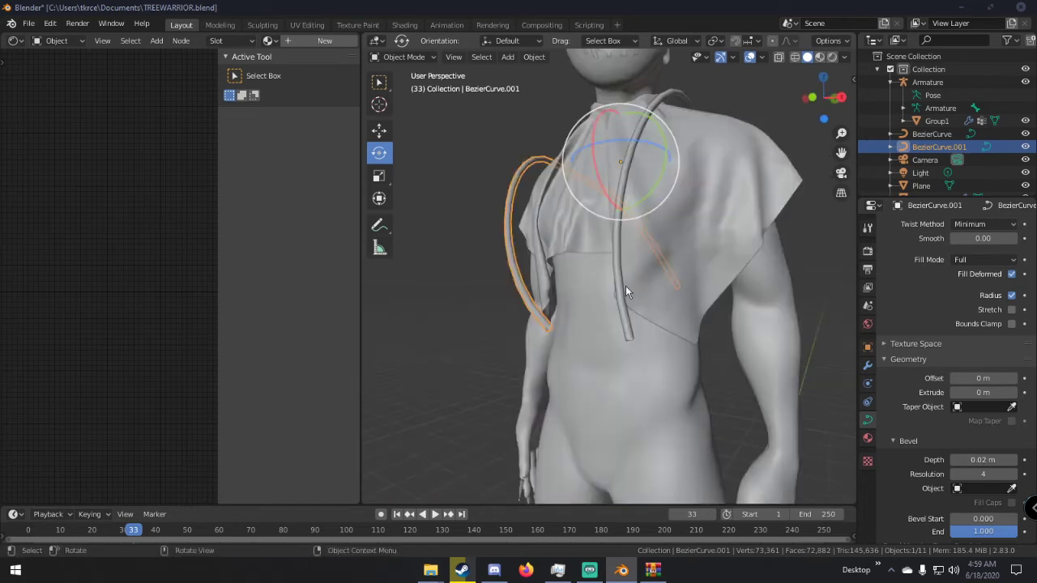
{"action": "left_click", "coordinate": [623, 284]}
{"action": "left_click", "coordinate": [535, 57]}
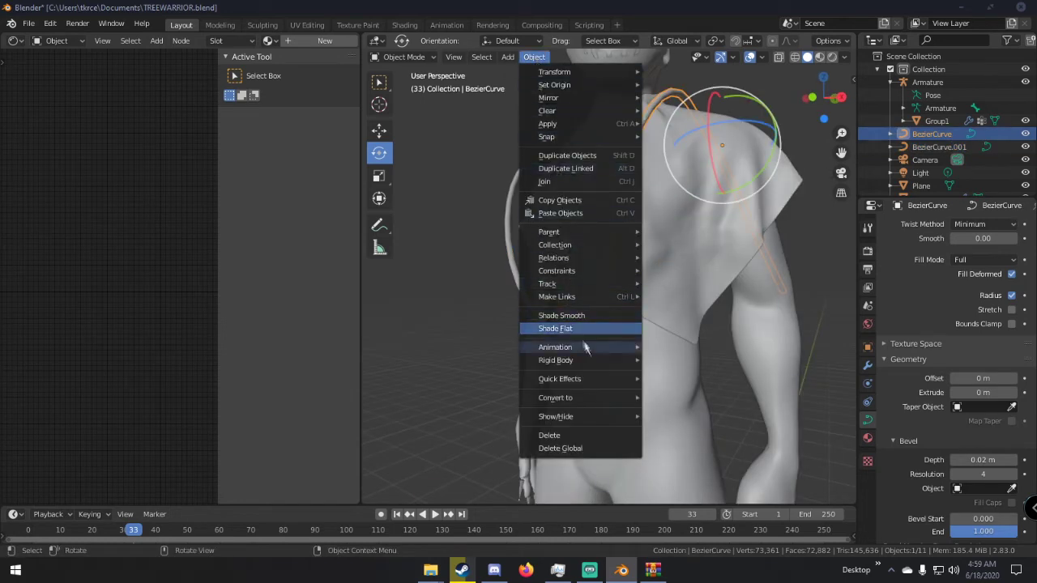
{"action": "mouse_move", "coordinate": [589, 396]}
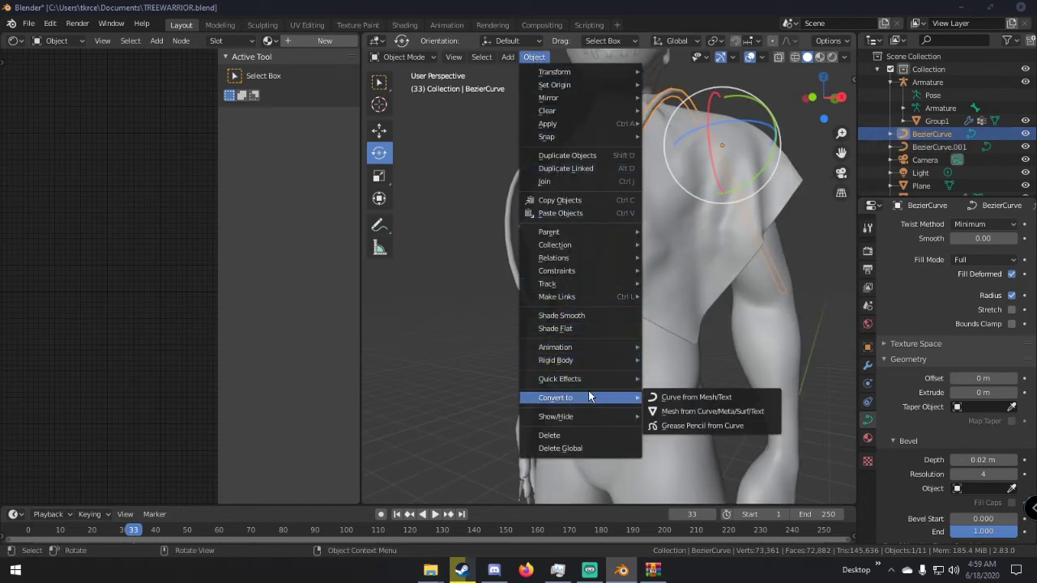
{"action": "left_click", "coordinate": [671, 410]}
{"action": "key", "text": "Tab"}
{"action": "scroll", "coordinate": [620, 256], "scroll_direction": "up", "scroll_amount": 6}
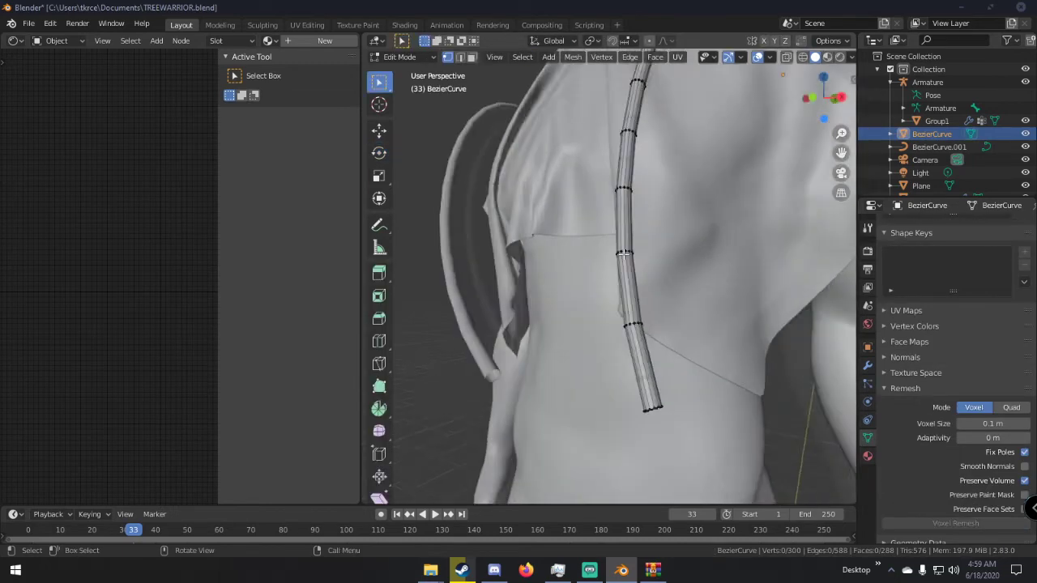
{"action": "key", "text": "Tab"}
{"action": "scroll", "coordinate": [502, 258], "scroll_direction": "down", "scroll_amount": 4}
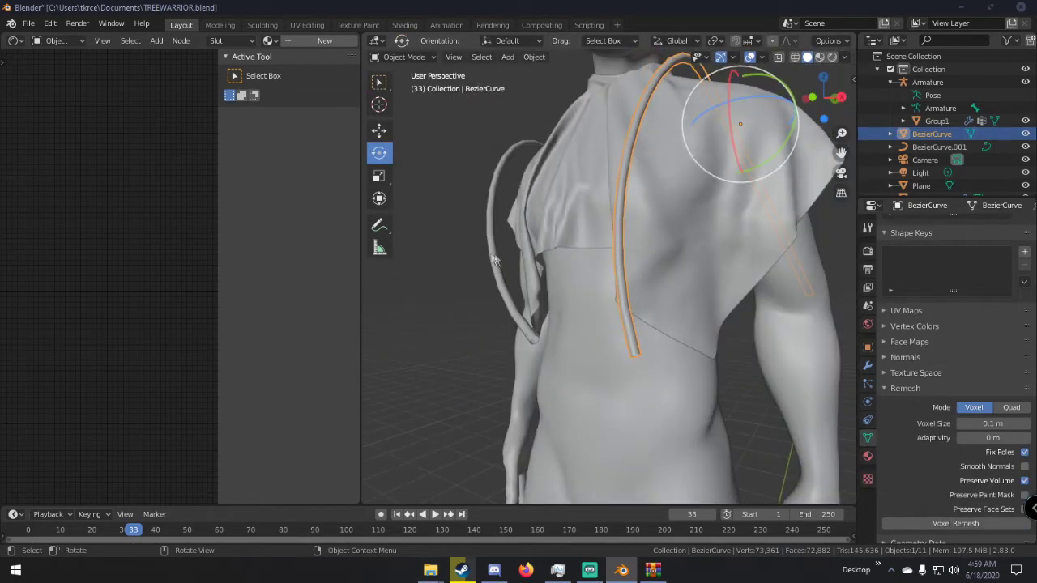
Refine the duplicated curve's control points in Edit Mode to bring it closer to the right shoulder and torso.
{"action": "left_click", "coordinate": [490, 241]}
{"action": "middle_click_drag", "start_coordinate": [490, 241], "coordinate": [701, 228]}
{"action": "scroll", "coordinate": [588, 253], "scroll_direction": "down", "scroll_amount": 3}
{"action": "key", "text": "Tab"}
{"action": "left_click_drag", "start_coordinate": [625, 134], "coordinate": [592, 142]}
{"action": "left_click_drag", "start_coordinate": [647, 304], "coordinate": [633, 315]}
{"action": "middle_click_drag", "start_coordinate": [641, 312], "coordinate": [504, 257]}
Leave Edit Mode and convert the curve over the right shoulder to a mesh, clearing the selection.
{"action": "key", "text": "Tab"}
{"action": "left_click", "coordinate": [528, 59]}
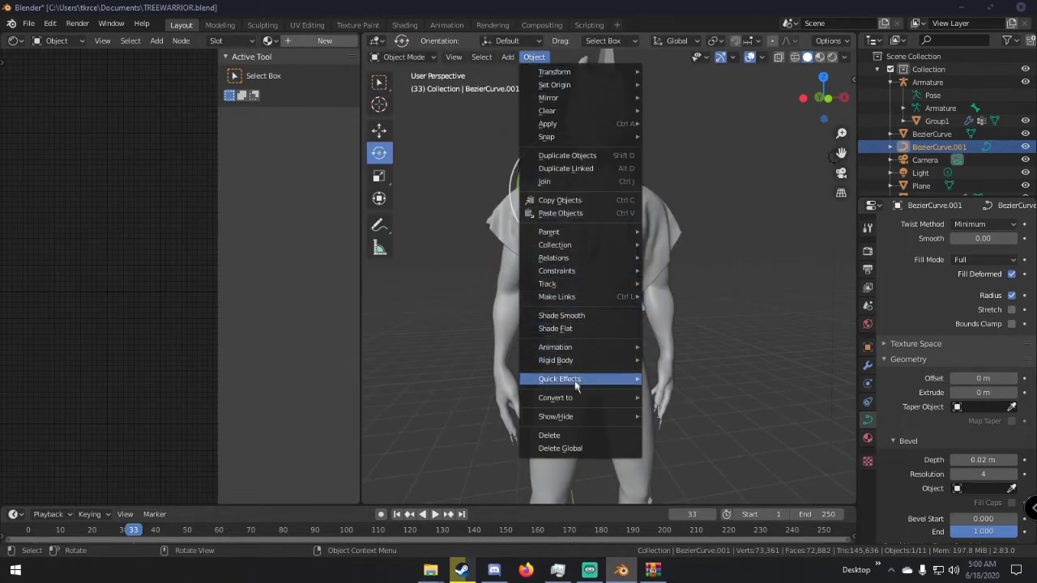
{"action": "mouse_move", "coordinate": [574, 399]}
{"action": "left_click", "coordinate": [694, 412]}
{"action": "middle_click_drag", "start_coordinate": [672, 324], "coordinate": [627, 212]}
{"action": "key", "text": "a"}
{"action": "key", "text": "a"}
{"action": "scroll", "coordinate": [624, 278], "scroll_direction": "up", "scroll_amount": 2}
Select the strand over the left shoulder, bring it into the Sculpting workspace and frame the upper body.
{"action": "left_click", "coordinate": [627, 213]}
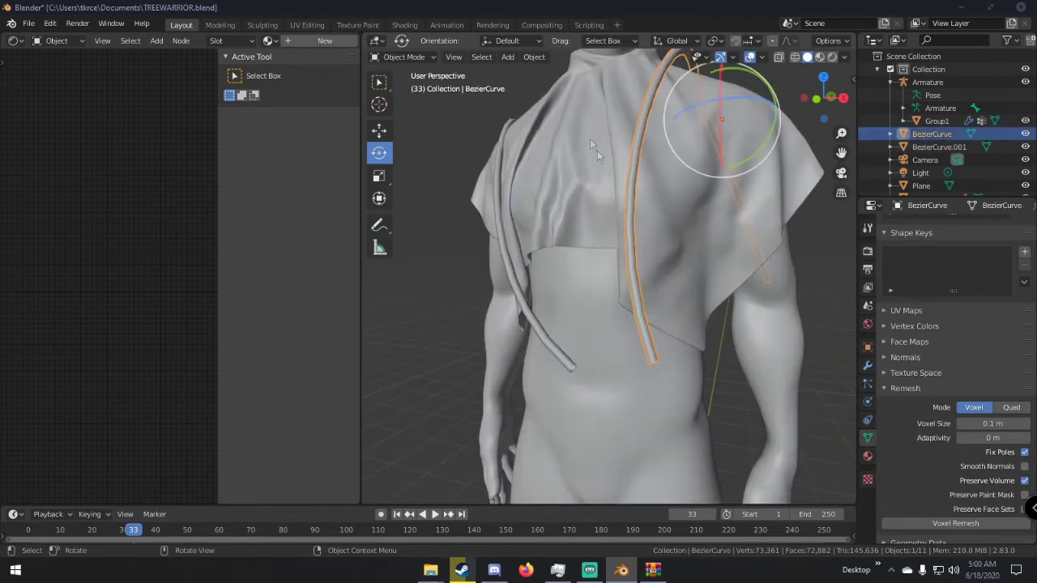
{"action": "left_click", "coordinate": [584, 159]}
{"action": "right_click", "coordinate": [586, 162]}
{"action": "left_click", "coordinate": [586, 161]}
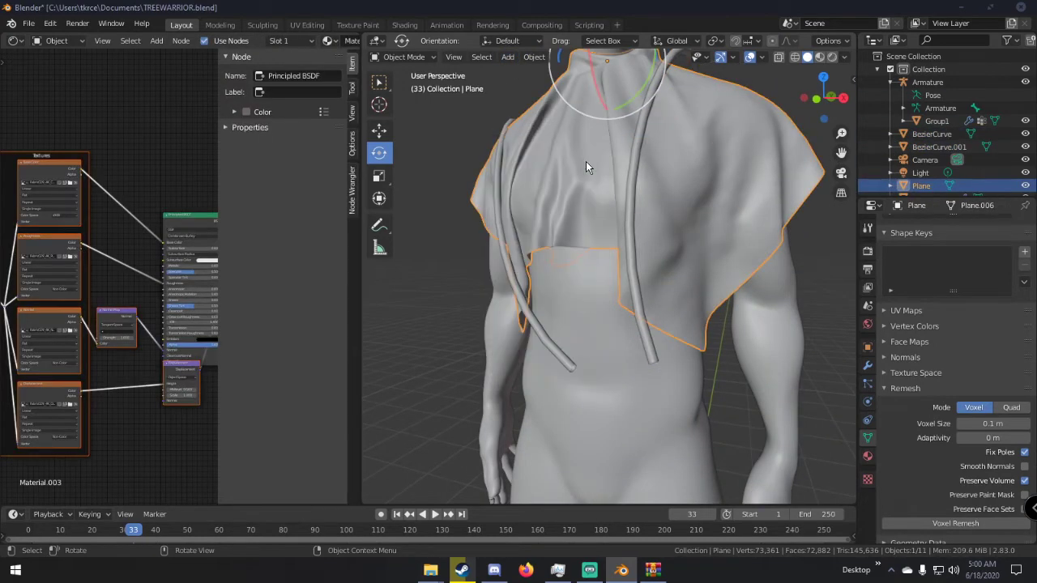
{"action": "left_click", "coordinate": [631, 197]}
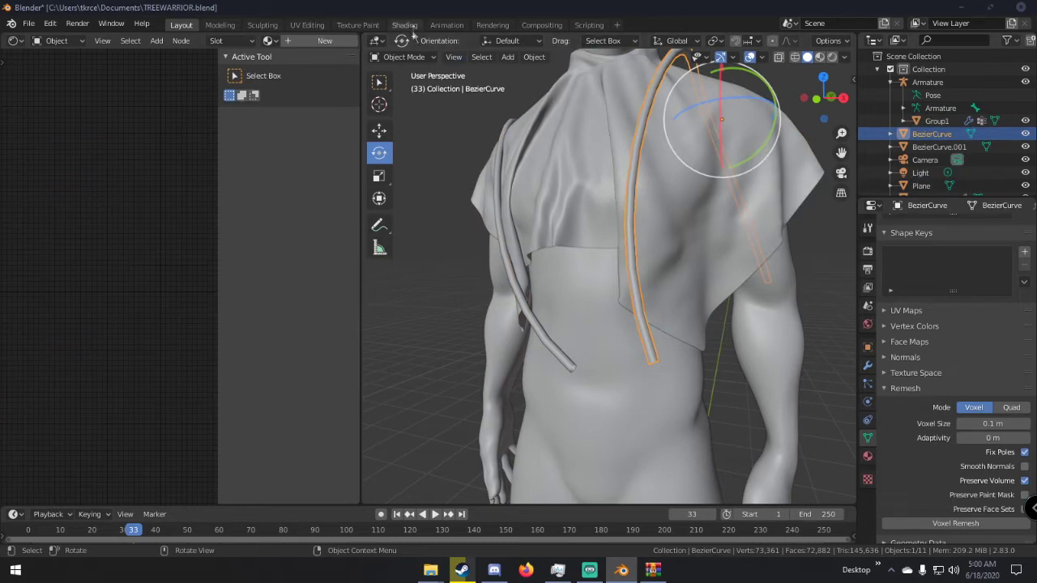
{"action": "left_click", "coordinate": [262, 24]}
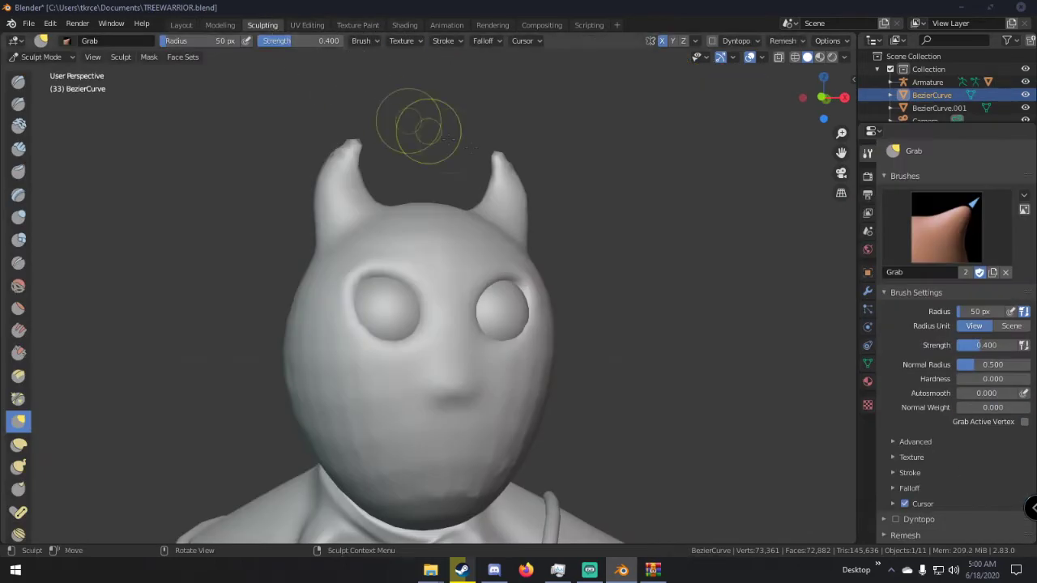
{"action": "scroll", "coordinate": [588, 213], "scroll_direction": "down", "scroll_amount": 5}
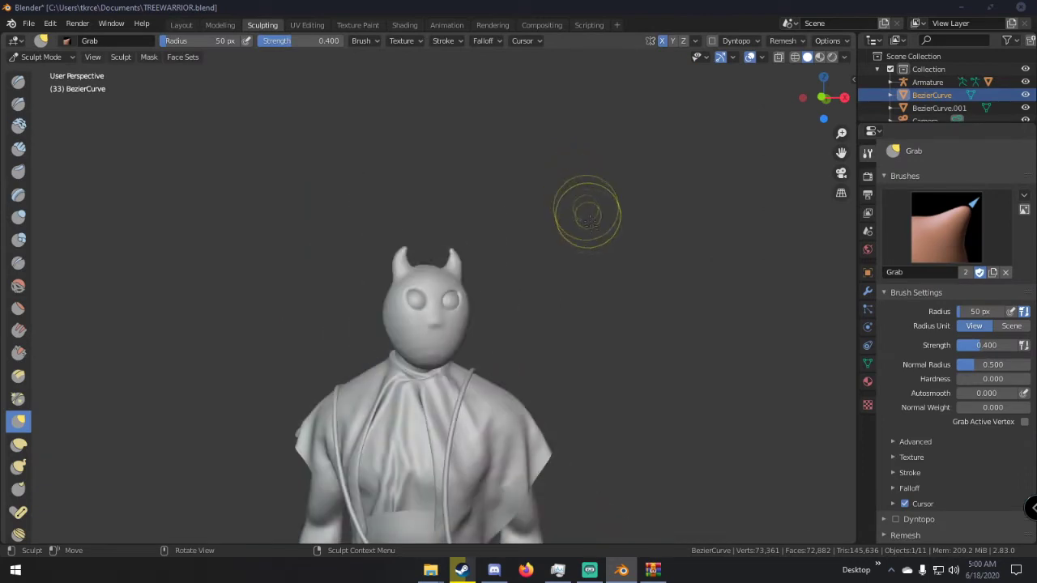
Choose the Draw sculpt brush and enable Dyntopo for the left shoulder strand.
{"action": "left_click", "coordinate": [17, 82]}
{"action": "scroll", "coordinate": [390, 240], "scroll_direction": "up", "scroll_amount": 5}
{"action": "key", "text": "s"}
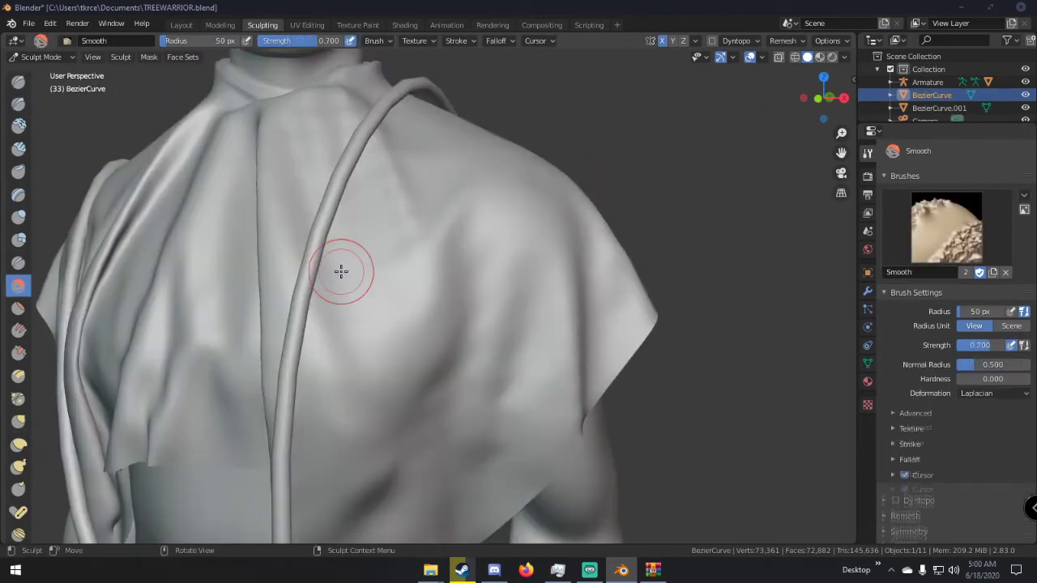
{"action": "left_click", "coordinate": [19, 83]}
{"action": "left_click", "coordinate": [711, 40]}
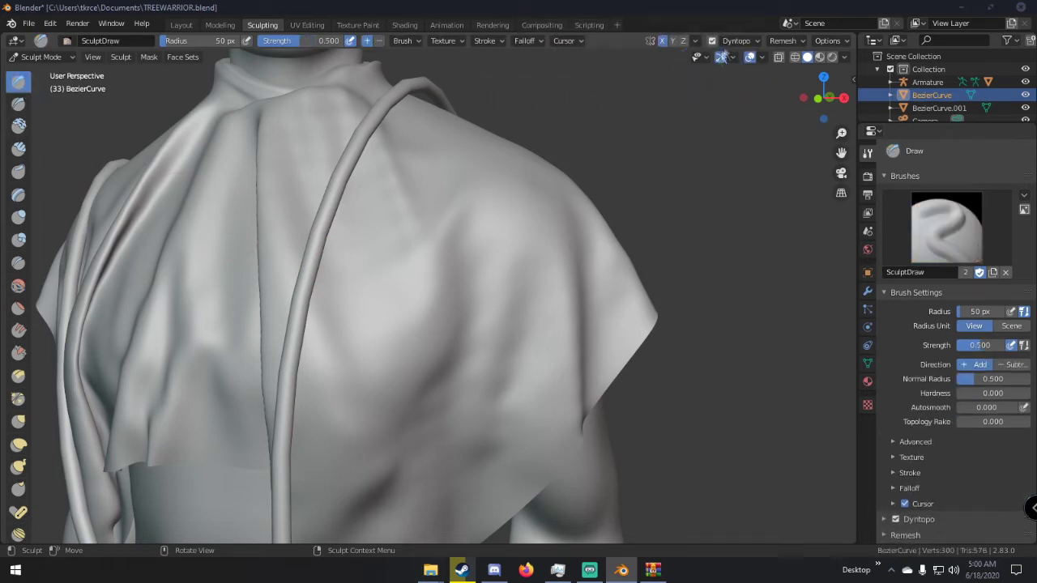
Try Draw strokes on the left strand, including one with a Dyntopo resolution of 20, and undo them.
{"action": "left_click", "coordinate": [735, 41]}
{"action": "left_click_drag", "start_coordinate": [331, 210], "coordinate": [327, 213]}
{"action": "key", "text": "ctrl+z"}
{"action": "mouse_move", "coordinate": [343, 209]}
{"action": "middle_mouse_down", "text": "ctrl"}
{"action": "mouse_move", "coordinate": [410, 231]}
{"action": "mouse_move", "coordinate": [540, 213]}
{"action": "mouse_move", "coordinate": [583, 239]}
{"action": "middle_mouse_up", "text": "ctrl"}
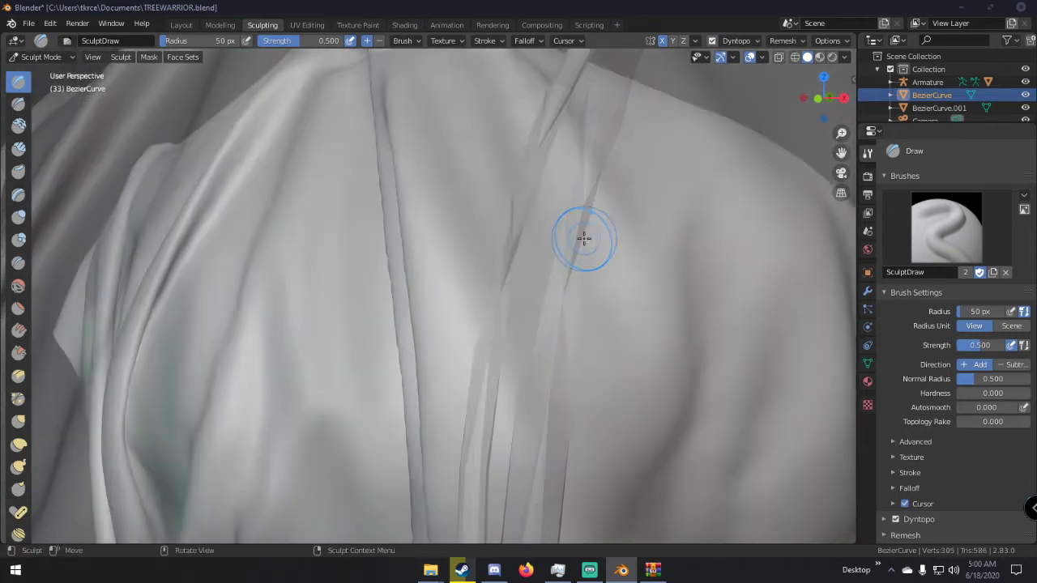
{"action": "left_click", "coordinate": [738, 42]}
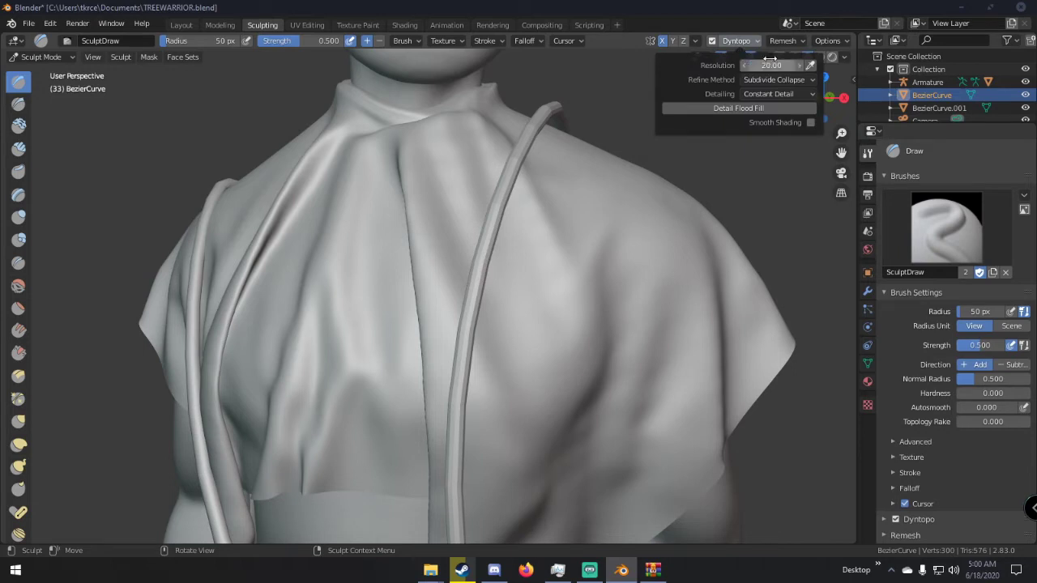
{"action": "left_click_drag", "start_coordinate": [493, 213], "coordinate": [486, 248]}
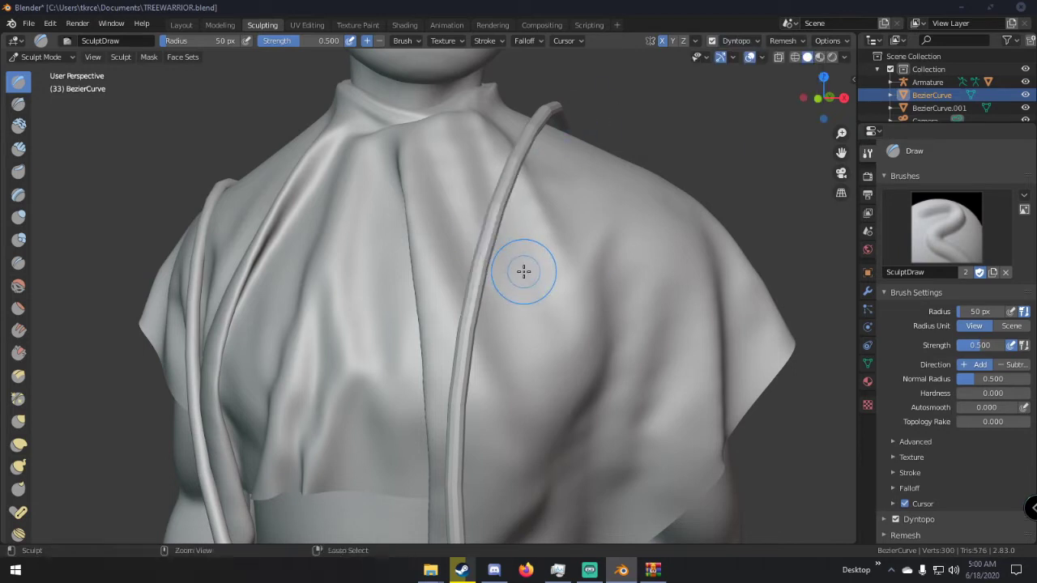
{"action": "key", "text": "ctrl+z"}
Try more Draw strokes along the left strand's chest section while adjusting the Dyntopo resolution, undoing each stroke.
{"action": "middle_click_drag", "start_coordinate": [523, 271], "coordinate": [509, 296], "text": "ctrl"}
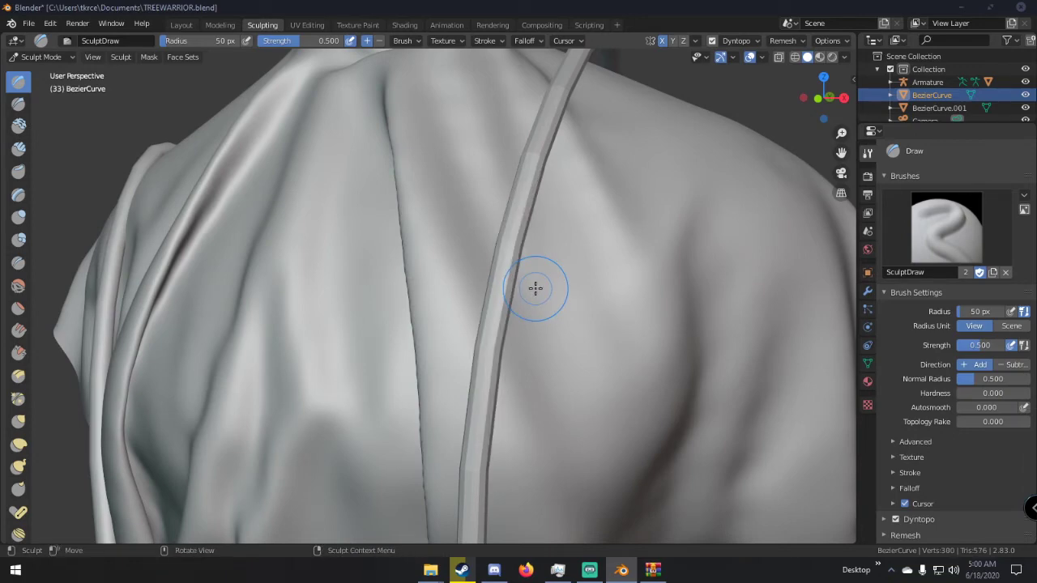
{"action": "scroll", "coordinate": [536, 288], "scroll_direction": "down", "scroll_amount": 5}
{"action": "mouse_move", "coordinate": [532, 285]}
{"action": "middle_mouse_down", "text": "shift"}
{"action": "mouse_move", "coordinate": [549, 227]}
{"action": "mouse_move", "coordinate": [542, 235]}
{"action": "middle_mouse_up", "text": "shift"}
{"action": "scroll", "coordinate": [542, 235], "scroll_direction": "up", "scroll_amount": 5}
{"action": "left_click_drag", "start_coordinate": [542, 236], "coordinate": [552, 239]}
{"action": "key", "text": "ctrl+z"}
{"action": "left_click", "coordinate": [738, 44]}
{"action": "left_click", "coordinate": [772, 65]}
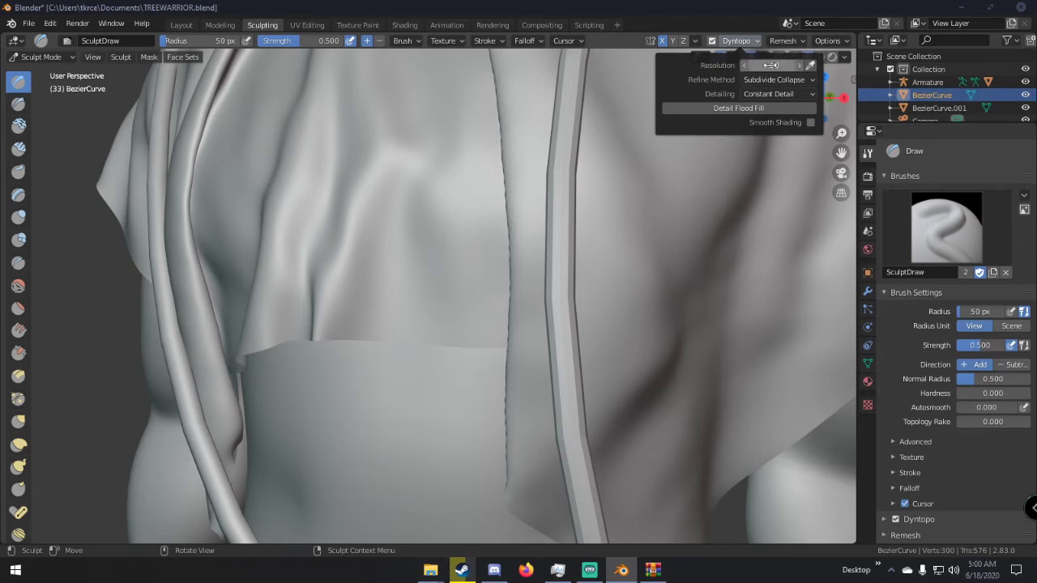
{"action": "left_click_drag", "start_coordinate": [576, 181], "coordinate": [565, 177]}
{"action": "key", "text": "ctrl+z"}
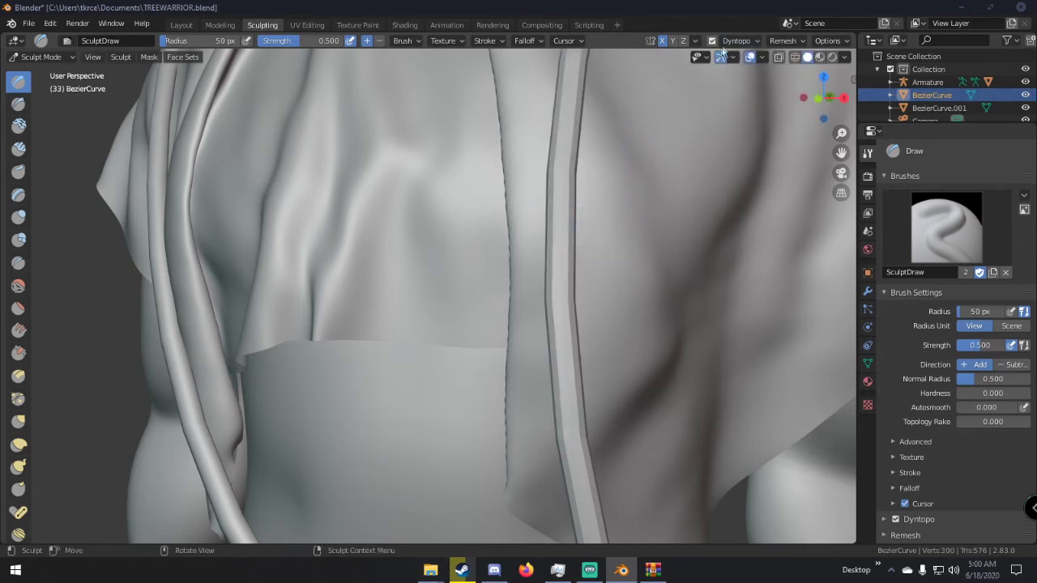
Set the Dyntopo resolution to 50 and sculpt a rough surface along the front length of the left strand.
{"action": "left_click", "coordinate": [736, 40]}
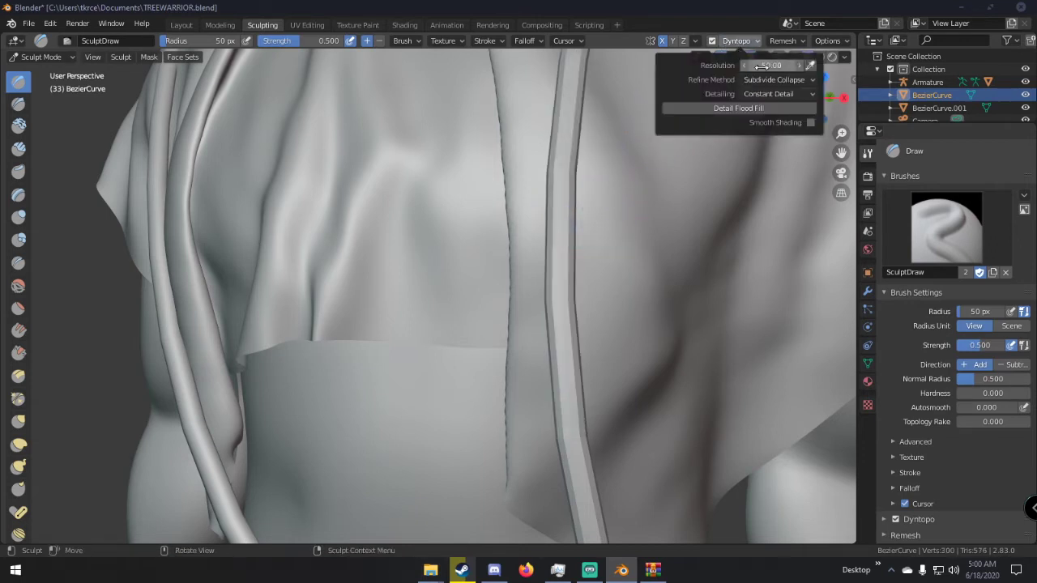
{"action": "mouse_move", "coordinate": [562, 123]}
{"action": "left_mouse_down"}
{"action": "mouse_move", "coordinate": [563, 324]}
{"action": "mouse_move", "coordinate": [572, 356]}
{"action": "left_mouse_up"}
{"action": "mouse_move", "coordinate": [577, 357]}
{"action": "middle_mouse_down", "text": "shift"}
{"action": "mouse_move", "coordinate": [576, 254]}
{"action": "mouse_move", "coordinate": [532, 92]}
{"action": "middle_mouse_up", "text": "shift"}
{"action": "mouse_move", "coordinate": [532, 92]}
{"action": "left_mouse_down"}
{"action": "mouse_move", "coordinate": [589, 364]}
{"action": "mouse_move", "coordinate": [632, 436]}
{"action": "left_mouse_up"}
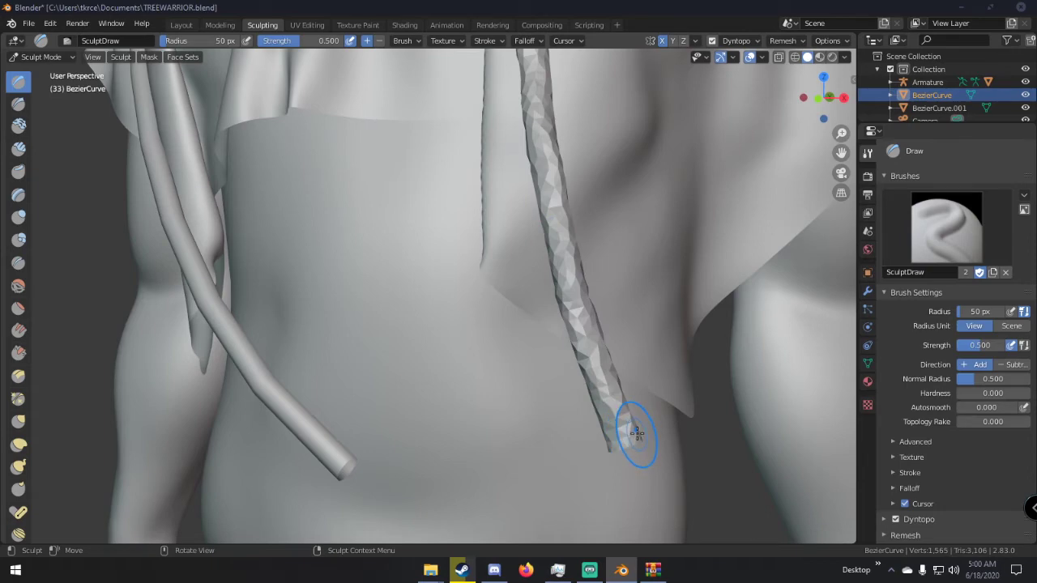
{"action": "scroll", "coordinate": [637, 434], "scroll_direction": "down", "scroll_amount": 4}
{"action": "middle_click_drag", "start_coordinate": [507, 162], "coordinate": [502, 349], "text": "shift"}
{"action": "scroll", "coordinate": [504, 347], "scroll_direction": "up", "scroll_amount": 1}
{"action": "left_click_drag", "start_coordinate": [535, 311], "coordinate": [533, 350]}
{"action": "mouse_move", "coordinate": [501, 468]}
{"action": "left_mouse_down"}
{"action": "mouse_move", "coordinate": [546, 261]}
{"action": "mouse_move", "coordinate": [572, 228]}
{"action": "left_mouse_up"}
Roughen the left strand over the shoulder and down the back to its end with Draw strokes.
{"action": "middle_click_drag", "start_coordinate": [572, 228], "coordinate": [258, 229]}
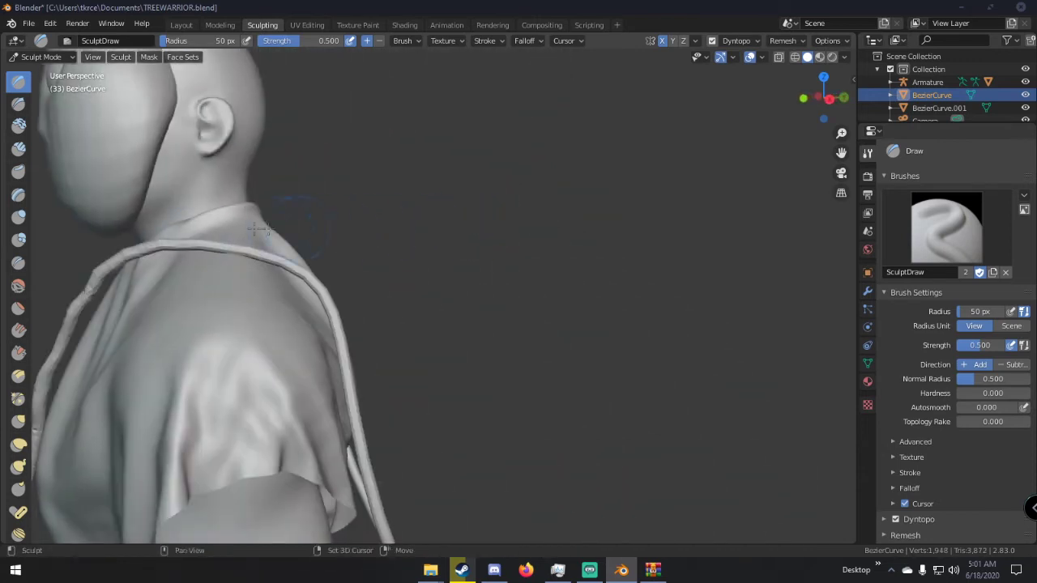
{"action": "left_click_drag", "start_coordinate": [172, 243], "coordinate": [206, 243]}
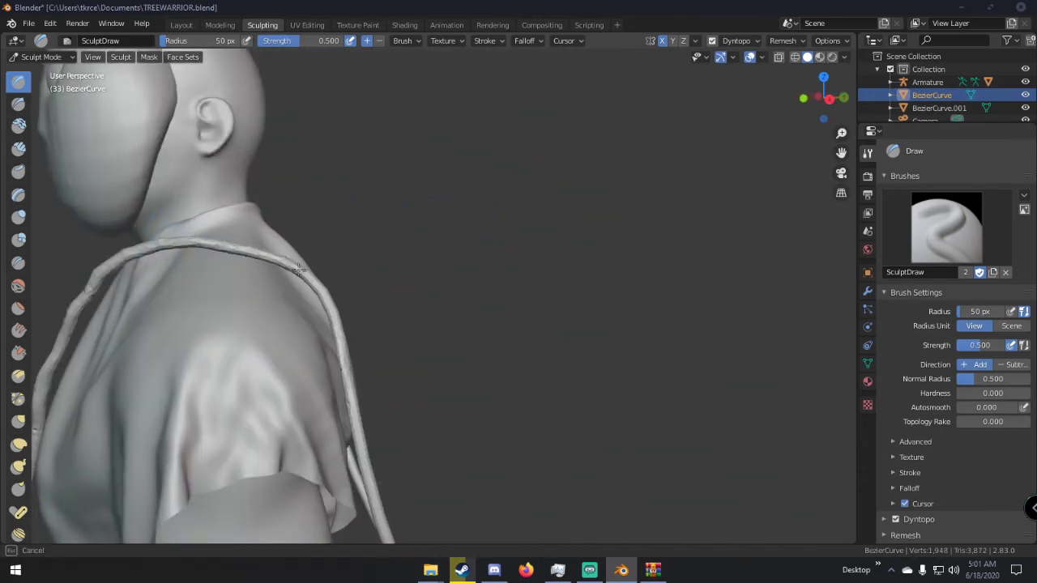
{"action": "left_click_drag", "start_coordinate": [333, 323], "coordinate": [348, 335]}
{"action": "middle_click_drag", "start_coordinate": [347, 335], "coordinate": [332, 238]}
{"action": "left_click_drag", "start_coordinate": [332, 238], "coordinate": [333, 269]}
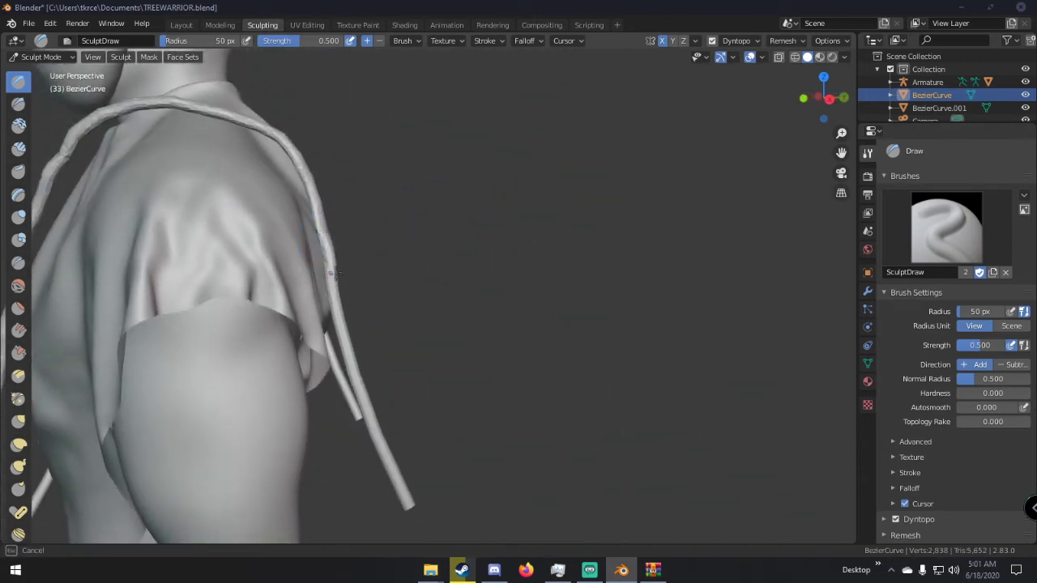
{"action": "left_click_drag", "start_coordinate": [391, 464], "coordinate": [409, 535]}
{"action": "mouse_move", "coordinate": [409, 535]}
{"action": "middle_mouse_down"}
{"action": "mouse_move", "coordinate": [299, 399]}
{"action": "mouse_move", "coordinate": [324, 367]}
{"action": "mouse_move", "coordinate": [493, 349]}
{"action": "middle_mouse_up"}
Select the right shoulder strand in the Layout workspace, bring it into the Sculpting workspace and enable Dyntopo.
{"action": "left_click", "coordinate": [182, 26]}
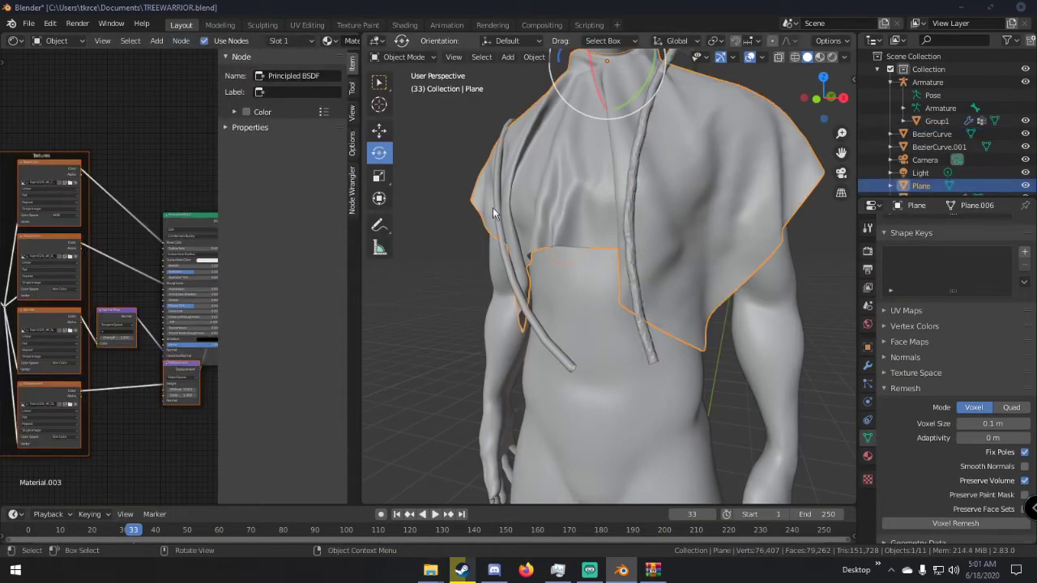
{"action": "left_click", "coordinate": [497, 211]}
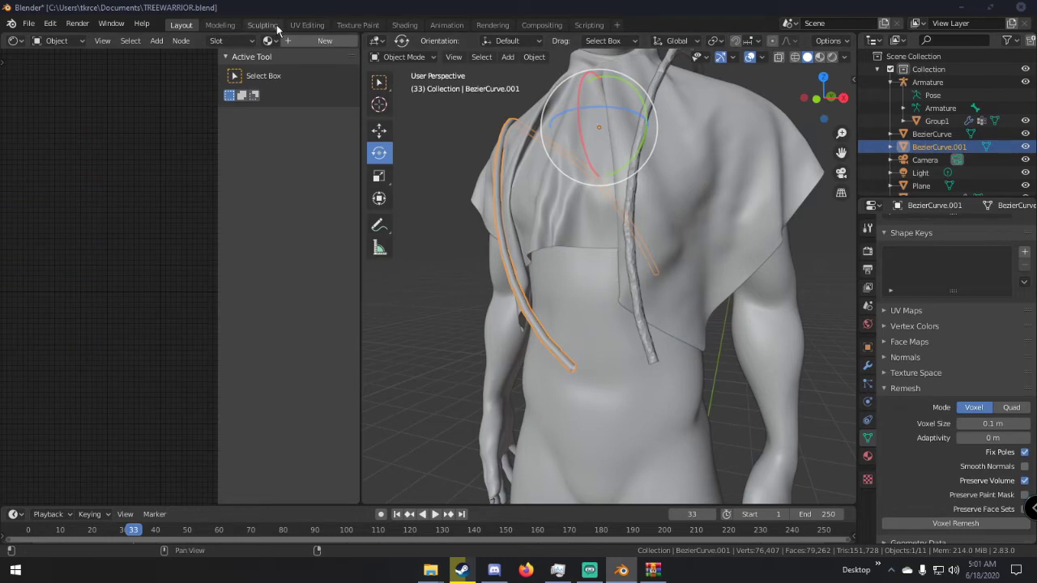
{"action": "left_click", "coordinate": [274, 25]}
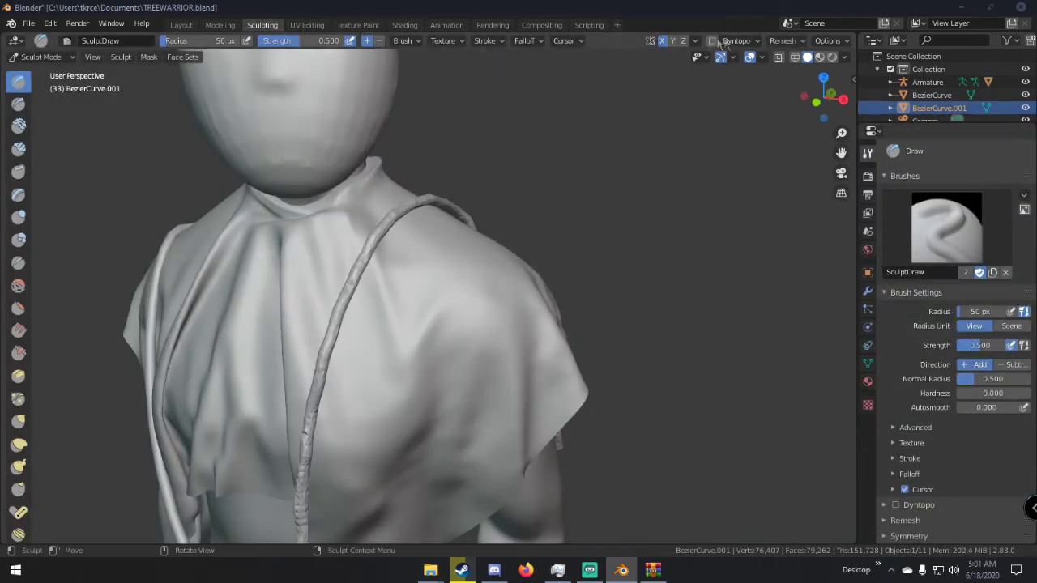
{"action": "left_click", "coordinate": [739, 41]}
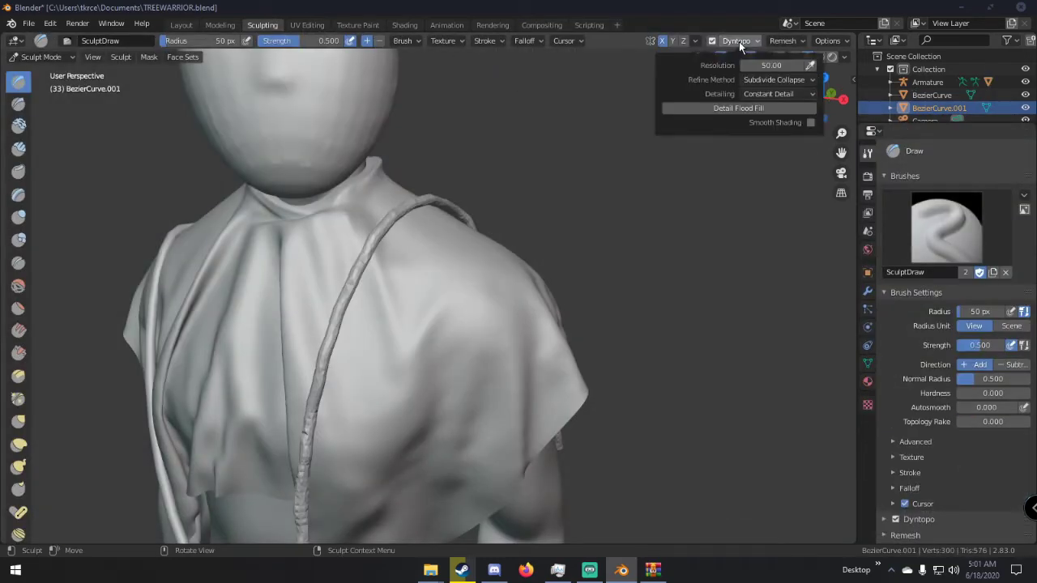
Sculpt a rough surface along the front of the right strand, from the shoulder to its lower end.
{"action": "middle_click_drag", "start_coordinate": [294, 261], "coordinate": [430, 232]}
{"action": "scroll", "coordinate": [429, 232], "scroll_direction": "up", "scroll_amount": 3}
{"action": "left_click_drag", "start_coordinate": [352, 245], "coordinate": [352, 279]}
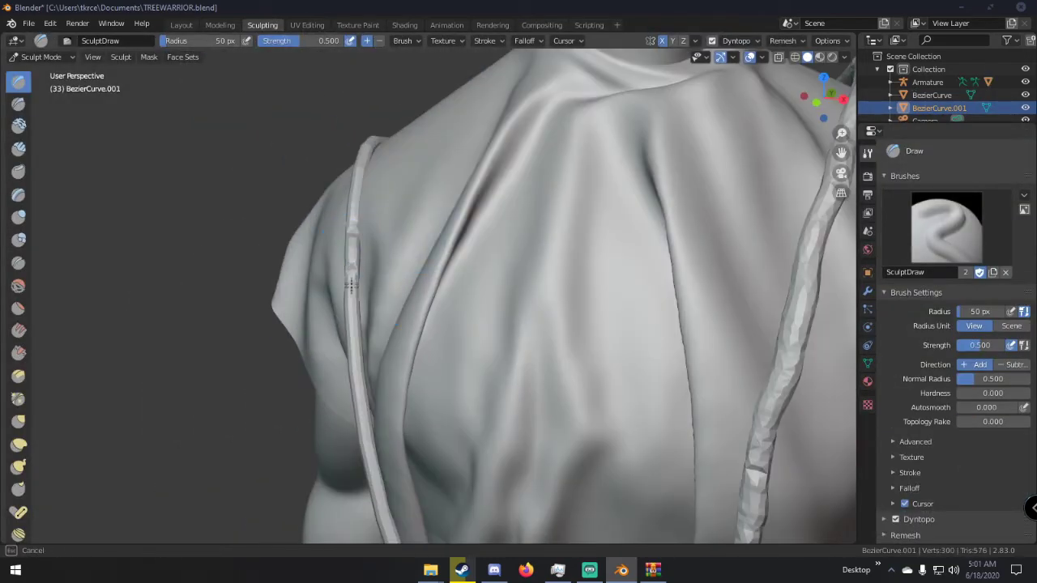
{"action": "left_click_drag", "start_coordinate": [359, 397], "coordinate": [372, 460]}
{"action": "middle_click_drag", "start_coordinate": [372, 461], "coordinate": [405, 89], "text": "shift"}
{"action": "left_click_drag", "start_coordinate": [405, 81], "coordinate": [420, 108]}
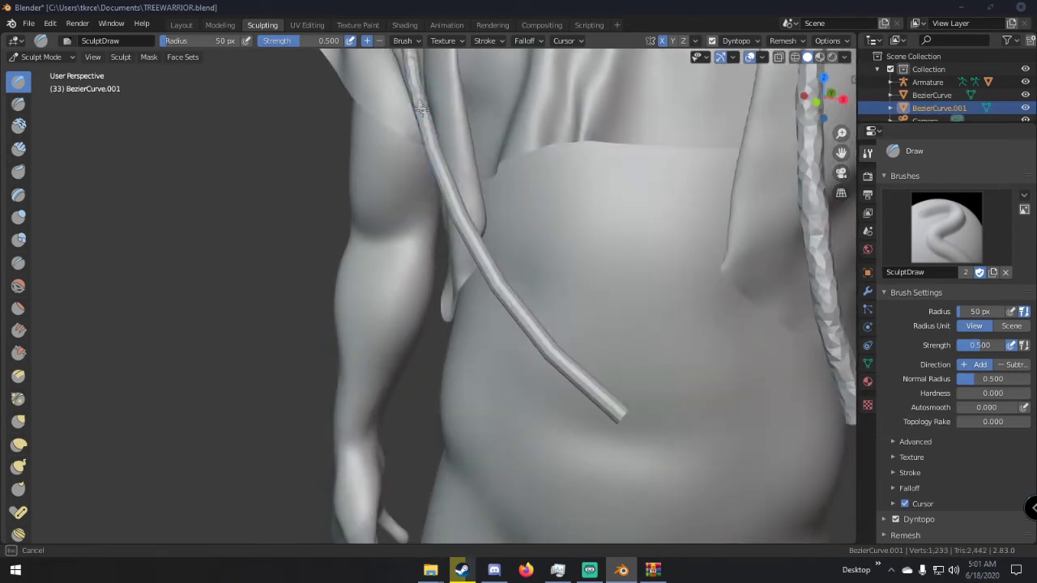
{"action": "mouse_move", "coordinate": [450, 213]}
{"action": "left_mouse_down"}
{"action": "mouse_move", "coordinate": [503, 303]}
{"action": "mouse_move", "coordinate": [599, 392]}
{"action": "left_mouse_up"}
{"action": "mouse_move", "coordinate": [599, 392]}
{"action": "middle_mouse_down"}
{"action": "mouse_move", "coordinate": [524, 313]}
{"action": "mouse_move", "coordinate": [576, 392]}
{"action": "middle_mouse_up"}
{"action": "left_click_drag", "start_coordinate": [571, 258], "coordinate": [575, 345]}
Roughen the right strand over the shoulder and down the back with Draw strokes.
{"action": "middle_click_drag", "start_coordinate": [575, 345], "coordinate": [746, 308]}
{"action": "scroll", "coordinate": [365, 258], "scroll_direction": "up", "scroll_amount": 3}
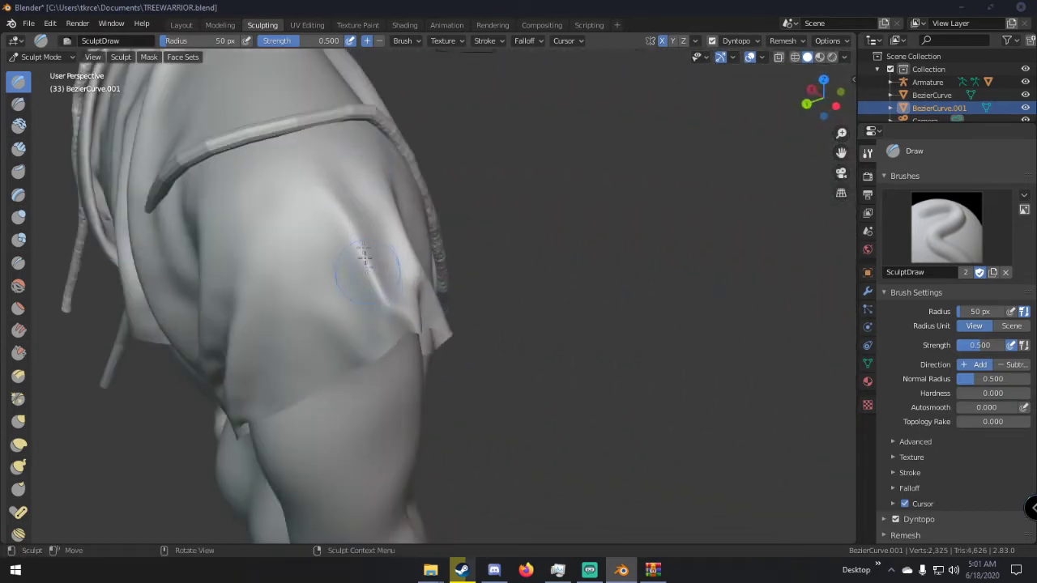
{"action": "left_click_drag", "start_coordinate": [363, 111], "coordinate": [198, 149]}
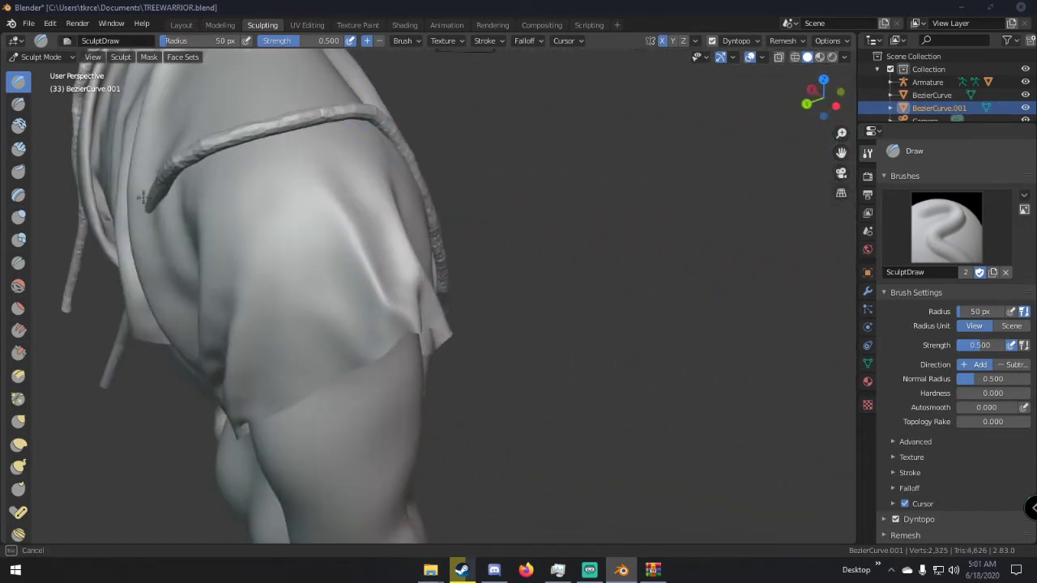
{"action": "left_click_drag", "start_coordinate": [159, 186], "coordinate": [151, 174]}
{"action": "mouse_move", "coordinate": [151, 173]}
{"action": "middle_mouse_down"}
{"action": "mouse_move", "coordinate": [232, 143]}
{"action": "mouse_move", "coordinate": [377, 215]}
{"action": "middle_mouse_up"}
{"action": "left_click_drag", "start_coordinate": [377, 214], "coordinate": [358, 244]}
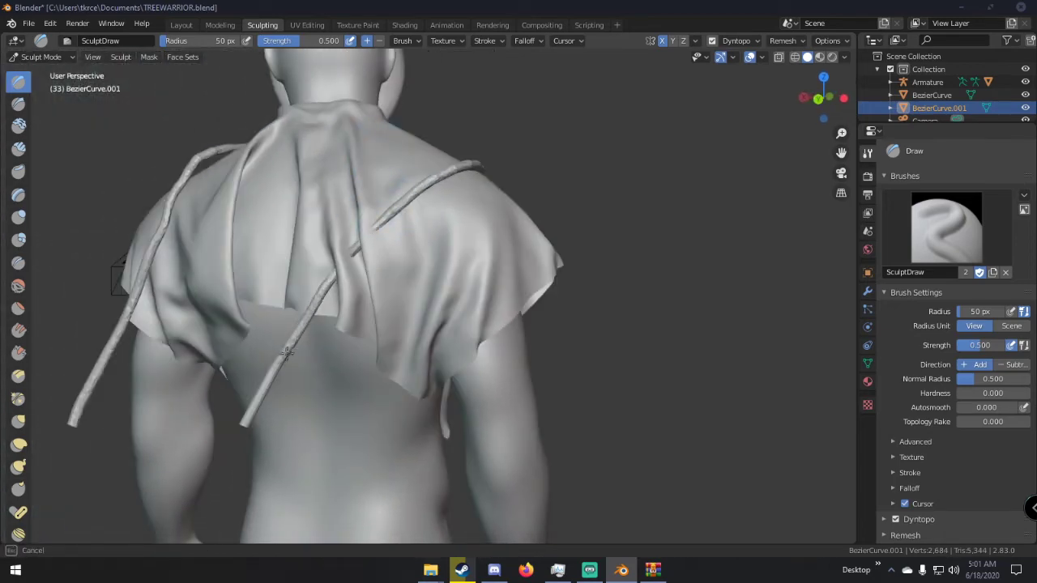
{"action": "mouse_move", "coordinate": [465, 323]}
{"action": "middle_mouse_down"}
{"action": "mouse_move", "coordinate": [308, 303]}
{"action": "mouse_move", "coordinate": [320, 291]}
{"action": "middle_mouse_up"}
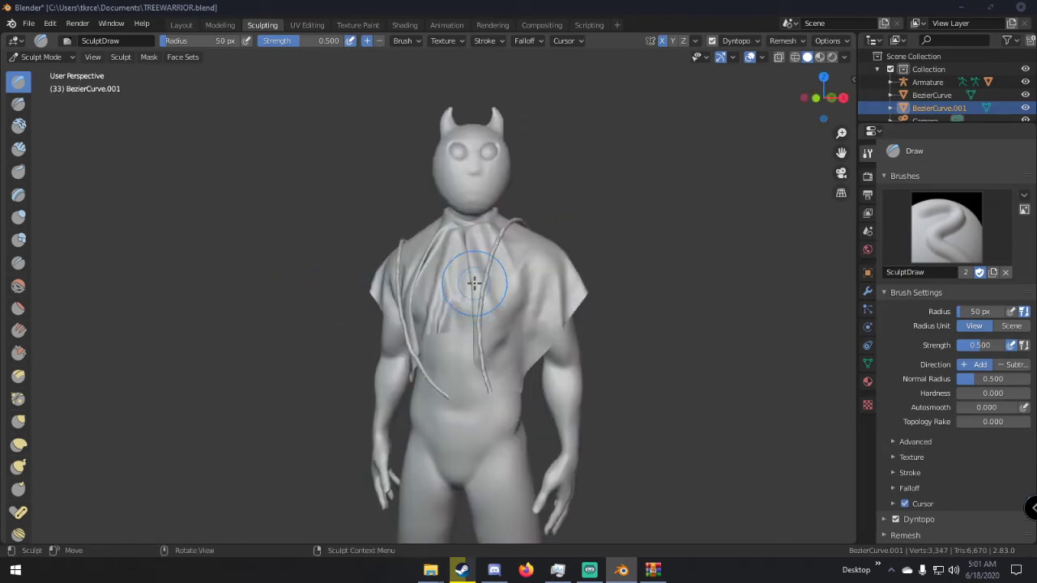
In the Layout workspace, assign the head's material, Material.002, to both shoulder strands.
{"action": "left_click", "coordinate": [182, 24]}
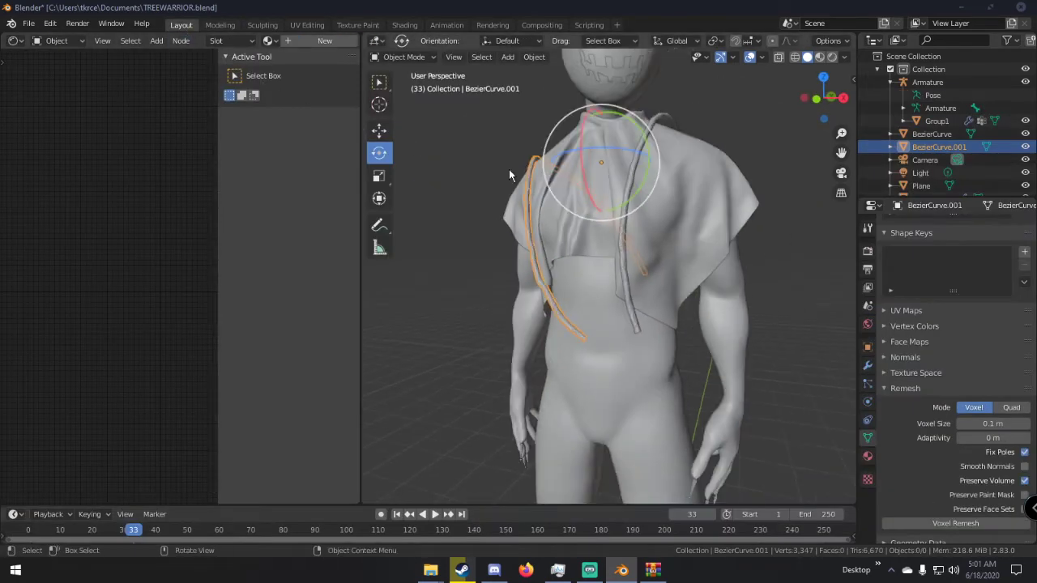
{"action": "key", "text": "alt+a"}
{"action": "left_click", "coordinate": [632, 160]}
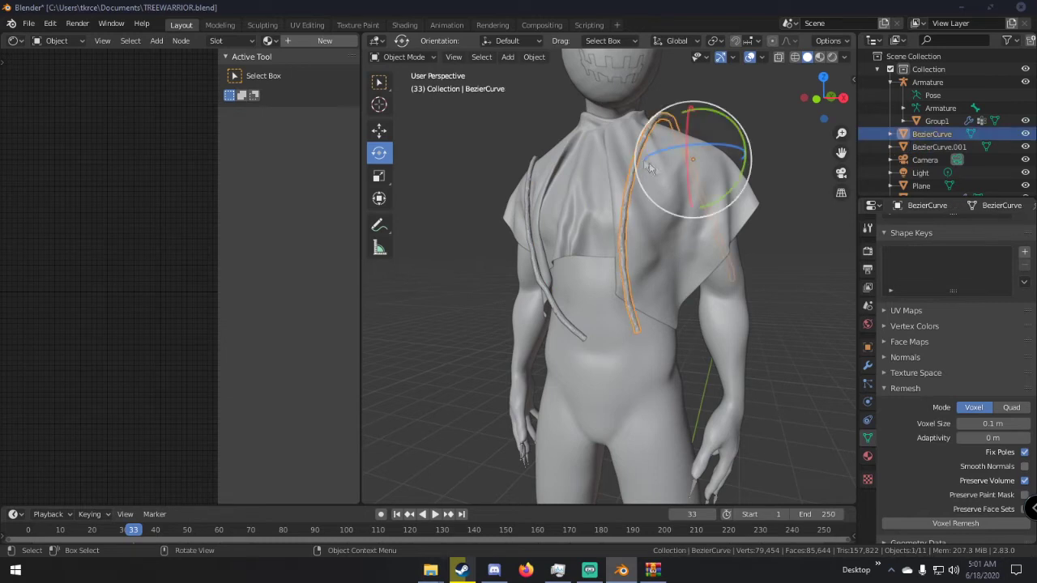
{"action": "left_click", "coordinate": [867, 457]}
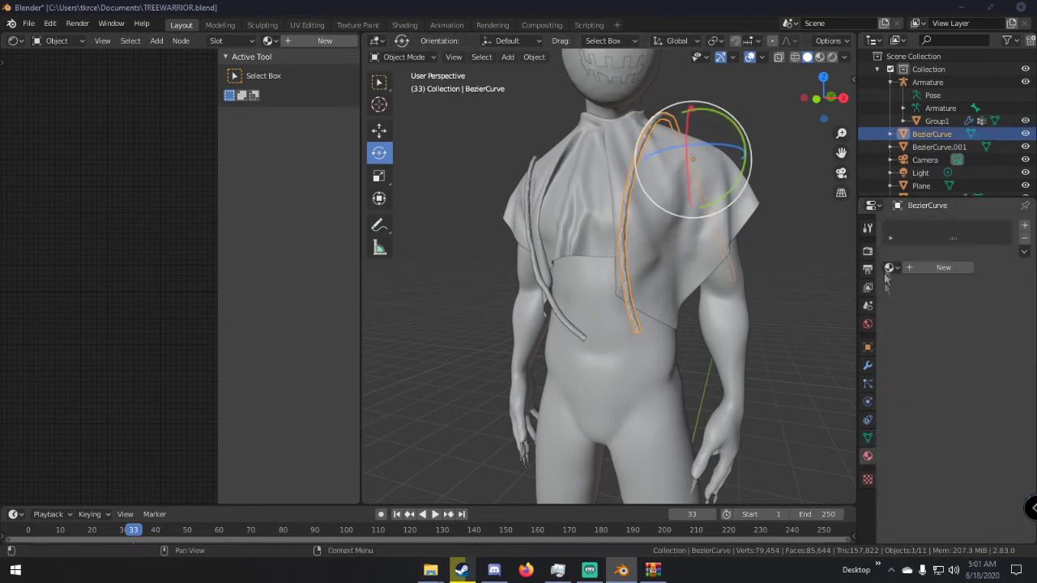
{"action": "left_click", "coordinate": [891, 268]}
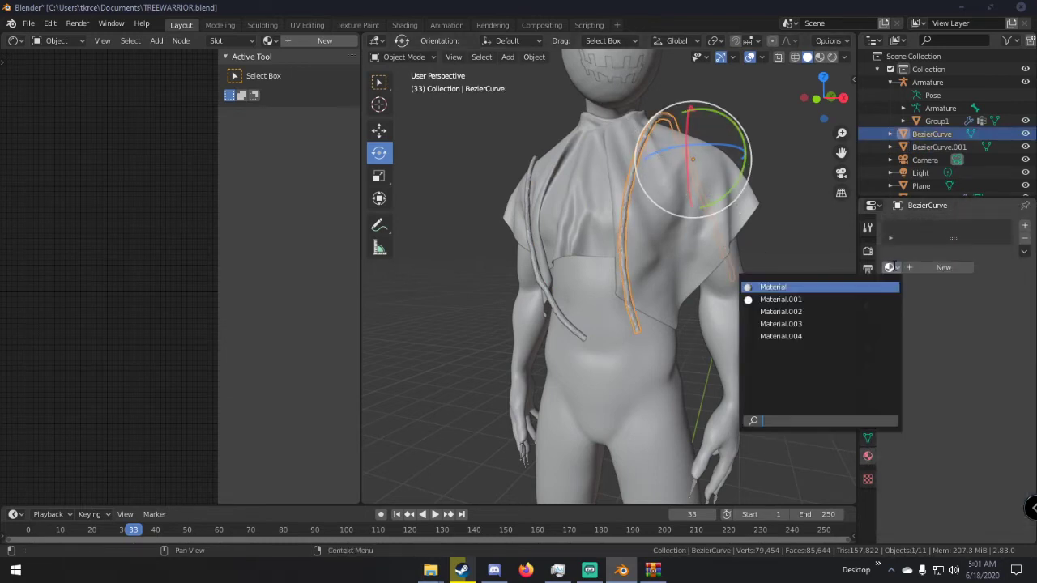
{"action": "left_click", "coordinate": [625, 98]}
{"action": "middle_click_drag", "start_coordinate": [625, 98], "coordinate": [606, 172], "text": "shift"}
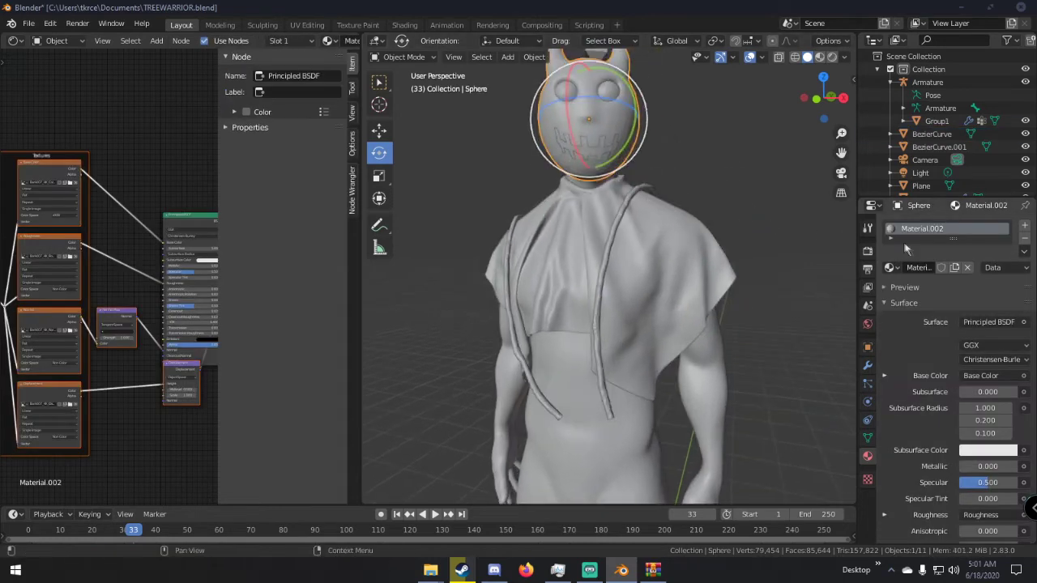
{"action": "left_click", "coordinate": [612, 234]}
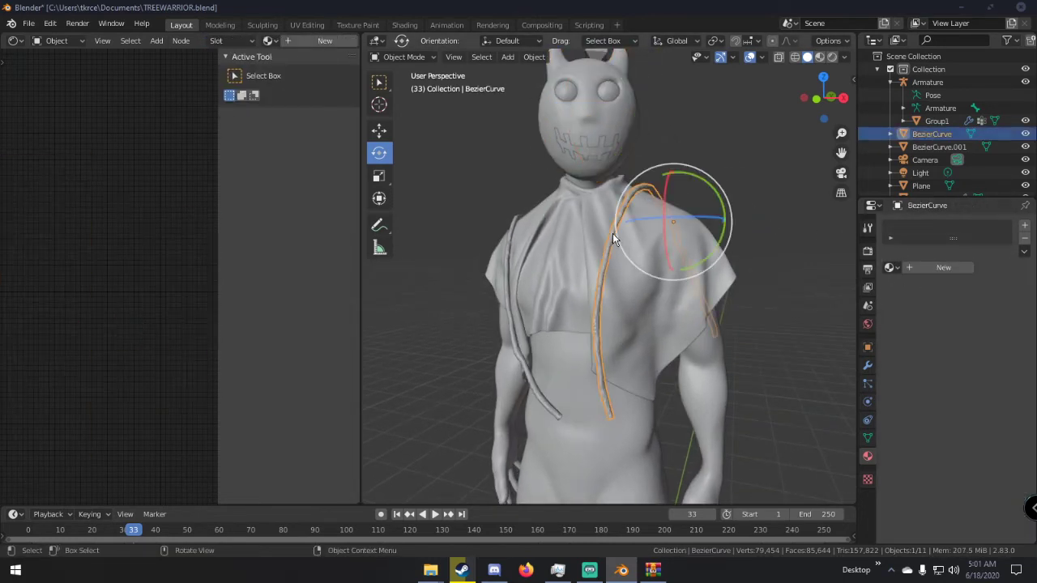
{"action": "left_click", "coordinate": [888, 268]}
{"action": "left_click", "coordinate": [794, 309]}
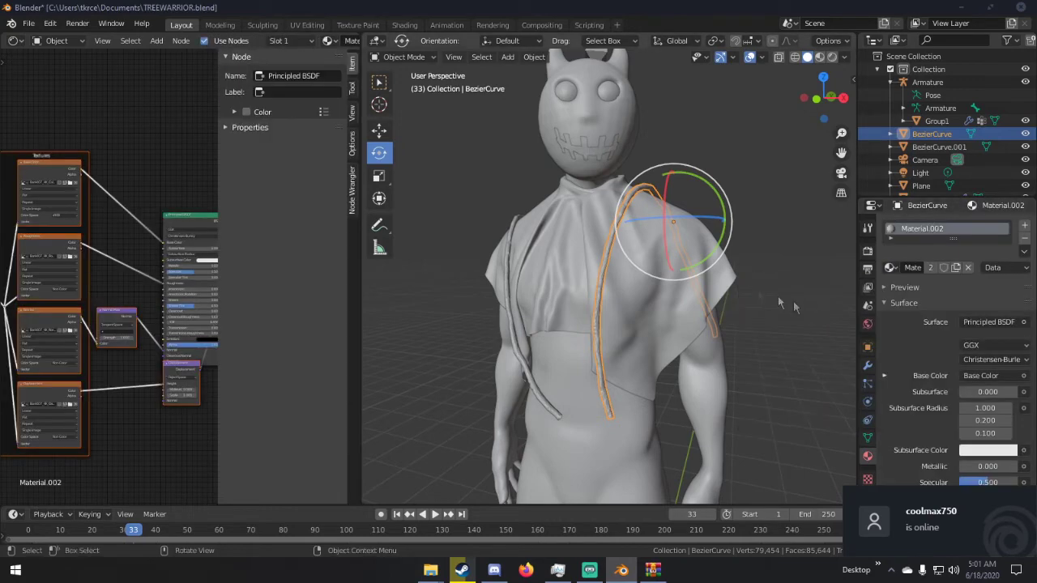
{"action": "left_click", "coordinate": [511, 225]}
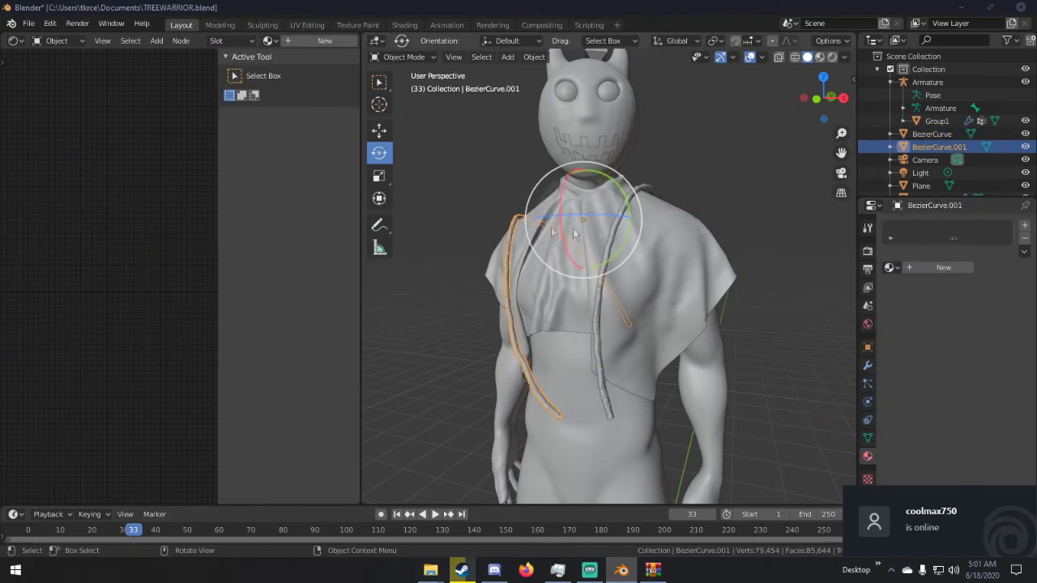
{"action": "left_click", "coordinate": [890, 268]}
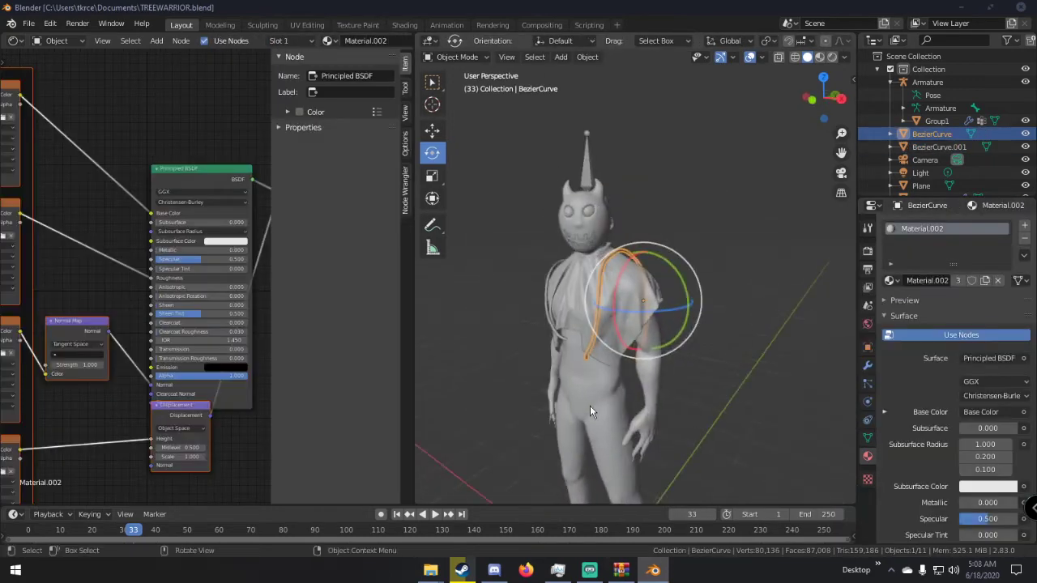
Examine the shoulder strands and the cape up close and from several angles, leaving nothing selected.
{"action": "middle_click_drag", "start_coordinate": [589, 405], "coordinate": [589, 230]}
{"action": "scroll", "coordinate": [609, 371], "scroll_direction": "down", "scroll_amount": 2}
{"action": "scroll", "coordinate": [625, 385], "scroll_direction": "up", "scroll_amount": 3}
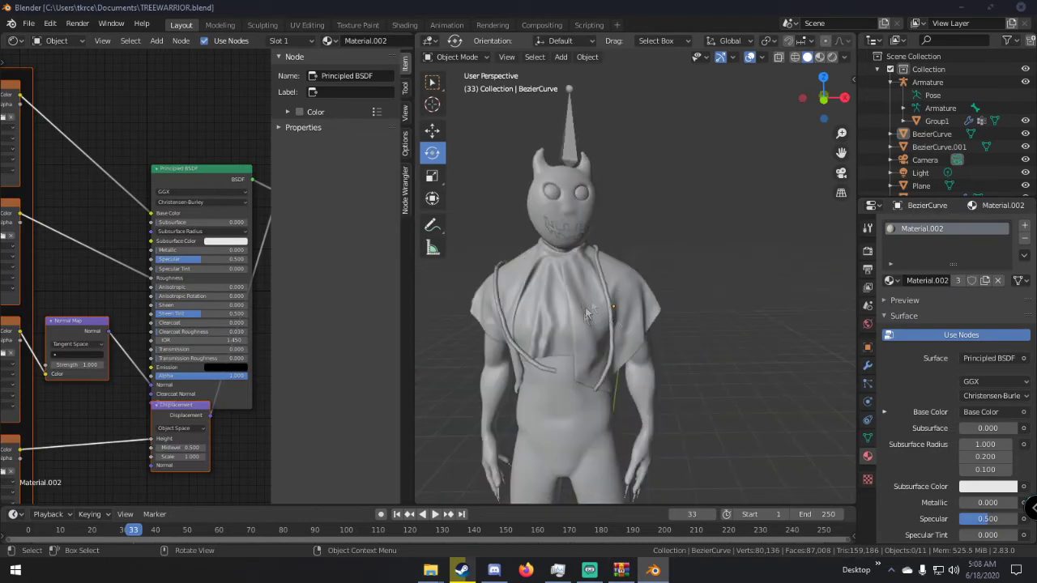
{"action": "middle_click_drag", "start_coordinate": [622, 278], "coordinate": [603, 224]}
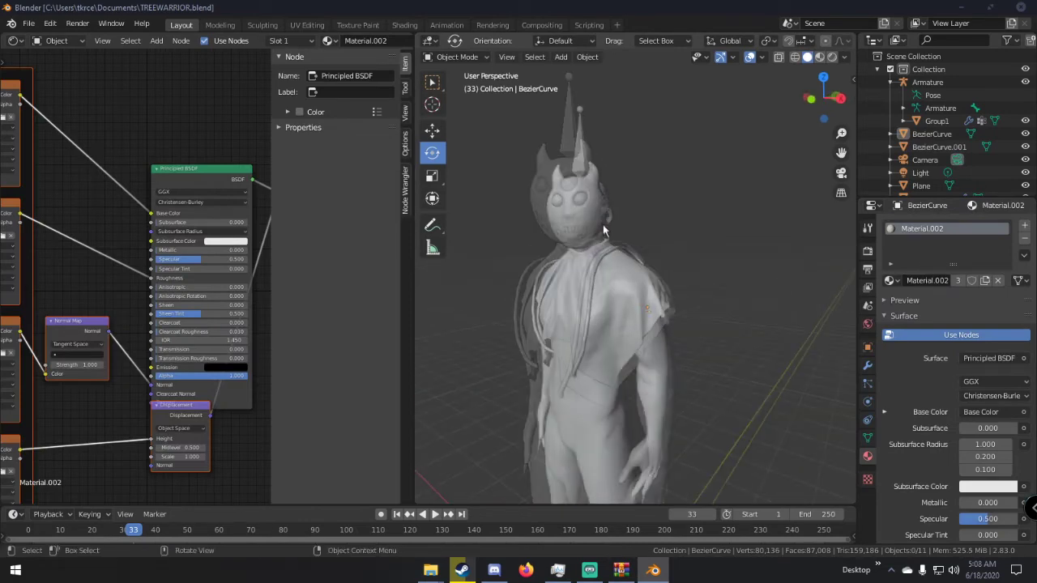
{"action": "scroll", "coordinate": [617, 291], "scroll_direction": "up", "scroll_amount": 2}
{"action": "scroll", "coordinate": [618, 291], "scroll_direction": "up", "scroll_amount": 3}
{"action": "left_click", "coordinate": [611, 299]}
{"action": "right_click", "coordinate": [611, 299]}
{"action": "key", "text": "Escape"}
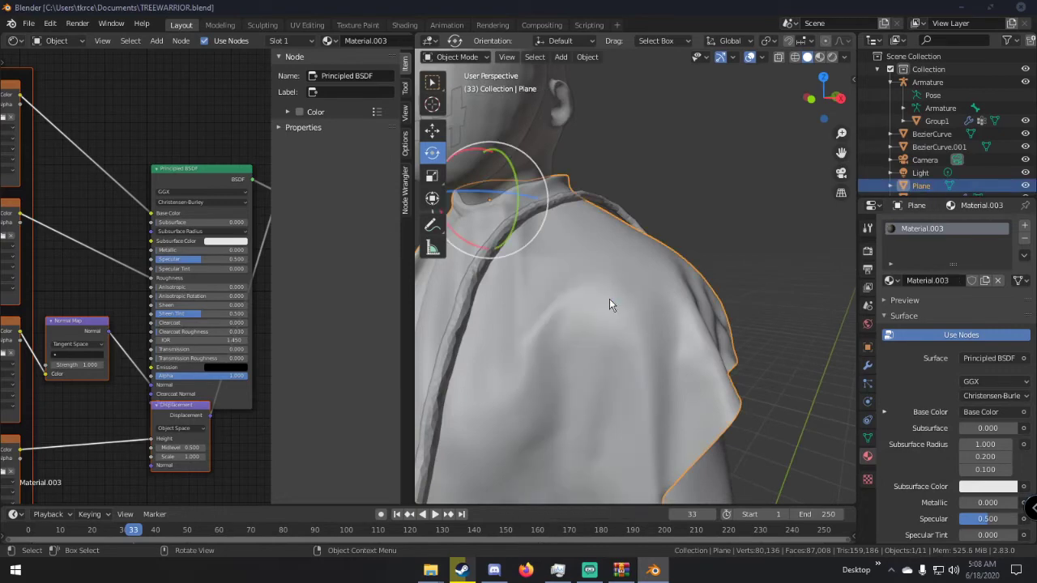
{"action": "scroll", "coordinate": [609, 299], "scroll_direction": "down", "scroll_amount": 5}
{"action": "middle_click_drag", "start_coordinate": [612, 301], "coordinate": [740, 296]}
{"action": "scroll", "coordinate": [741, 297], "scroll_direction": "down", "scroll_amount": 4}
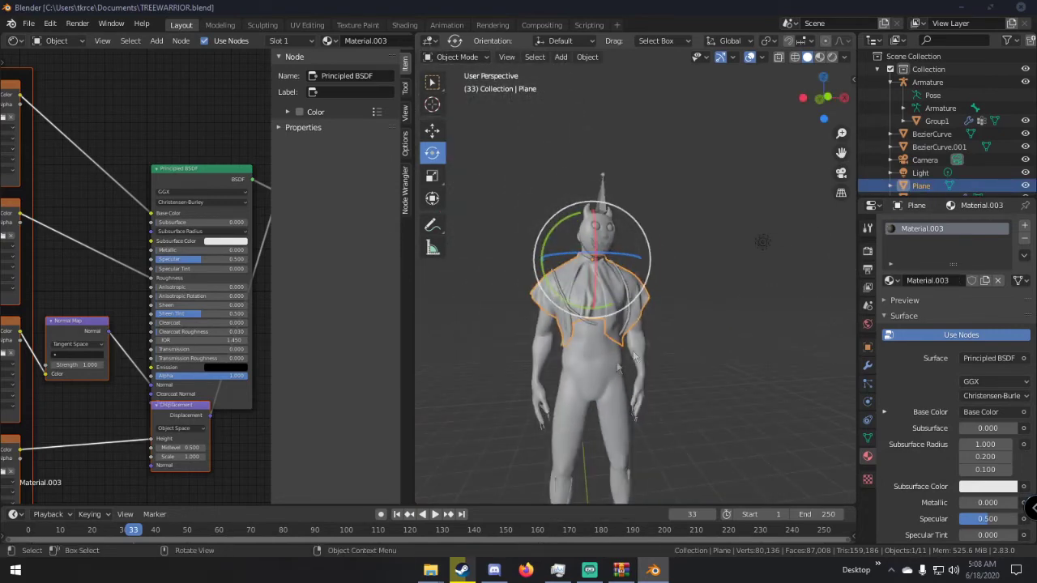
{"action": "key", "text": "a"}
{"action": "key", "text": "a"}
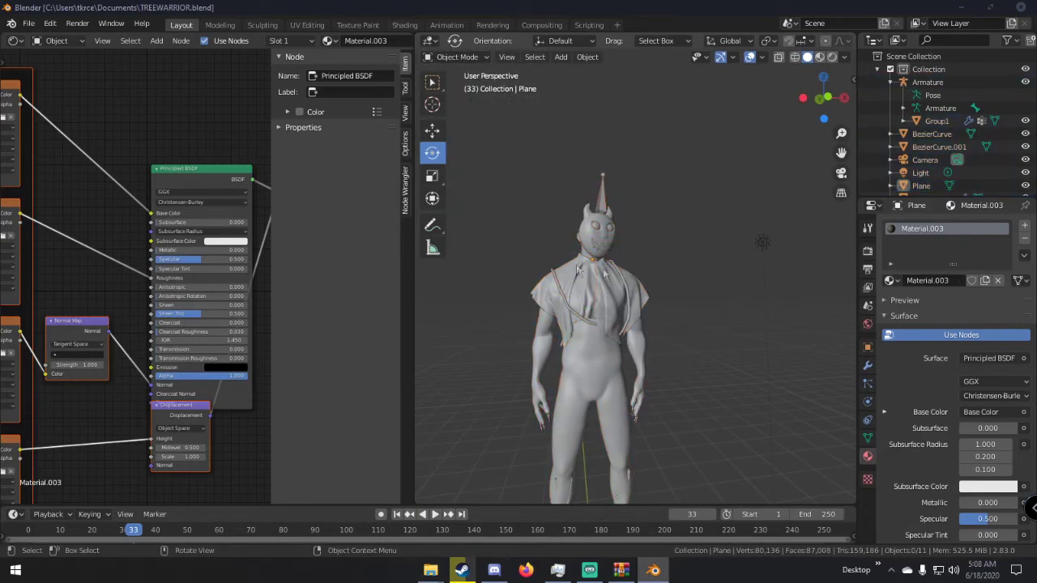
{"action": "middle_click_drag", "start_coordinate": [644, 257], "coordinate": [561, 272]}
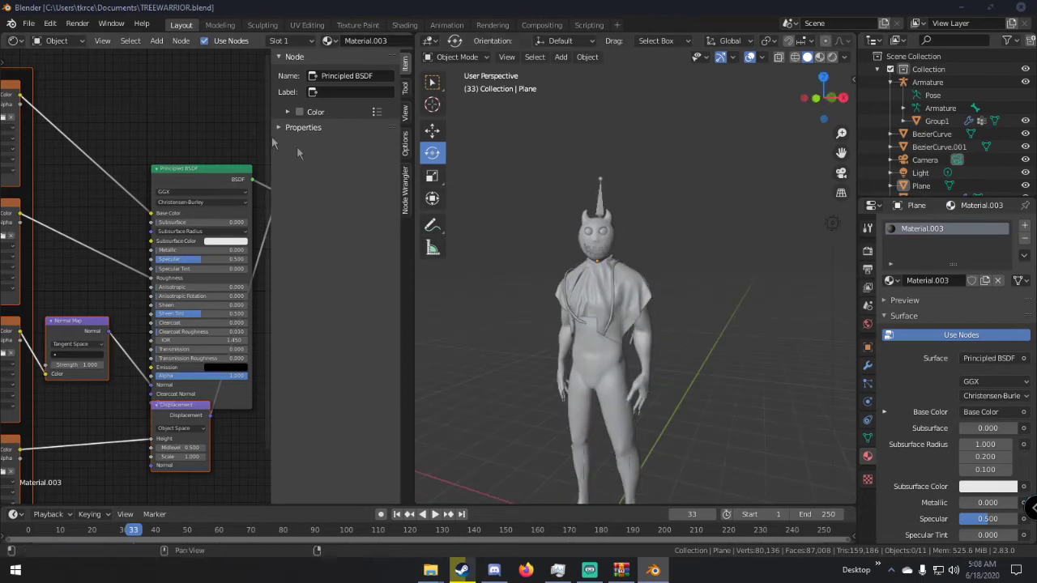
Look up "ivy" among the add-ons in the preferences and check whether Add Curve: IvyGen is enabled.
{"action": "left_click", "coordinate": [51, 24]}
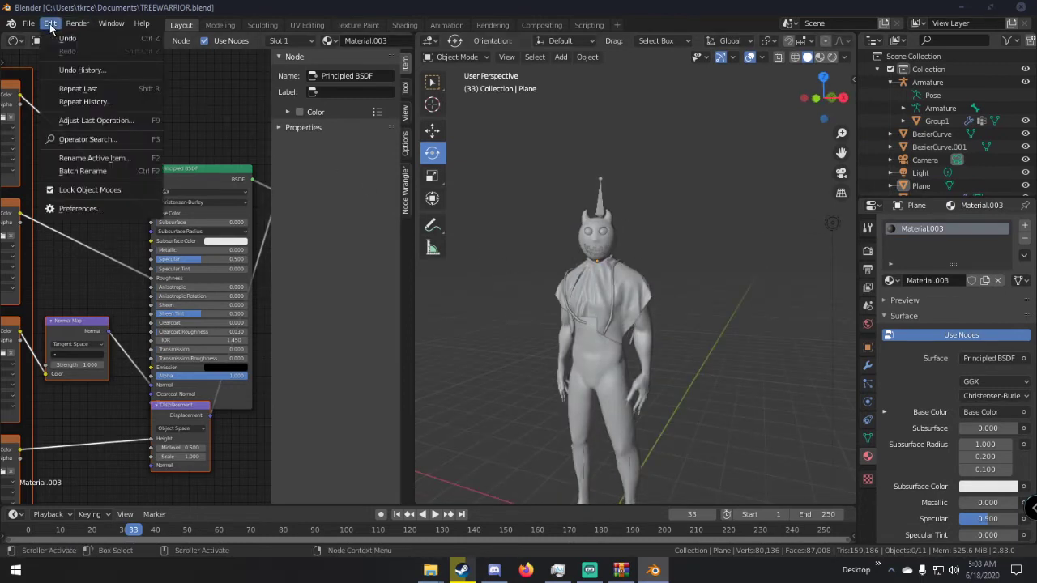
{"action": "left_click", "coordinate": [79, 209]}
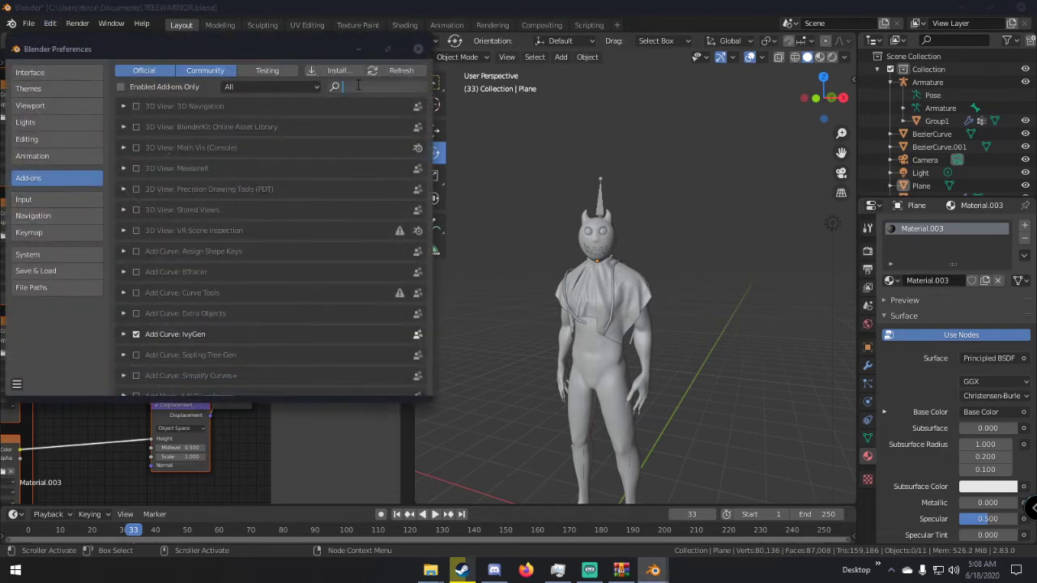
{"action": "type", "text": "ivy"}
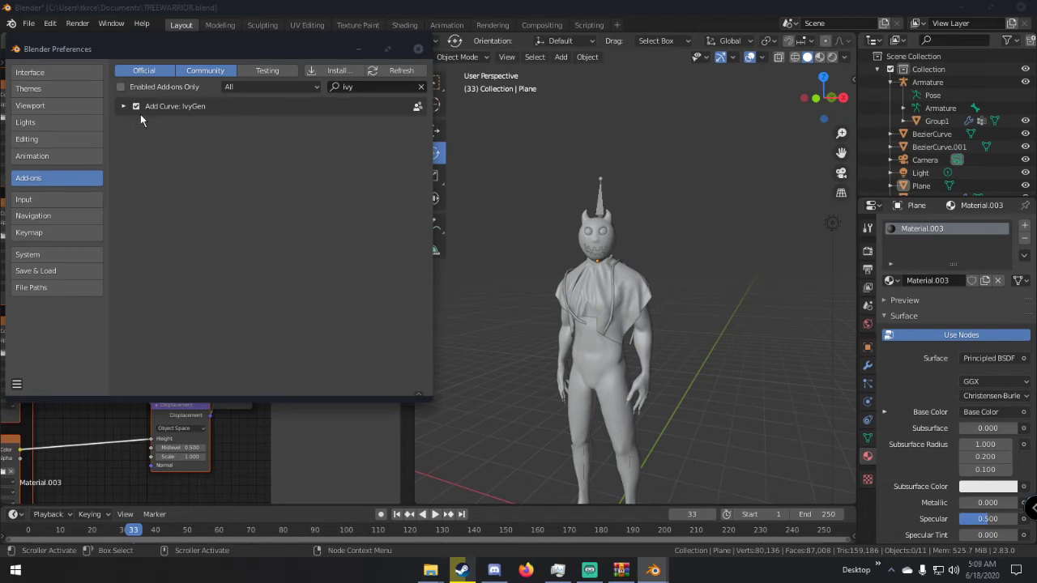
{"action": "left_click", "coordinate": [416, 50]}
Select the body and add a new ivy with the Ivy Generator, using random seed 8.
{"action": "middle_click_drag", "start_coordinate": [576, 227], "coordinate": [618, 252]}
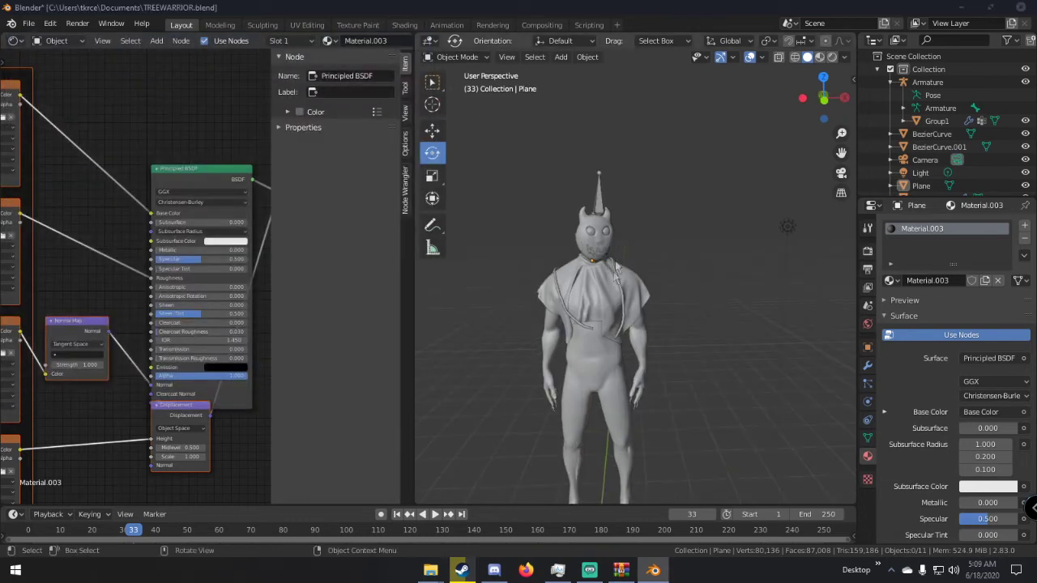
{"action": "left_click", "coordinate": [594, 361]}
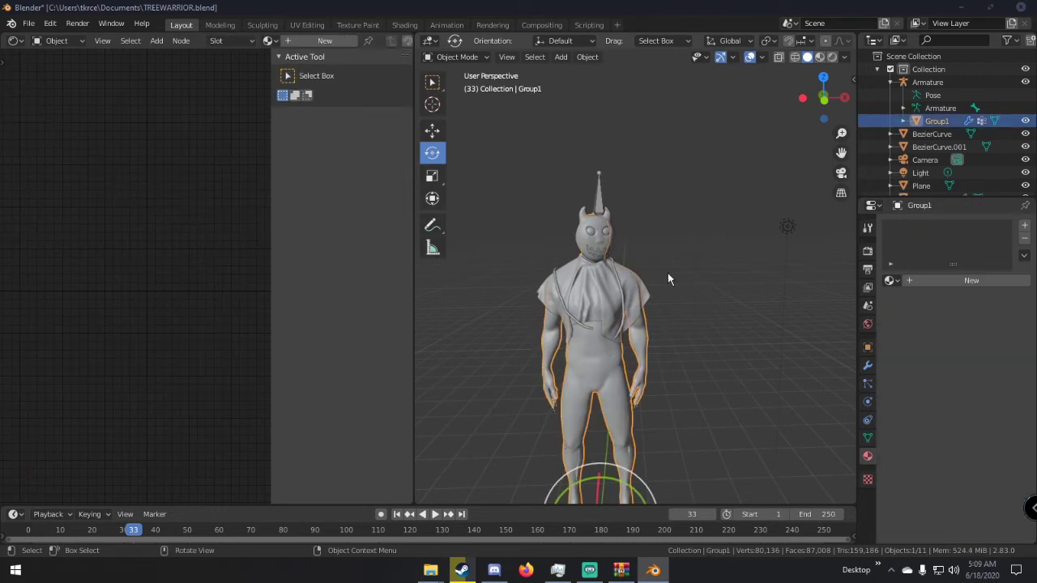
{"action": "key", "text": "n"}
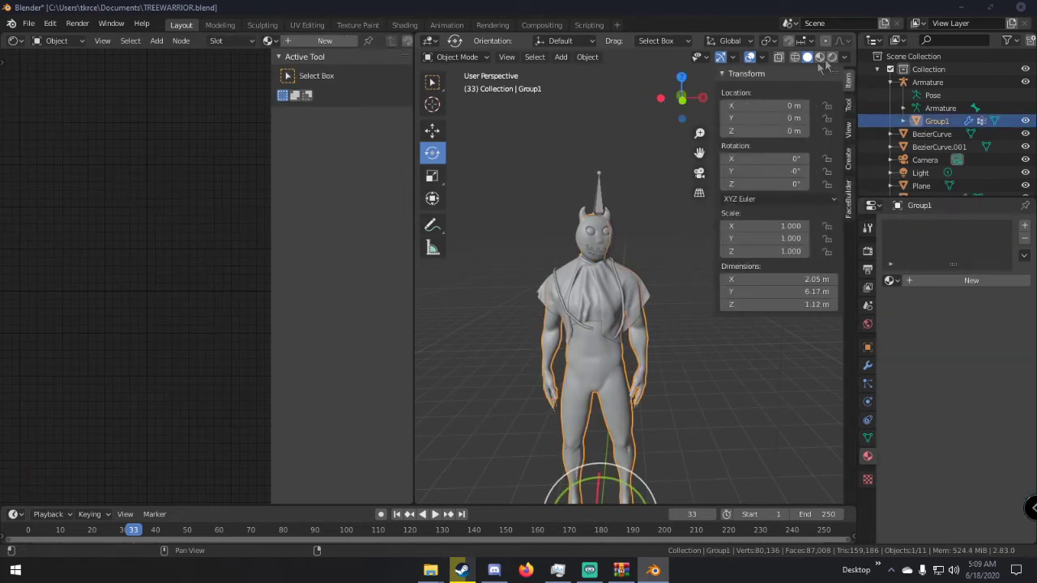
{"action": "left_click", "coordinate": [849, 158]}
{"action": "left_click", "coordinate": [743, 73]}
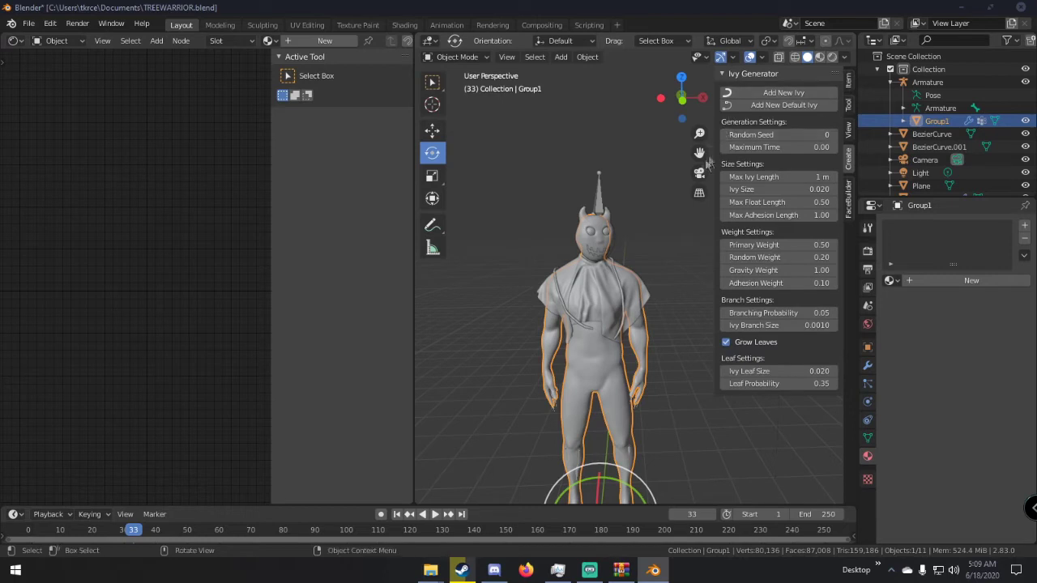
{"action": "scroll", "coordinate": [606, 215], "scroll_direction": "up", "scroll_amount": 3}
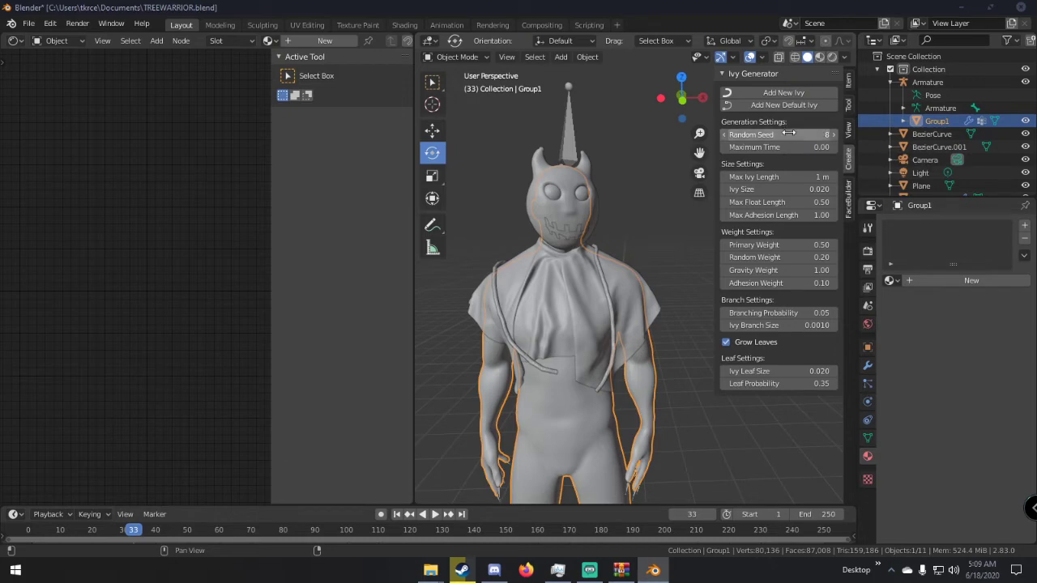
{"action": "left_click", "coordinate": [772, 95]}
Select the ivy curve together with its leaves between the feet and scale both up.
{"action": "middle_click_drag", "start_coordinate": [650, 276], "coordinate": [654, 34], "text": "shift"}
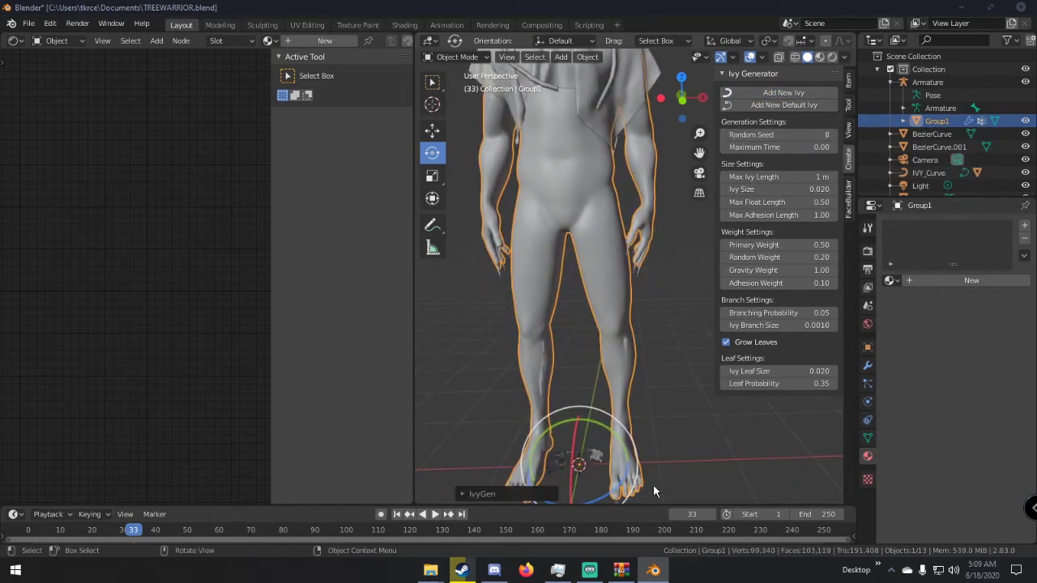
{"action": "scroll", "coordinate": [629, 472], "scroll_direction": "up", "scroll_amount": 5}
{"action": "middle_click_drag", "start_coordinate": [629, 463], "coordinate": [662, 151], "text": "shift"}
{"action": "middle_click_drag", "start_coordinate": [610, 494], "coordinate": [657, 354]}
{"action": "left_click", "coordinate": [609, 372]}
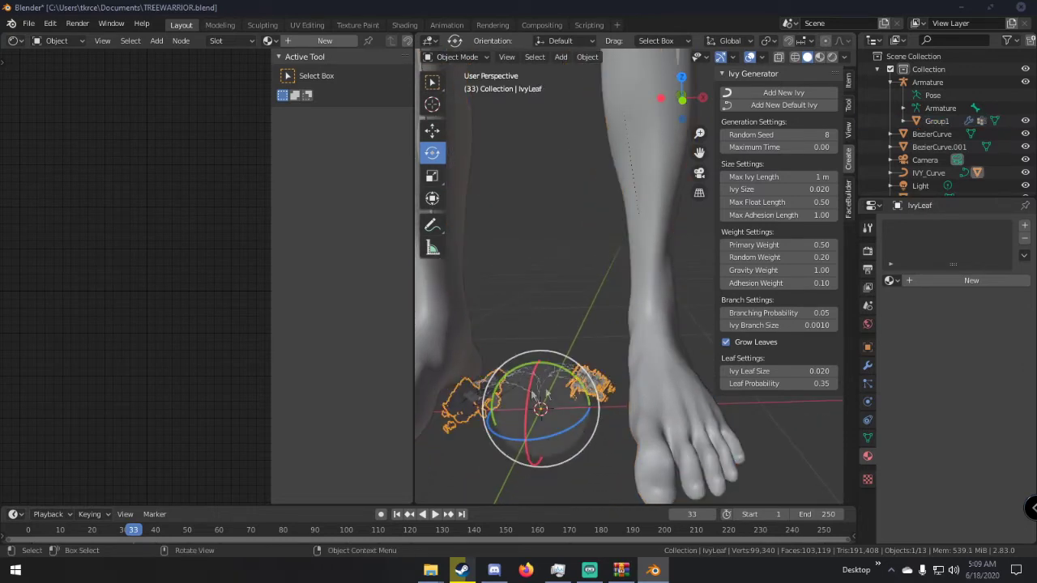
{"action": "left_click", "coordinate": [433, 82]}
{"action": "left_click", "coordinate": [551, 373], "text": "shift"}
{"action": "scroll", "coordinate": [585, 414], "scroll_direction": "down", "scroll_amount": 4}
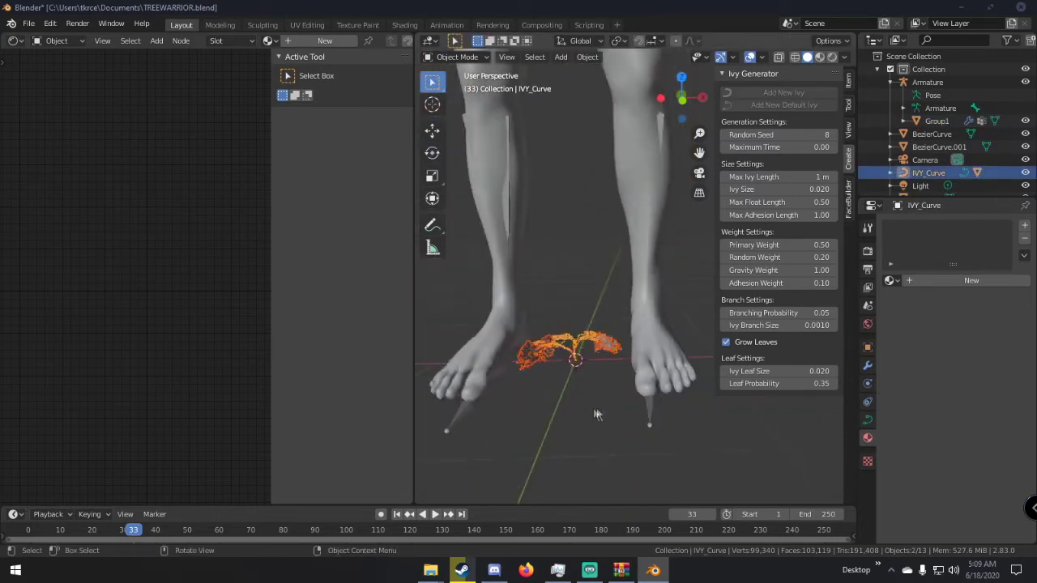
{"action": "key", "text": "s"}
{"action": "left_click", "coordinate": [671, 390]}
Raise the ivy to the character's upper body and enlarge the 3D viewport for more working space.
{"action": "middle_click_drag", "start_coordinate": [670, 390], "coordinate": [478, 383]}
{"action": "key", "text": "g"}
{"action": "left_click", "coordinate": [435, 227]}
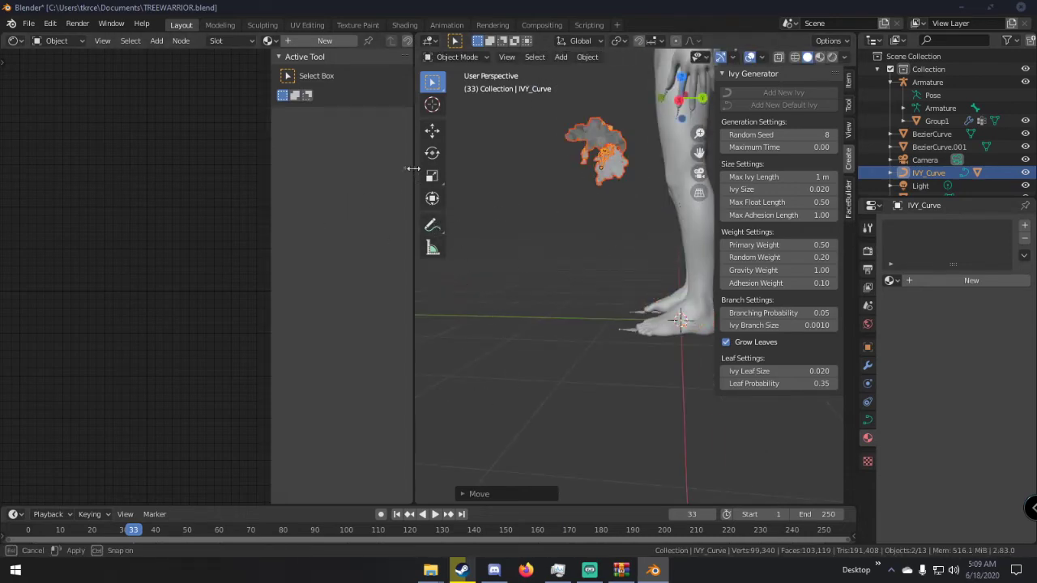
{"action": "left_click_drag", "start_coordinate": [413, 169], "coordinate": [124, 169]}
{"action": "scroll", "coordinate": [423, 260], "scroll_direction": "down", "scroll_amount": 5}
{"action": "key", "text": "g"}
{"action": "left_click", "coordinate": [554, 243]}
Rotate the ivy freely with trackball rotation and move it beside the neck at the left shoulder.
{"action": "middle_click_drag", "start_coordinate": [554, 243], "coordinate": [697, 284]}
{"action": "key", "text": "r"}
{"action": "key", "text": "r"}
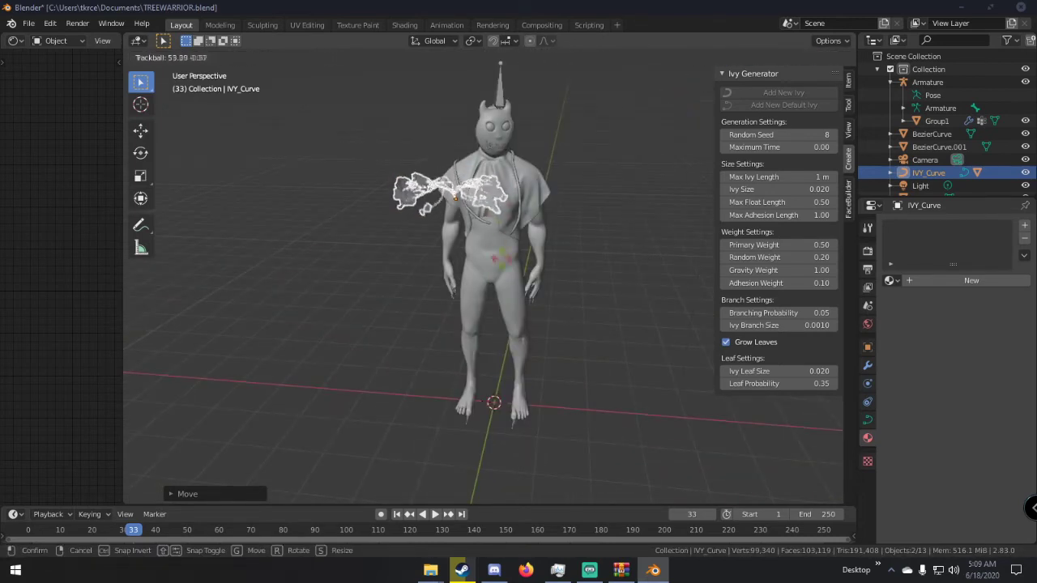
{"action": "left_click", "coordinate": [517, 269]}
{"action": "middle_click_drag", "start_coordinate": [517, 268], "coordinate": [474, 243]}
{"action": "key", "text": "g"}
{"action": "left_click", "coordinate": [563, 207]}
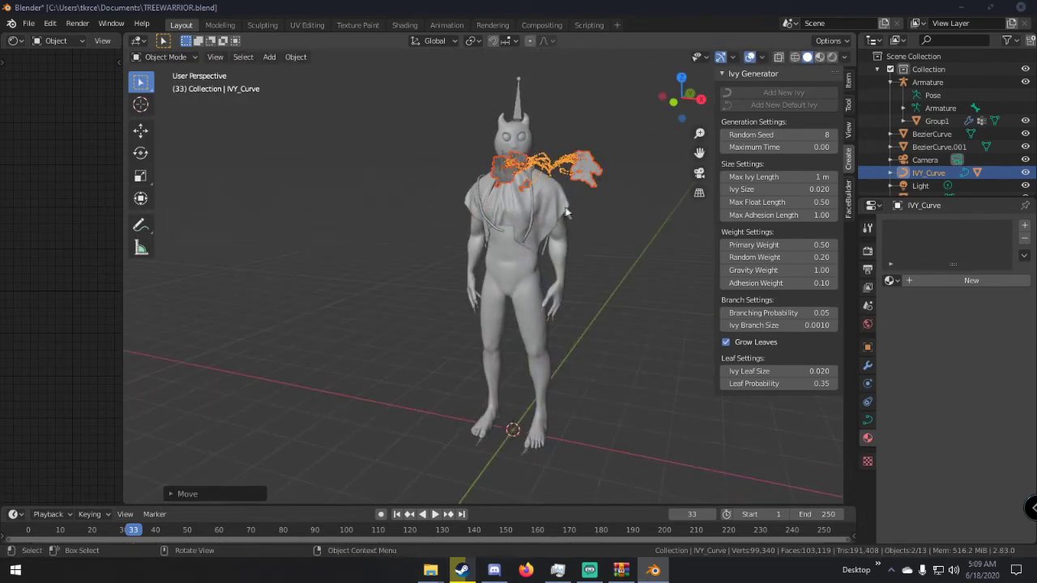
Scale the ivy down and move it closer onto the left shoulder.
{"action": "scroll", "coordinate": [563, 206], "scroll_direction": "up", "scroll_amount": 4}
{"action": "key", "text": "s"}
{"action": "left_click", "coordinate": [614, 89]}
{"action": "middle_click_drag", "start_coordinate": [614, 90], "coordinate": [596, 207]}
{"action": "key", "text": "g"}
{"action": "left_click", "coordinate": [619, 227]}
{"action": "key", "text": "g"}
{"action": "left_click", "coordinate": [586, 203]}
Settle the ivy over the left shoulder strand on the cape, hide the sidebar, and select the body.
{"action": "scroll", "coordinate": [595, 196], "scroll_direction": "up", "scroll_amount": 4}
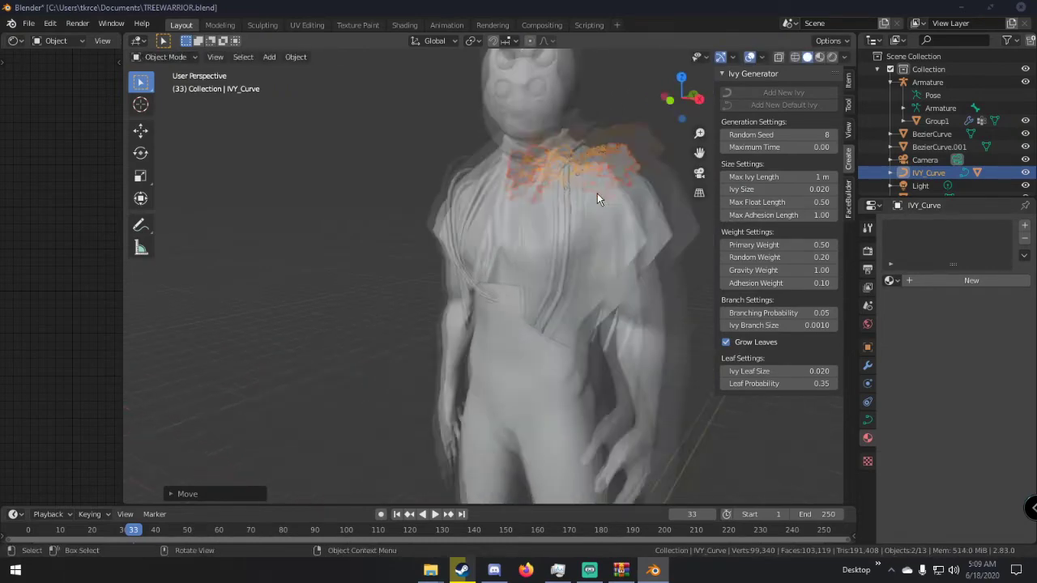
{"action": "scroll", "coordinate": [556, 273], "scroll_direction": "down", "scroll_amount": 1}
{"action": "middle_click_drag", "start_coordinate": [592, 198], "coordinate": [522, 230], "text": "shift"}
{"action": "scroll", "coordinate": [557, 273], "scroll_direction": "up", "scroll_amount": 2}
{"action": "scroll", "coordinate": [522, 230], "scroll_direction": "down", "scroll_amount": 4}
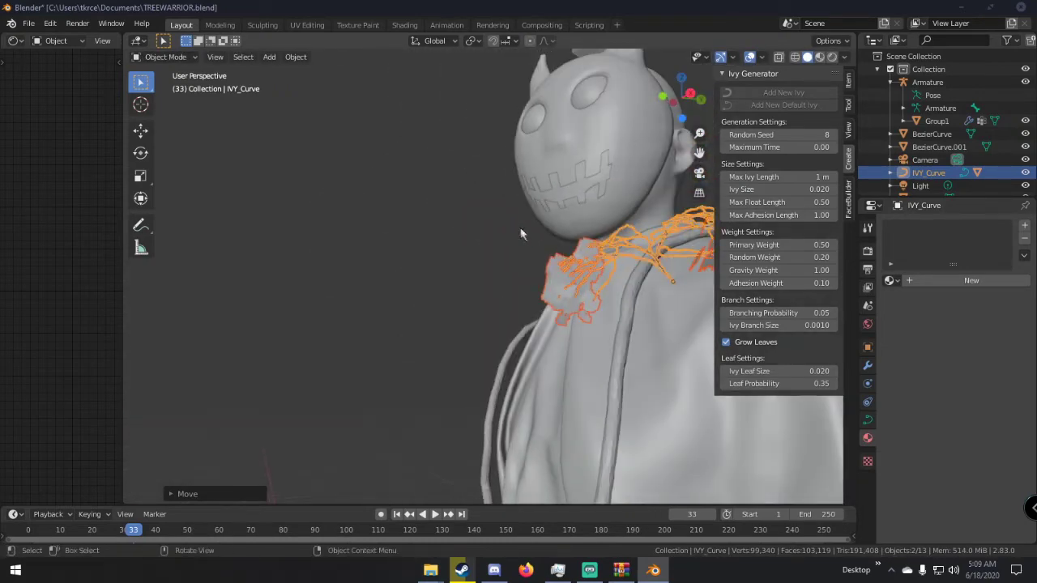
{"action": "key", "text": "n"}
{"action": "key", "text": "KP_Decimal"}
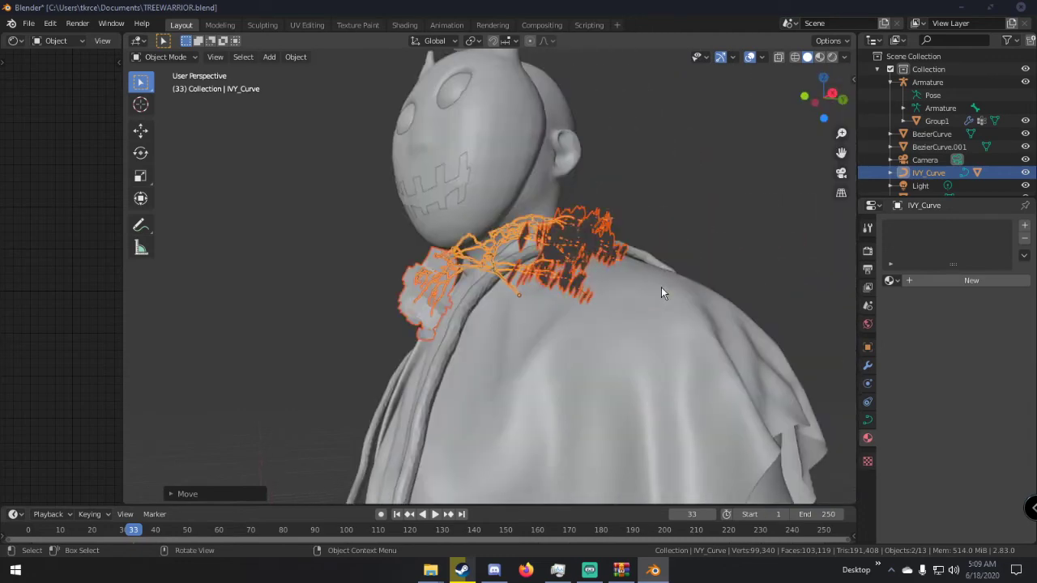
{"action": "key", "text": "g"}
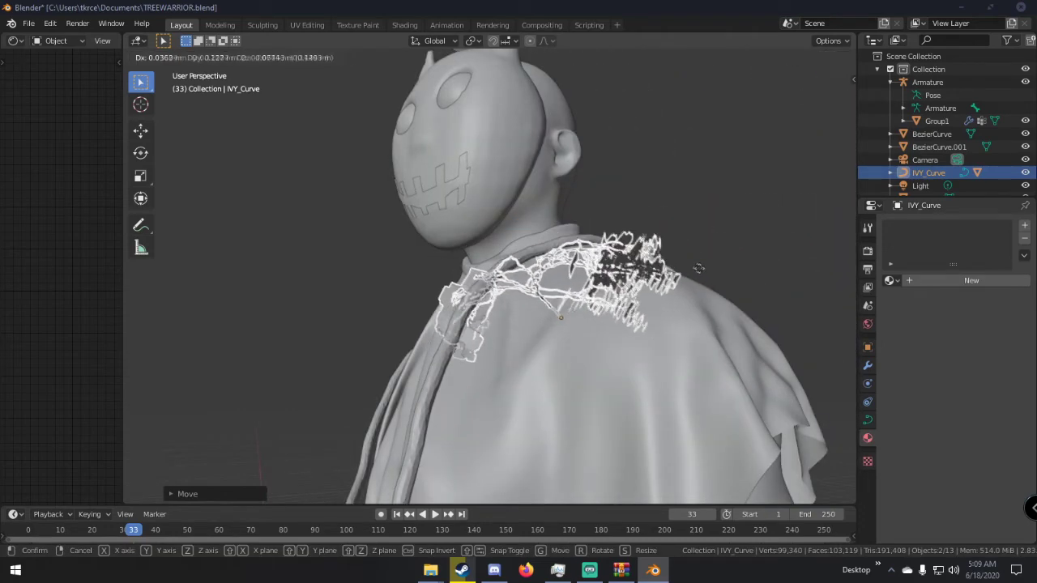
{"action": "left_click", "coordinate": [681, 258]}
{"action": "middle_click_drag", "start_coordinate": [636, 301], "coordinate": [698, 341]}
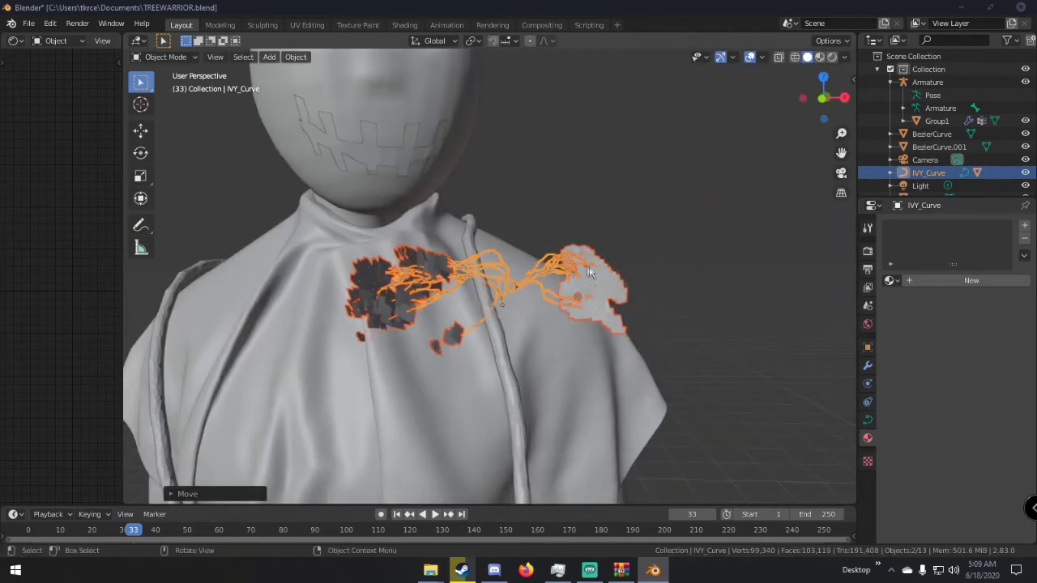
{"action": "scroll", "coordinate": [589, 266], "scroll_direction": "down", "scroll_amount": 6}
{"action": "left_click", "coordinate": [472, 413]}
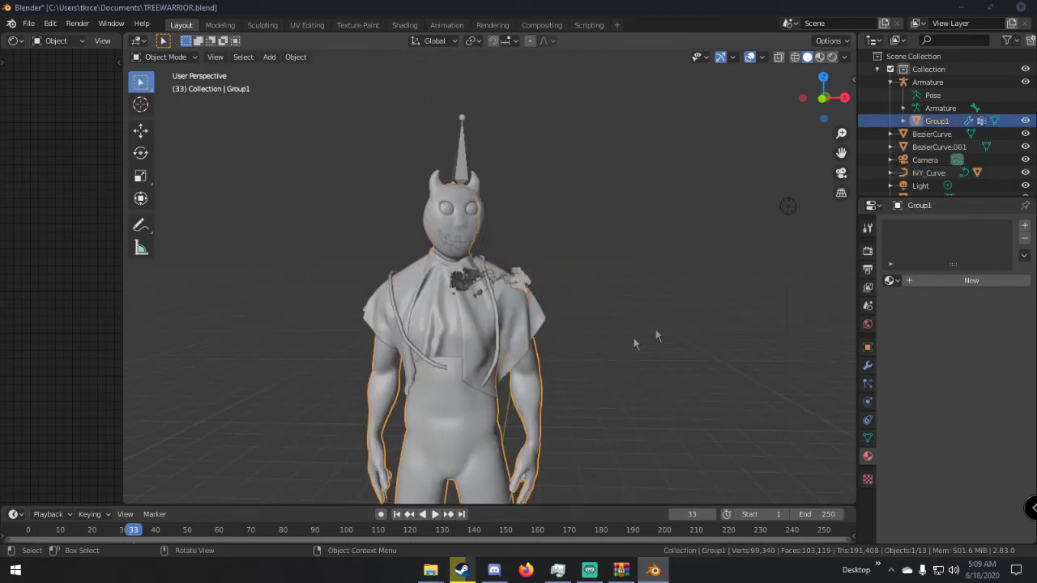
Try generating a new ivy from the body with an ivy size of 0.050.
{"action": "key", "text": "n"}
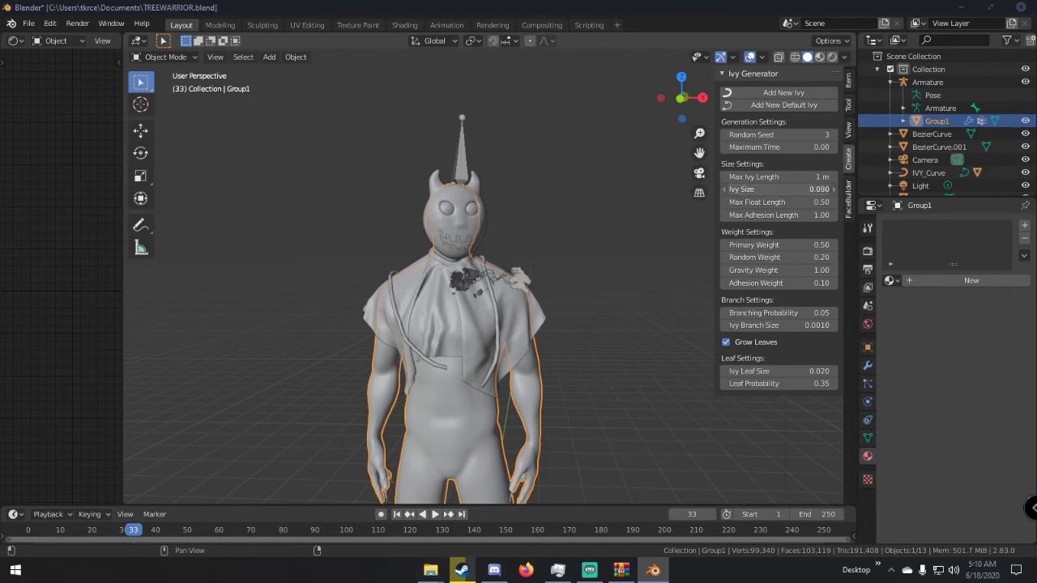
{"action": "left_click", "coordinate": [835, 190]}
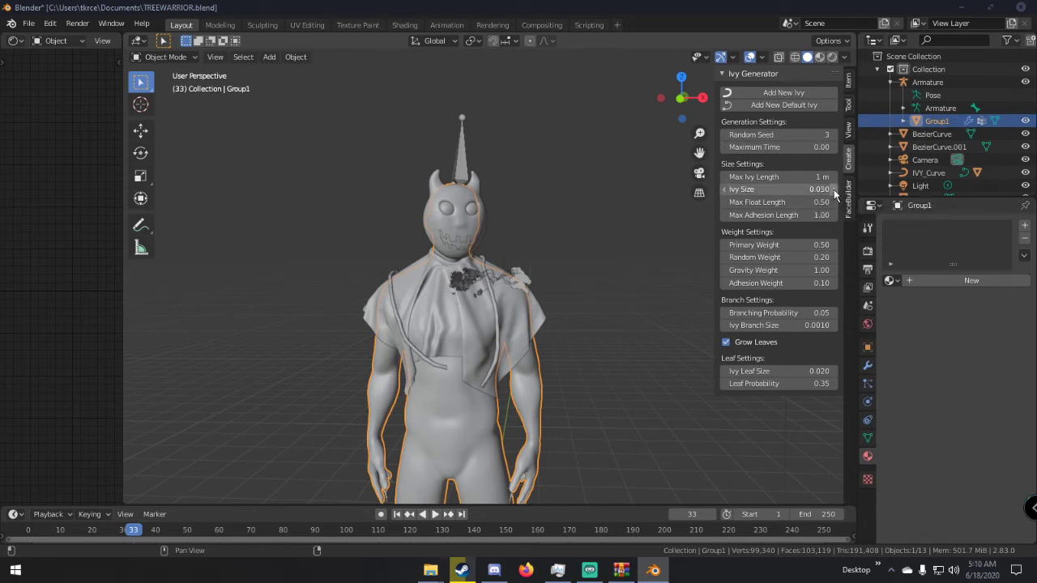
{"action": "left_click", "coordinate": [776, 96]}
{"action": "middle_click_drag", "start_coordinate": [616, 316], "coordinate": [656, 85], "text": "shift"}
{"action": "middle_click_drag", "start_coordinate": [620, 226], "coordinate": [650, 424], "text": "shift"}
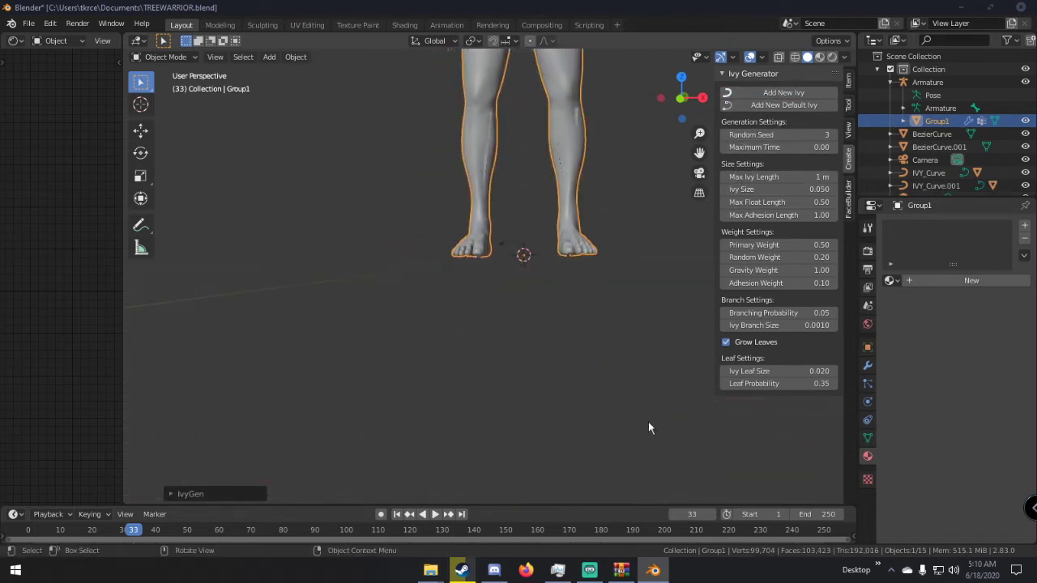
{"action": "scroll", "coordinate": [655, 373], "scroll_direction": "up", "scroll_amount": 7}
{"action": "scroll", "coordinate": [660, 354], "scroll_direction": "down", "scroll_amount": 5}
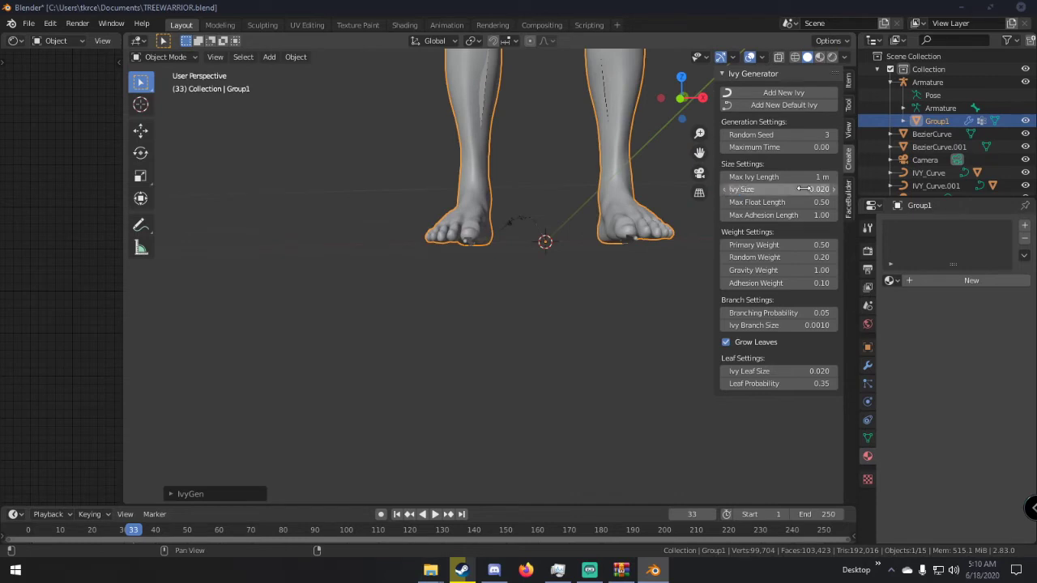
Generate an ivy with an ivy size of 0.020 and select both its branches and its leaves between the feet.
{"action": "left_click", "coordinate": [768, 92]}
{"action": "middle_click_drag", "start_coordinate": [695, 146], "coordinate": [546, 260]}
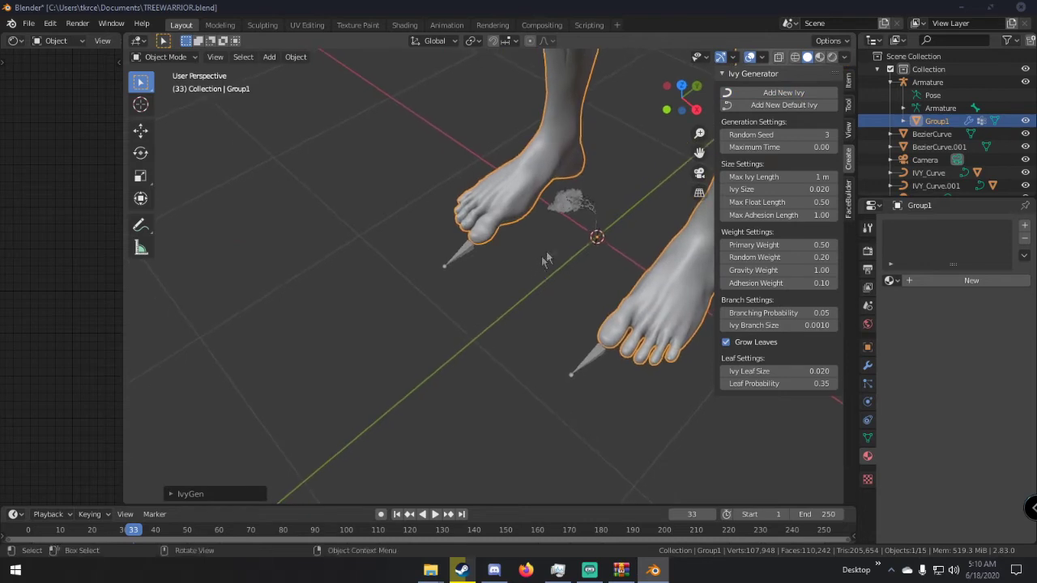
{"action": "left_click", "coordinate": [587, 213]}
{"action": "scroll", "coordinate": [583, 243], "scroll_direction": "down", "scroll_amount": 3}
{"action": "scroll", "coordinate": [567, 240], "scroll_direction": "up", "scroll_amount": 4}
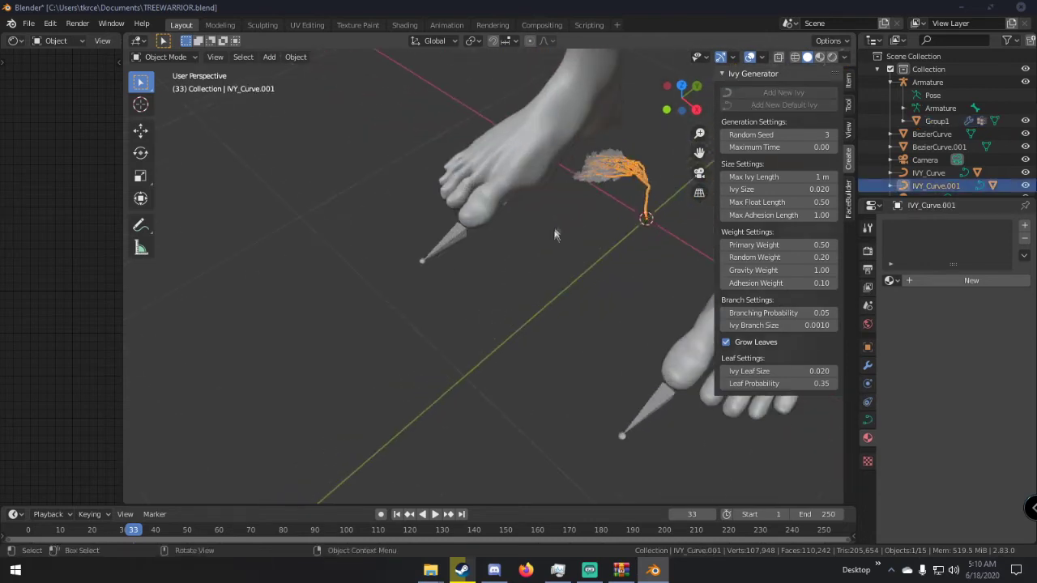
{"action": "left_click", "coordinate": [596, 168], "text": "shift"}
Scale the new ivy up and raise it from the floor to knee height in front of the leg.
{"action": "scroll", "coordinate": [603, 186], "scroll_direction": "down", "scroll_amount": 4}
{"action": "key", "text": "s"}
{"action": "left_click", "coordinate": [605, 233]}
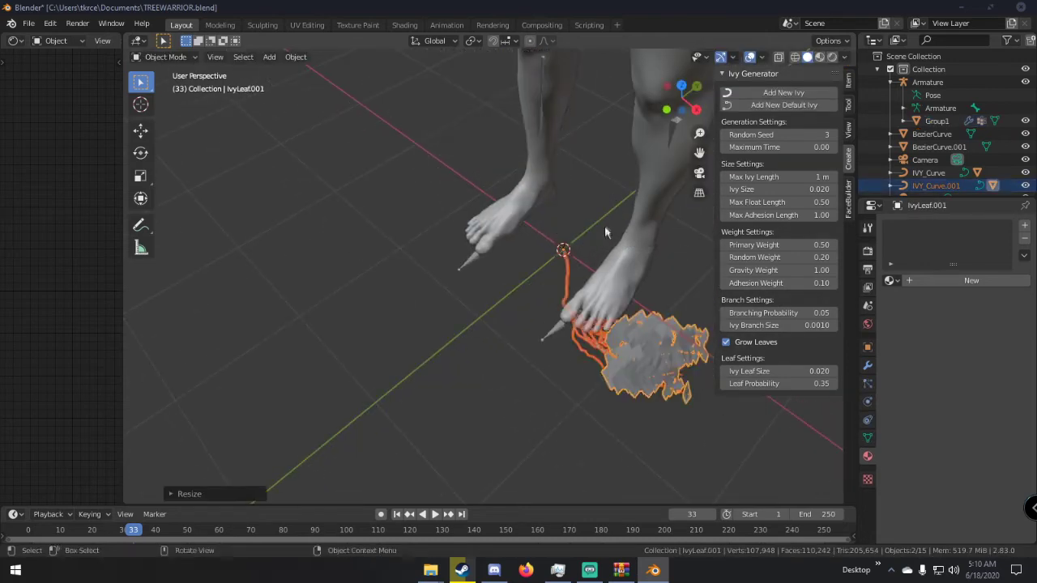
{"action": "middle_click_drag", "start_coordinate": [606, 227], "coordinate": [572, 182]}
{"action": "scroll", "coordinate": [565, 182], "scroll_direction": "down", "scroll_amount": 3}
{"action": "middle_click_drag", "start_coordinate": [577, 256], "coordinate": [613, 231]}
{"action": "key", "text": "g"}
{"action": "left_click", "coordinate": [540, 138]}
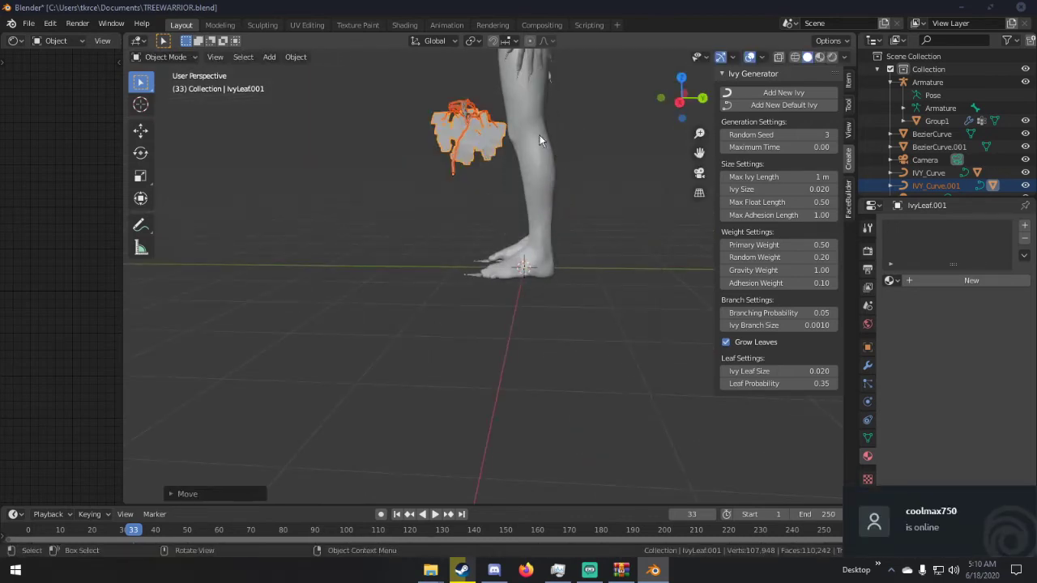
Rotate the ivy freely with trackball rotation and raise it in front of the character's torso.
{"action": "middle_click_drag", "start_coordinate": [539, 138], "coordinate": [597, 152]}
{"action": "key", "text": "r"}
{"action": "key", "text": "r"}
{"action": "left_click", "coordinate": [600, 259]}
{"action": "scroll", "coordinate": [600, 263], "scroll_direction": "down", "scroll_amount": 3}
{"action": "key", "text": "g"}
{"action": "left_click", "coordinate": [602, 166]}
{"action": "scroll", "coordinate": [602, 162], "scroll_direction": "up", "scroll_amount": 5}
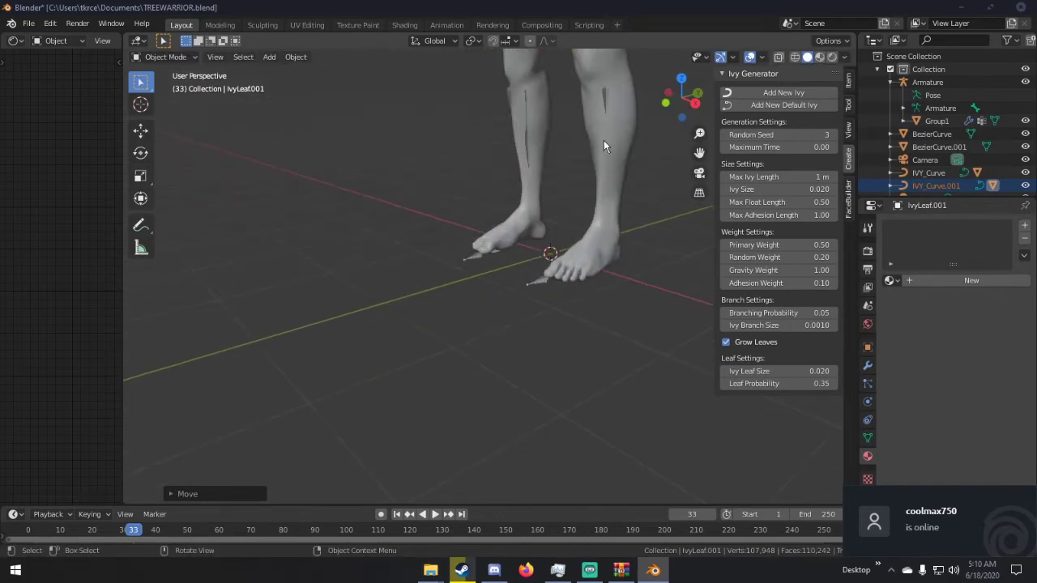
{"action": "middle_click_drag", "start_coordinate": [604, 141], "coordinate": [458, 59], "text": "shift"}
{"action": "middle_click_drag", "start_coordinate": [500, 151], "coordinate": [554, 136]}
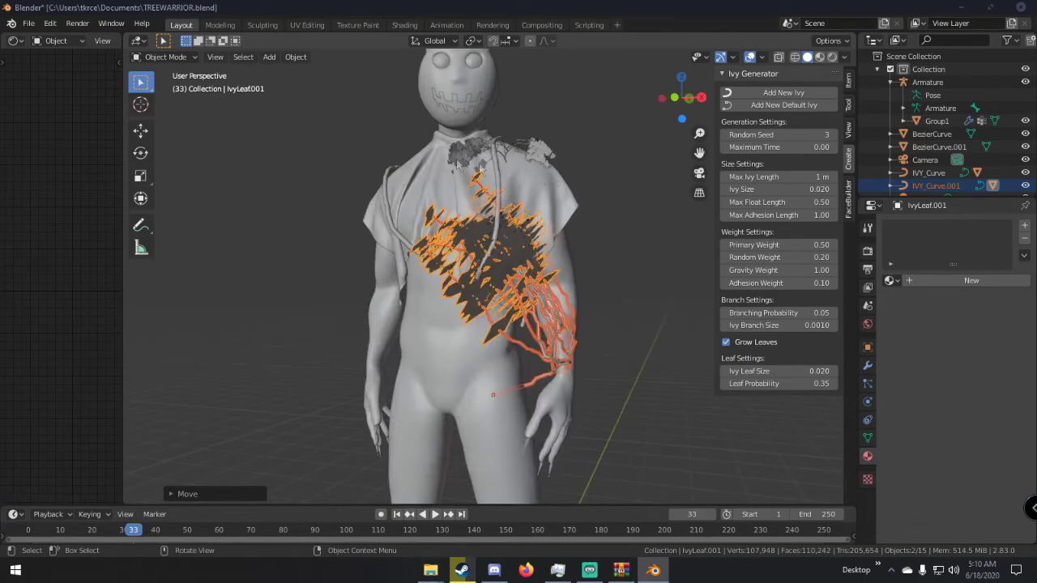
Turn the ivy with the Rotate tool, position it over the abdomen, and deselect it.
{"action": "left_click", "coordinate": [149, 153]}
{"action": "left_click_drag", "start_coordinate": [480, 370], "coordinate": [513, 401]}
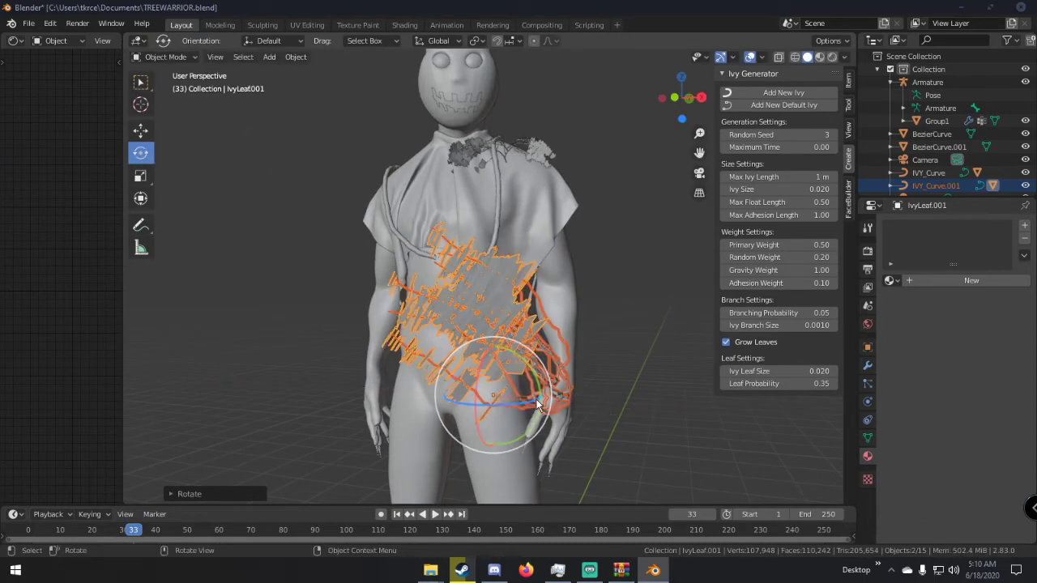
{"action": "key", "text": "g"}
{"action": "left_click", "coordinate": [585, 384]}
{"action": "key", "text": "g"}
{"action": "left_click", "coordinate": [565, 341]}
{"action": "middle_click_drag", "start_coordinate": [565, 342], "coordinate": [579, 325]}
{"action": "left_click", "coordinate": [579, 326]}
{"action": "scroll", "coordinate": [580, 332], "scroll_direction": "down", "scroll_amount": 6}
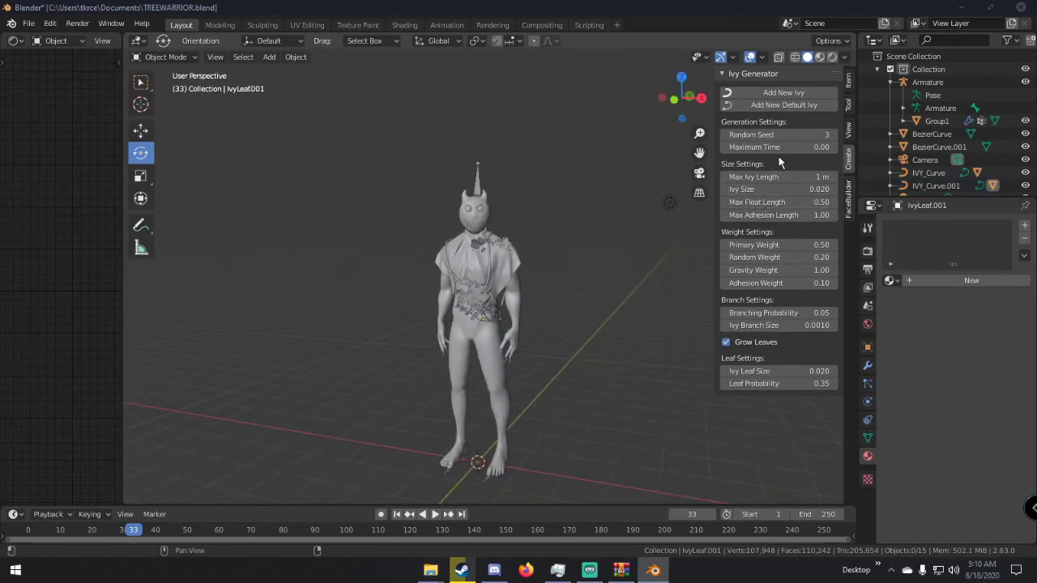
Generate another ivy with a maximum time of 0.15 and select its branches and leaves between the feet.
{"action": "left_click_drag", "start_coordinate": [780, 150], "coordinate": [784, 151]}
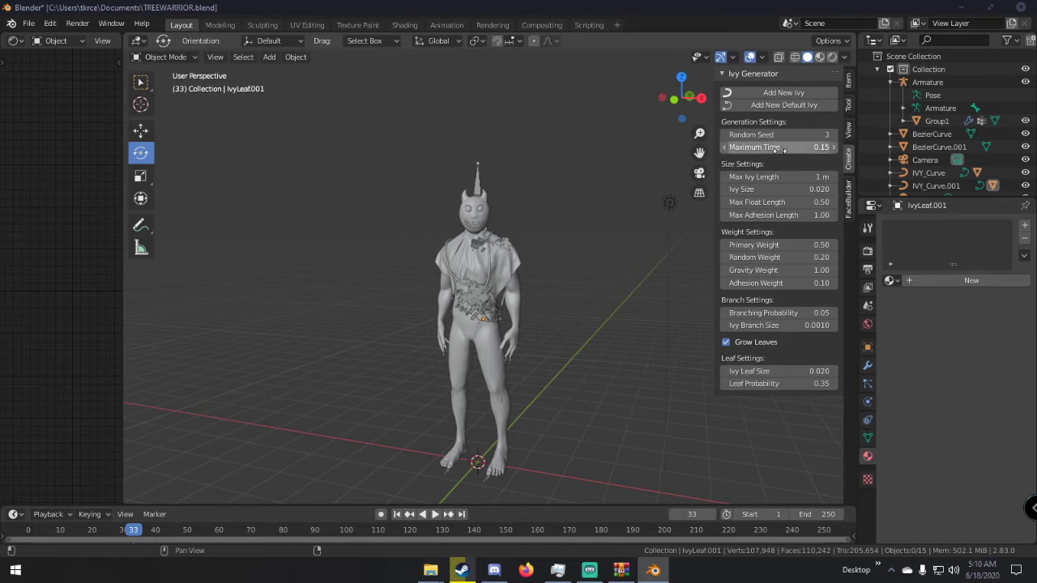
{"action": "left_click", "coordinate": [781, 94]}
{"action": "middle_click_drag", "start_coordinate": [623, 314], "coordinate": [630, 132], "text": "shift"}
{"action": "scroll", "coordinate": [623, 174], "scroll_direction": "up", "scroll_amount": 8}
{"action": "middle_click_drag", "start_coordinate": [623, 174], "coordinate": [597, 363], "text": "shift"}
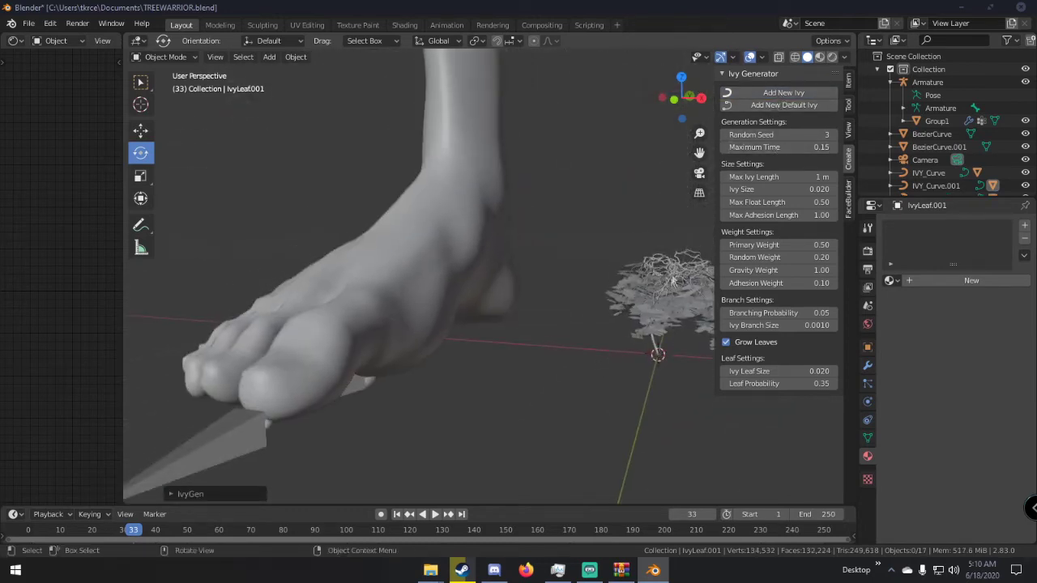
{"action": "left_click", "coordinate": [671, 305]}
{"action": "left_click", "coordinate": [621, 299]}
{"action": "scroll", "coordinate": [620, 298], "scroll_direction": "down", "scroll_amount": 5}
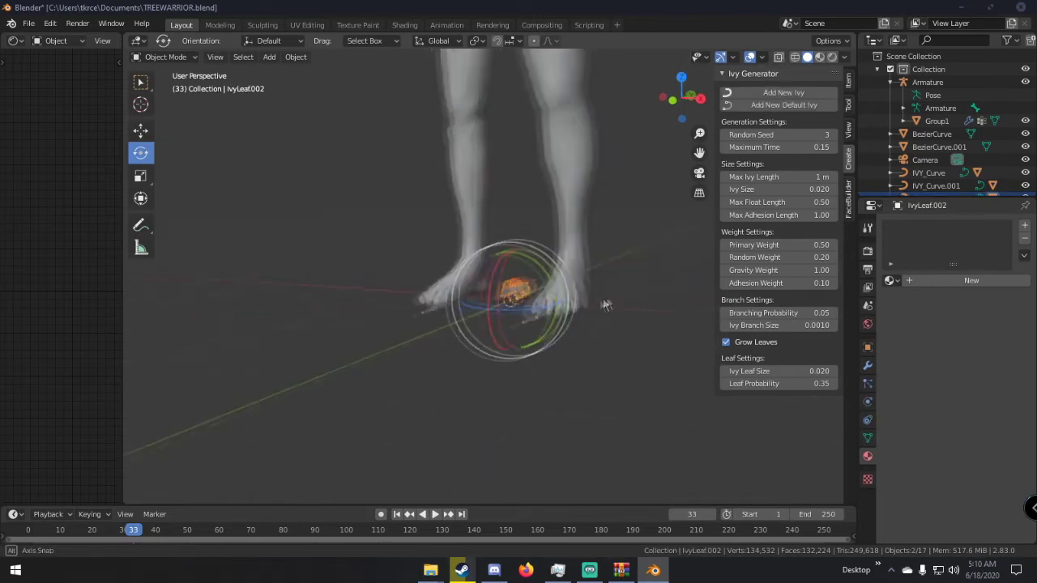
Enlarge the ivy, move it away from the feet, and rotate it with the rotation gizmo.
{"action": "key", "text": "s"}
{"action": "left_click", "coordinate": [245, 230]}
{"action": "middle_click_drag", "start_coordinate": [474, 234], "coordinate": [398, 222]}
{"action": "key", "text": "g"}
{"action": "left_click", "coordinate": [255, 203]}
{"action": "scroll", "coordinate": [254, 203], "scroll_direction": "down", "scroll_amount": 4}
{"action": "key", "text": "s"}
{"action": "left_click", "coordinate": [417, 225]}
{"action": "left_click_drag", "start_coordinate": [394, 235], "coordinate": [439, 271]}
{"action": "middle_click_drag", "start_coordinate": [454, 292], "coordinate": [598, 315]}
Raise the ivy to waist height in front of the character's right hip.
{"action": "key", "text": "g"}
{"action": "left_click", "coordinate": [573, 186]}
{"action": "middle_click_drag", "start_coordinate": [497, 194], "coordinate": [412, 202]}
{"action": "key", "text": "g"}
{"action": "left_click", "coordinate": [678, 204]}
{"action": "scroll", "coordinate": [491, 159], "scroll_direction": "up", "scroll_amount": 6}
{"action": "middle_click_drag", "start_coordinate": [491, 160], "coordinate": [445, 412], "text": "shift"}
{"action": "scroll", "coordinate": [446, 412], "scroll_direction": "down", "scroll_amount": 5}
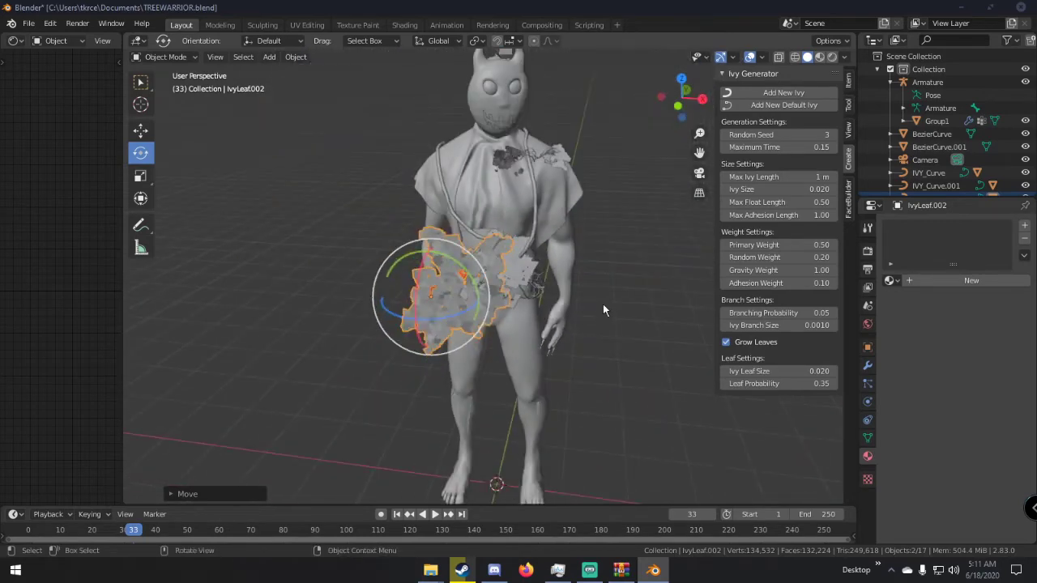
Scale the ivy down and shift it up beside the right side of the waist.
{"action": "key", "text": "s"}
{"action": "left_click", "coordinate": [572, 304]}
{"action": "middle_click_drag", "start_coordinate": [572, 304], "coordinate": [621, 303]}
{"action": "key", "text": "g"}
{"action": "left_click", "coordinate": [618, 268]}
{"action": "middle_click", "coordinate": [618, 268]}
{"action": "key", "text": "s"}
{"action": "left_click", "coordinate": [630, 261]}
{"action": "middle_click_drag", "start_coordinate": [630, 264], "coordinate": [576, 246]}
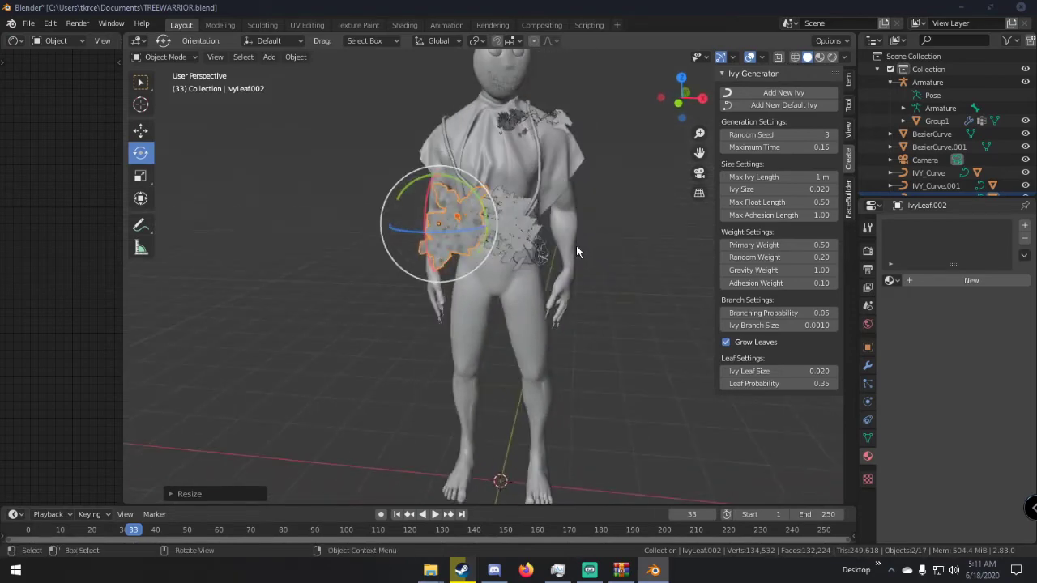
Settle the ivy over the right hip just below the abdomen ivy and deselect it.
{"action": "key", "text": "g"}
{"action": "left_click", "coordinate": [592, 308]}
{"action": "middle_click_drag", "start_coordinate": [592, 308], "coordinate": [402, 257]}
{"action": "scroll", "coordinate": [648, 310], "scroll_direction": "up", "scroll_amount": 1}
{"action": "key", "text": "g"}
{"action": "left_click", "coordinate": [508, 293]}
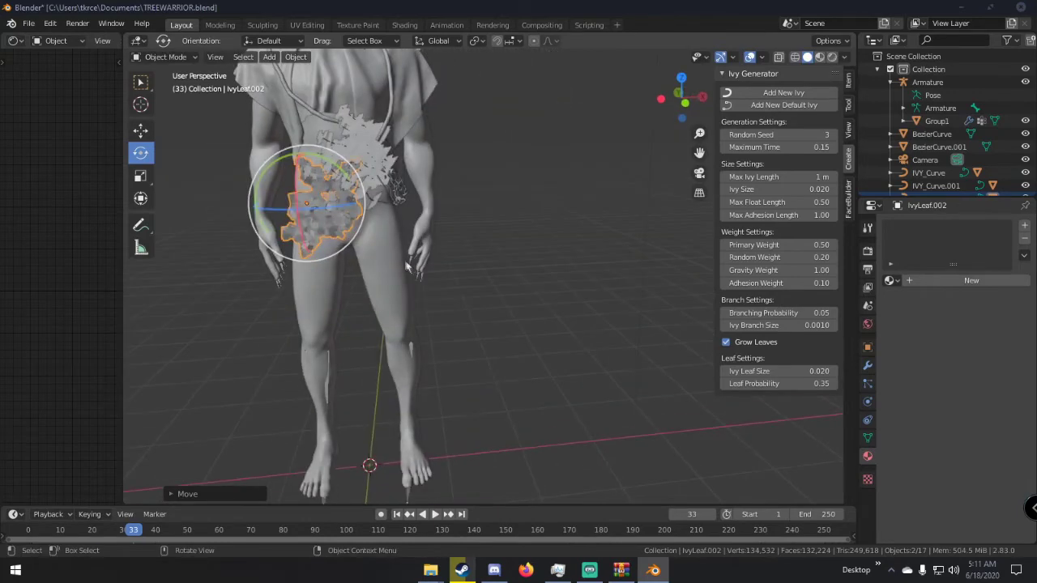
{"action": "scroll", "coordinate": [403, 258], "scroll_direction": "down", "scroll_amount": 3}
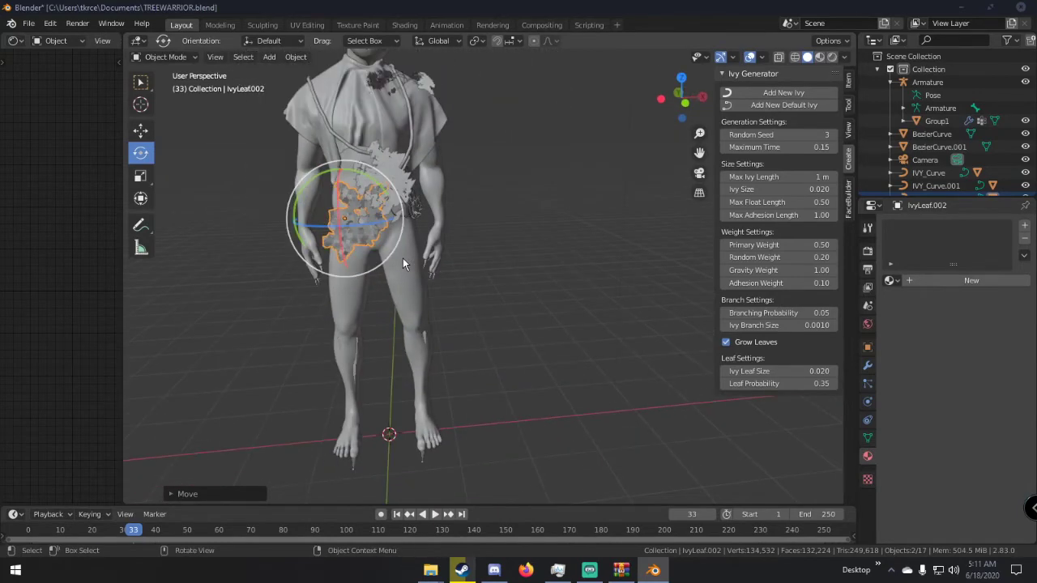
{"action": "left_click", "coordinate": [635, 155]}
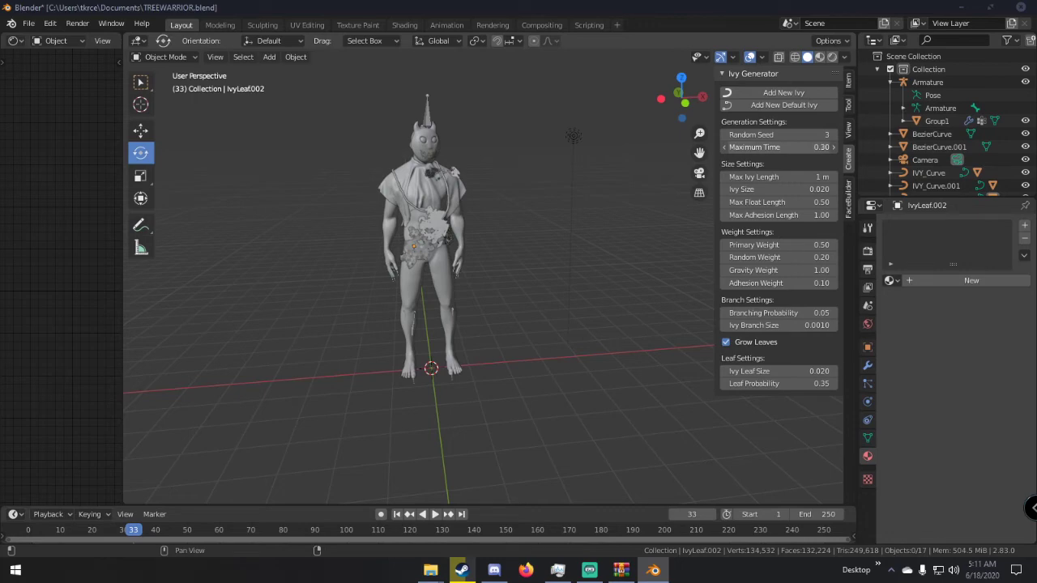
Generate a third ivy with a maximum time of 0.30 and select its branches and leaves between the feet.
{"action": "scroll", "coordinate": [462, 356], "scroll_direction": "up", "scroll_amount": 5}
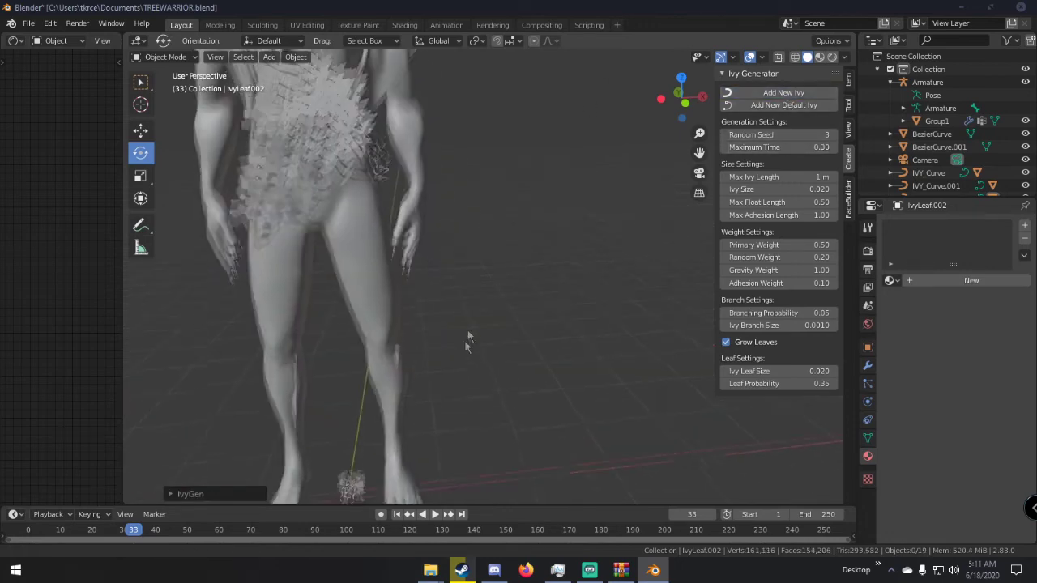
{"action": "middle_click_drag", "start_coordinate": [463, 357], "coordinate": [476, 302], "text": "shift"}
{"action": "scroll", "coordinate": [424, 371], "scroll_direction": "up", "scroll_amount": 4}
{"action": "middle_click_drag", "start_coordinate": [424, 371], "coordinate": [462, 300], "text": "shift"}
{"action": "scroll", "coordinate": [460, 304], "scroll_direction": "up", "scroll_amount": 3}
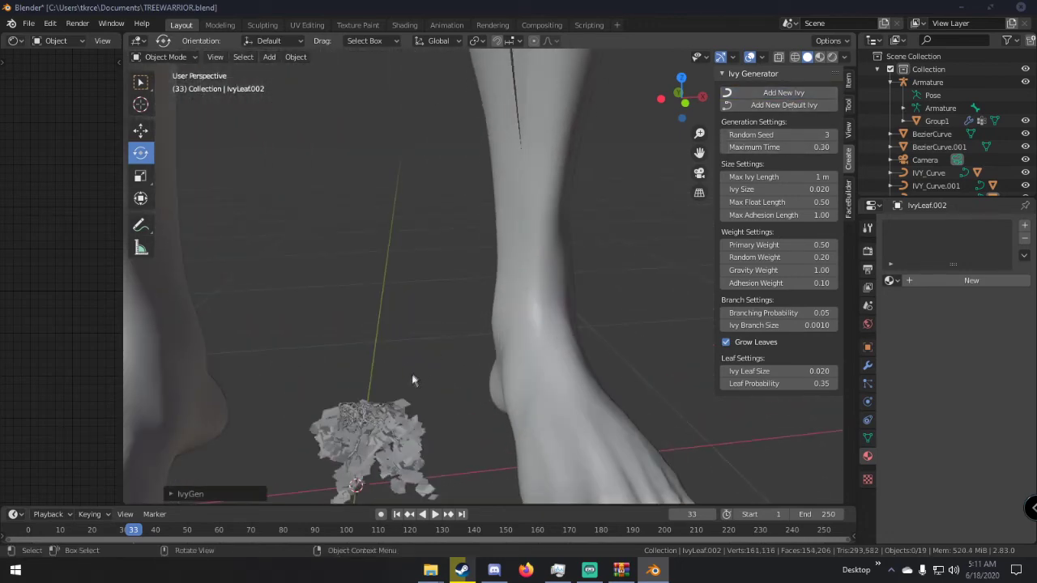
{"action": "left_click", "coordinate": [370, 407]}
{"action": "left_click", "coordinate": [411, 431], "text": "shift"}
Scale the selected ivy up and rotate it 180° about the X axis.
{"action": "scroll", "coordinate": [422, 431], "scroll_direction": "down", "scroll_amount": 6}
{"action": "key", "text": "s"}
{"action": "left_click", "coordinate": [670, 382]}
{"action": "type", "text": "rx18"}
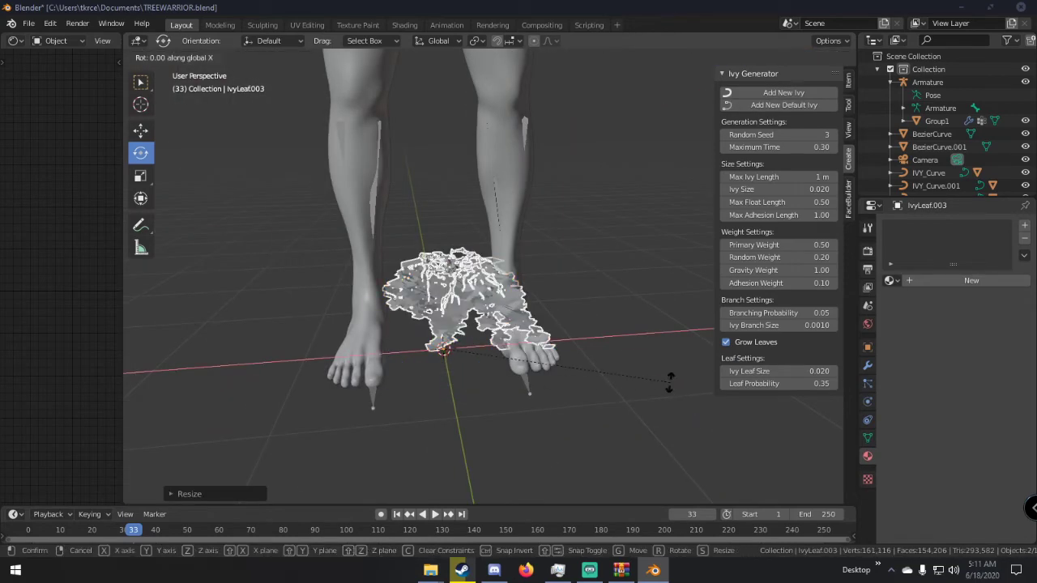
{"action": "type", "text": "0"}
{"action": "key", "text": "Return"}
Raise the flipped ivy from the floor to the front of the thighs.
{"action": "middle_click_drag", "start_coordinate": [591, 338], "coordinate": [464, 269]}
{"action": "scroll", "coordinate": [463, 269], "scroll_direction": "down", "scroll_amount": 2}
{"action": "key", "text": "g"}
{"action": "left_click", "coordinate": [374, 99]}
{"action": "middle_click_drag", "start_coordinate": [375, 99], "coordinate": [453, 268]}
{"action": "key", "text": "g"}
{"action": "left_click", "coordinate": [521, 144]}
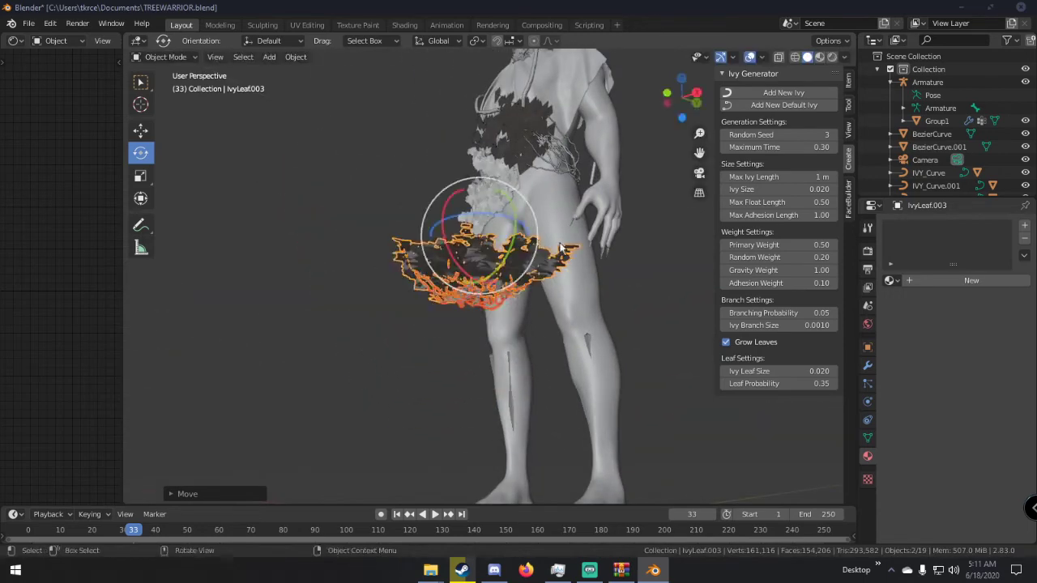
Rotate the ivy freely with trackball rotation and move it toward the character's left hip.
{"action": "middle_click_drag", "start_coordinate": [520, 144], "coordinate": [601, 282]}
{"action": "key", "text": "r"}
{"action": "key", "text": "r"}
{"action": "left_click", "coordinate": [621, 386]}
{"action": "middle_click_drag", "start_coordinate": [621, 387], "coordinate": [527, 369]}
{"action": "key", "text": "g"}
{"action": "left_click", "coordinate": [598, 296]}
{"action": "middle_click_drag", "start_coordinate": [597, 296], "coordinate": [532, 311]}
{"action": "key", "text": "g"}
{"action": "left_click", "coordinate": [513, 327]}
Resize the ivy and settle it over the left hip and upper thigh.
{"action": "key", "text": "s"}
{"action": "left_click", "coordinate": [573, 259]}
{"action": "middle_click_drag", "start_coordinate": [573, 258], "coordinate": [731, 246]}
{"action": "key", "text": "g"}
{"action": "left_click", "coordinate": [693, 232]}
Examine the placement of the ivy patches around the abdomen and hips.
{"action": "scroll", "coordinate": [602, 234], "scroll_direction": "down", "scroll_amount": 4}
{"action": "middle_click_drag", "start_coordinate": [575, 236], "coordinate": [539, 203]}
{"action": "scroll", "coordinate": [448, 332], "scroll_direction": "up", "scroll_amount": 4}
{"action": "scroll", "coordinate": [525, 310], "scroll_direction": "up", "scroll_amount": 4}
{"action": "scroll", "coordinate": [484, 270], "scroll_direction": "down", "scroll_amount": 5}
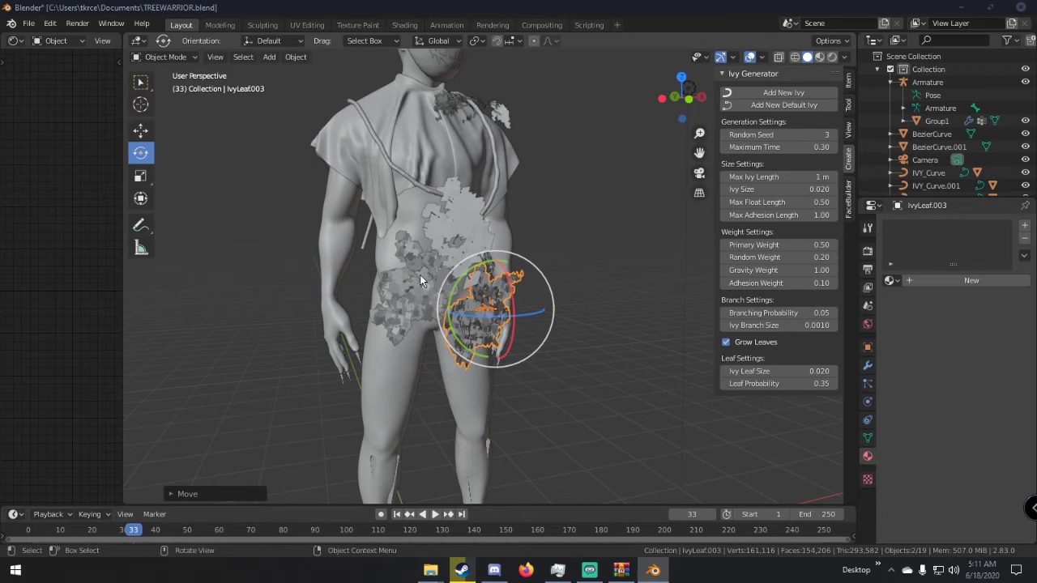
{"action": "scroll", "coordinate": [419, 274], "scroll_direction": "up", "scroll_amount": 4}
{"action": "scroll", "coordinate": [401, 256], "scroll_direction": "down", "scroll_amount": 4}
{"action": "scroll", "coordinate": [411, 262], "scroll_direction": "up", "scroll_amount": 4}
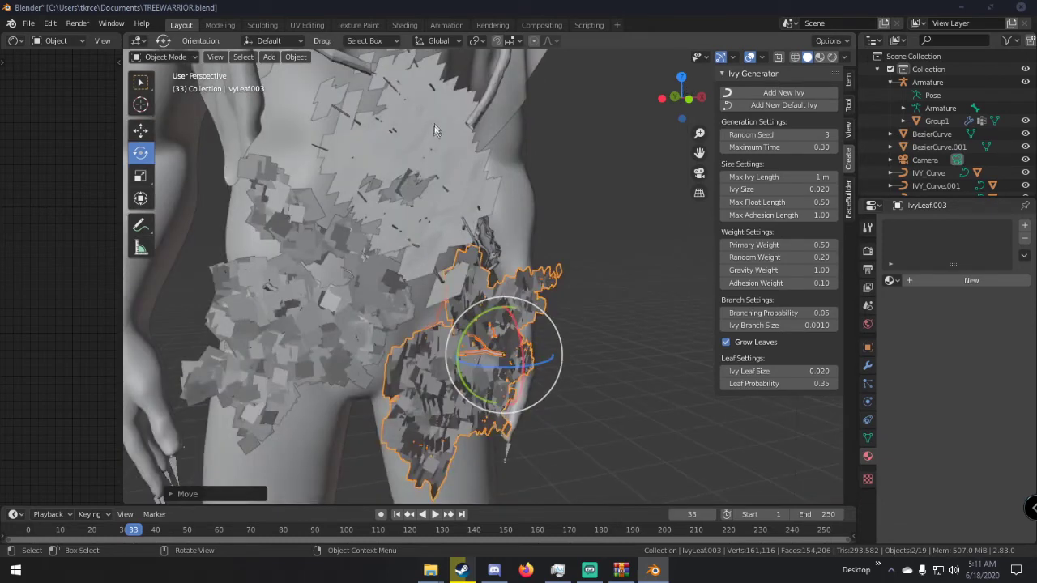
Give the abdomen ivy's leaves a new material with a dark green base color.
{"action": "left_click", "coordinate": [438, 105]}
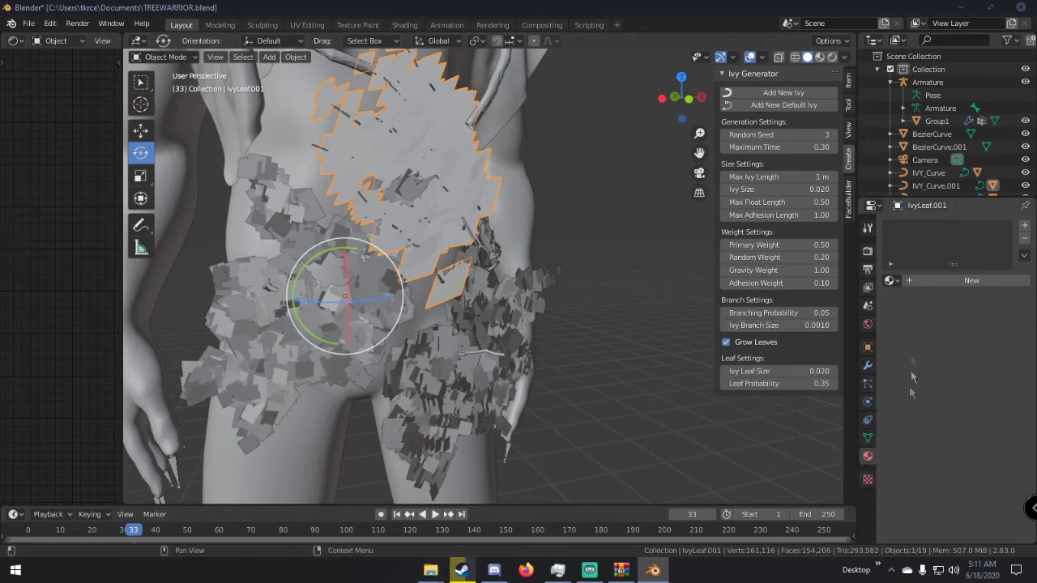
{"action": "left_click", "coordinate": [940, 280]}
{"action": "left_click", "coordinate": [996, 412]}
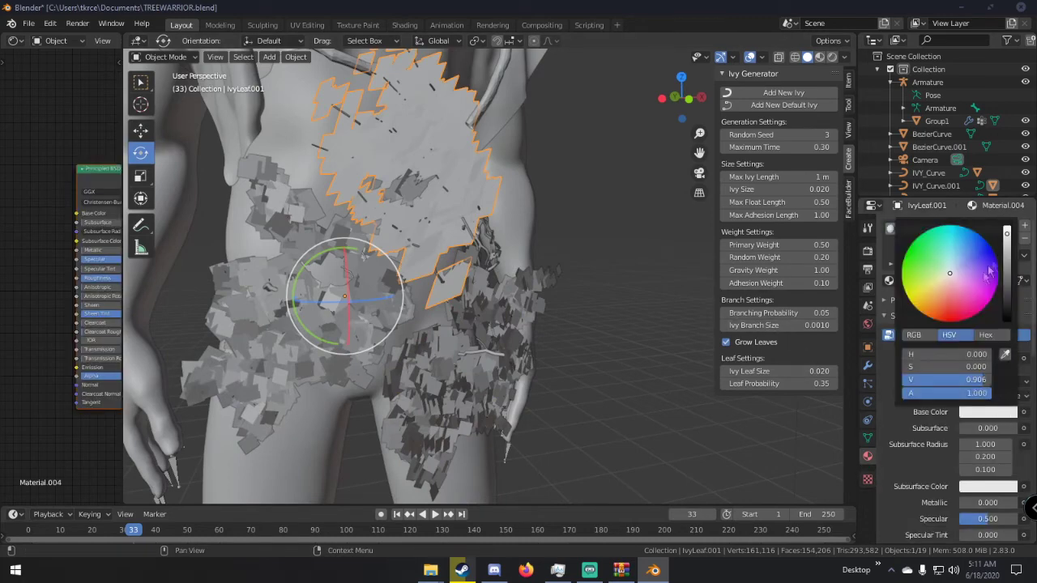
{"action": "left_click_drag", "start_coordinate": [1007, 271], "coordinate": [1009, 283]}
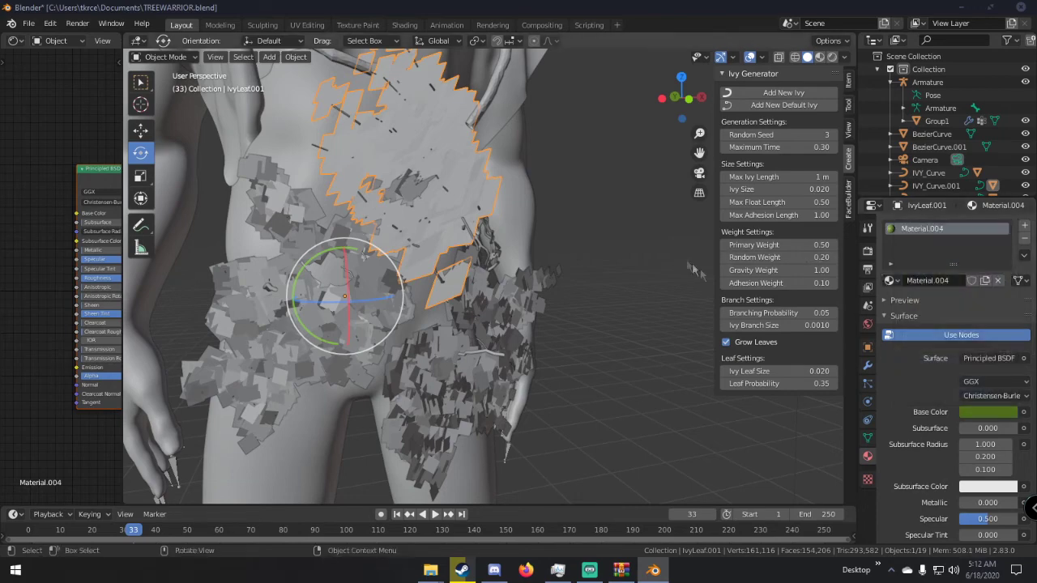
Copy the green material from the abdomen leaves to the leaves of both hip ivies and the shoulder ivy.
{"action": "scroll", "coordinate": [915, 502], "scroll_direction": "down", "scroll_amount": 3}
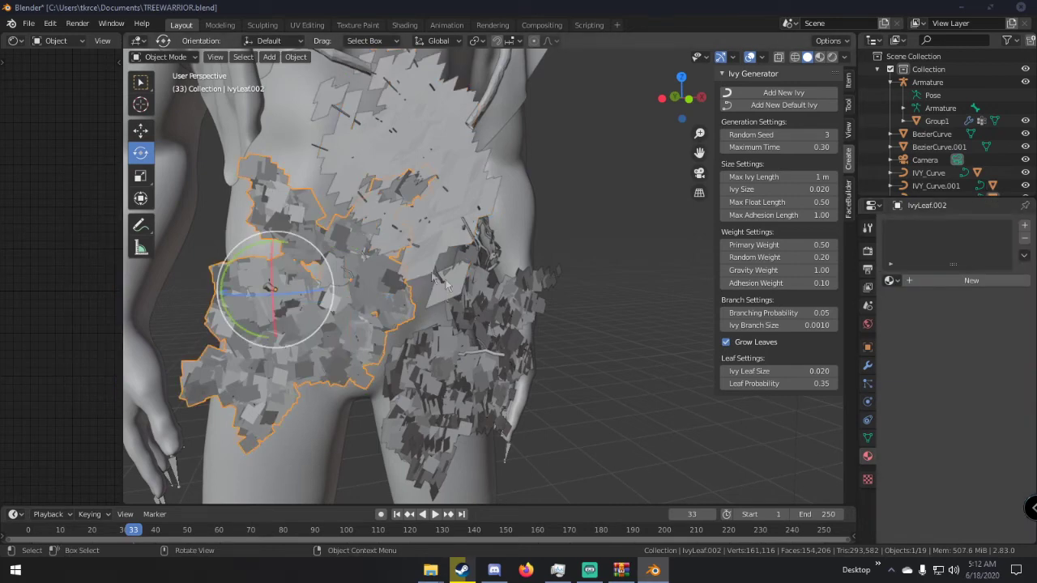
{"action": "left_click", "coordinate": [556, 281], "text": "shift"}
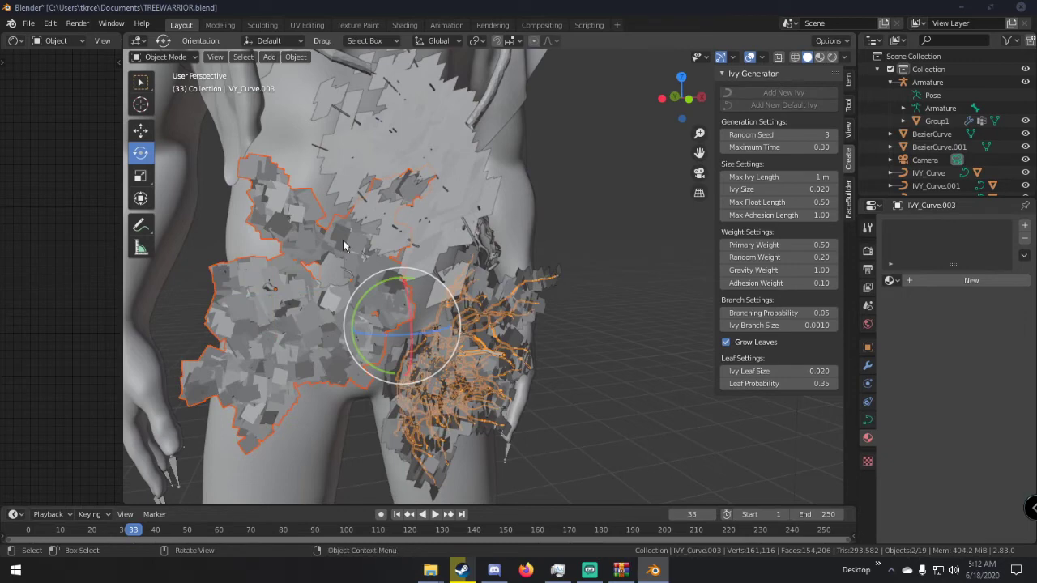
{"action": "left_click", "coordinate": [343, 247]}
{"action": "left_click", "coordinate": [559, 275], "text": "shift"}
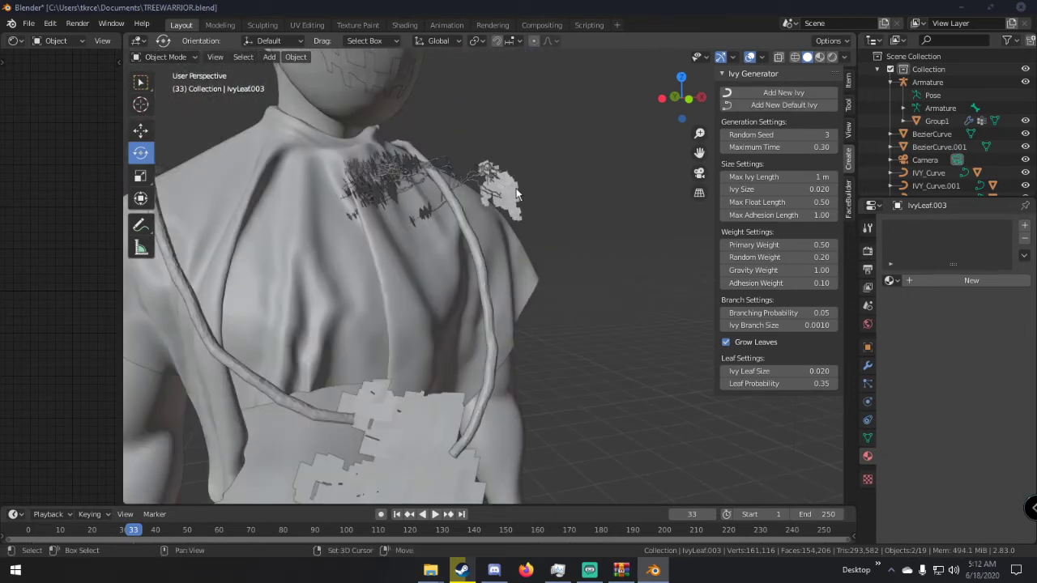
{"action": "left_click", "coordinate": [518, 193], "text": "shift"}
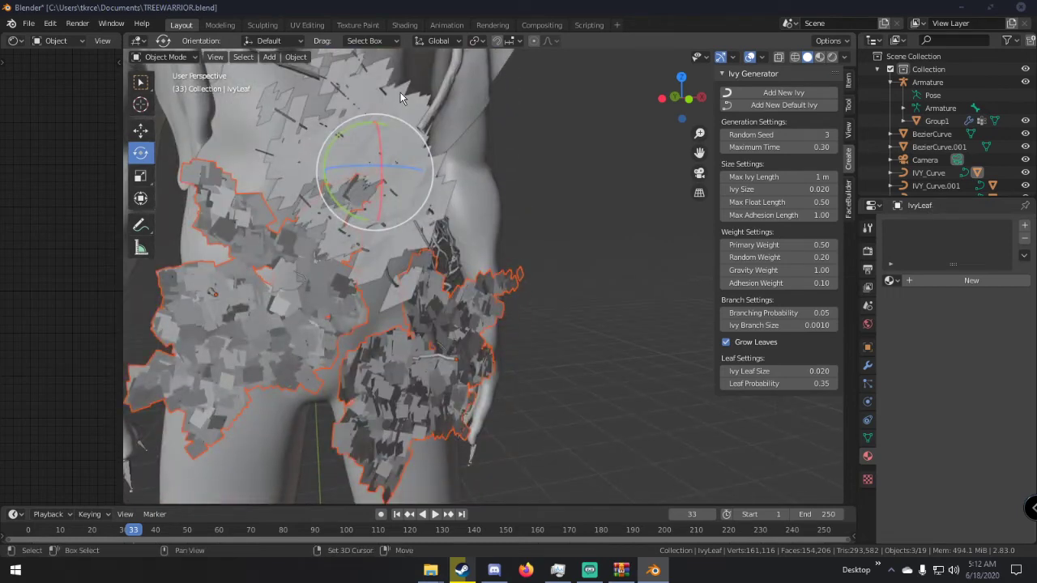
{"action": "left_click", "coordinate": [402, 93], "text": "shift"}
{"action": "left_click", "coordinate": [1025, 256]}
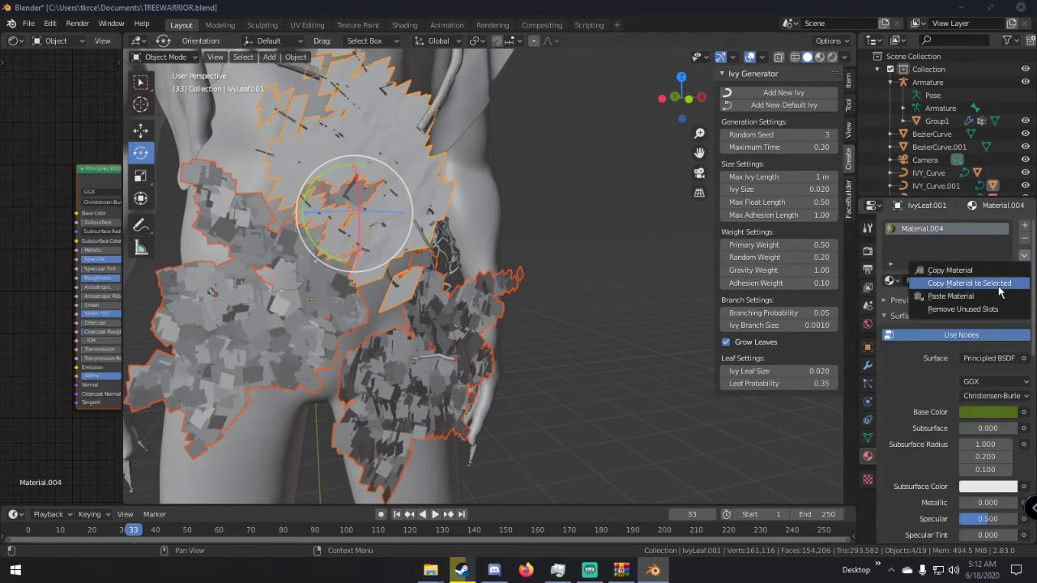
{"action": "left_click", "coordinate": [969, 283]}
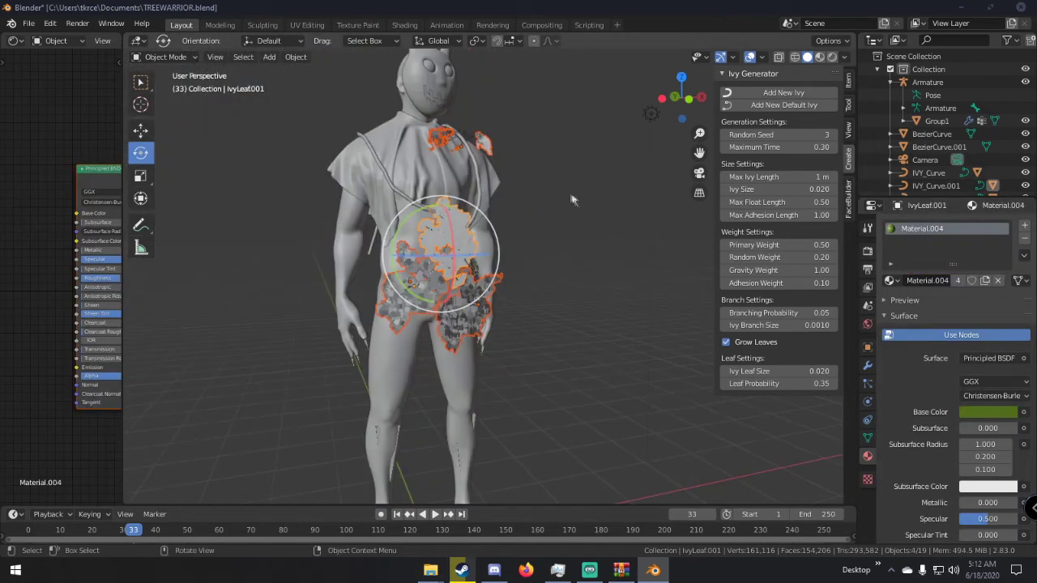
Give the vine stems of the shoulder ivy a new material.
{"action": "left_click", "coordinate": [531, 178]}
{"action": "scroll", "coordinate": [531, 172], "scroll_direction": "down", "scroll_amount": 1}
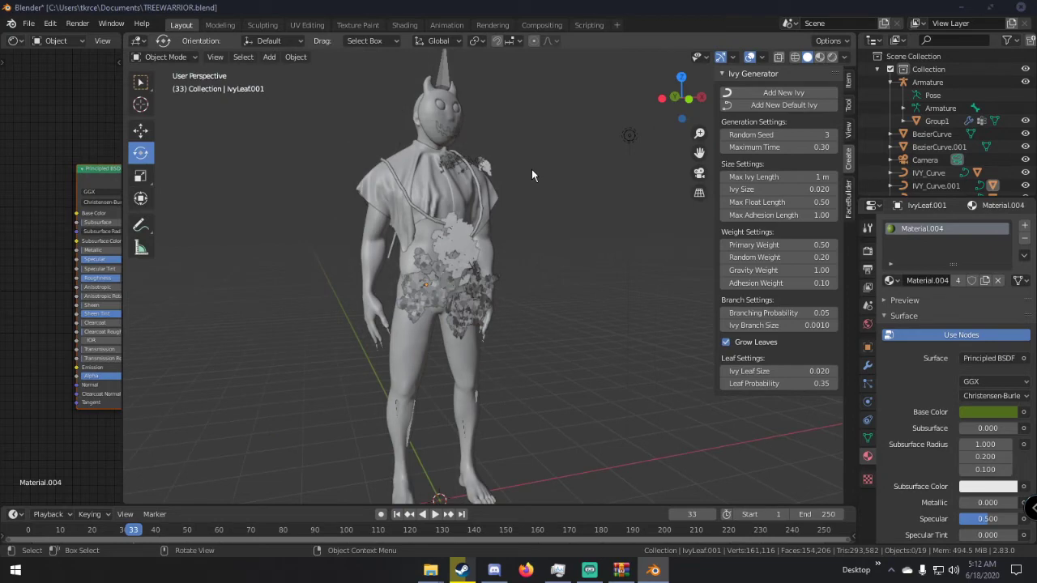
{"action": "middle_click_drag", "start_coordinate": [530, 168], "coordinate": [504, 336], "text": "shift"}
{"action": "scroll", "coordinate": [503, 337], "scroll_direction": "up", "scroll_amount": 4}
{"action": "middle_click_drag", "start_coordinate": [463, 373], "coordinate": [537, 241], "text": "shift"}
{"action": "scroll", "coordinate": [412, 357], "scroll_direction": "up", "scroll_amount": 3}
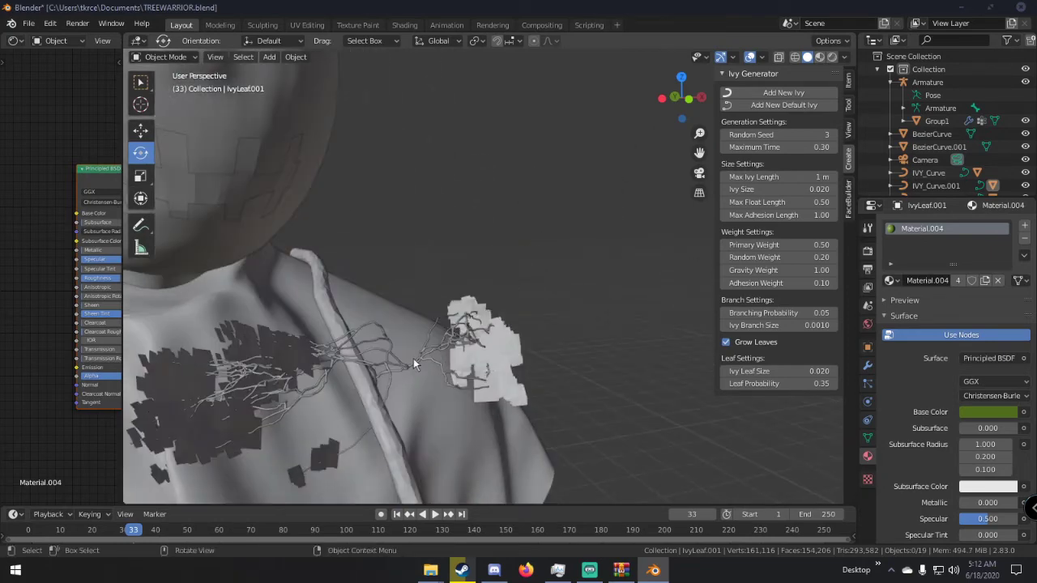
{"action": "left_click", "coordinate": [422, 355]}
{"action": "left_click", "coordinate": [952, 281]}
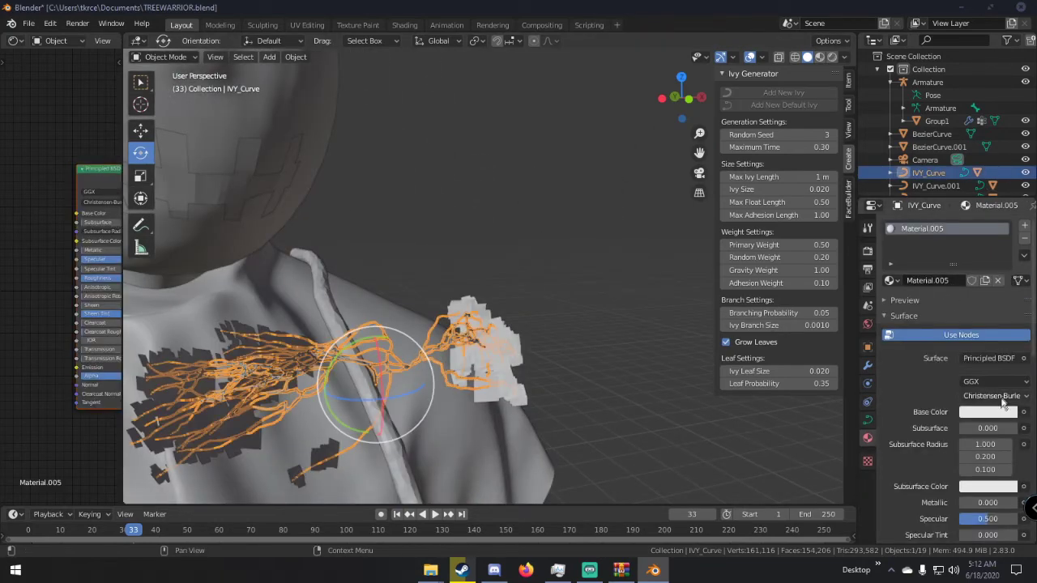
Set the shoulder vine material's base color to a dark brown and raise its roughness.
{"action": "left_click", "coordinate": [982, 405]}
{"action": "left_click_drag", "start_coordinate": [938, 294], "coordinate": [939, 305]}
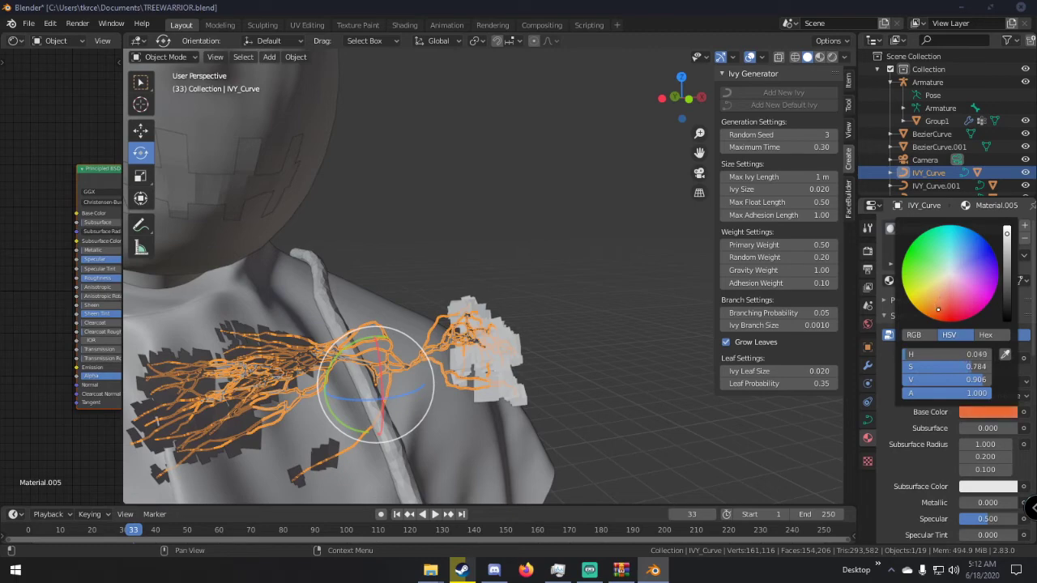
{"action": "left_click_drag", "start_coordinate": [1005, 267], "coordinate": [1006, 283]}
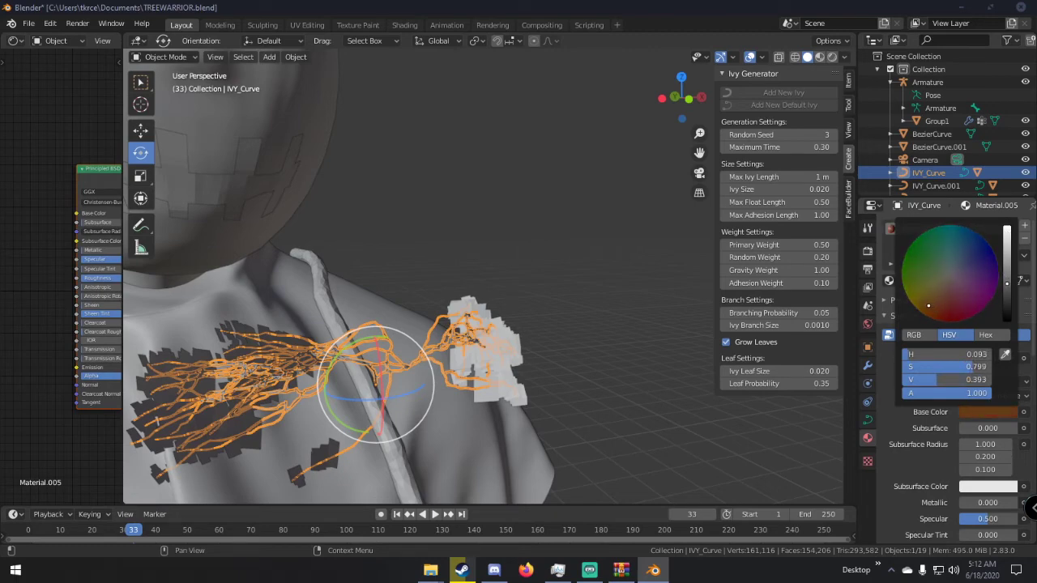
{"action": "scroll", "coordinate": [993, 515], "scroll_direction": "down", "scroll_amount": 2}
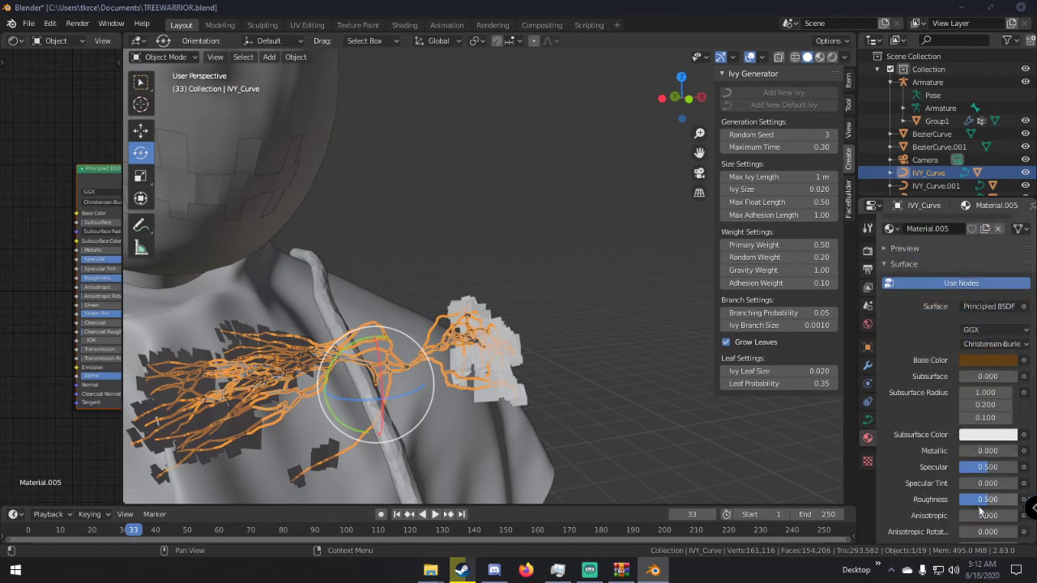
{"action": "left_click_drag", "start_coordinate": [1010, 499], "coordinate": [1029, 499]}
Copy the brown material from the shoulder ivy's vines to the vines of the abdomen and both hip ivies.
{"action": "middle_click_drag", "start_coordinate": [659, 456], "coordinate": [517, 235], "text": "shift"}
{"action": "scroll", "coordinate": [517, 235], "scroll_direction": "down", "scroll_amount": 2}
{"action": "middle_click_drag", "start_coordinate": [480, 279], "coordinate": [464, 378]}
{"action": "left_click", "coordinate": [432, 409]}
{"action": "middle_click_drag", "start_coordinate": [430, 408], "coordinate": [594, 235]}
{"action": "middle_click_drag", "start_coordinate": [508, 259], "coordinate": [461, 316]}
{"action": "left_click", "coordinate": [394, 277], "text": "shift"}
{"action": "left_click", "coordinate": [385, 291], "text": "shift"}
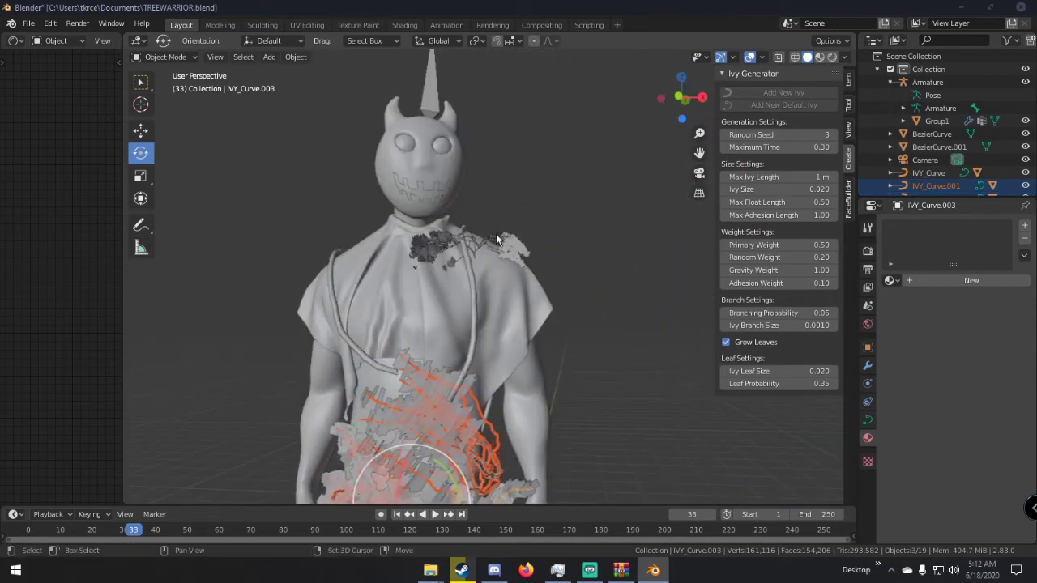
{"action": "scroll", "coordinate": [498, 236], "scroll_direction": "up", "scroll_amount": 4}
{"action": "left_click", "coordinate": [501, 176], "text": "shift"}
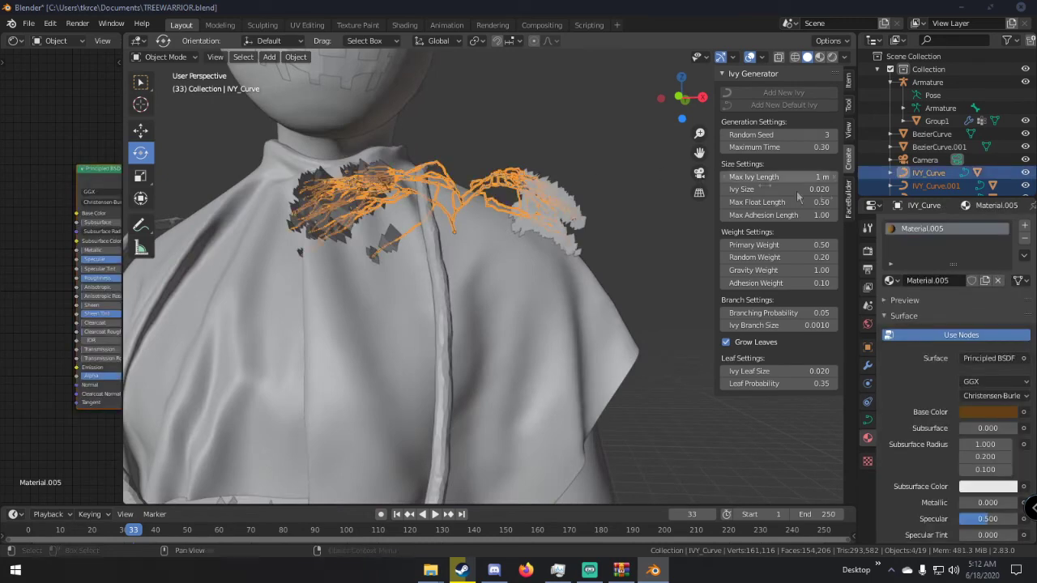
{"action": "left_click", "coordinate": [1024, 255]}
{"action": "left_click", "coordinate": [986, 283]}
{"action": "scroll", "coordinate": [530, 225], "scroll_direction": "down", "scroll_amount": 6}
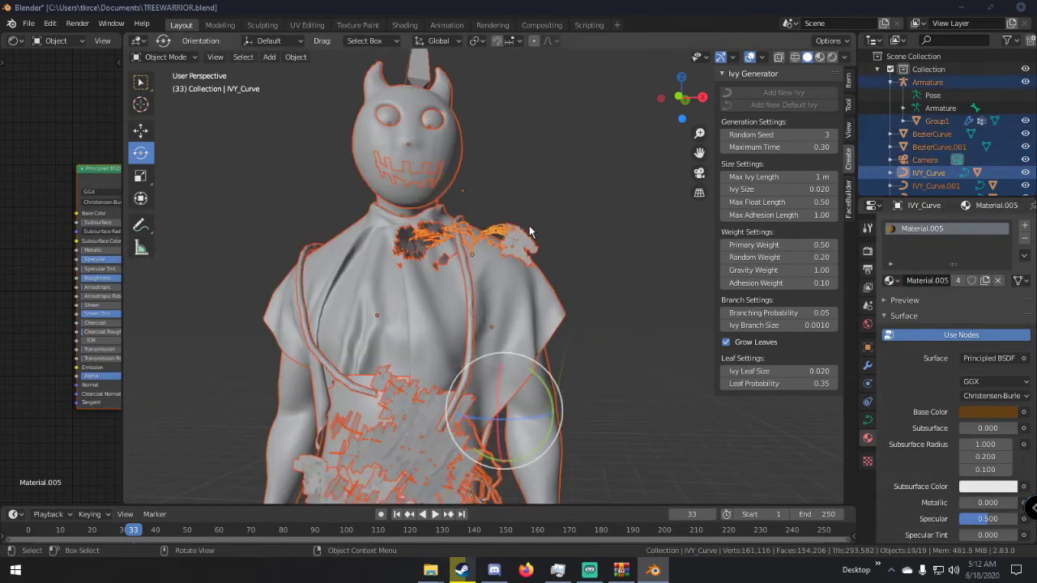
{"action": "left_click", "coordinate": [529, 225]}
Move the point light closer to the character's head and shoulder and set its power to 350 W.
{"action": "middle_click_drag", "start_coordinate": [526, 228], "coordinate": [554, 194]}
{"action": "scroll", "coordinate": [477, 257], "scroll_direction": "up", "scroll_amount": 4}
{"action": "scroll", "coordinate": [477, 258], "scroll_direction": "down", "scroll_amount": 2}
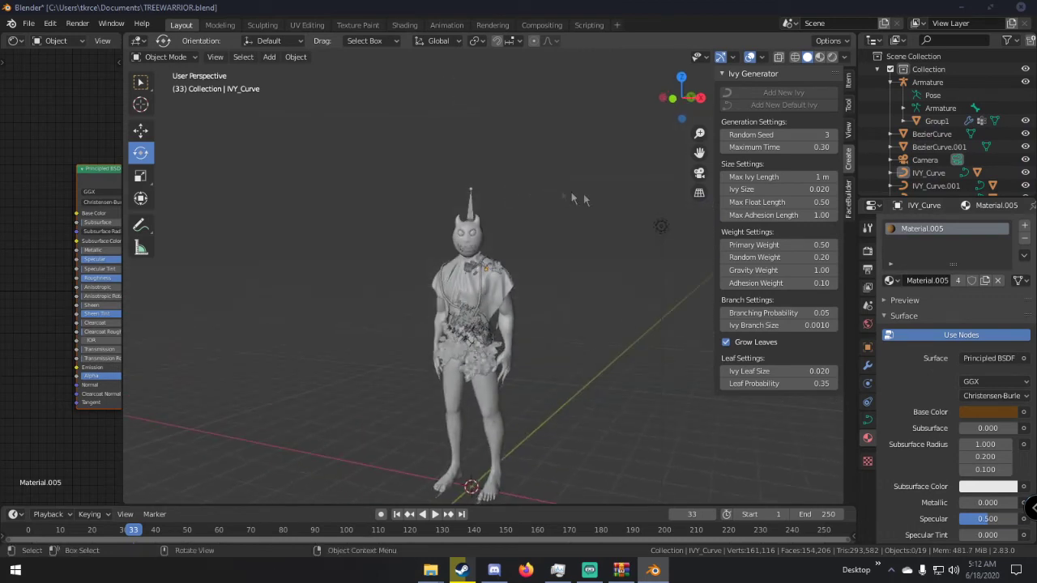
{"action": "left_click", "coordinate": [661, 229]}
{"action": "middle_click_drag", "start_coordinate": [660, 226], "coordinate": [632, 288]}
{"action": "key", "text": "g"}
{"action": "left_click", "coordinate": [517, 243]}
{"action": "middle_click_drag", "start_coordinate": [518, 243], "coordinate": [637, 233]}
{"action": "key", "text": "g"}
{"action": "left_click", "coordinate": [598, 230]}
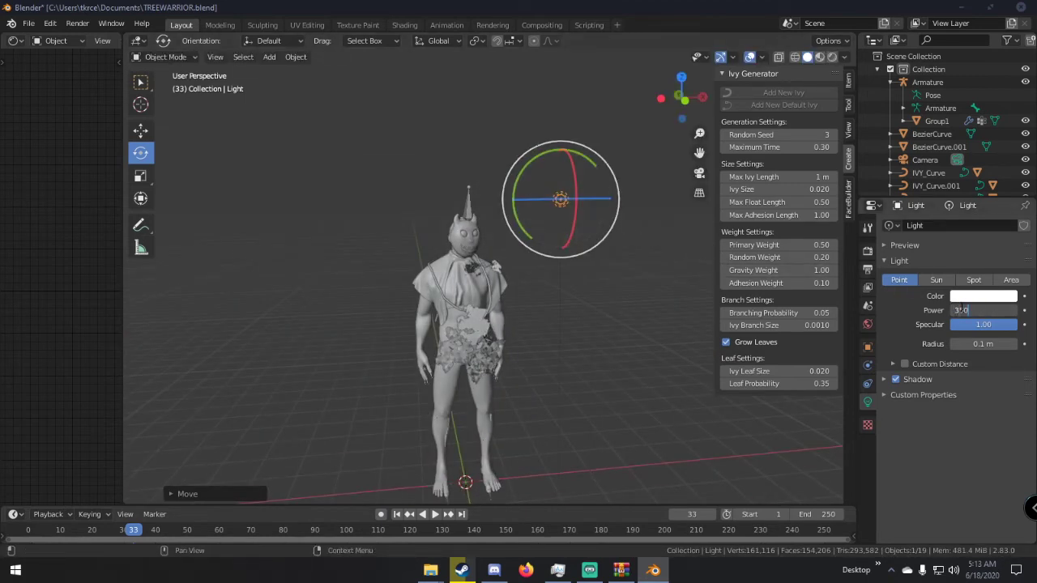
Color the point light a warm orange with hue 0.072 and saturation 0.549.
{"action": "left_click", "coordinate": [975, 298]}
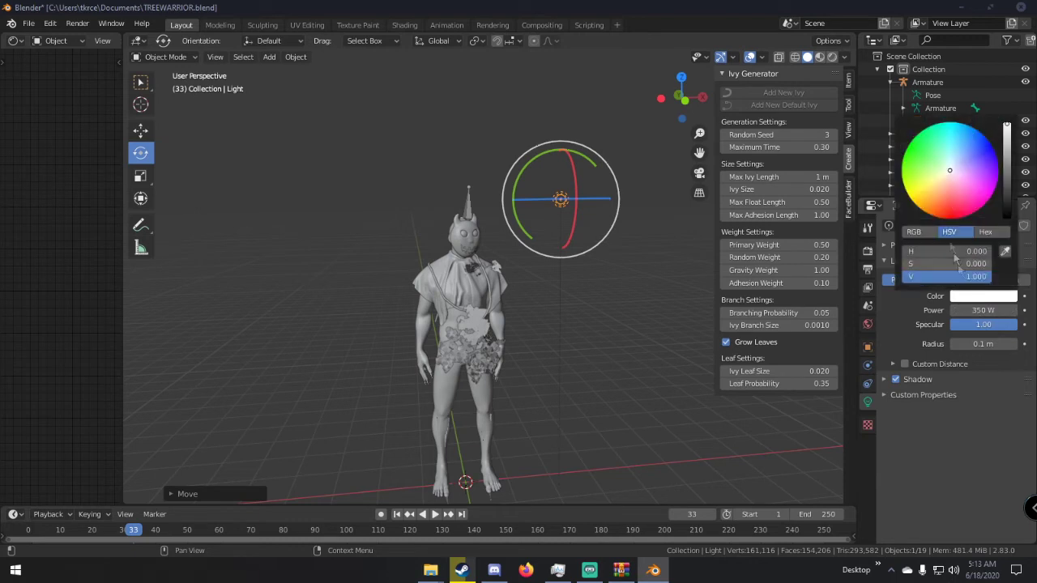
{"action": "left_click", "coordinate": [952, 168]}
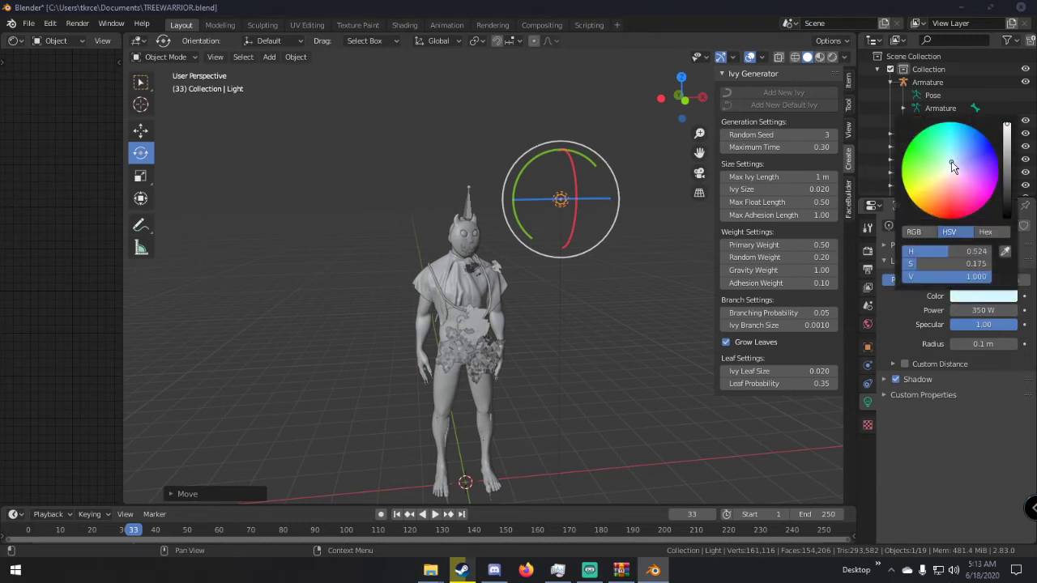
{"action": "middle_click_drag", "start_coordinate": [579, 236], "coordinate": [603, 231]}
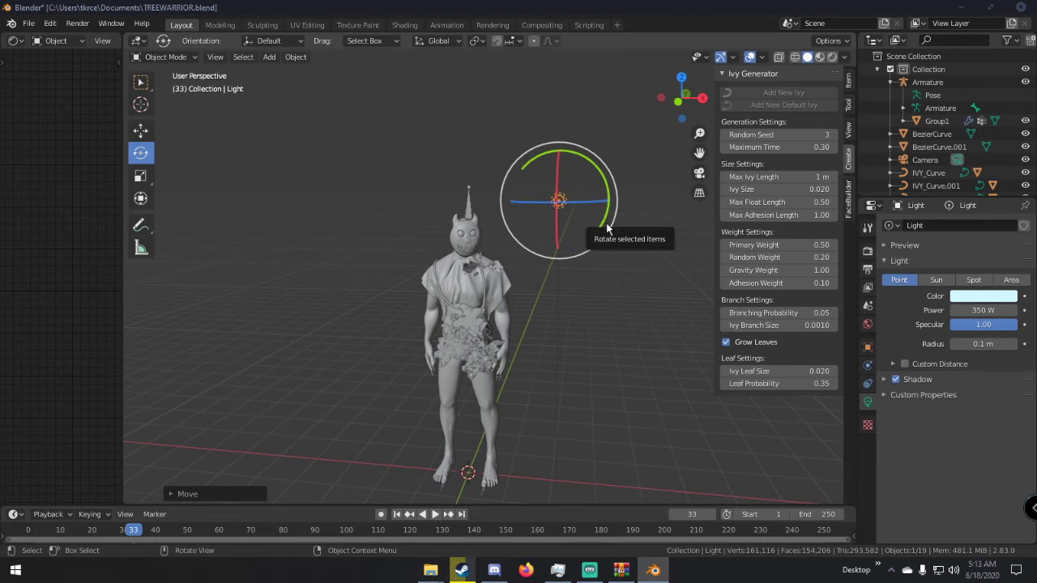
{"action": "left_click", "coordinate": [972, 296]}
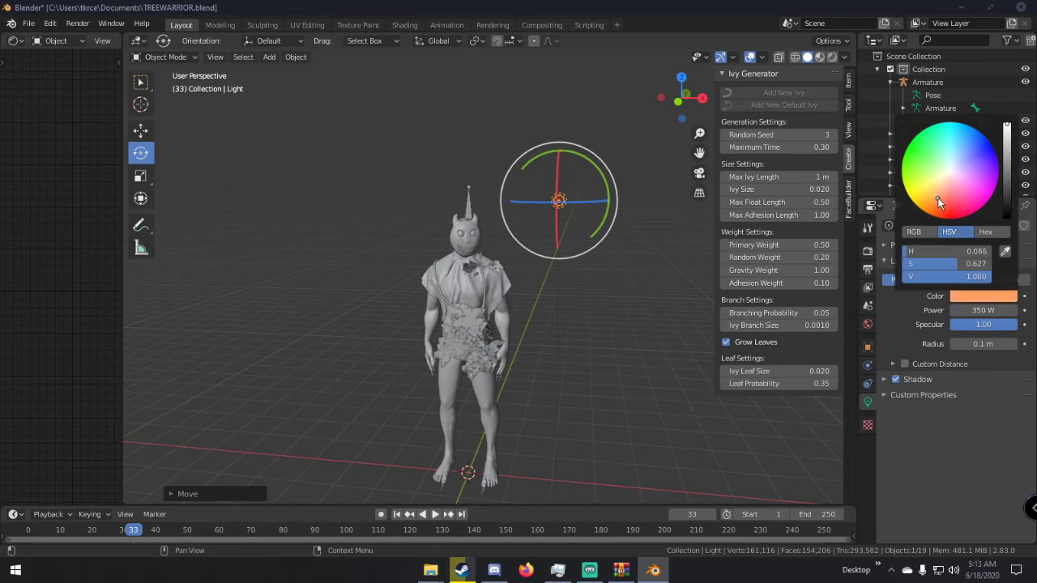
{"action": "left_click", "coordinate": [938, 194]}
Duplicate the orange light to the character's opposite side and color the copy pale cyan.
{"action": "key", "text": "shift+d"}
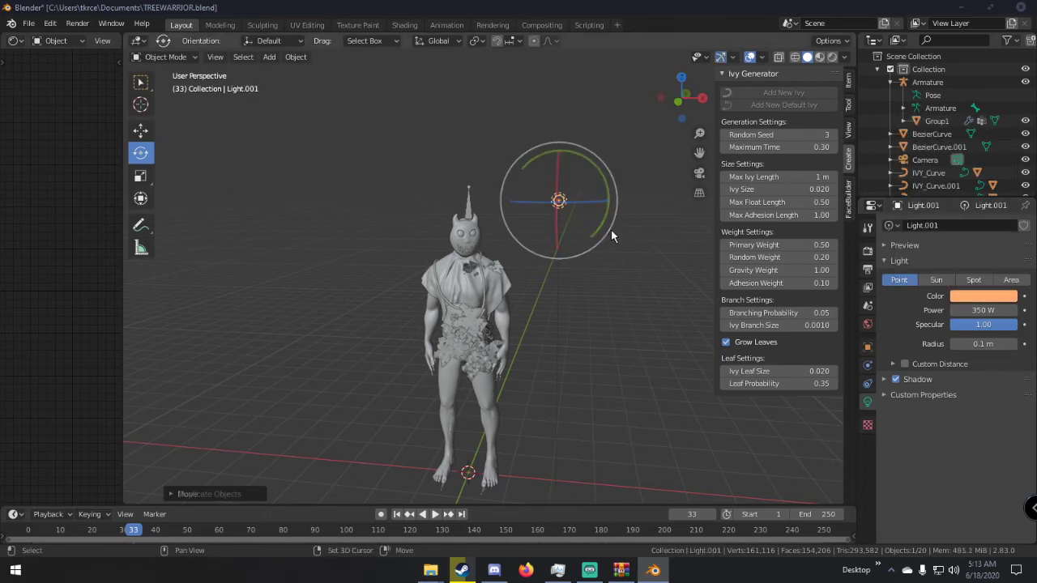
{"action": "left_click", "coordinate": [416, 342]}
{"action": "middle_click_drag", "start_coordinate": [416, 343], "coordinate": [600, 333]}
{"action": "left_click", "coordinate": [964, 297]}
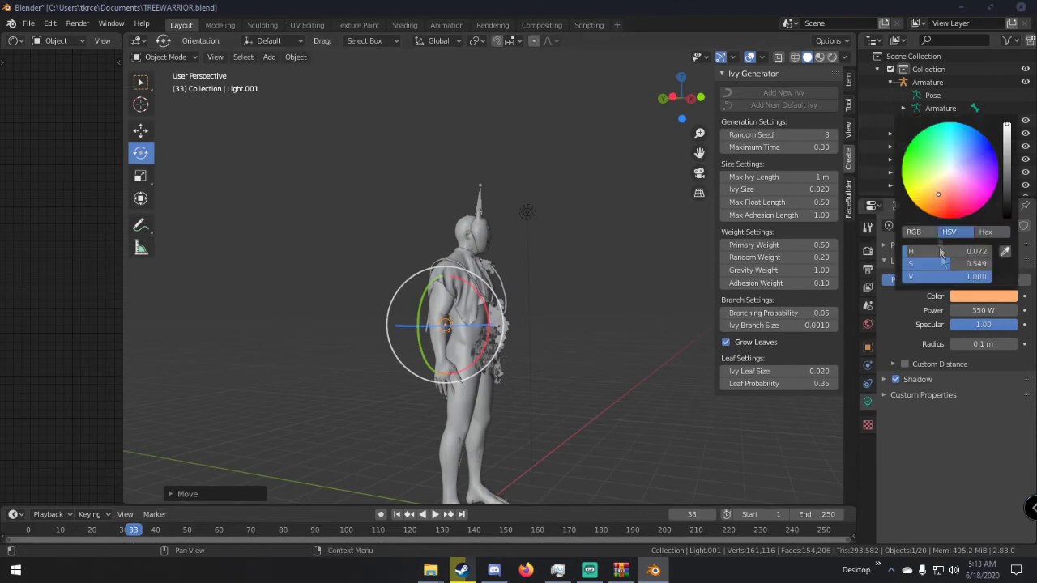
{"action": "left_click", "coordinate": [953, 162]}
{"action": "middle_click_drag", "start_coordinate": [576, 245], "coordinate": [495, 257]}
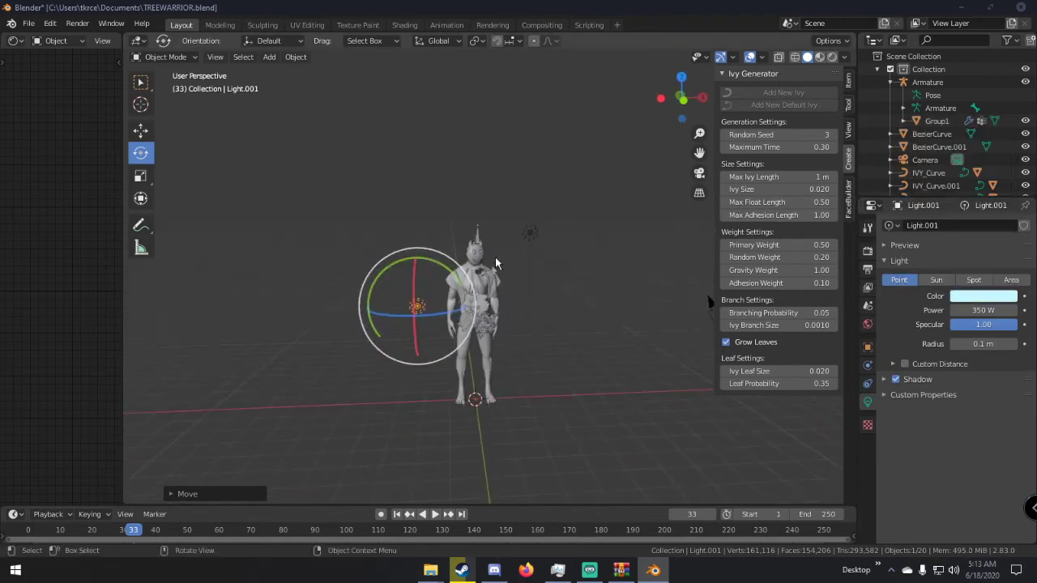
Add a plane beneath the character and scale it up into a large floor.
{"action": "key", "text": "a"}
{"action": "key", "text": "a"}
{"action": "key", "text": "shift+a"}
{"action": "mouse_move", "coordinate": [510, 220]}
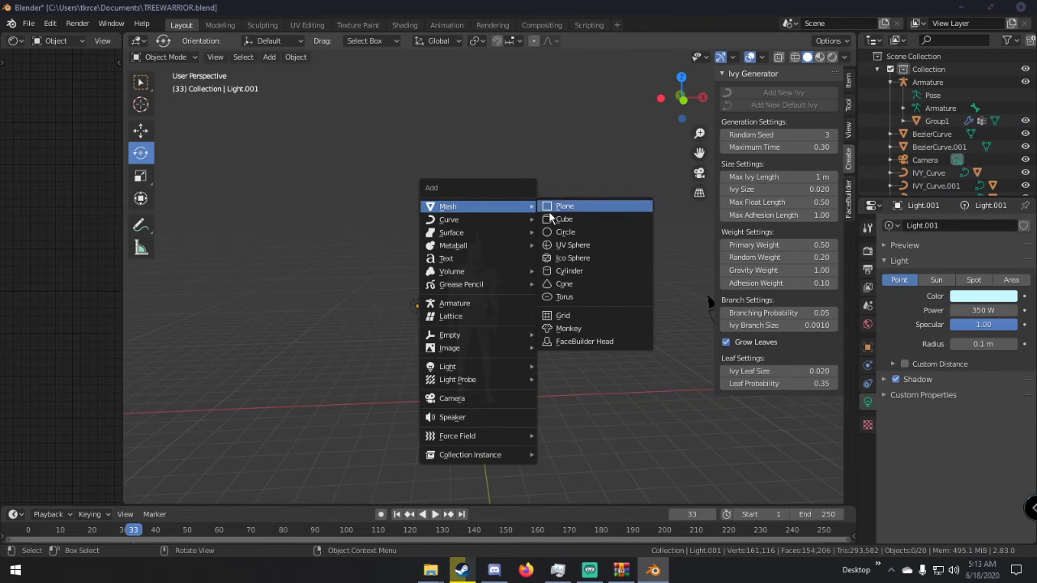
{"action": "left_click", "coordinate": [554, 212]}
{"action": "key", "text": "s"}
{"action": "left_click", "coordinate": [370, 275]}
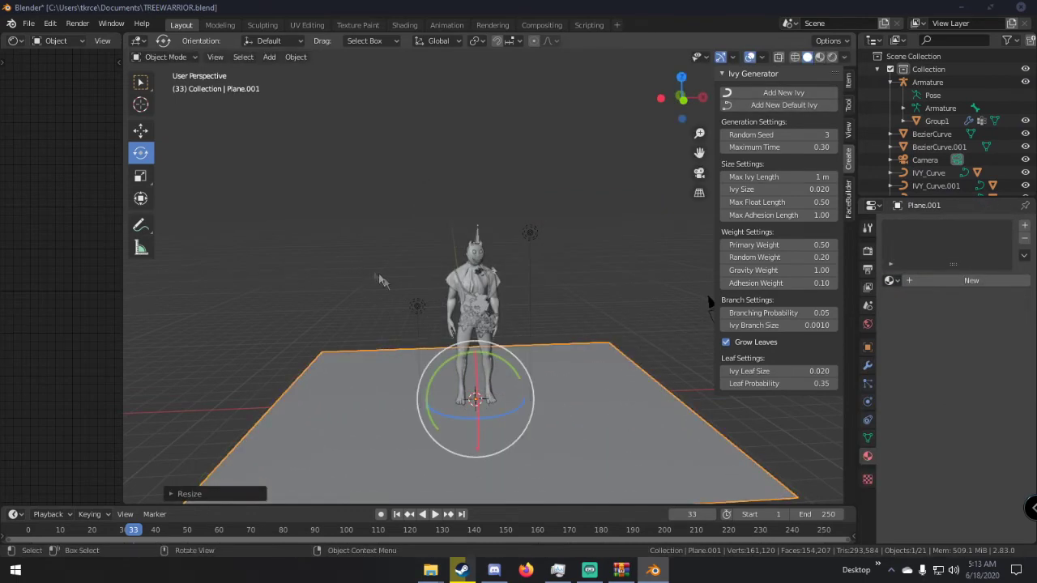
Extrude two adjacent edges of the floor plane upward along Z to form two walls.
{"action": "key", "text": "Tab"}
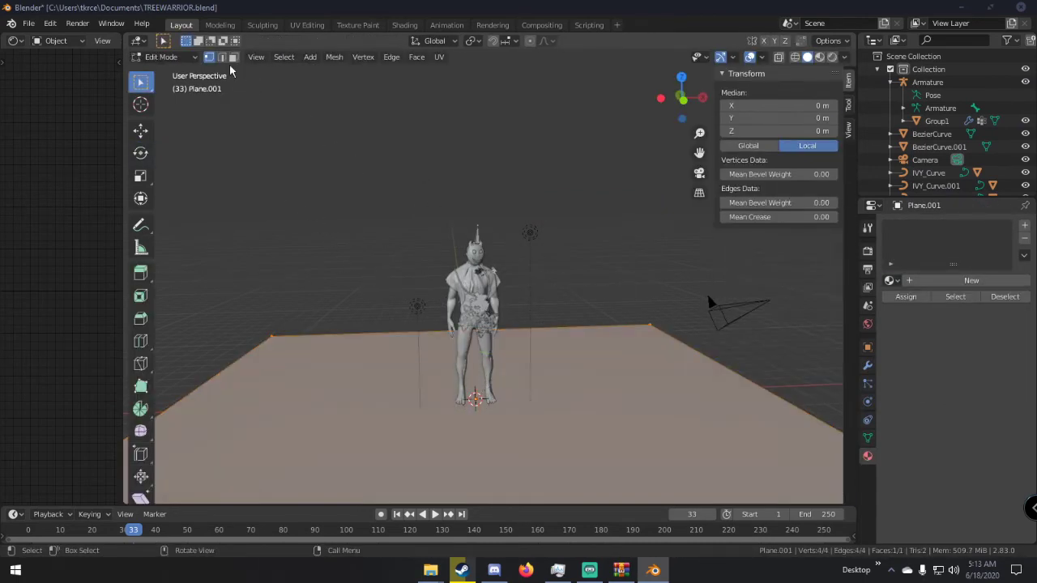
{"action": "left_click", "coordinate": [220, 58]}
{"action": "left_click", "coordinate": [354, 331]}
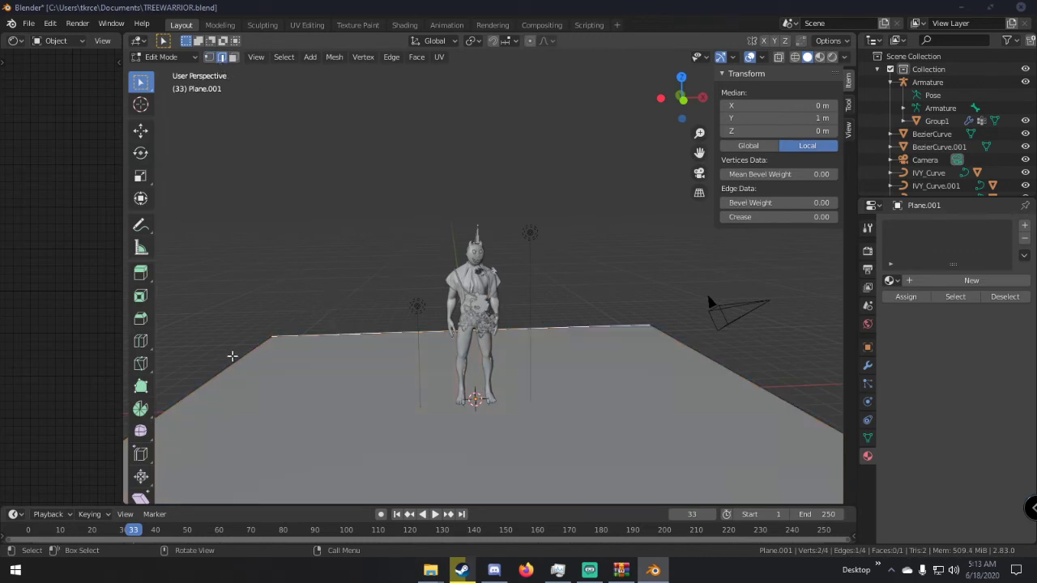
{"action": "key", "text": "e"}
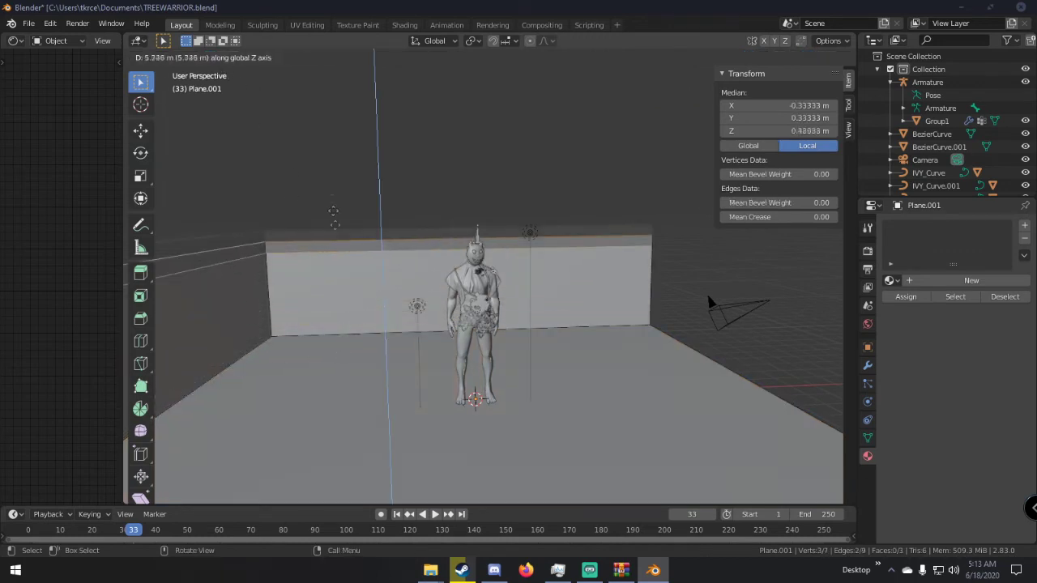
{"action": "left_click", "coordinate": [286, 381]}
{"action": "key", "text": "Tab"}
Add a cube and scale it up until it encloses the character, floor and walls.
{"action": "middle_click_drag", "start_coordinate": [396, 324], "coordinate": [446, 268]}
{"action": "key", "text": "shift+a"}
{"action": "mouse_move", "coordinate": [446, 268]}
{"action": "left_click", "coordinate": [497, 283]}
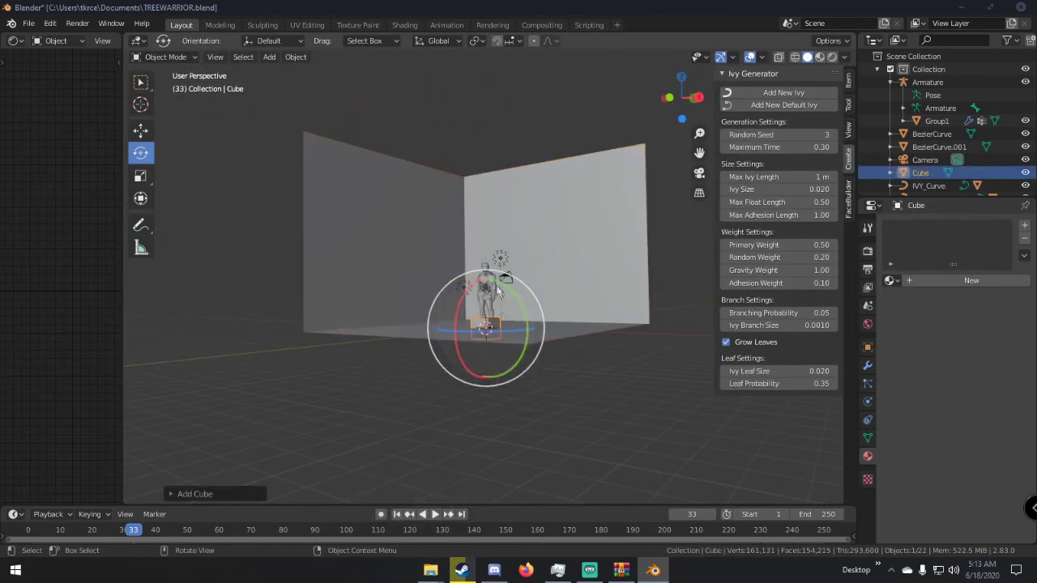
{"action": "key", "text": "s"}
{"action": "left_click", "coordinate": [346, 289]}
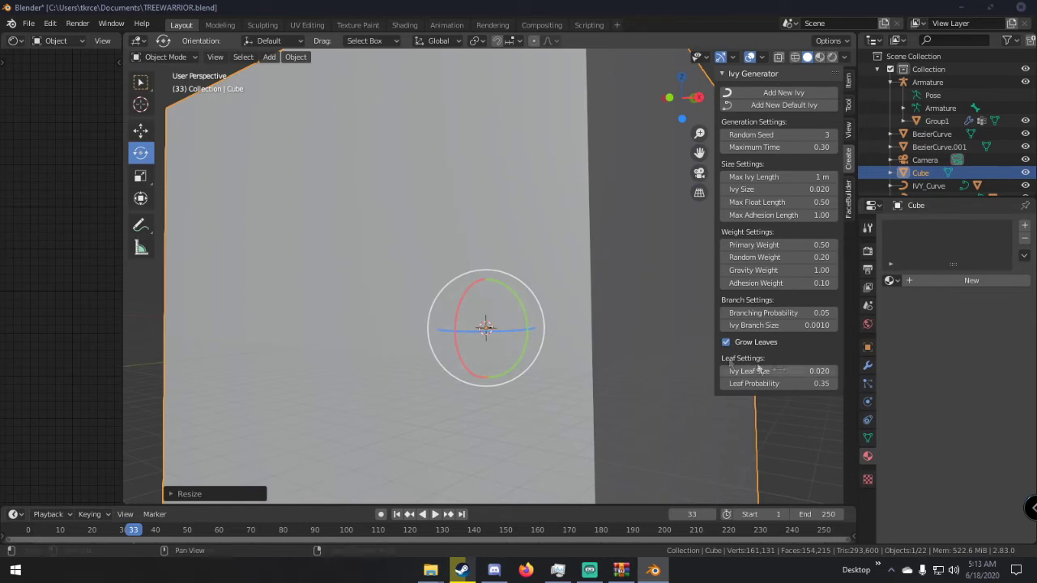
Give the cube a new material with no surface shader and a Principled Volume of density 0.04.
{"action": "left_click", "coordinate": [983, 281]}
{"action": "left_click", "coordinate": [988, 358]}
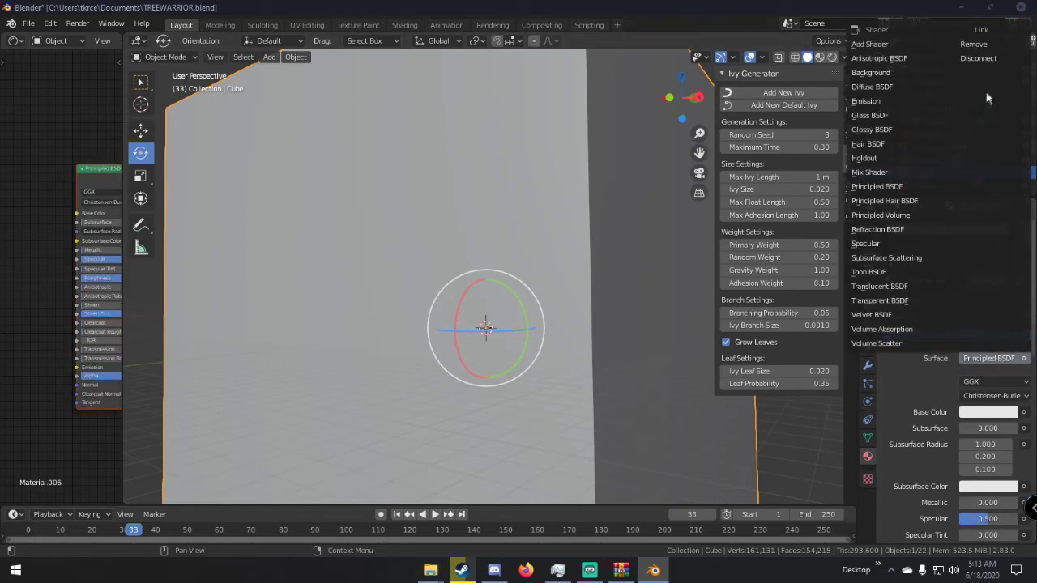
{"action": "left_click", "coordinate": [991, 59]}
{"action": "left_click", "coordinate": [929, 378]}
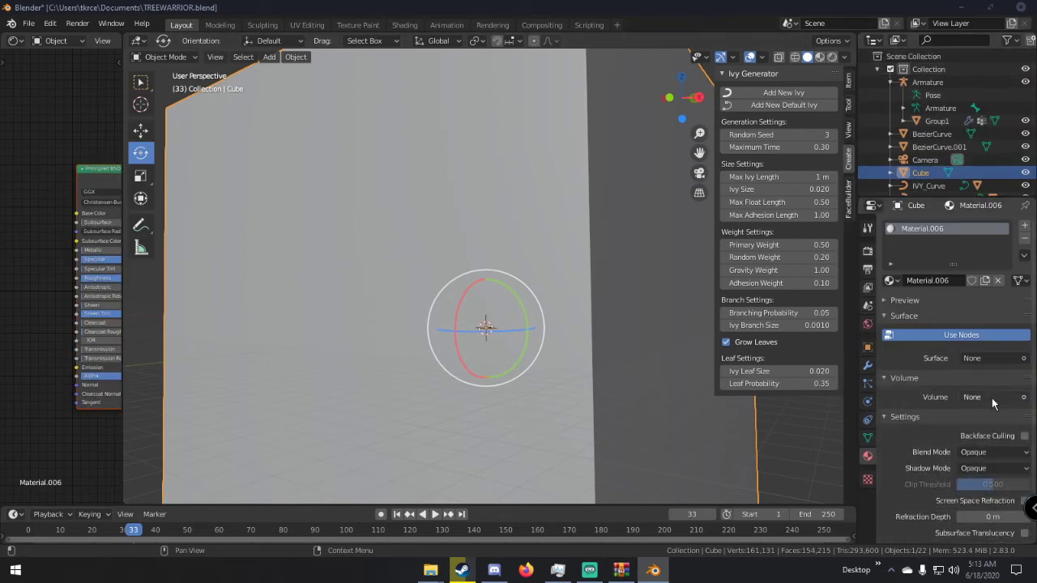
{"action": "left_click", "coordinate": [991, 398]}
{"action": "left_click", "coordinate": [964, 255]}
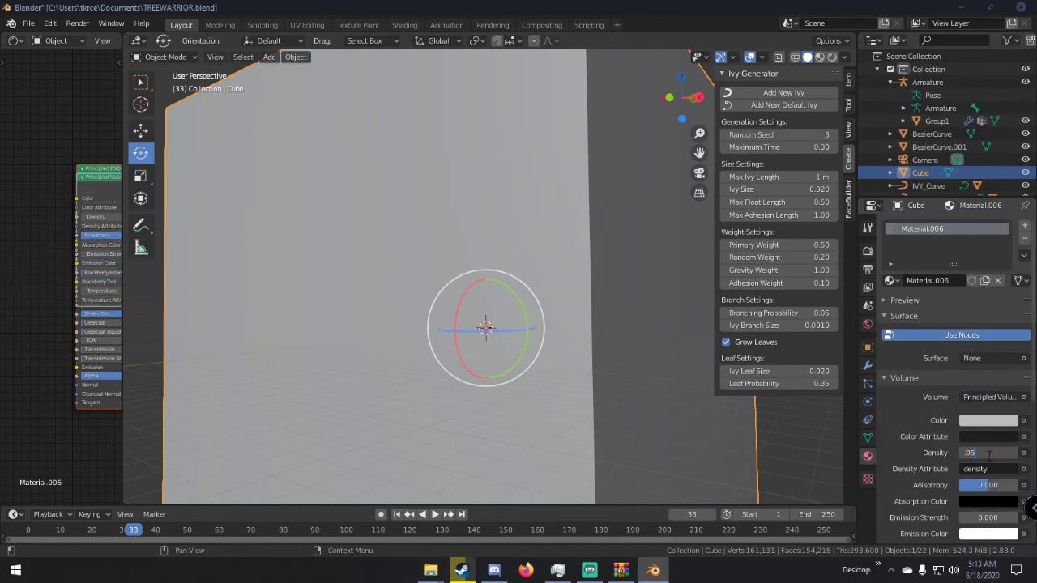
Frame the character from the front inside the cube and save the file.
{"action": "scroll", "coordinate": [508, 321], "scroll_direction": "up", "scroll_amount": 9}
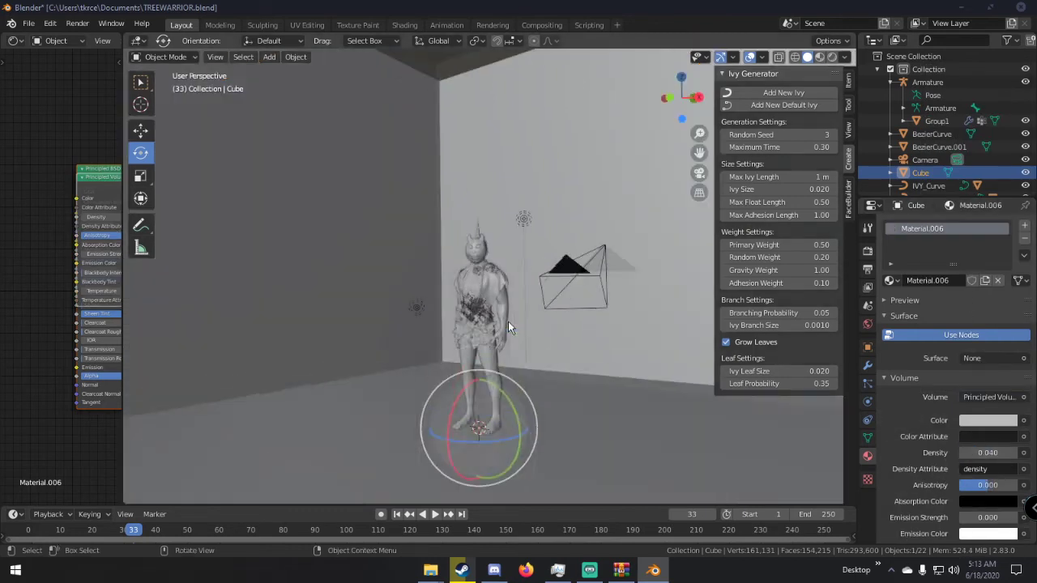
{"action": "middle_click_drag", "start_coordinate": [527, 333], "coordinate": [603, 312]}
{"action": "scroll", "coordinate": [536, 334], "scroll_direction": "down", "scroll_amount": 2}
{"action": "left_click", "coordinate": [868, 251]}
{"action": "key", "text": "ctrl+s"}
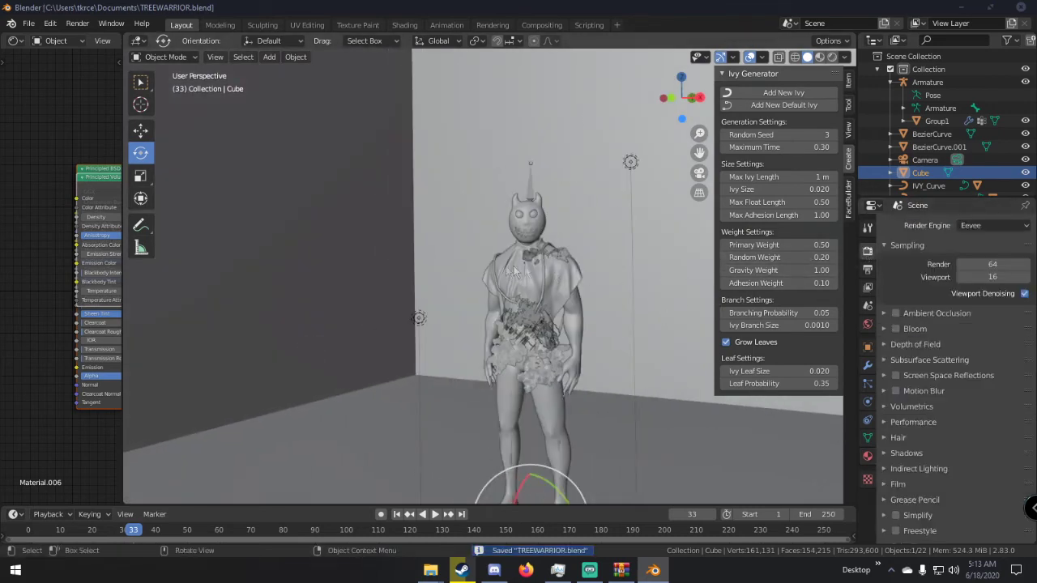
Set the render engine to Cycles with GPU Compute as the device.
{"action": "left_click", "coordinate": [993, 225]}
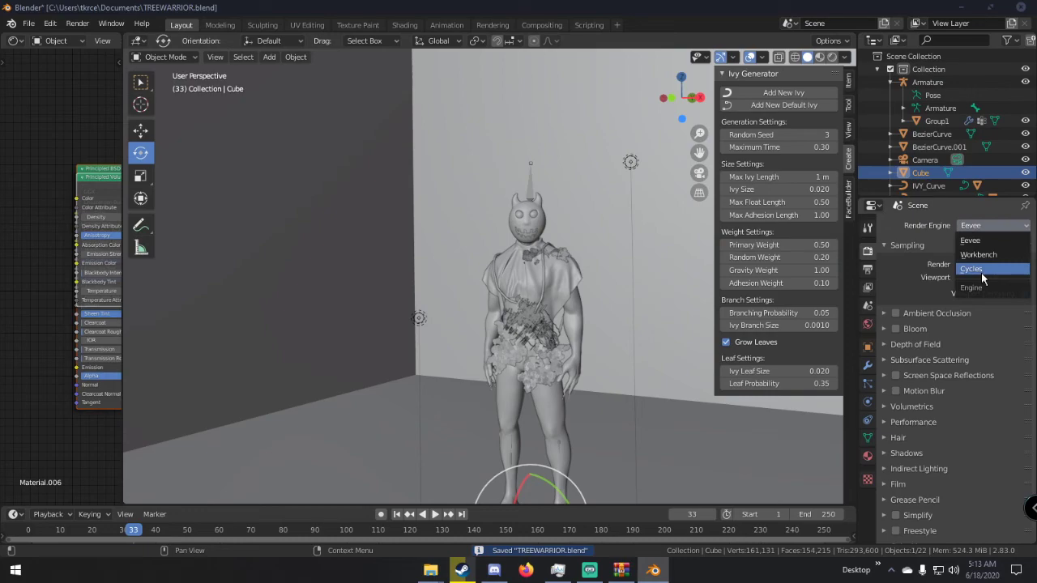
{"action": "left_click", "coordinate": [981, 272]}
{"action": "left_click", "coordinate": [994, 258]}
{"action": "left_click", "coordinate": [975, 289]}
Preview the foggy scene in rendered shading and return to solid shading.
{"action": "key", "text": "z"}
{"action": "left_click", "coordinate": [600, 178]}
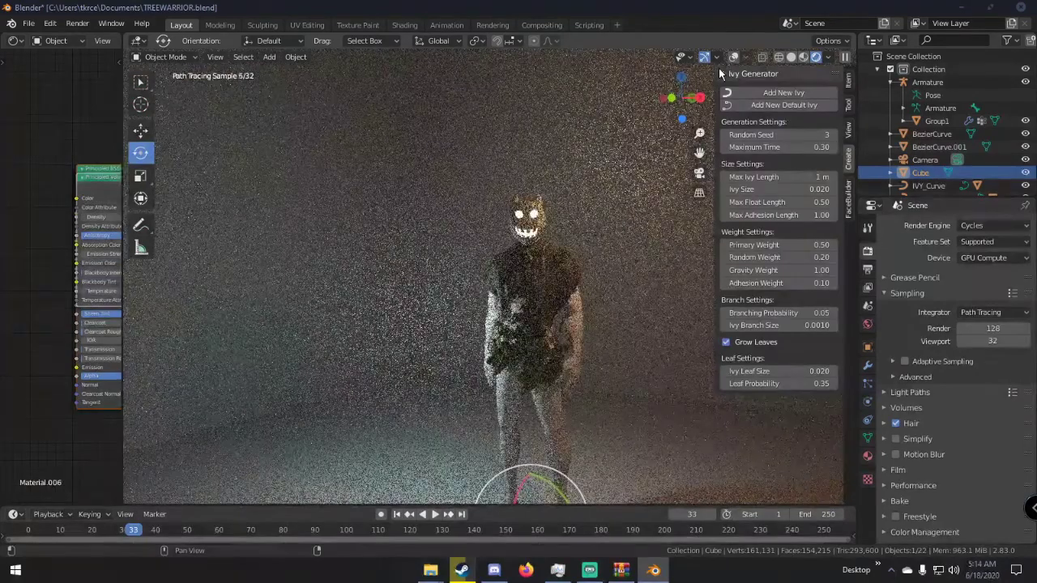
{"action": "key", "text": "z"}
{"action": "left_click", "coordinate": [434, 223]}
{"action": "left_click", "coordinate": [266, 232]}
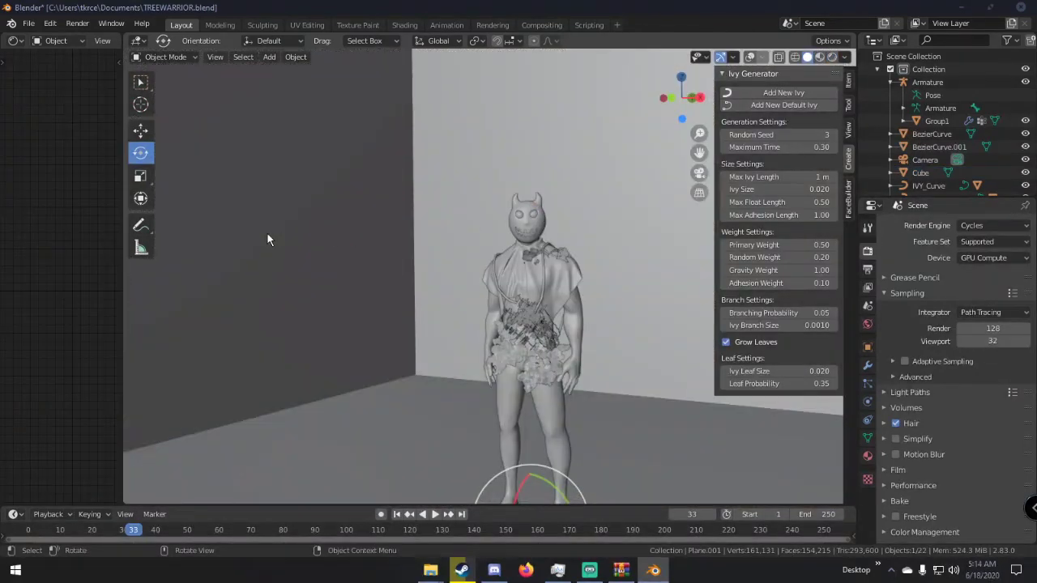
Set the world background color to black.
{"action": "scroll", "coordinate": [267, 231], "scroll_direction": "down", "scroll_amount": 8}
{"action": "middle_click_drag", "start_coordinate": [326, 235], "coordinate": [461, 310], "text": "shift"}
{"action": "scroll", "coordinate": [462, 309], "scroll_direction": "down", "scroll_amount": 2}
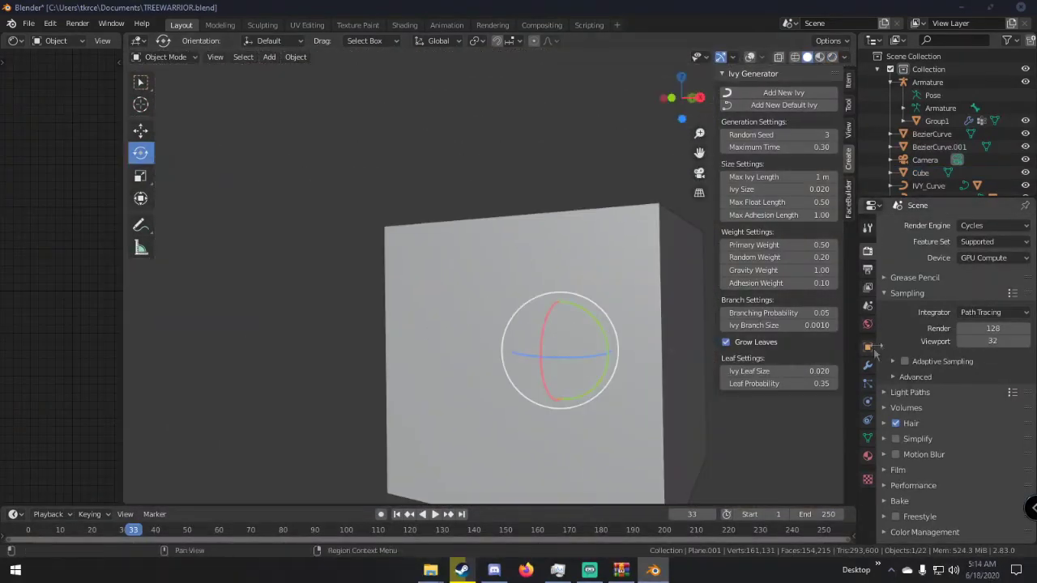
{"action": "left_click", "coordinate": [868, 323]}
{"action": "left_click", "coordinate": [980, 304]}
{"action": "left_click", "coordinate": [1006, 210]}
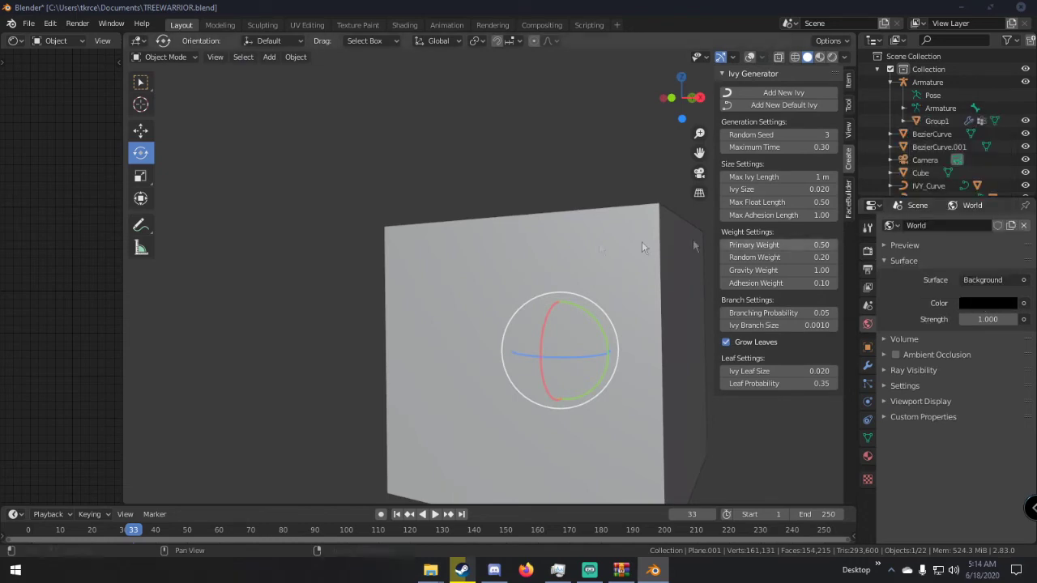
Give the plane forming the room's walls a new material with a dark grey base color of value 0.167 and roughness 1.
{"action": "middle_click_drag", "start_coordinate": [642, 242], "coordinate": [579, 286]}
{"action": "scroll", "coordinate": [581, 277], "scroll_direction": "up", "scroll_amount": 7}
{"action": "left_click", "coordinate": [354, 206]}
{"action": "middle_click_drag", "start_coordinate": [354, 206], "coordinate": [497, 287]}
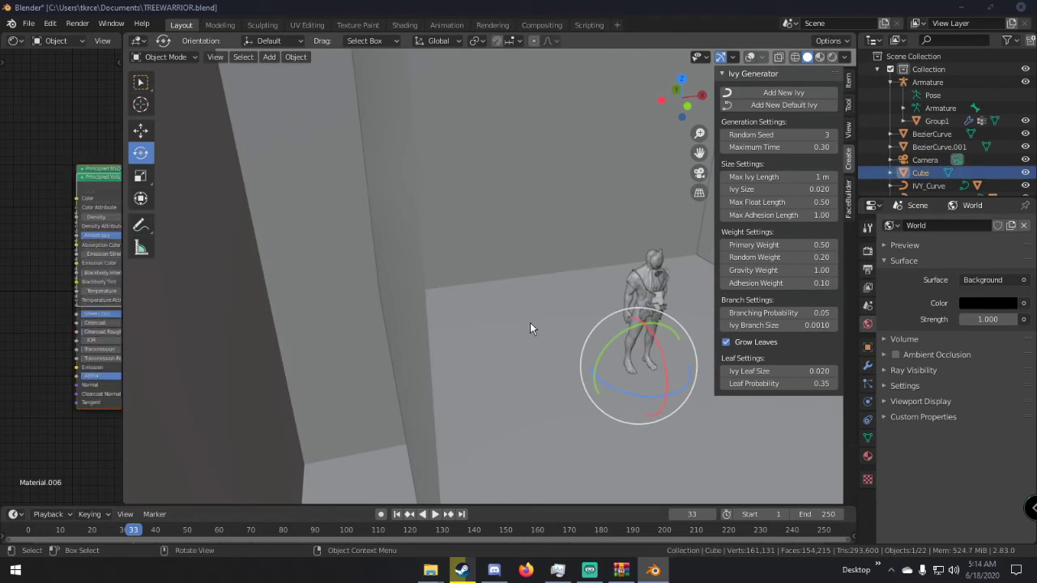
{"action": "scroll", "coordinate": [931, 142], "scroll_direction": "down", "scroll_amount": 5}
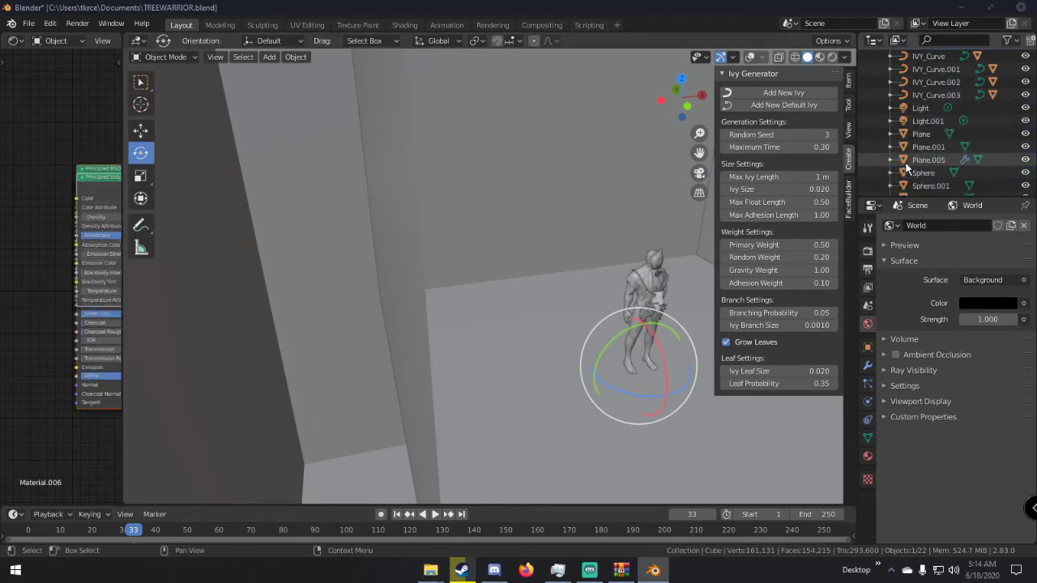
{"action": "left_click", "coordinate": [929, 144]}
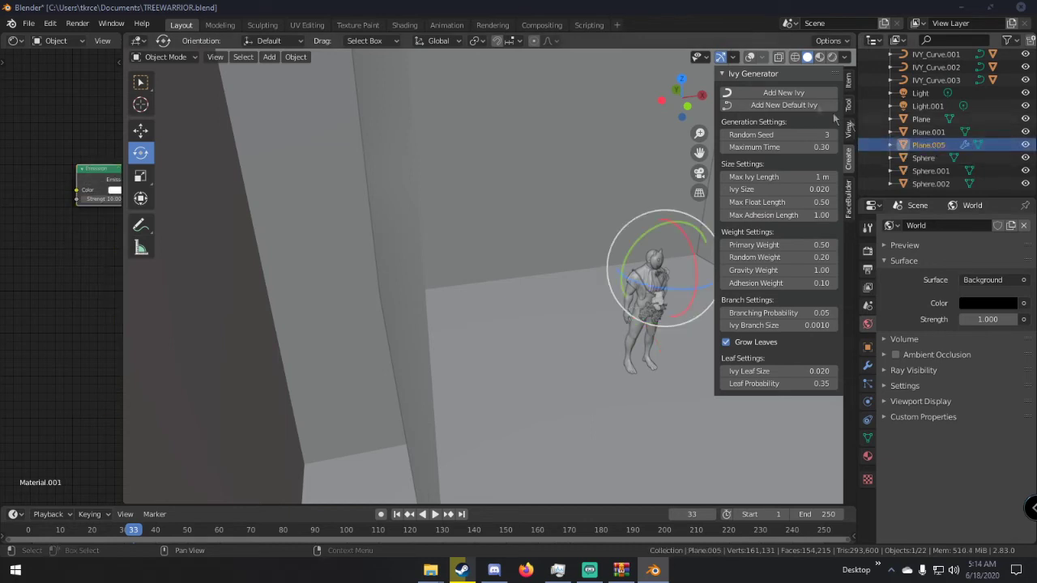
{"action": "middle_click_drag", "start_coordinate": [616, 162], "coordinate": [436, 127]}
{"action": "left_click", "coordinate": [434, 302]}
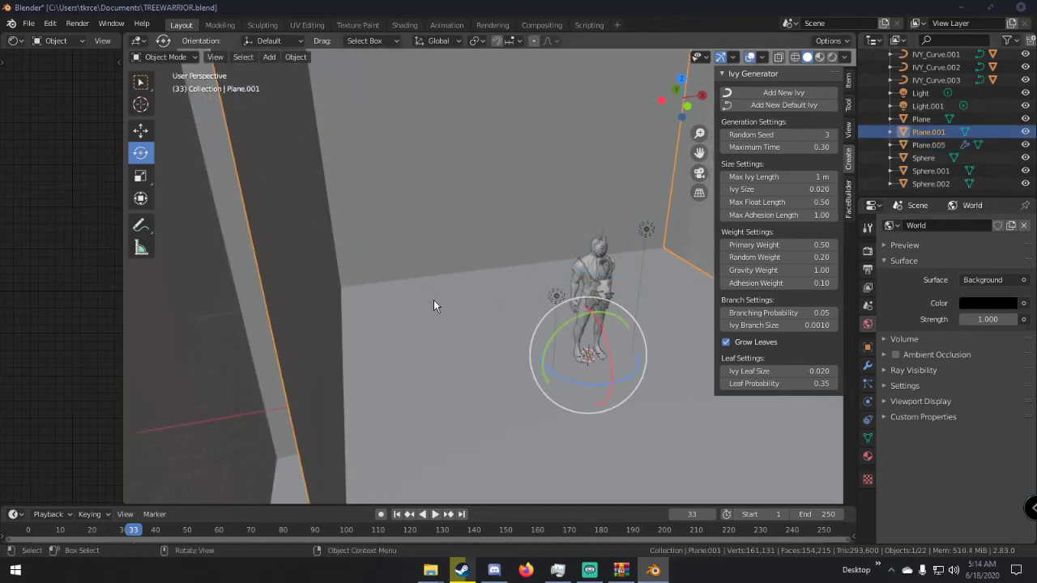
{"action": "left_click", "coordinate": [867, 456]}
{"action": "left_click", "coordinate": [944, 268]}
{"action": "left_click", "coordinate": [988, 376]}
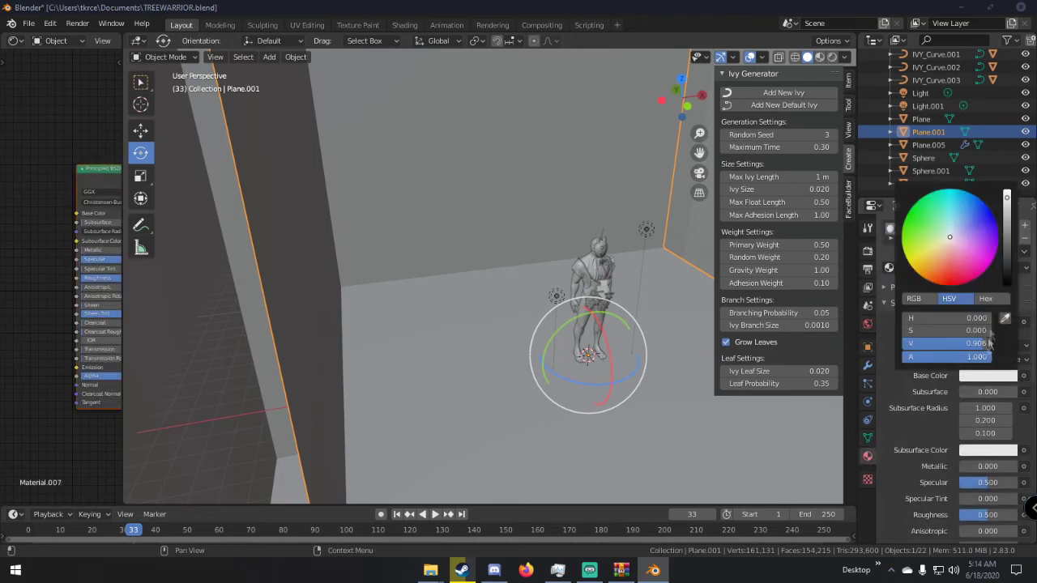
{"action": "left_click_drag", "start_coordinate": [1011, 275], "coordinate": [1008, 269]}
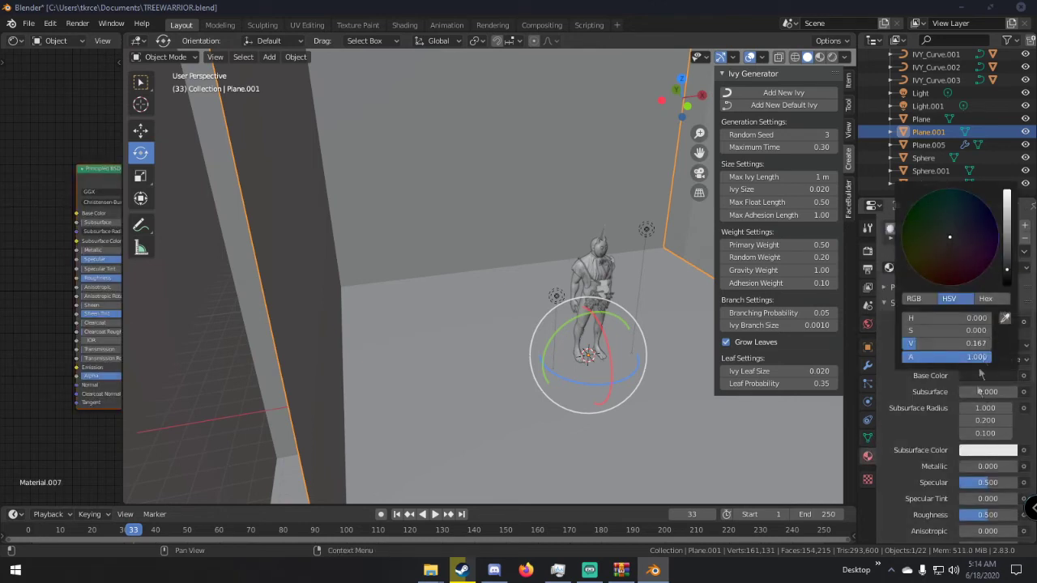
Preview the character from the front in rendered shading with overlays hidden, and return to solid shading.
{"action": "middle_click_drag", "start_coordinate": [688, 405], "coordinate": [356, 422]}
{"action": "scroll", "coordinate": [400, 461], "scroll_direction": "down", "scroll_amount": 1}
{"action": "middle_click_drag", "start_coordinate": [400, 460], "coordinate": [487, 251]}
{"action": "key", "text": "z"}
{"action": "left_click", "coordinate": [477, 172]}
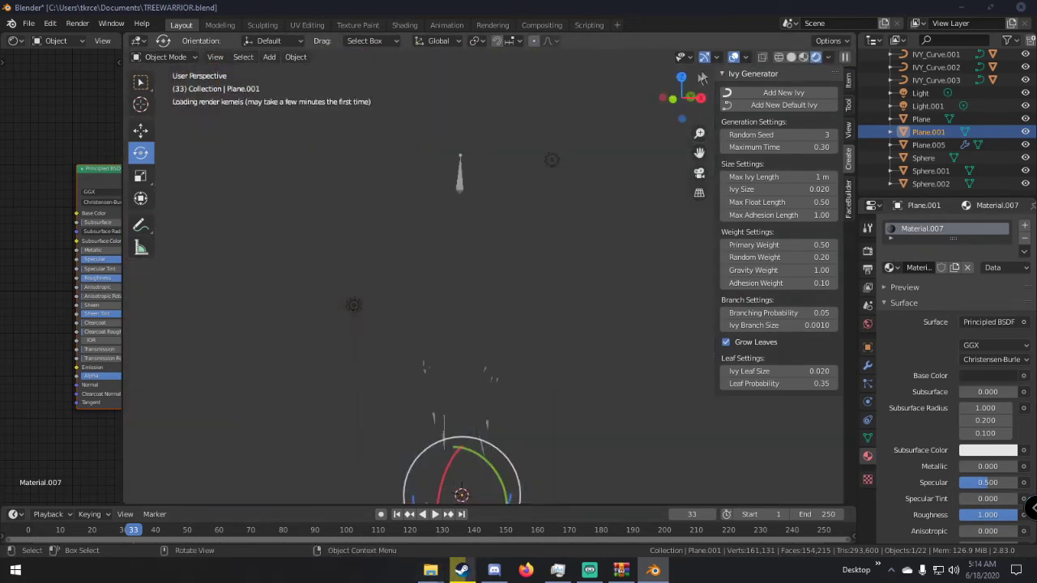
{"action": "left_click", "coordinate": [733, 56]}
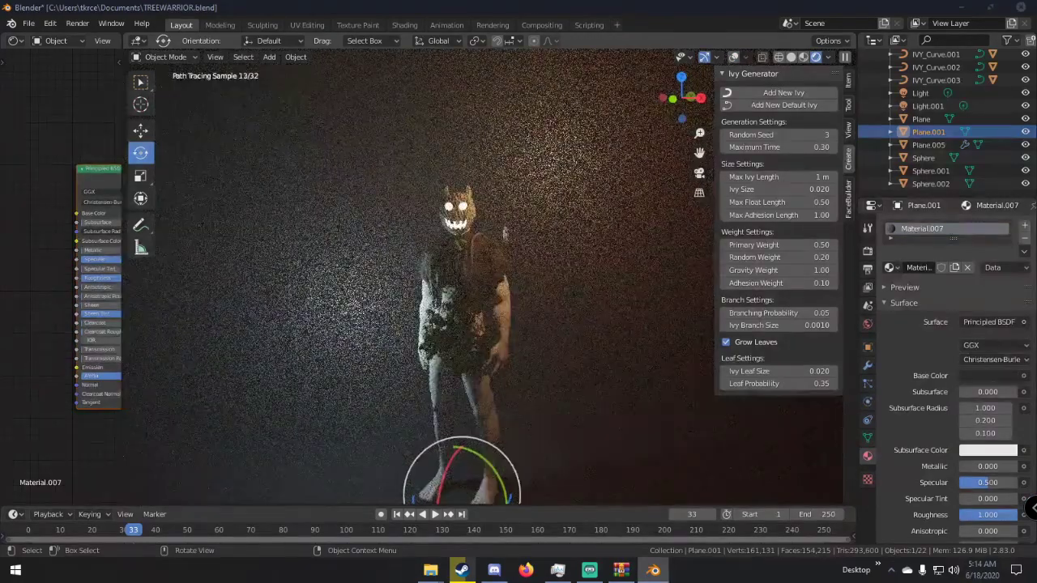
{"action": "key", "text": "z"}
{"action": "left_click", "coordinate": [554, 328]}
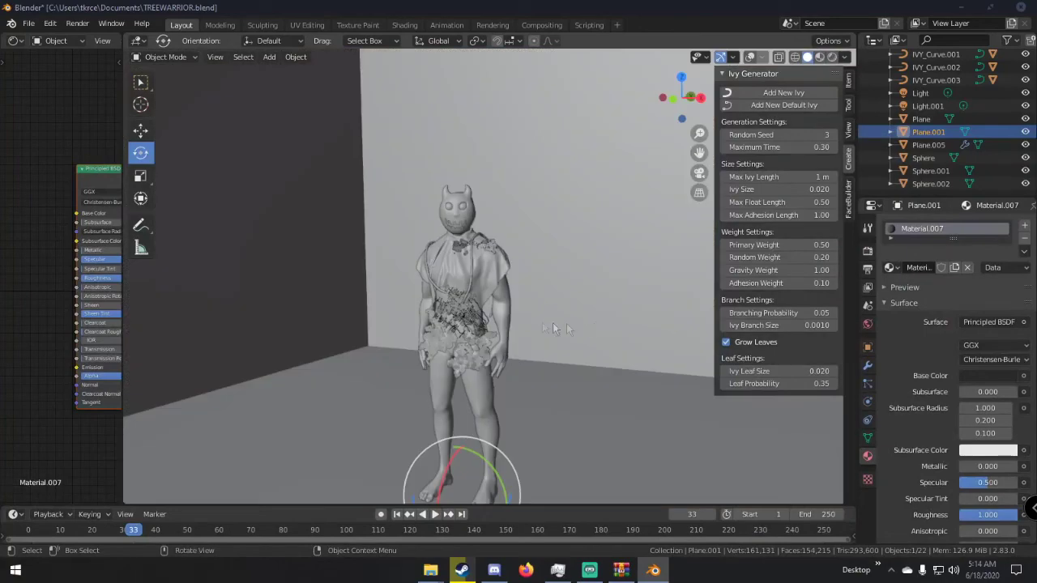
Select the character's body, widen the node editor and create a new material for it.
{"action": "left_click", "coordinate": [506, 316]}
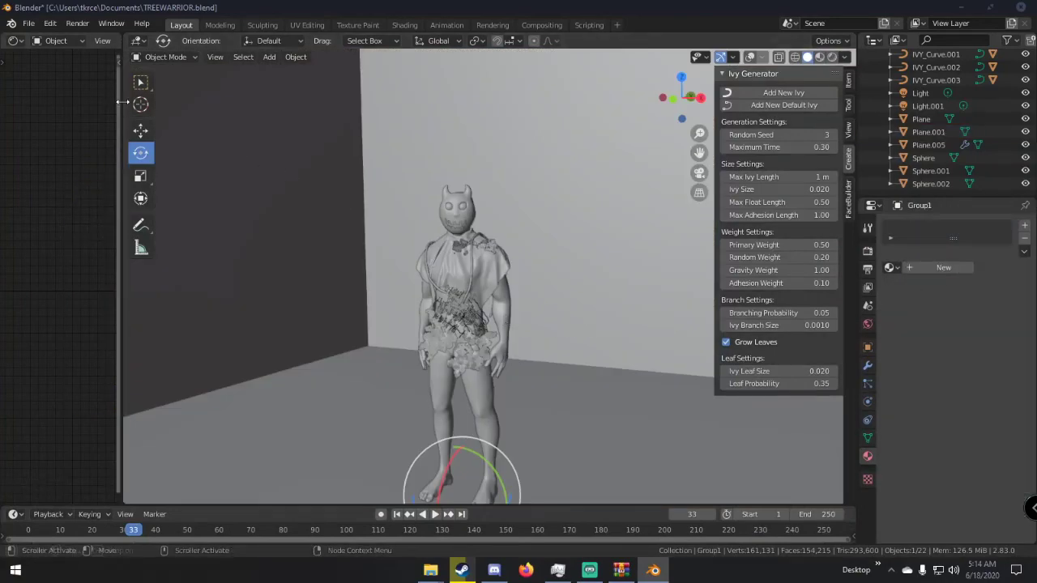
{"action": "left_click_drag", "start_coordinate": [123, 106], "coordinate": [496, 99]}
{"action": "left_click", "coordinate": [325, 40]}
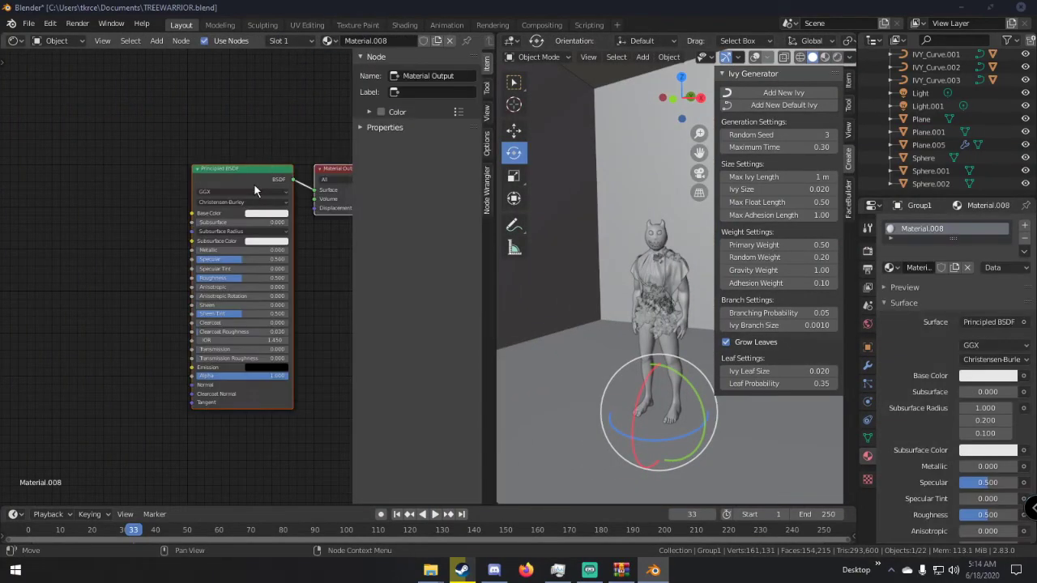
Load the five Ground037_4K maps from the Desktop into the body material with Principled Texture Setup and save the file.
{"action": "key", "text": "ctrl+shift+t"}
{"action": "scroll", "coordinate": [397, 295], "scroll_direction": "down", "scroll_amount": 10}
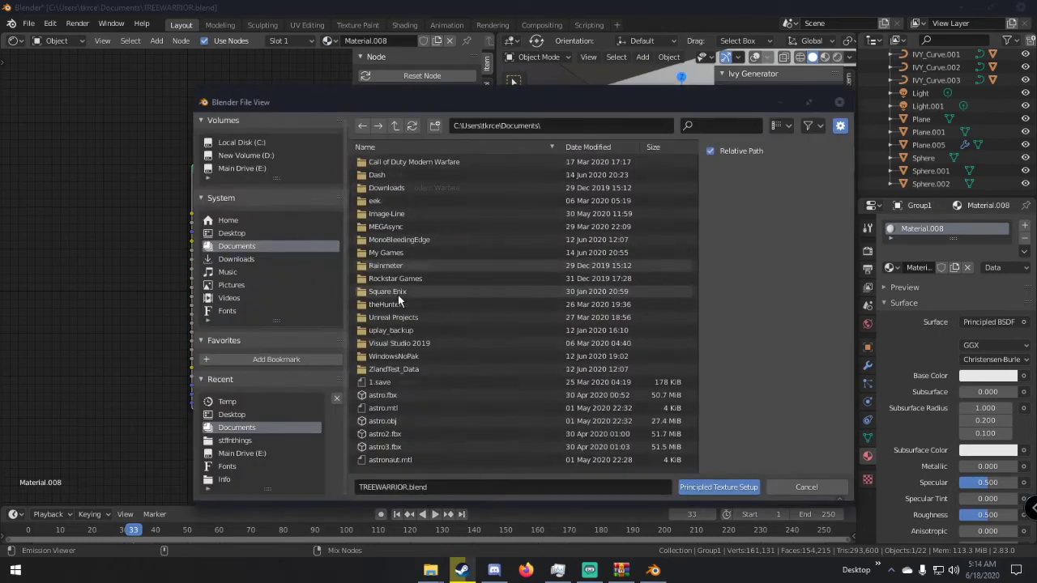
{"action": "scroll", "coordinate": [399, 300], "scroll_direction": "down", "scroll_amount": 5}
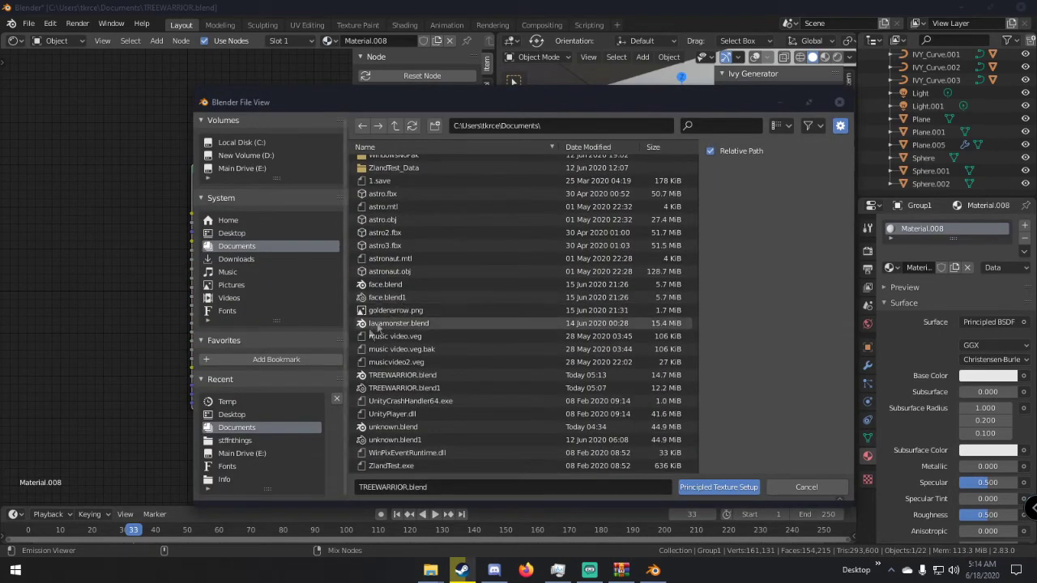
{"action": "left_click", "coordinate": [233, 414]}
{"action": "scroll", "coordinate": [409, 377], "scroll_direction": "down", "scroll_amount": 5}
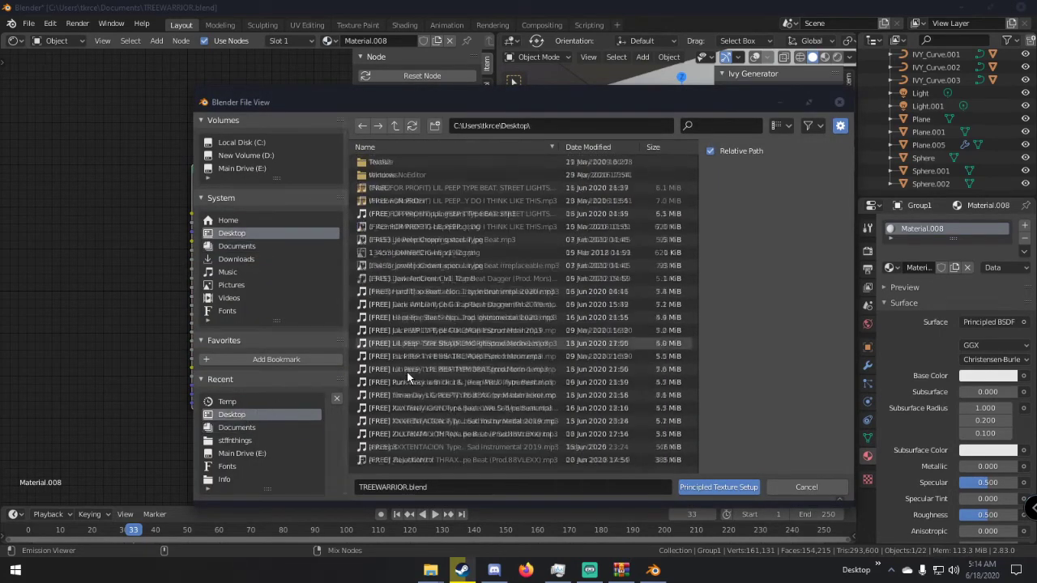
{"action": "scroll", "coordinate": [407, 374], "scroll_direction": "down", "scroll_amount": 10}
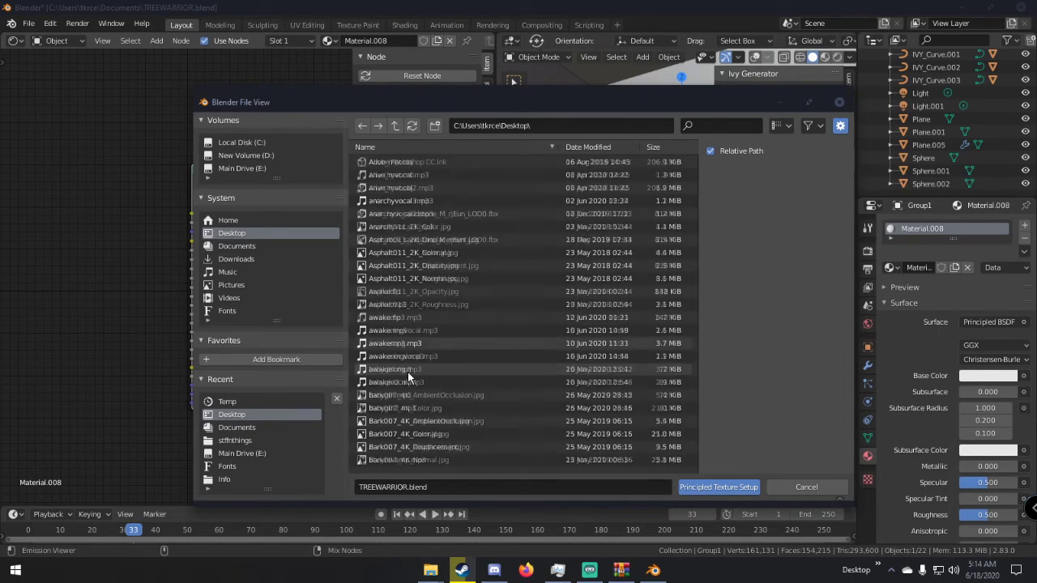
{"action": "scroll", "coordinate": [408, 370], "scroll_direction": "down", "scroll_amount": 10}
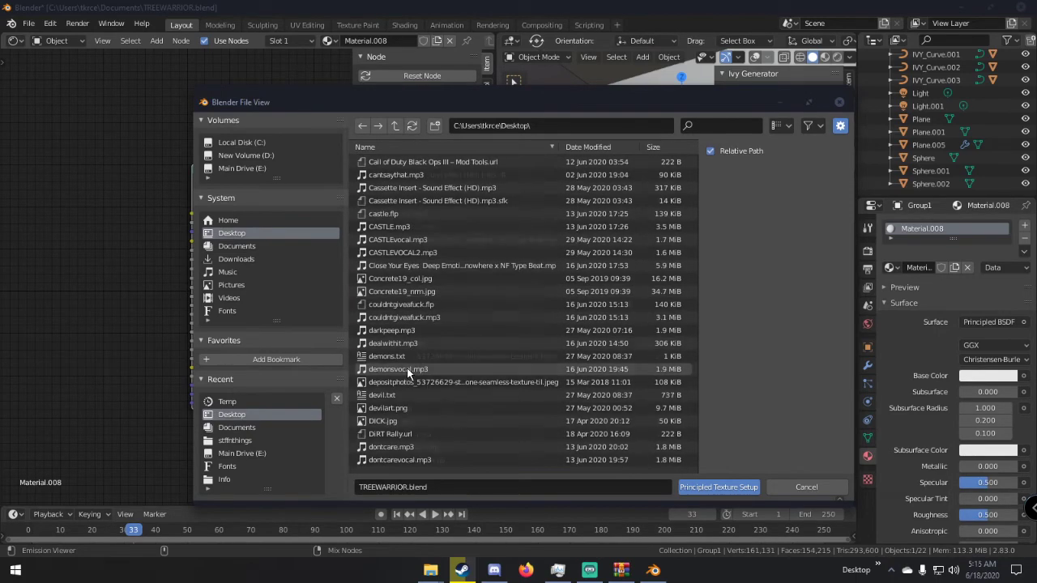
{"action": "scroll", "coordinate": [407, 367], "scroll_direction": "down", "scroll_amount": 10}
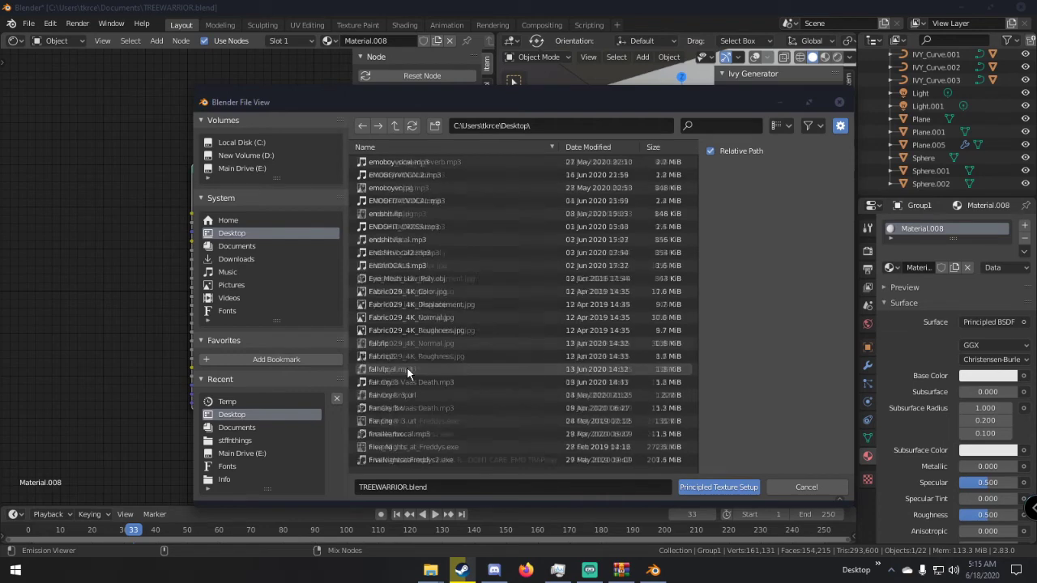
{"action": "scroll", "coordinate": [406, 368], "scroll_direction": "down", "scroll_amount": 3}
{"action": "left_click", "coordinate": [421, 357]}
{"action": "left_click", "coordinate": [429, 407], "text": "shift"}
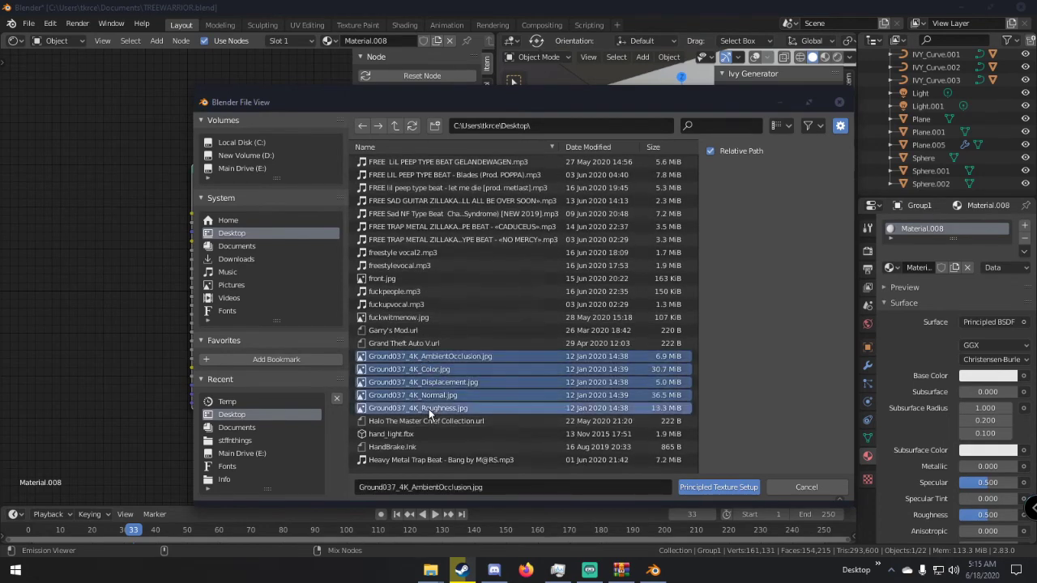
{"action": "left_click", "coordinate": [718, 487]}
{"action": "key", "text": "ctrl+s"}
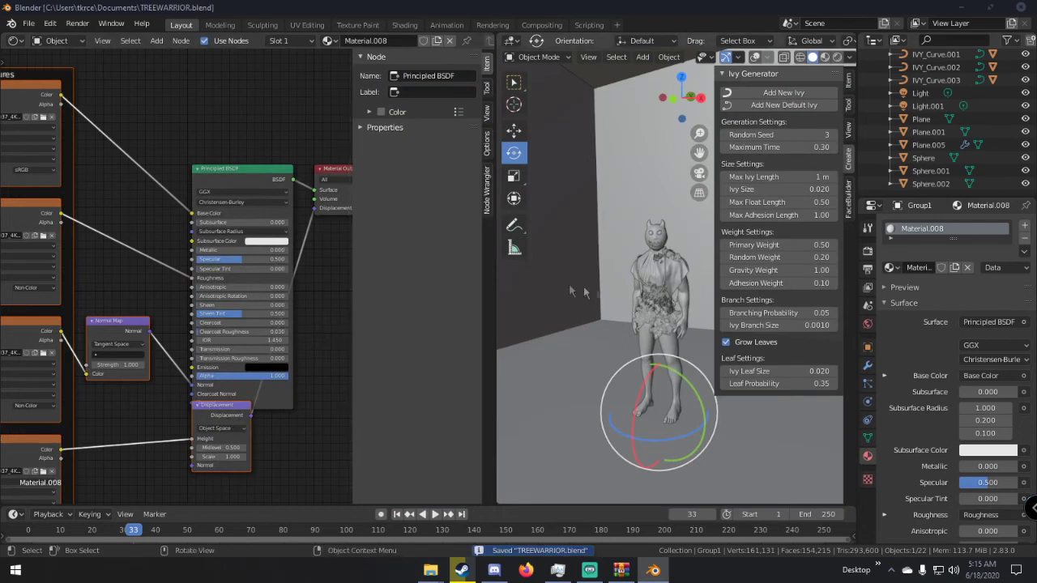
Enlarge the 3D view, check the textured body in rendered shading with nothing selected, and return to solid shading.
{"action": "mouse_move", "coordinate": [494, 269]}
{"action": "left_mouse_down"}
{"action": "mouse_move", "coordinate": [345, 251]}
{"action": "mouse_move", "coordinate": [224, 251]}
{"action": "left_mouse_up"}
{"action": "key", "text": "z"}
{"action": "left_click", "coordinate": [523, 221]}
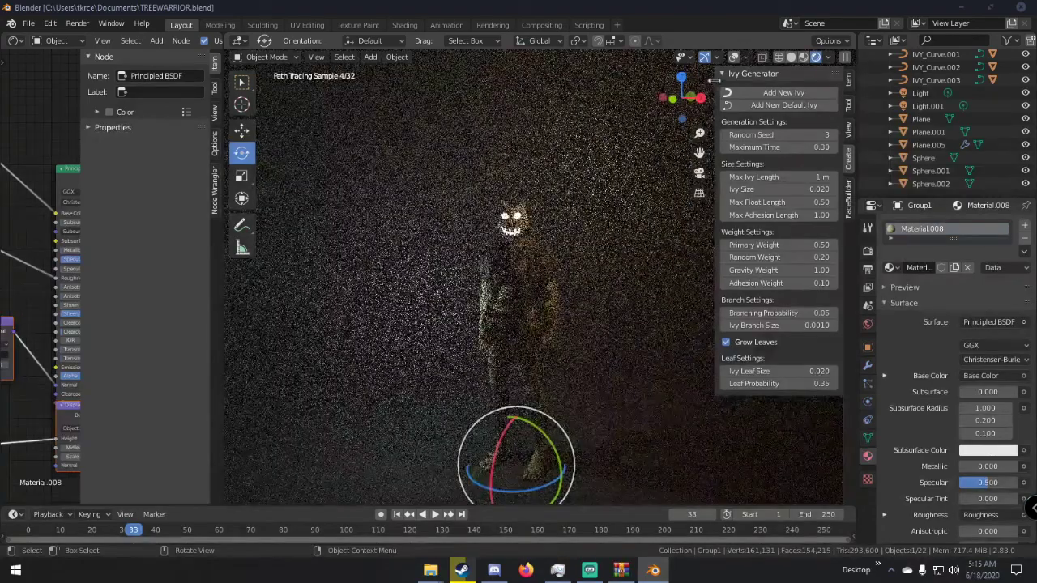
{"action": "key", "text": "alt+a"}
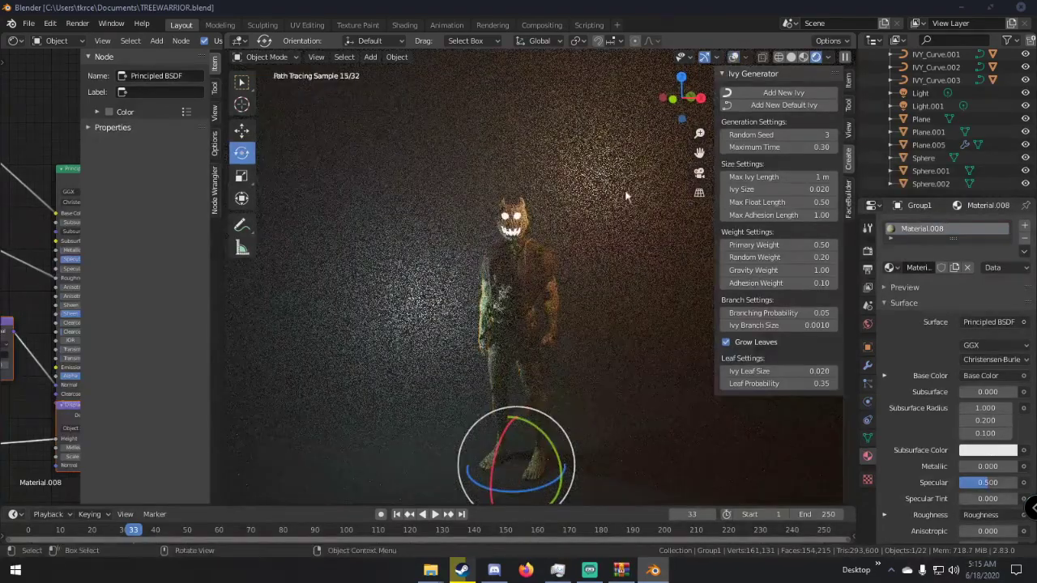
{"action": "scroll", "coordinate": [610, 213], "scroll_direction": "up", "scroll_amount": 1}
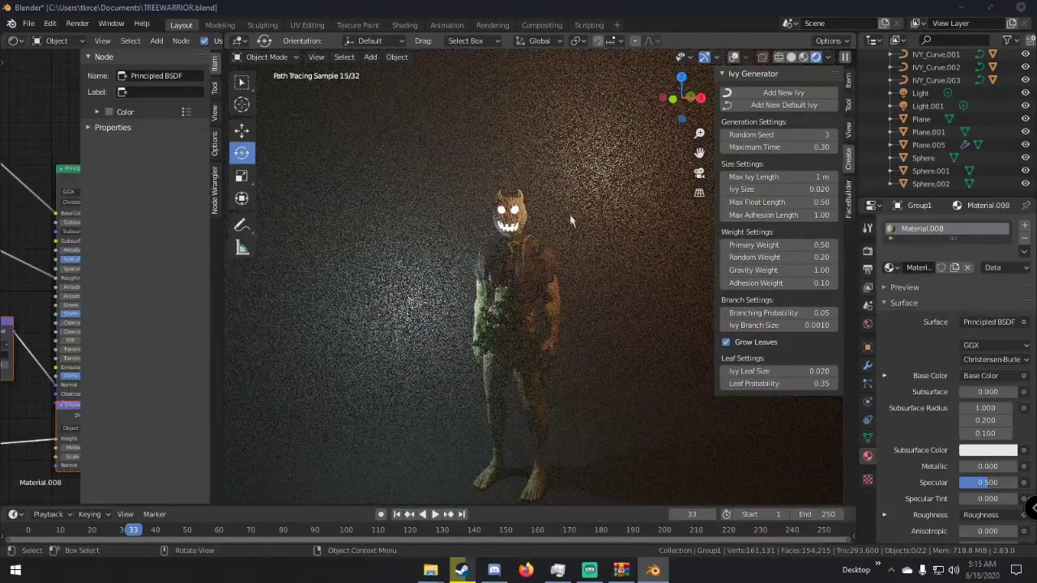
{"action": "key", "text": "z"}
{"action": "left_click", "coordinate": [673, 212]}
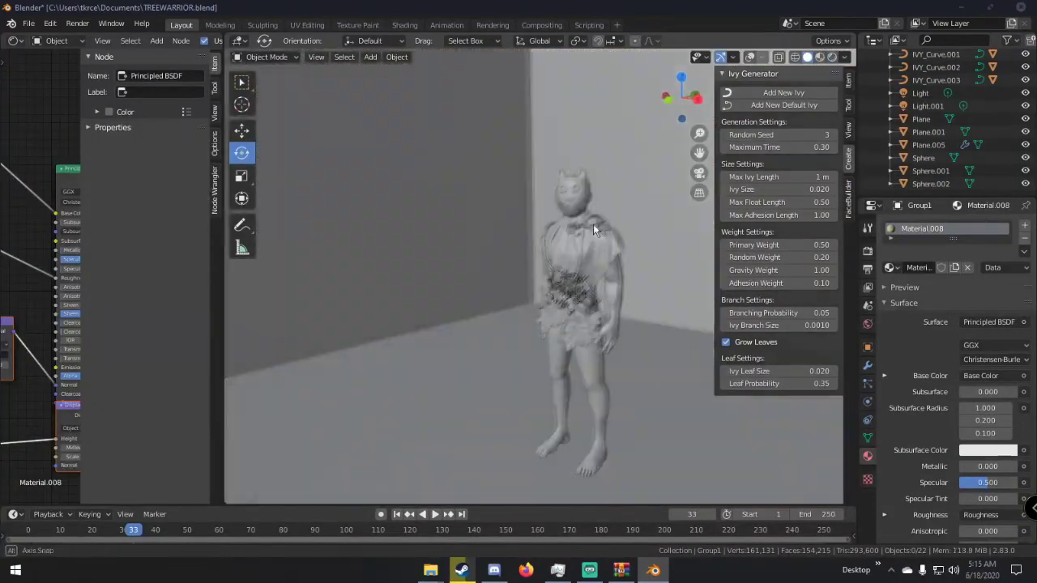
Show the overlays, add a UV sphere and raise it above the character's head.
{"action": "left_click", "coordinate": [750, 58]}
{"action": "middle_click_drag", "start_coordinate": [534, 174], "coordinate": [462, 188], "text": "shift"}
{"action": "key", "text": "shift+a"}
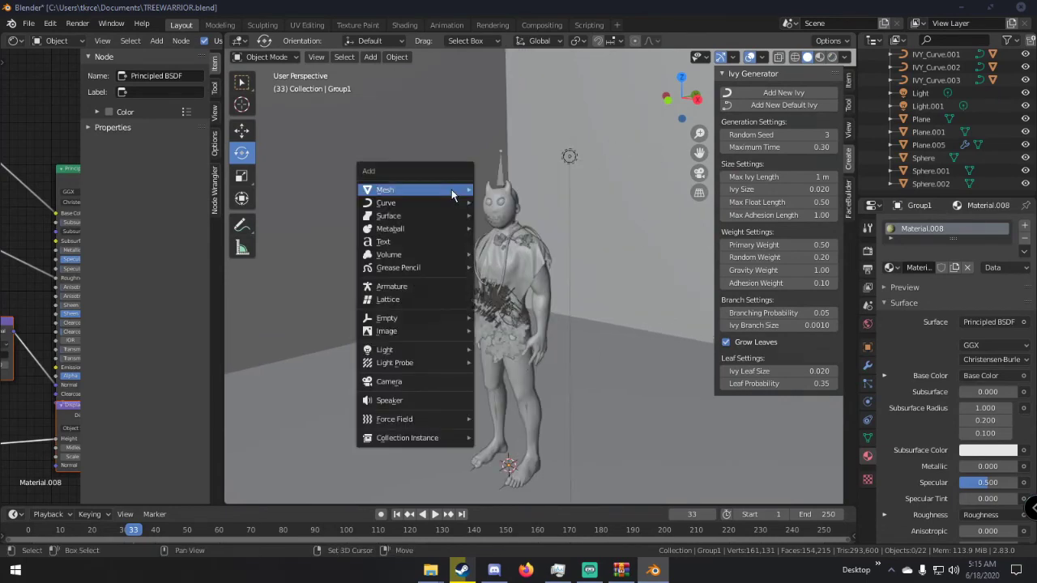
{"action": "mouse_move", "coordinate": [454, 191]}
{"action": "left_click", "coordinate": [500, 228]}
{"action": "key", "text": "g"}
{"action": "key", "text": "z"}
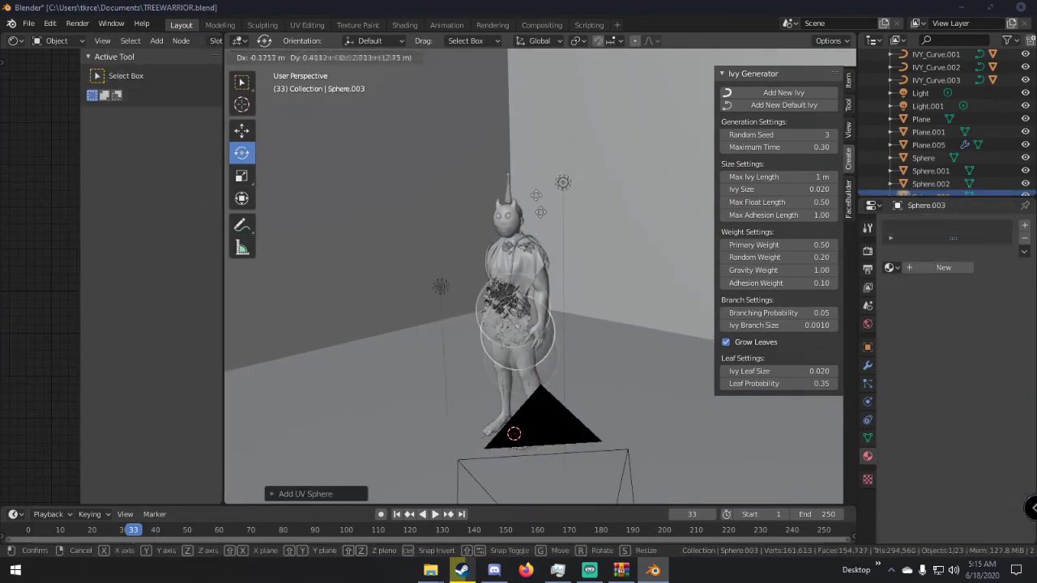
{"action": "left_click", "coordinate": [533, 99]}
Scale the sphere down to a tiny ball just above the character's horns.
{"action": "middle_click_drag", "start_coordinate": [536, 178], "coordinate": [656, 191]}
{"action": "key", "text": "s"}
{"action": "left_click", "coordinate": [340, 233]}
{"action": "middle_click_drag", "start_coordinate": [341, 233], "coordinate": [526, 279], "text": "shift"}
{"action": "key", "text": "s"}
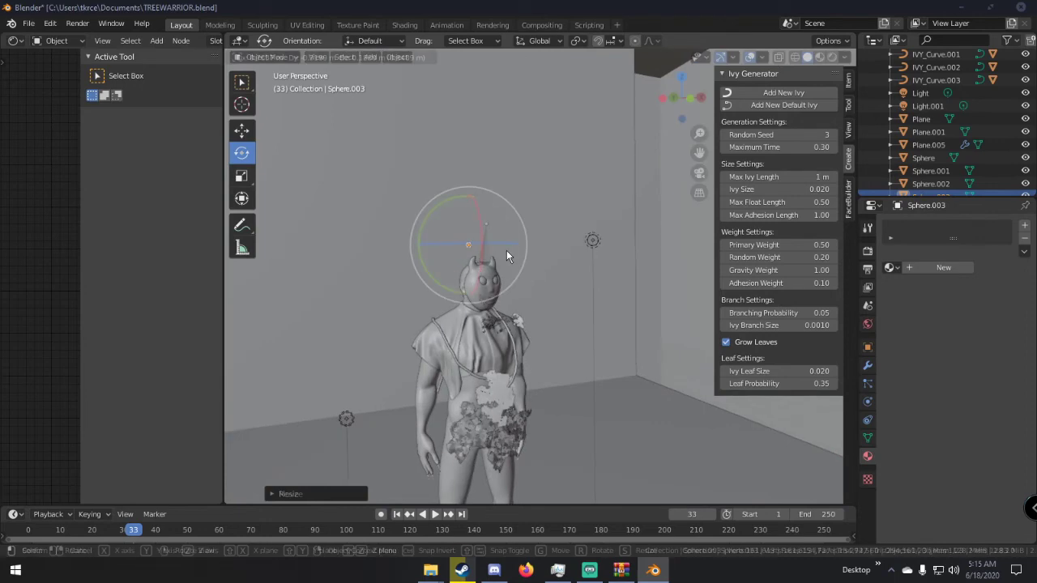
{"action": "left_click", "coordinate": [508, 251]}
{"action": "scroll", "coordinate": [510, 251], "scroll_direction": "up", "scroll_amount": 5}
{"action": "key", "text": "s"}
{"action": "left_click", "coordinate": [603, 293]}
Give the small sphere a new Emission material with a bright yellow-green color and strength 5.
{"action": "left_click", "coordinate": [926, 278]}
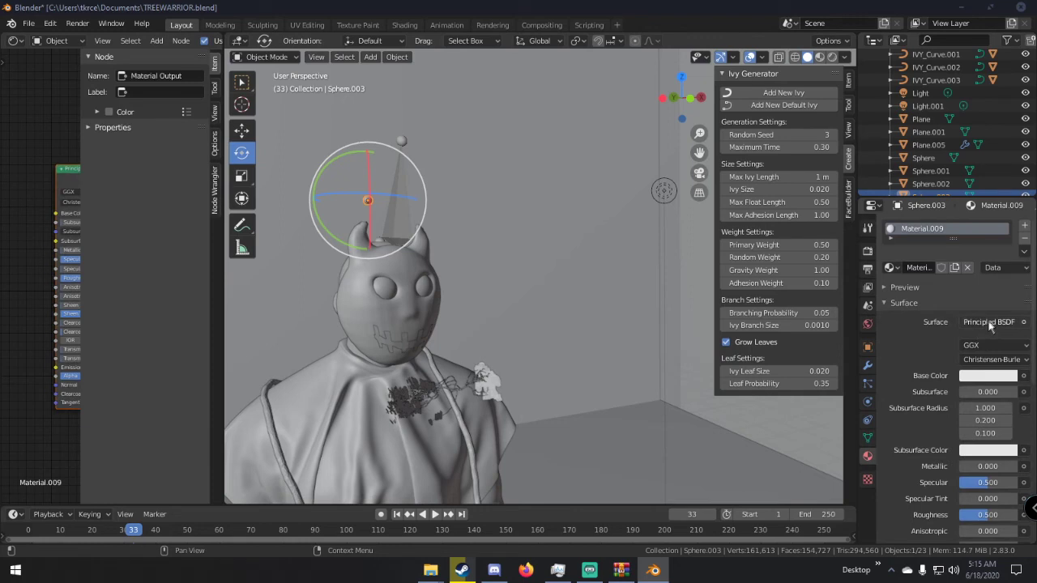
{"action": "left_click", "coordinate": [980, 321]}
{"action": "left_click", "coordinate": [932, 65]}
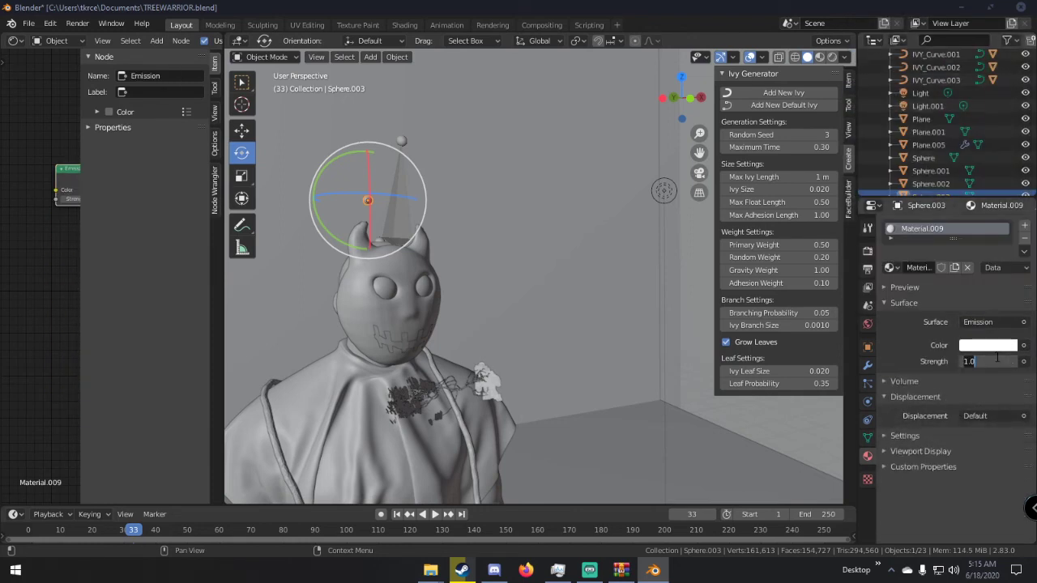
{"action": "key", "text": "Return"}
{"action": "left_click", "coordinate": [985, 347]}
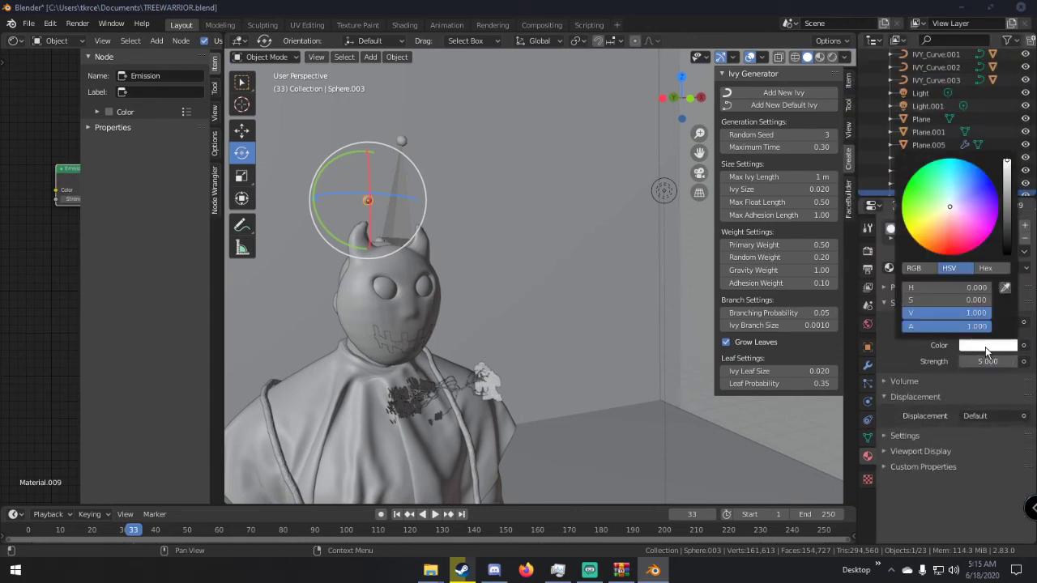
{"action": "left_click", "coordinate": [911, 192]}
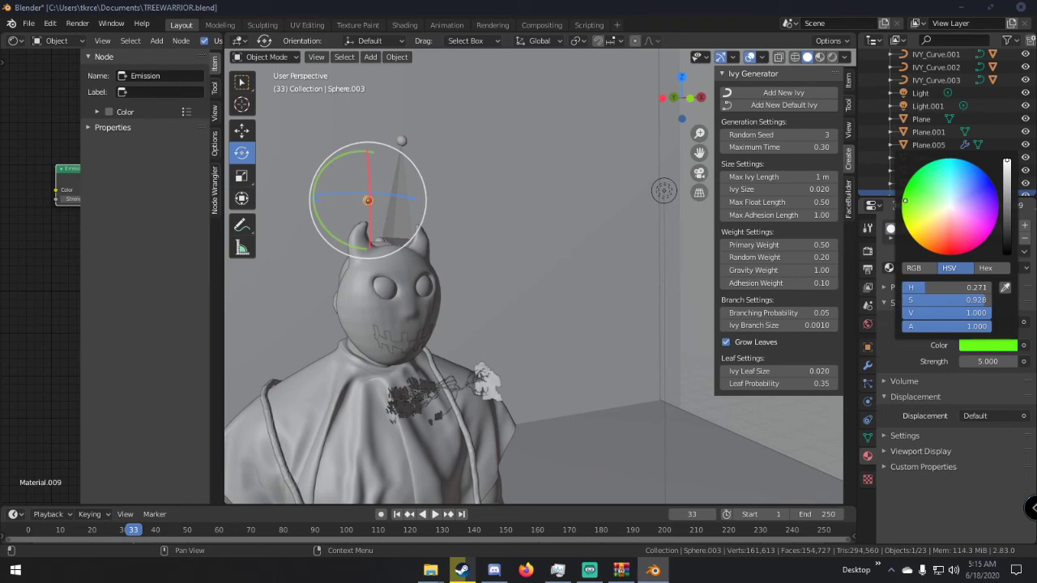
Look through the camera at the character from the front and set the render resolution's width to 1080 px.
{"action": "middle_click_drag", "start_coordinate": [462, 243], "coordinate": [601, 283]}
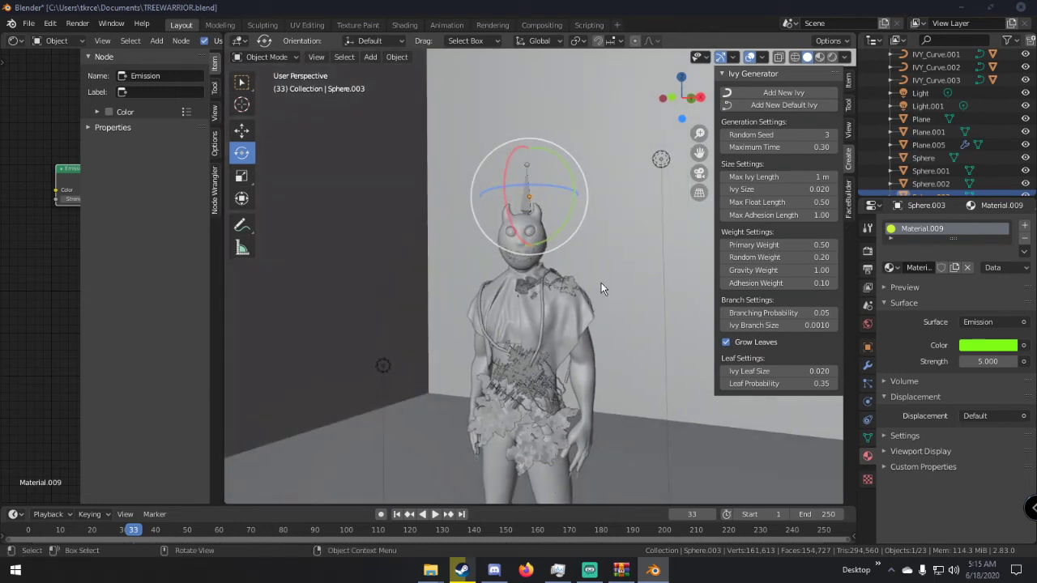
{"action": "key", "text": "KP_0"}
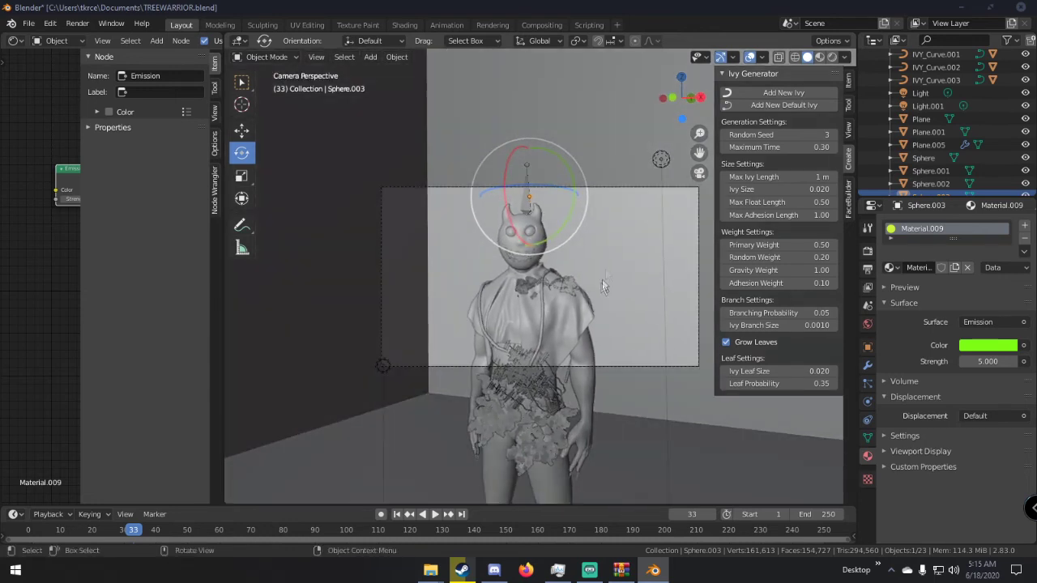
{"action": "left_click", "coordinate": [869, 269]}
{"action": "left_click", "coordinate": [998, 241]}
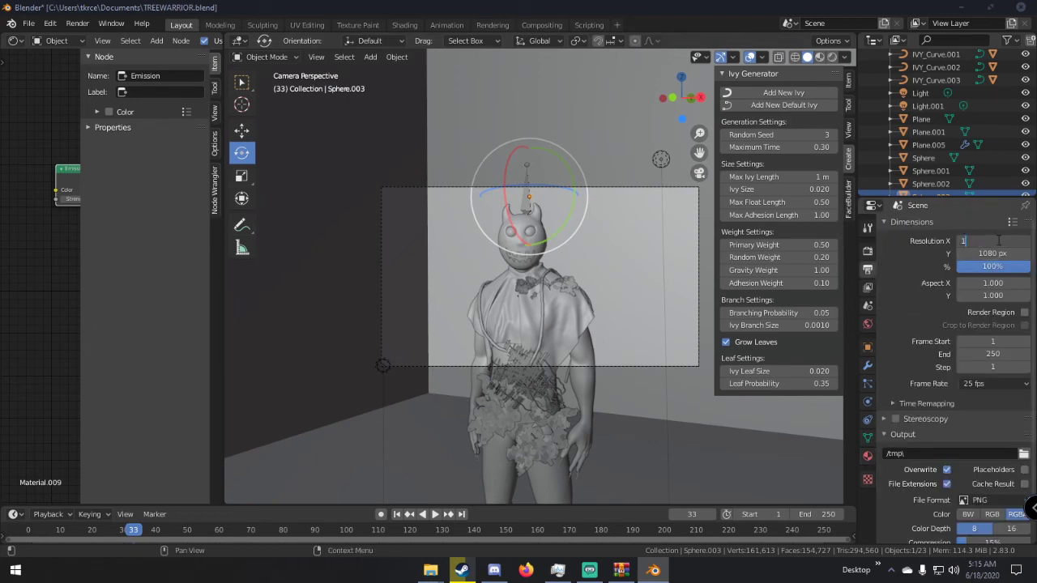
{"action": "key", "text": "Return"}
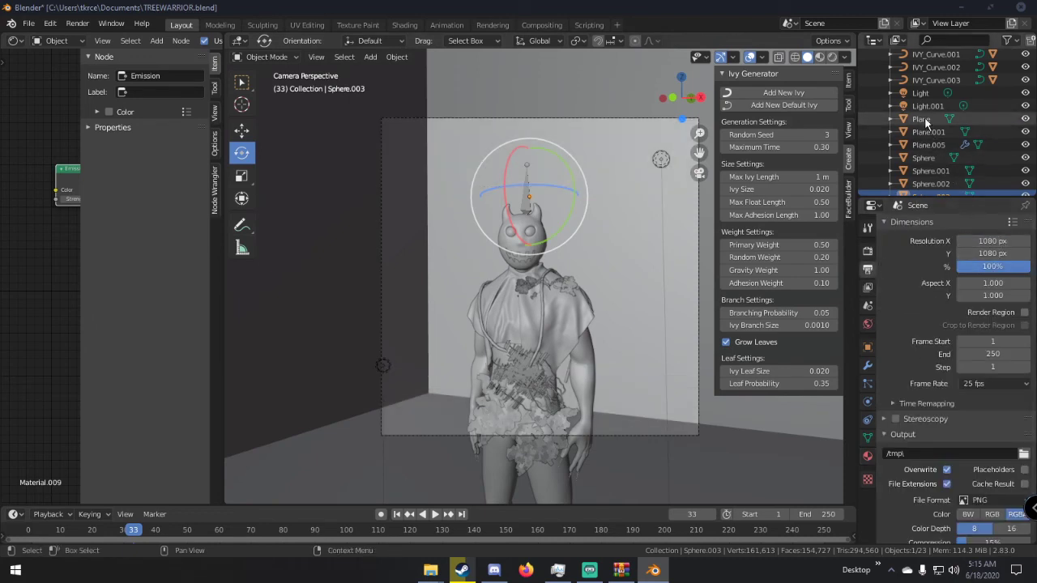
Select the camera and move it so the character sits closer to the centre of the square frame.
{"action": "scroll", "coordinate": [925, 114], "scroll_direction": "up", "scroll_amount": 5}
{"action": "left_click", "coordinate": [925, 160]}
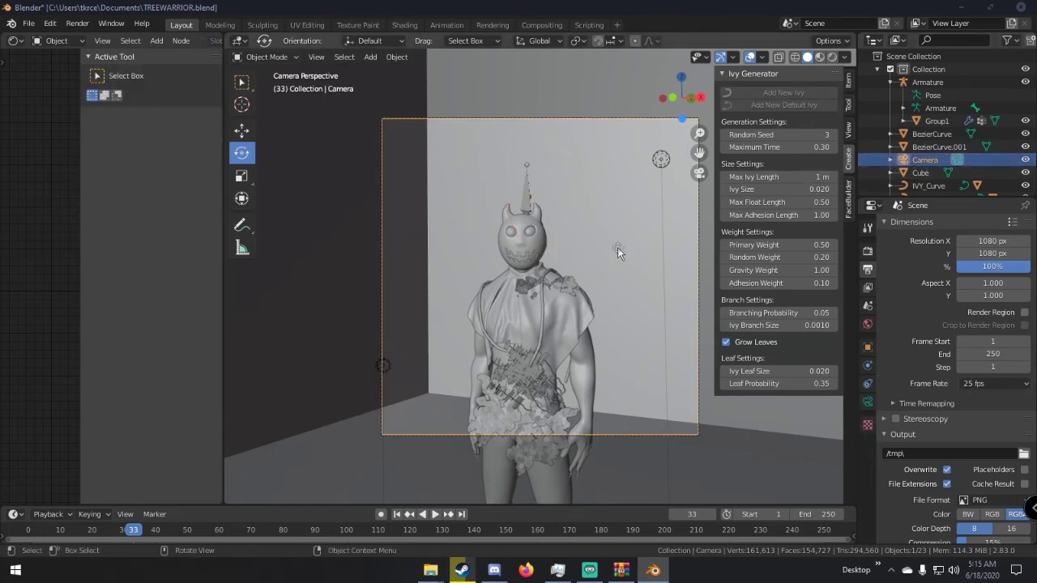
{"action": "key", "text": "g"}
{"action": "left_click", "coordinate": [579, 247]}
Scale the character's horned head slightly along the global X axis.
{"action": "left_click", "coordinate": [566, 237]}
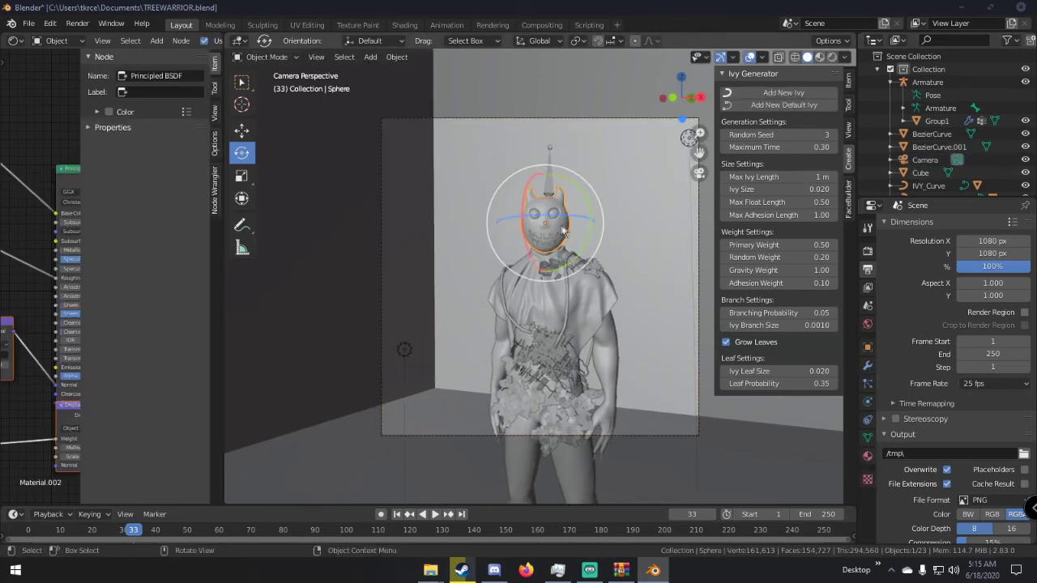
{"action": "key", "text": "s"}
{"action": "key", "text": "x"}
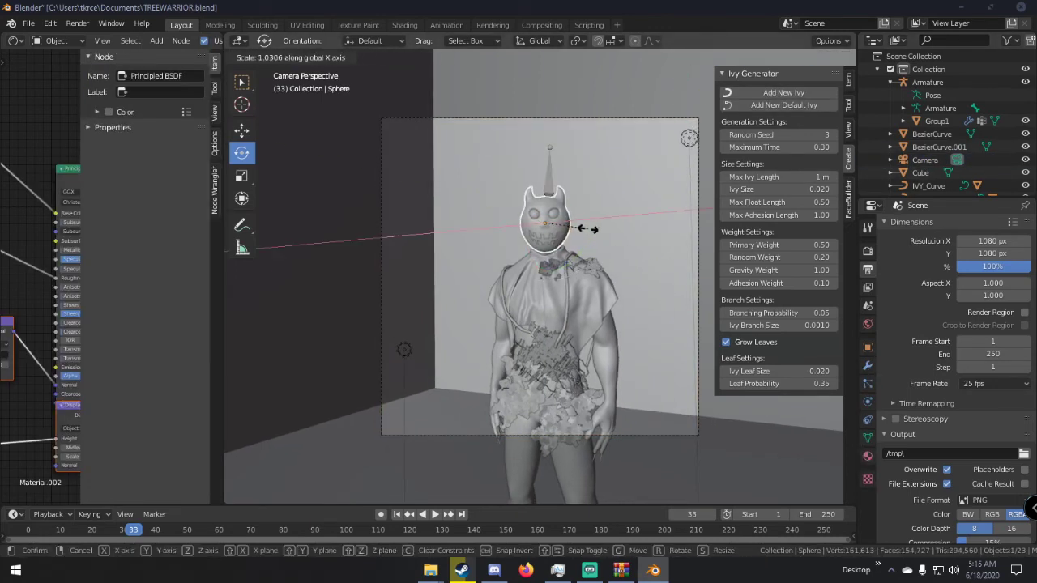
{"action": "left_click", "coordinate": [589, 233]}
{"action": "left_click", "coordinate": [609, 226]}
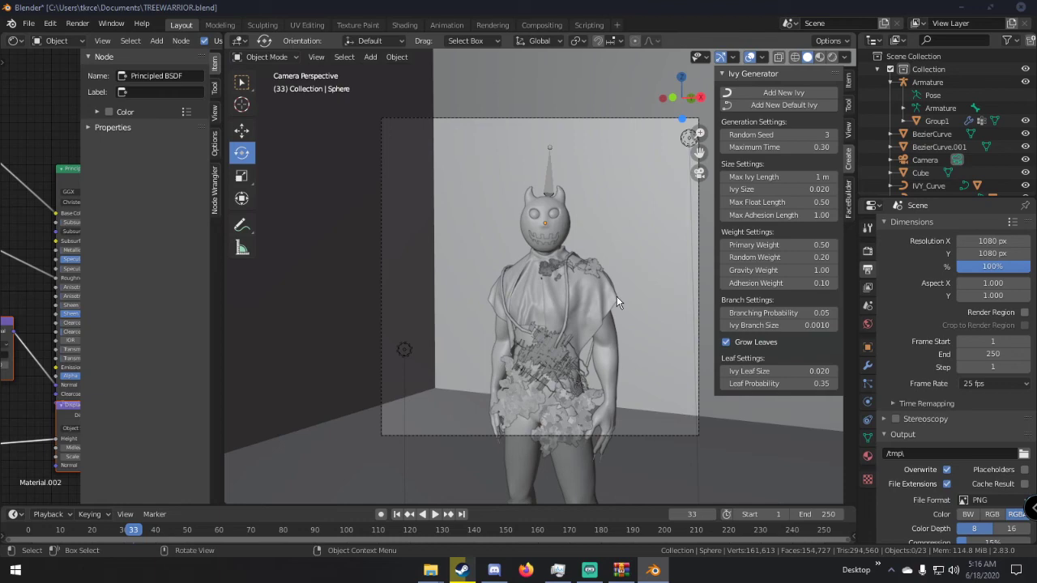
{"action": "key", "text": "z"}
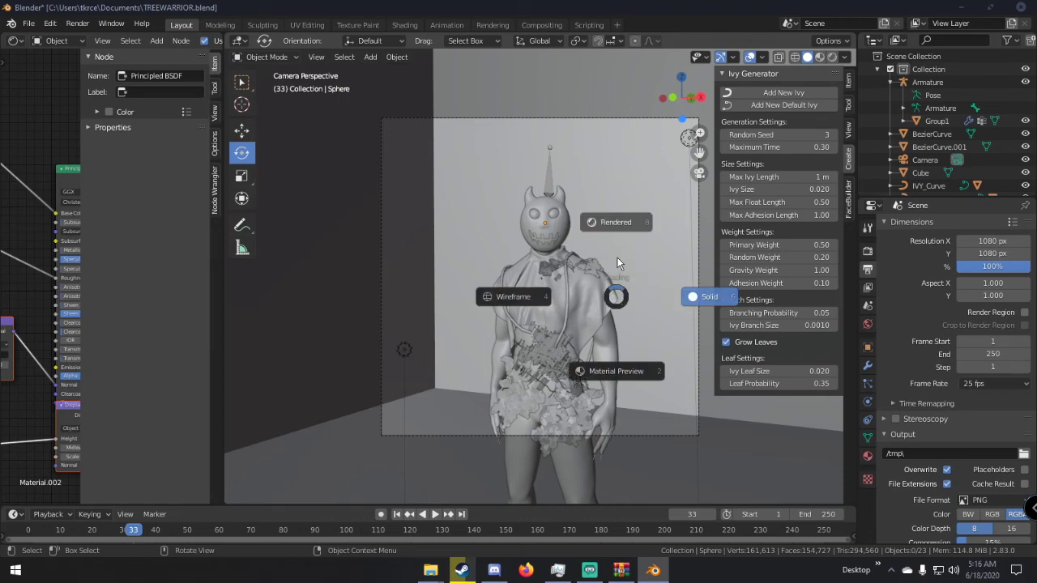
{"action": "left_click", "coordinate": [690, 298]}
{"action": "scroll", "coordinate": [564, 194], "scroll_direction": "up", "scroll_amount": 5}
{"action": "middle_click_drag", "start_coordinate": [562, 177], "coordinate": [524, 423], "text": "shift"}
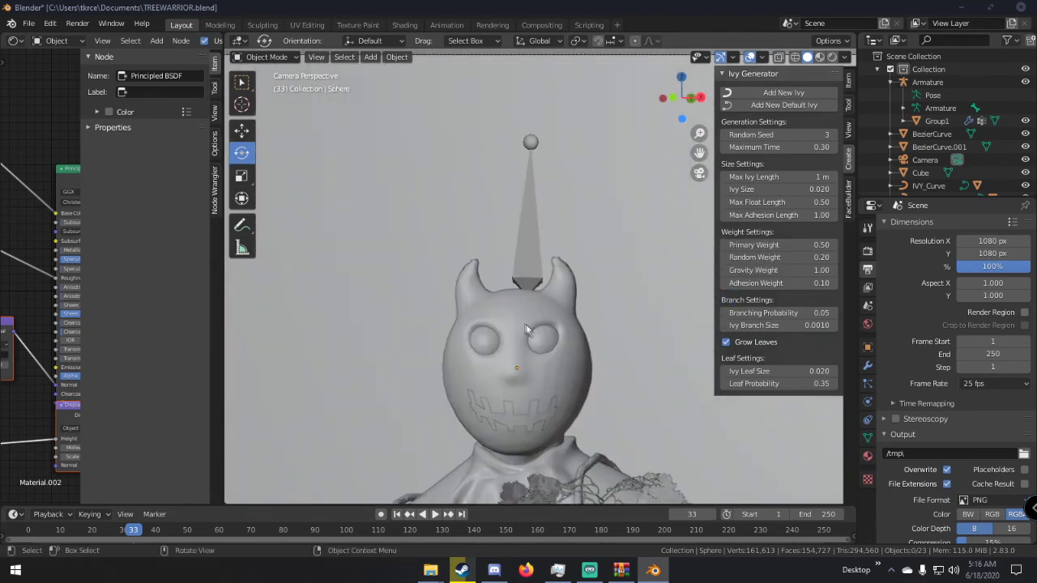
Move the small glowing sphere to the side of the horns and adjust its size in the camera view.
{"action": "scroll", "coordinate": [524, 323], "scroll_direction": "down", "scroll_amount": 5}
{"action": "middle_click_drag", "start_coordinate": [572, 344], "coordinate": [563, 269]}
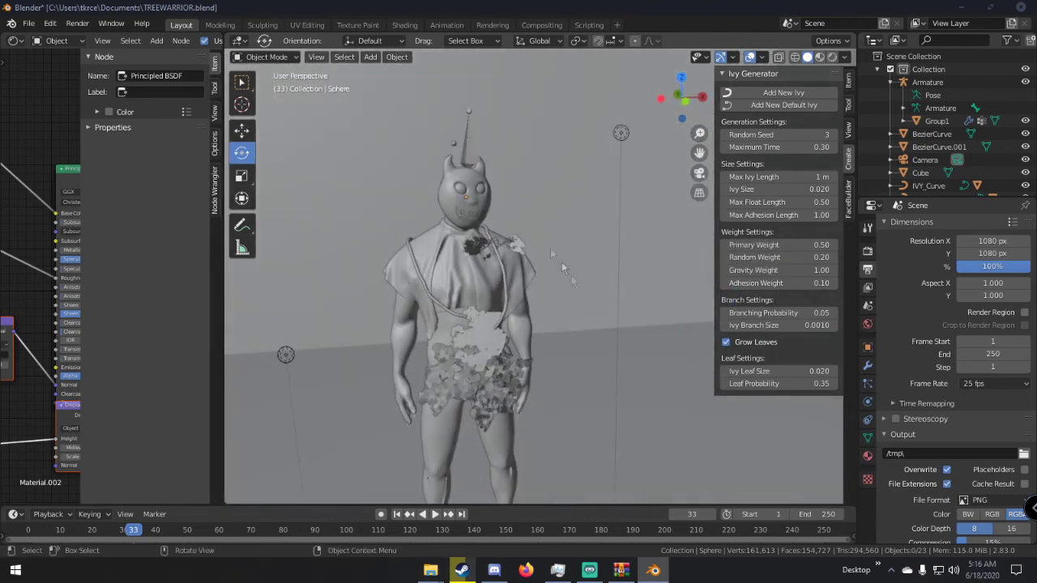
{"action": "left_click", "coordinate": [455, 142]}
{"action": "middle_click_drag", "start_coordinate": [484, 146], "coordinate": [428, 138]}
{"action": "key", "text": "g"}
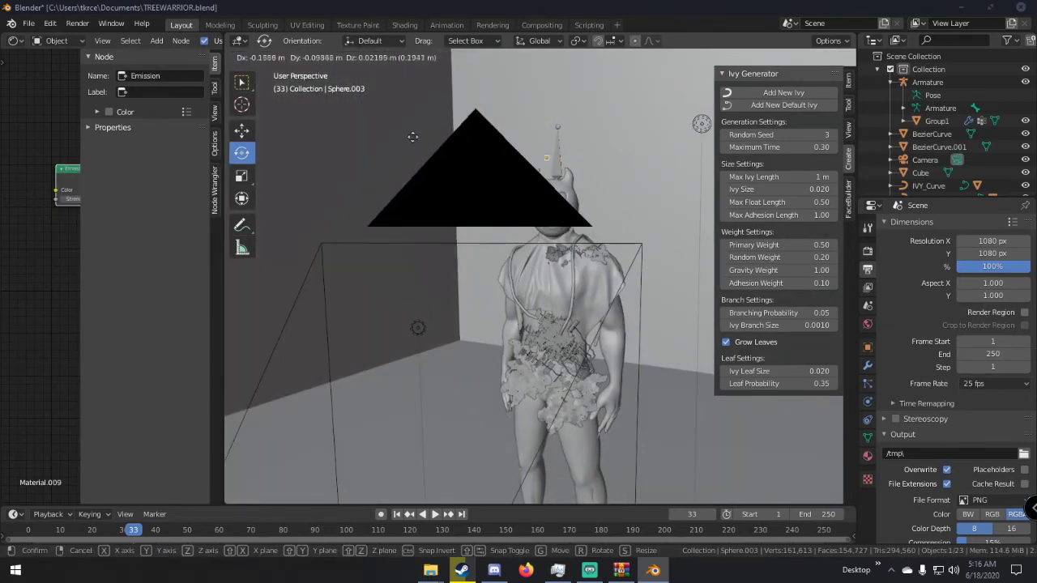
{"action": "left_click", "coordinate": [410, 142]}
{"action": "key", "text": "KP_0"}
{"action": "key", "text": "s"}
{"action": "left_click", "coordinate": [544, 276]}
{"action": "scroll", "coordinate": [550, 246], "scroll_direction": "down", "scroll_amount": 3}
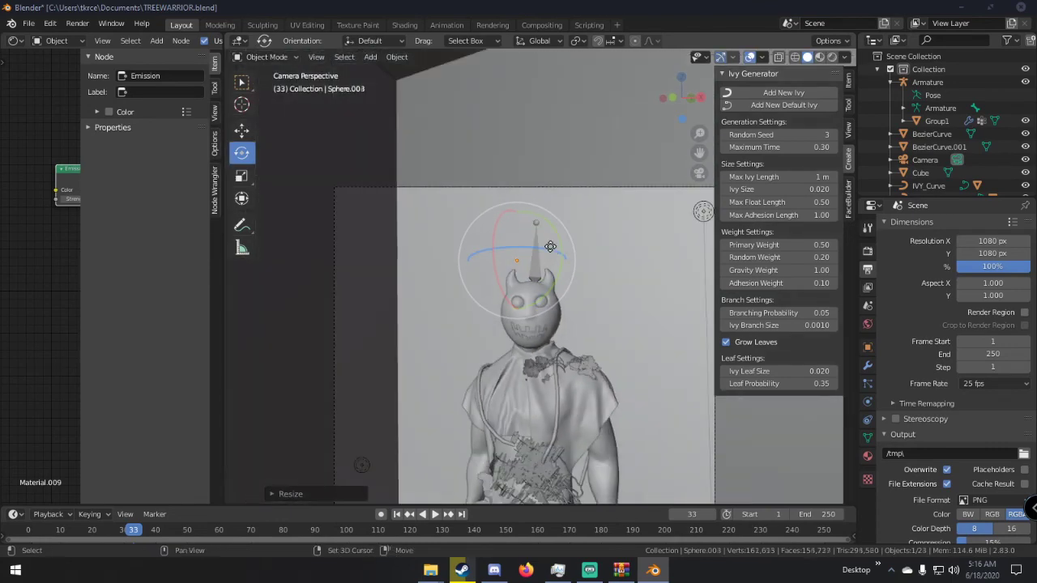
Duplicate the small glowing sphere seven times and scatter the copies around the character's head.
{"action": "key", "text": "shift+d"}
{"action": "left_click", "coordinate": [591, 268]}
{"action": "key", "text": "shift+d"}
{"action": "left_click", "coordinate": [627, 276]}
{"action": "middle_click_drag", "start_coordinate": [627, 276], "coordinate": [609, 243]}
{"action": "key", "text": "shift+d"}
{"action": "left_click", "coordinate": [527, 250]}
{"action": "key", "text": "shift+d"}
{"action": "left_click", "coordinate": [608, 243]}
{"action": "key", "text": "shift+d"}
{"action": "left_click", "coordinate": [621, 278]}
{"action": "key", "text": "shift+d"}
{"action": "left_click", "coordinate": [675, 277]}
{"action": "key", "text": "shift+d"}
{"action": "left_click", "coordinate": [642, 239]}
Move the glowing sphere in front of the forehead up and out beside the horns.
{"action": "scroll", "coordinate": [640, 227], "scroll_direction": "up", "scroll_amount": 2}
{"action": "middle_click_drag", "start_coordinate": [636, 209], "coordinate": [525, 363], "text": "shift"}
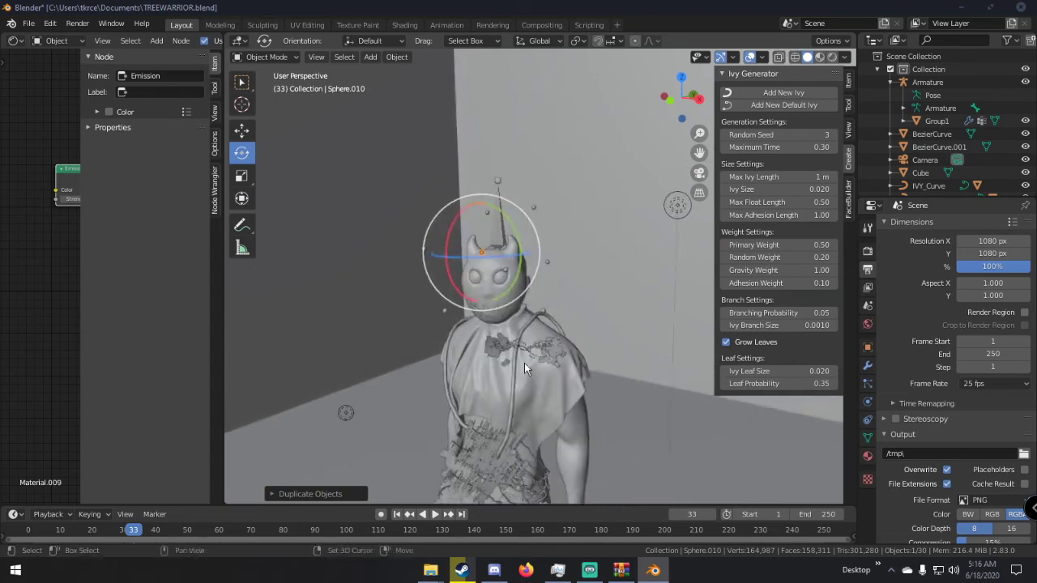
{"action": "scroll", "coordinate": [510, 324], "scroll_direction": "up", "scroll_amount": 2}
{"action": "scroll", "coordinate": [478, 269], "scroll_direction": "up", "scroll_amount": 2}
{"action": "left_click", "coordinate": [455, 260]}
{"action": "key", "text": "g"}
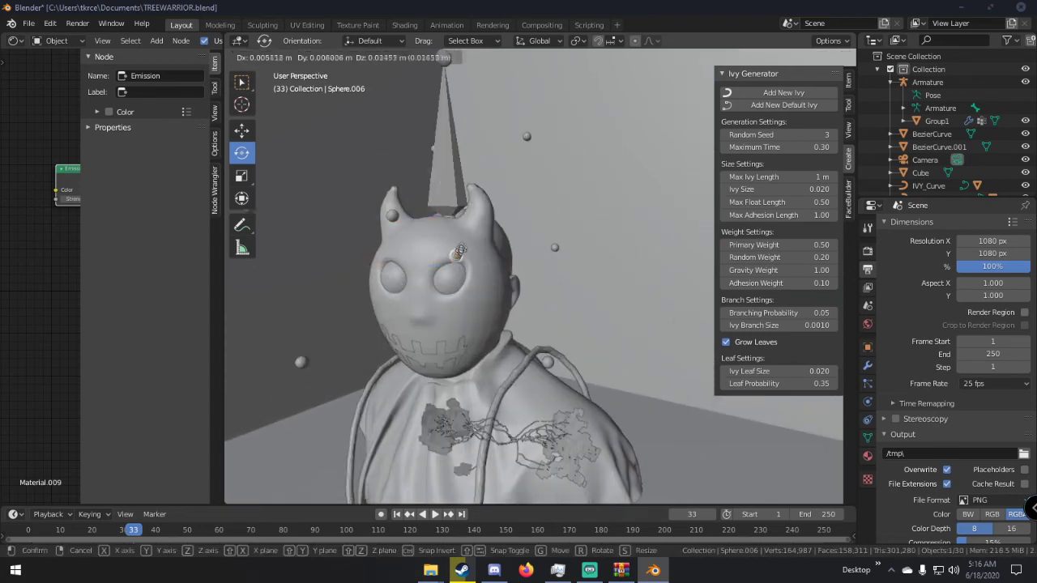
{"action": "left_click", "coordinate": [510, 184]}
{"action": "scroll", "coordinate": [515, 181], "scroll_direction": "down", "scroll_amount": 1}
{"action": "scroll", "coordinate": [507, 212], "scroll_direction": "down", "scroll_amount": 1}
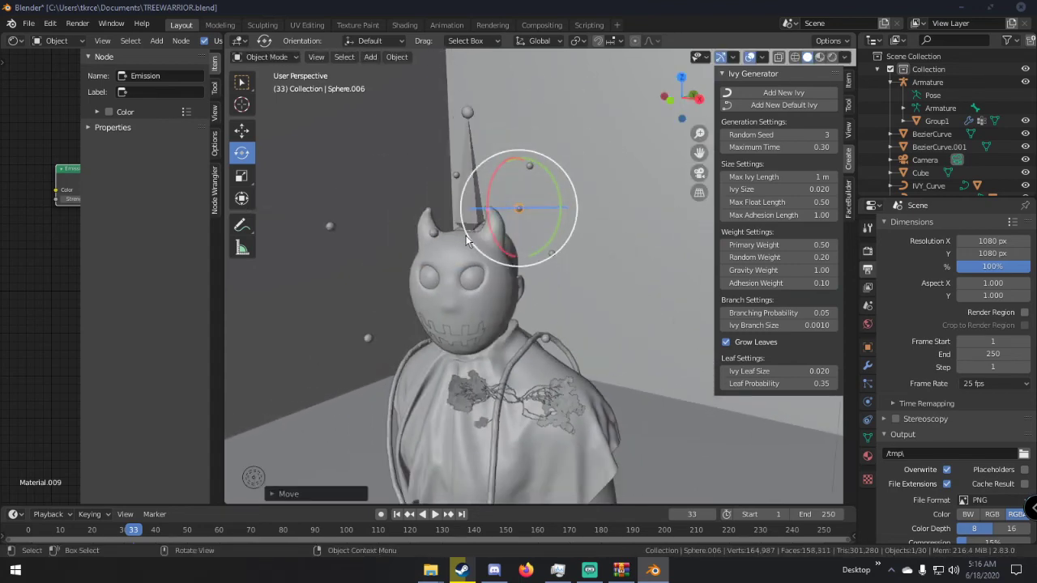
{"action": "middle_click_drag", "start_coordinate": [470, 239], "coordinate": [502, 224]}
{"action": "scroll", "coordinate": [496, 241], "scroll_direction": "down", "scroll_amount": 2}
Preview the character and glowing spheres through the camera in rendered shading with nothing selected.
{"action": "key", "text": "KP_0"}
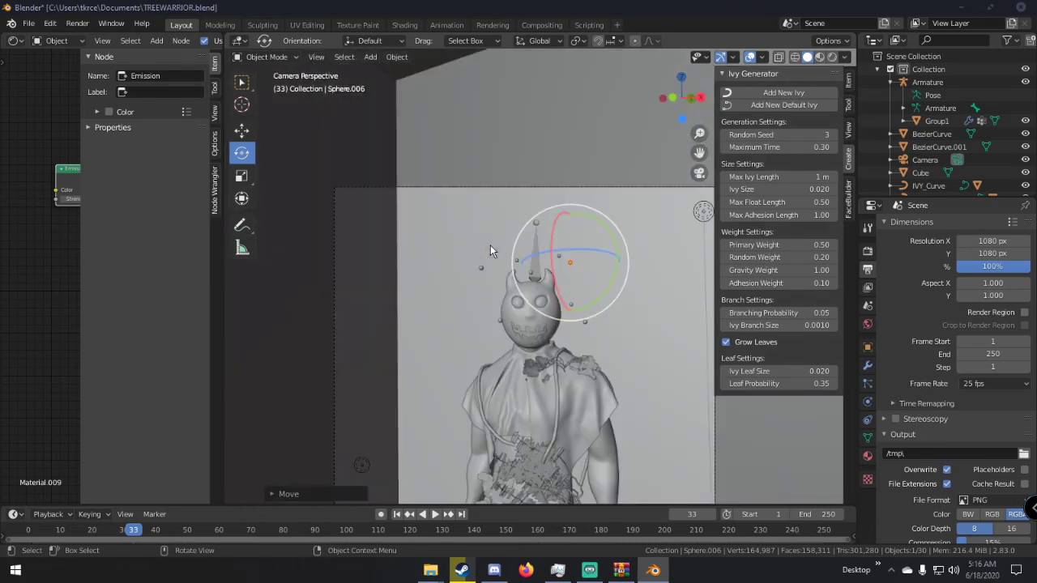
{"action": "middle_click_drag", "start_coordinate": [616, 354], "coordinate": [578, 249], "text": "shift"}
{"action": "key", "text": "z"}
{"action": "left_click", "coordinate": [571, 158]}
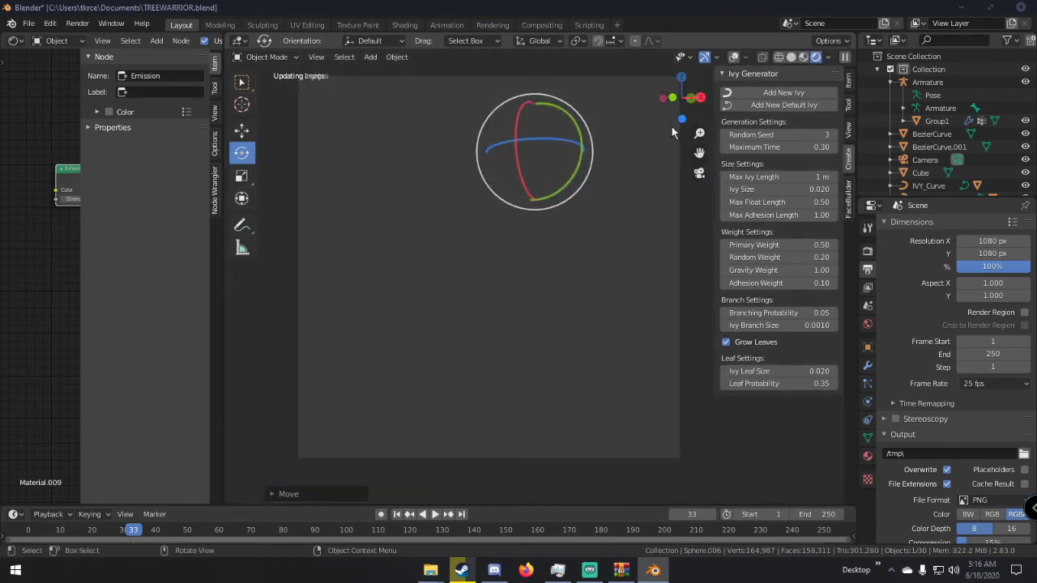
{"action": "key", "text": "a"}
{"action": "key", "text": "a"}
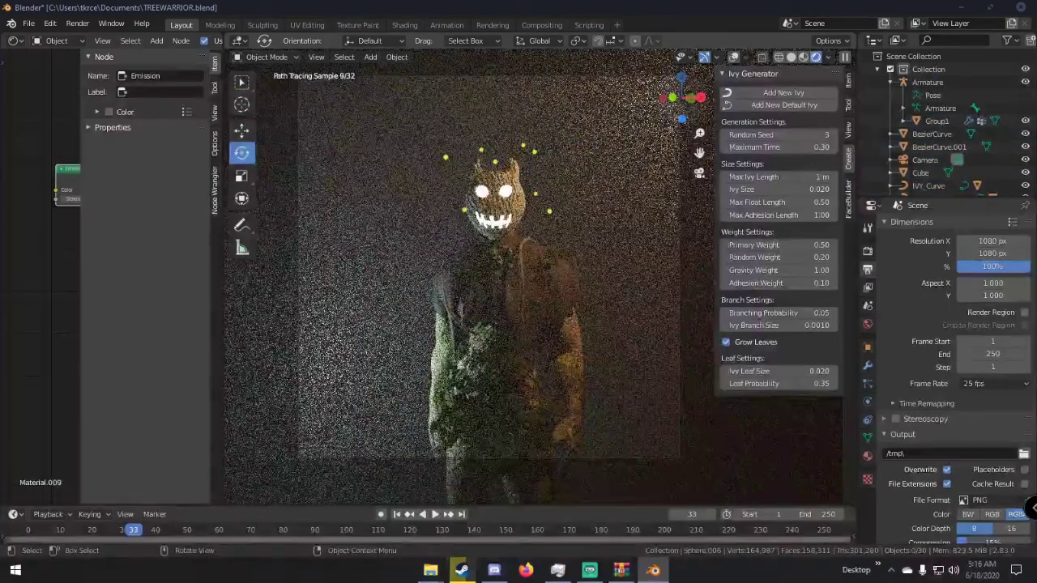
Set the power of the orange point light to 150 W.
{"action": "scroll", "coordinate": [947, 147], "scroll_direction": "down", "scroll_amount": 5}
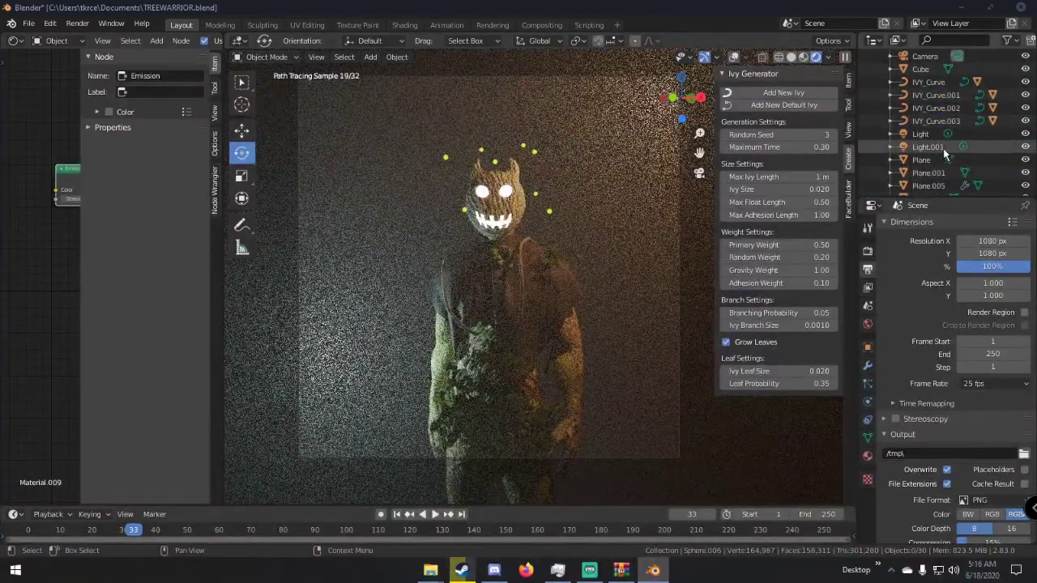
{"action": "left_click", "coordinate": [930, 138]}
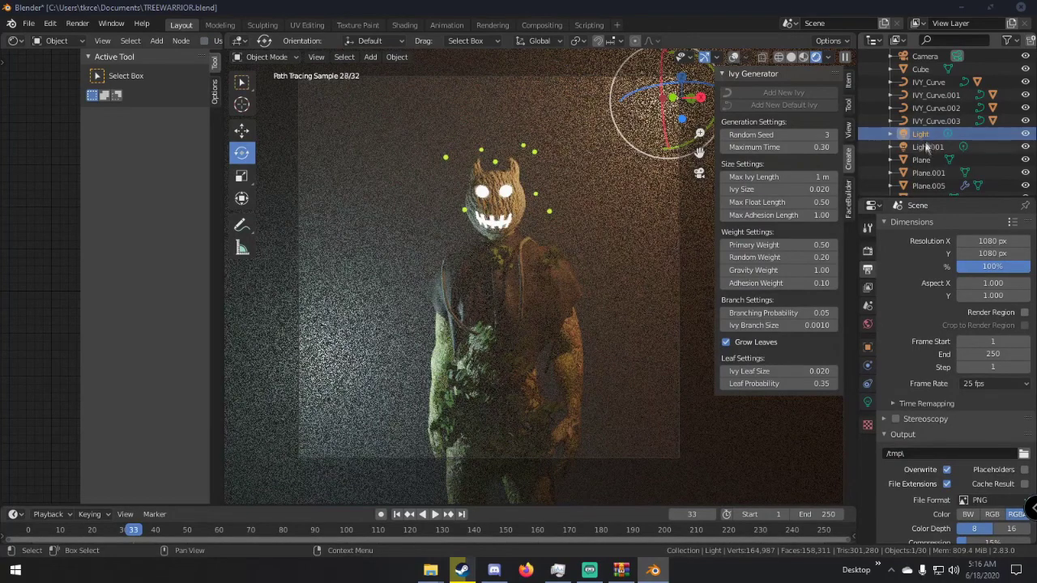
{"action": "left_click", "coordinate": [868, 403]}
{"action": "left_click", "coordinate": [972, 313]}
{"action": "type", "text": "150"}
{"action": "key", "text": "Return"}
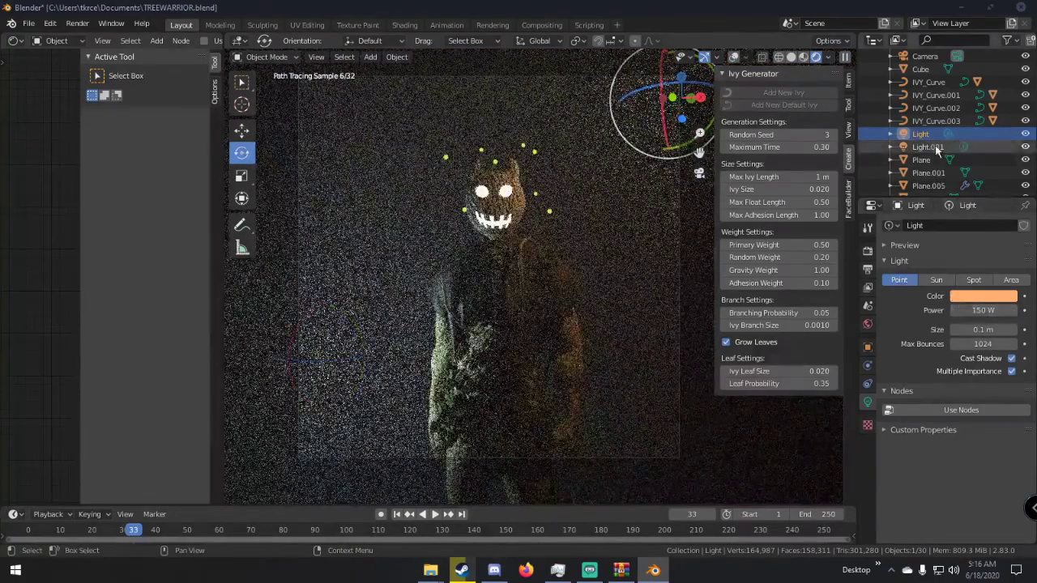
Set the power of the pale cyan point light, Light.001, to 150 W.
{"action": "left_click", "coordinate": [935, 146]}
{"action": "left_click", "coordinate": [980, 312]}
{"action": "type", "text": "1"}
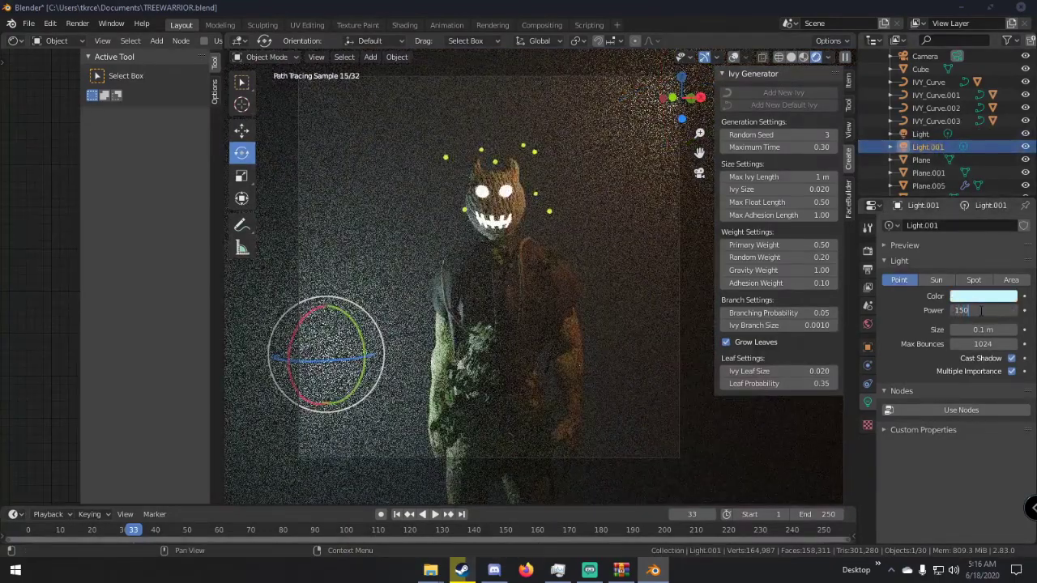
{"action": "type", "text": "50"}
{"action": "key", "text": "Return"}
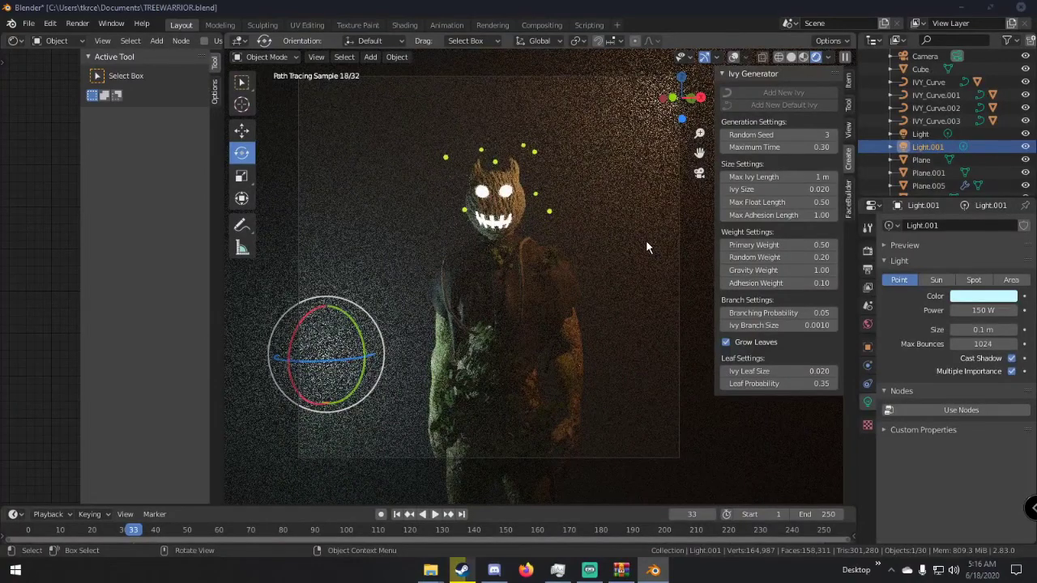
Return to solid shading, select both eyes, the head and the mouth, and scale them down slightly together.
{"action": "key", "text": "z"}
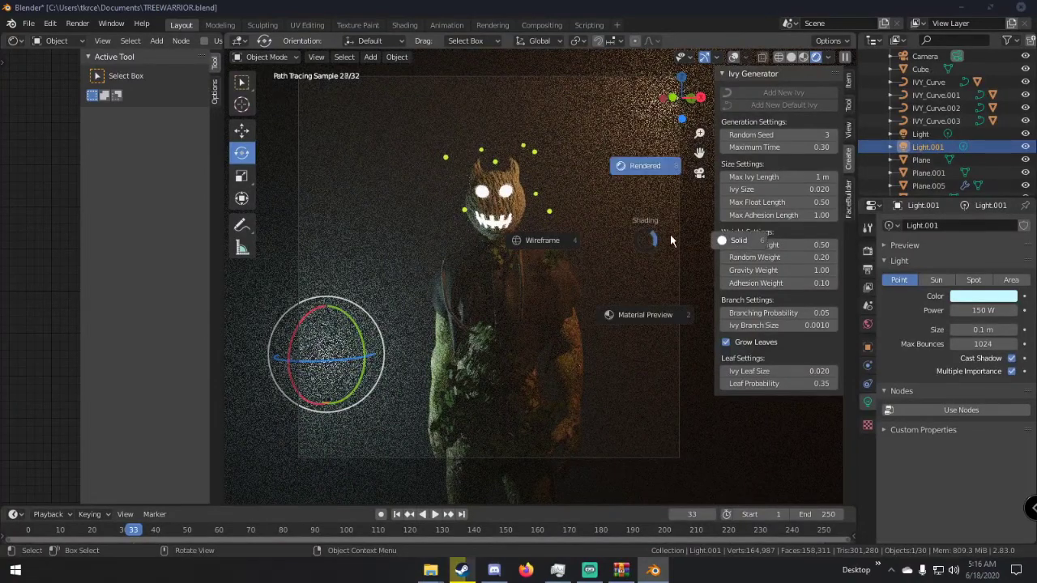
{"action": "left_click", "coordinate": [677, 234]}
{"action": "key", "text": "KP_0"}
{"action": "left_click", "coordinate": [750, 57]}
{"action": "left_click", "coordinate": [512, 295]}
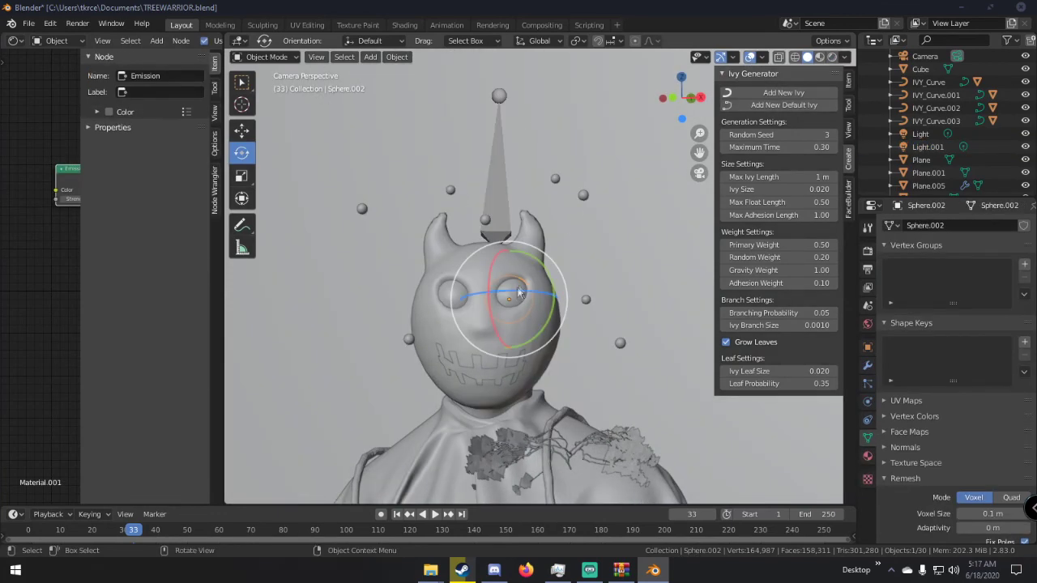
{"action": "scroll", "coordinate": [524, 237], "scroll_direction": "up", "scroll_amount": 2}
{"action": "left_click", "coordinate": [389, 306], "text": "shift"}
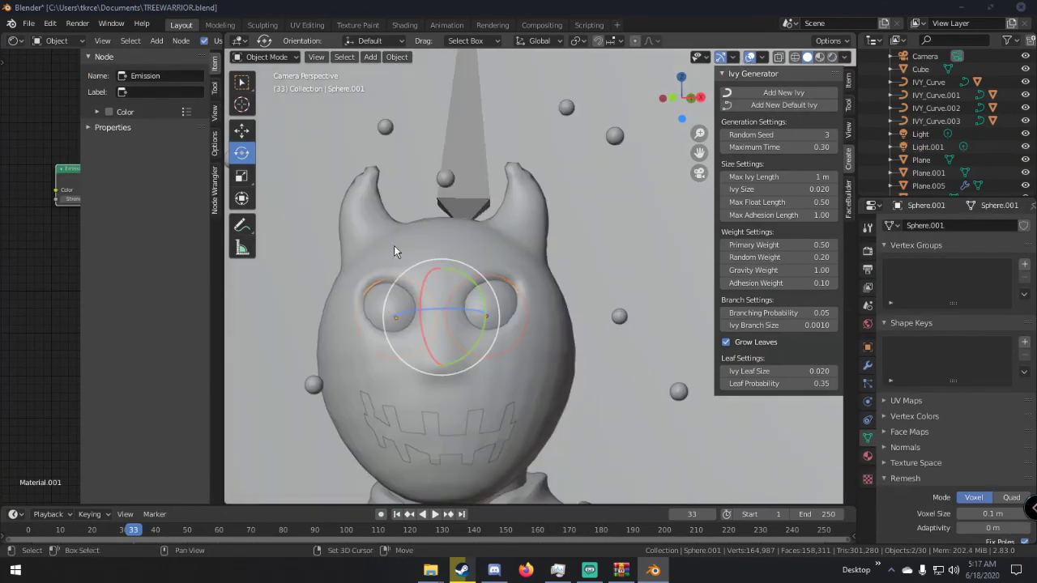
{"action": "left_click", "coordinate": [394, 246], "text": "shift"}
{"action": "left_click", "coordinate": [432, 439], "text": "shift"}
{"action": "key", "text": "s"}
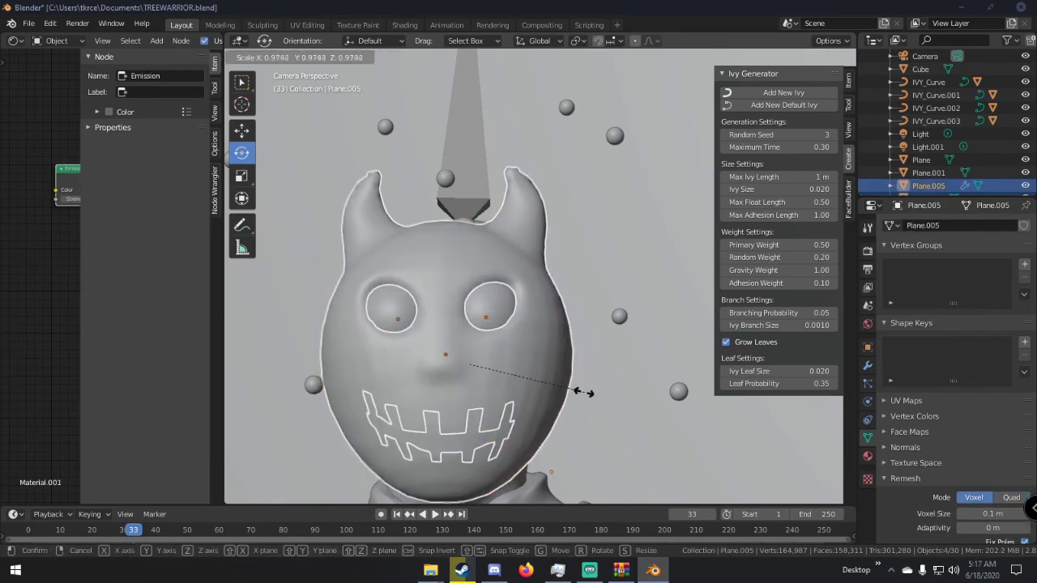
{"action": "left_click", "coordinate": [581, 399]}
Reposition the scaled head, eyes and mouth so they sit properly over the neck and collar.
{"action": "key", "text": "g"}
{"action": "left_click", "coordinate": [586, 395]}
{"action": "middle_click_drag", "start_coordinate": [585, 396], "coordinate": [602, 347]}
{"action": "key", "text": "g"}
{"action": "left_click", "coordinate": [510, 385]}
{"action": "scroll", "coordinate": [602, 347], "scroll_direction": "up", "scroll_amount": 6}
{"action": "middle_click_drag", "start_coordinate": [632, 273], "coordinate": [665, 300]}
{"action": "scroll", "coordinate": [579, 267], "scroll_direction": "down", "scroll_amount": 1}
{"action": "key", "text": "KP_Decimal"}
{"action": "key", "text": "g"}
{"action": "left_click", "coordinate": [546, 248]}
{"action": "scroll", "coordinate": [664, 301], "scroll_direction": "down", "scroll_amount": 7}
{"action": "key", "text": "KP_Decimal"}
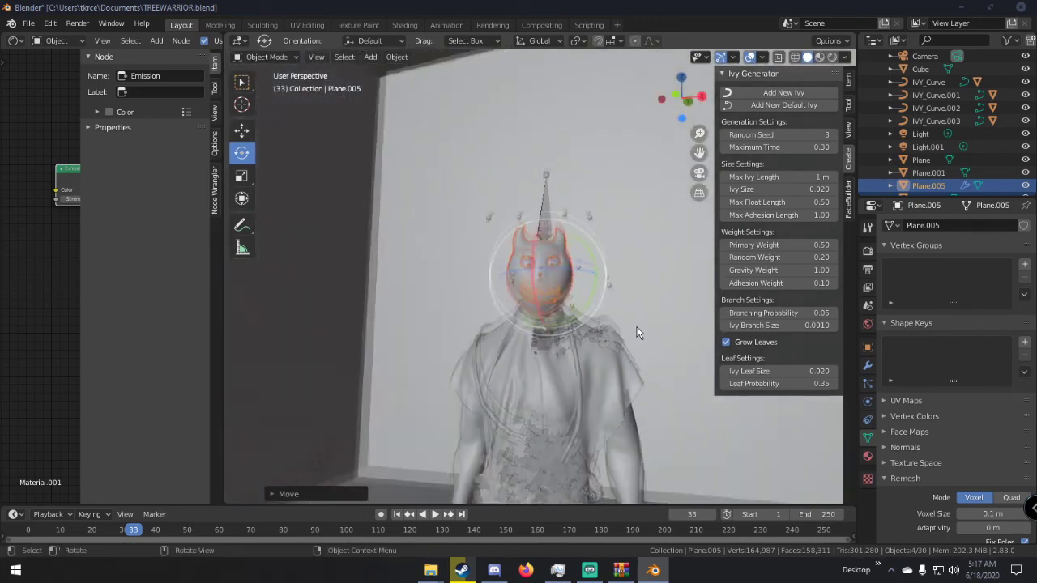
{"action": "left_click", "coordinate": [636, 329]}
Shift the head, eyes and mouth about 0.02 m along the global X axis, then clear the selection.
{"action": "key", "text": "KP_0"}
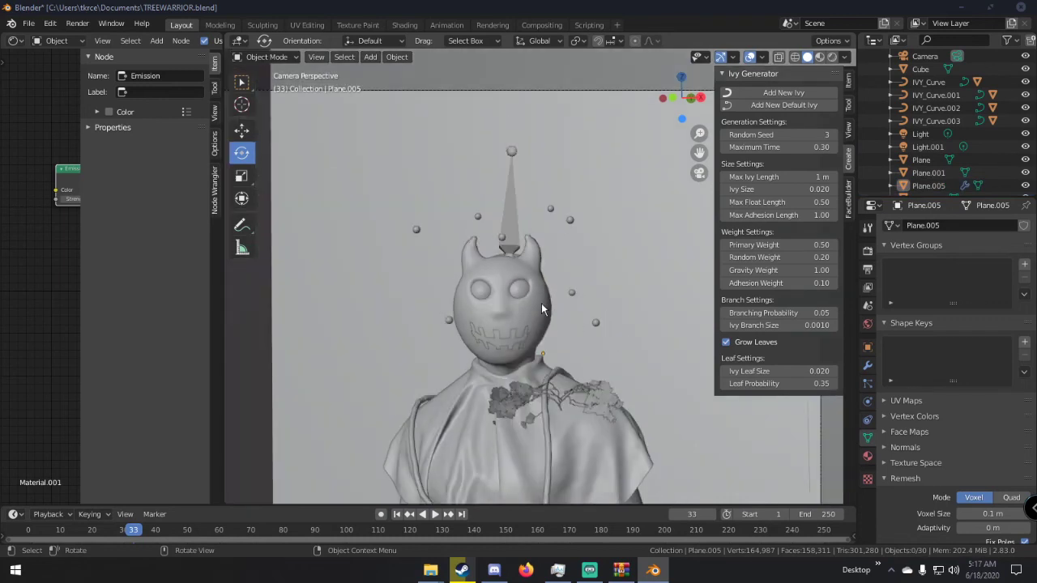
{"action": "key", "text": "a"}
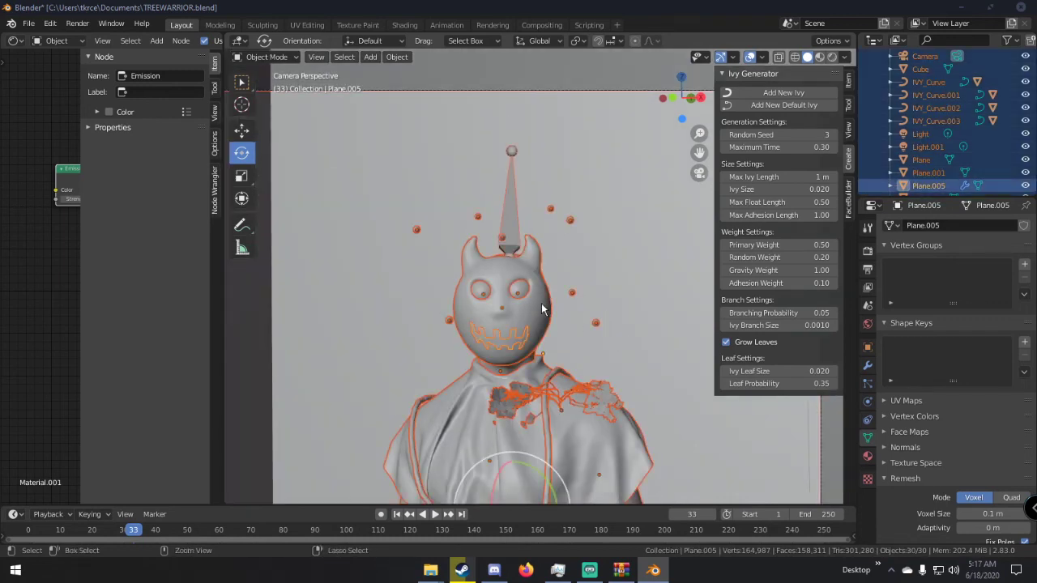
{"action": "left_click", "coordinate": [541, 303]}
{"action": "key", "text": "g"}
{"action": "key", "text": "x"}
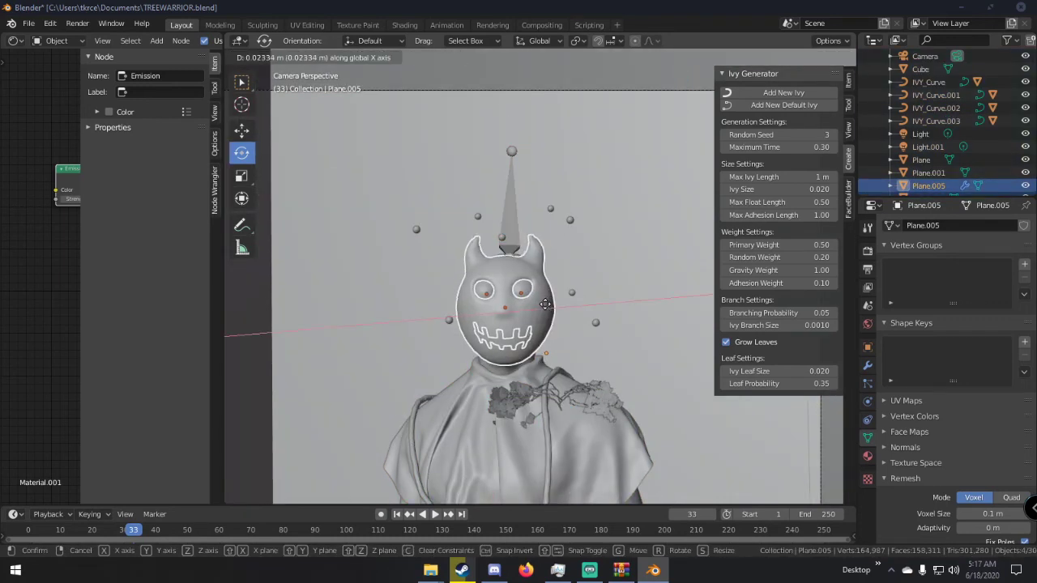
{"action": "left_click", "coordinate": [547, 305]}
{"action": "key", "text": "a"}
{"action": "key", "text": "a"}
Preview the full camera frame in rendered shading with the overlays hidden.
{"action": "scroll", "coordinate": [569, 318], "scroll_direction": "down", "scroll_amount": 1}
{"action": "scroll", "coordinate": [569, 318], "scroll_direction": "down", "scroll_amount": 2}
{"action": "key", "text": "z"}
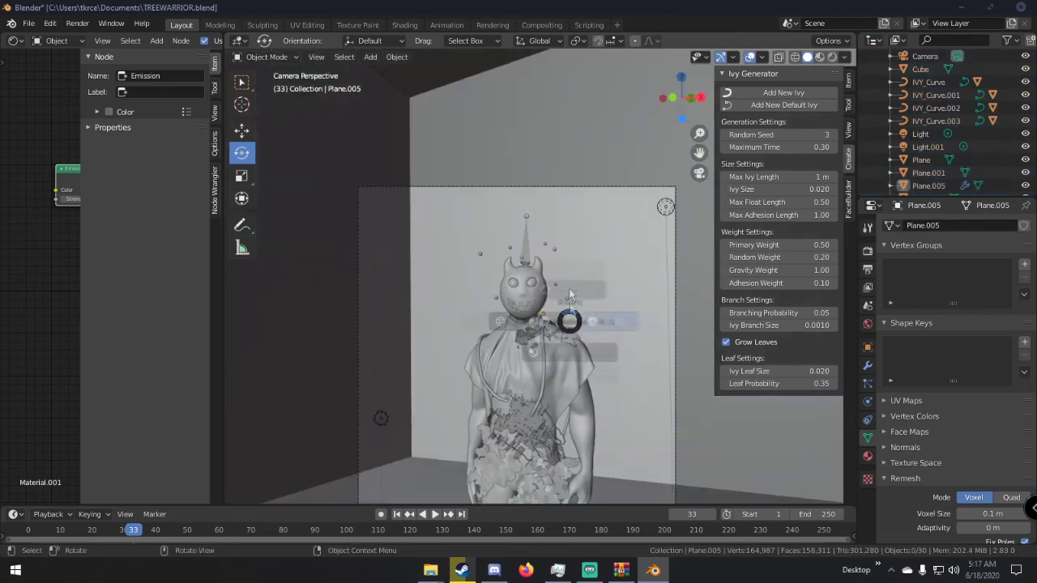
{"action": "left_click", "coordinate": [564, 249]}
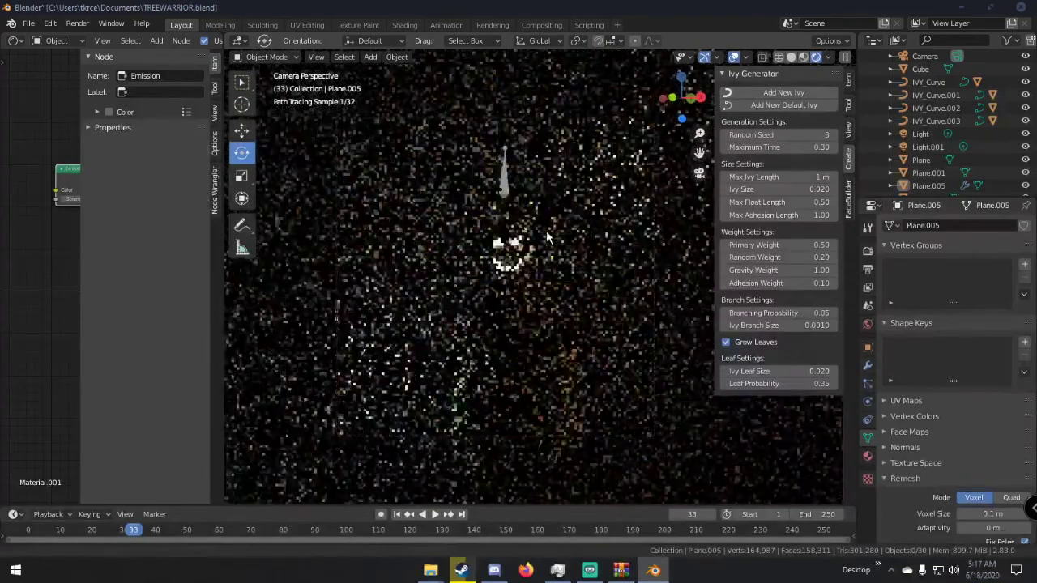
{"action": "left_click", "coordinate": [737, 56]}
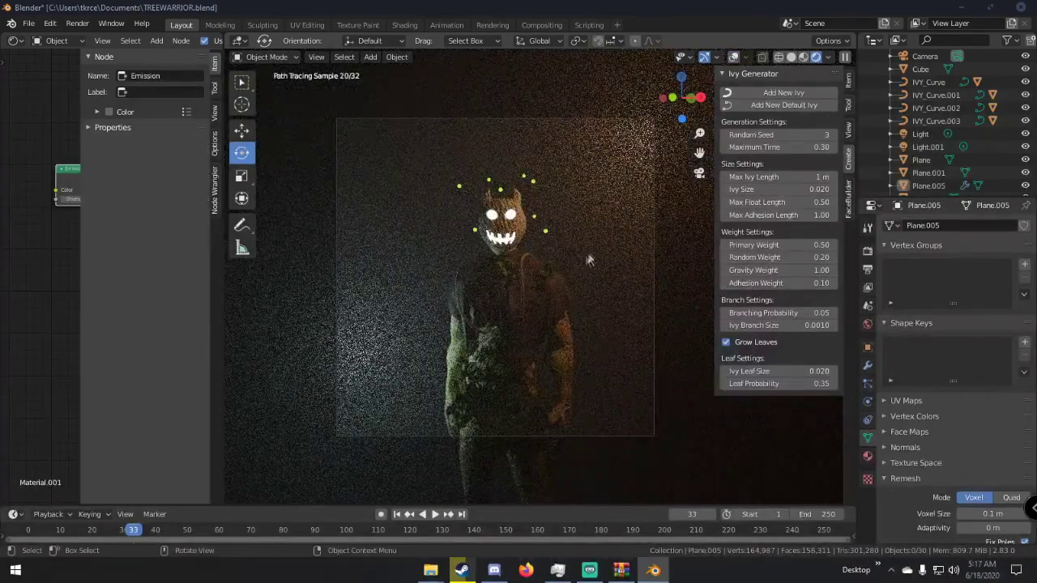
Return to solid shading, select the vine hanging over the chest and display its material settings.
{"action": "key", "text": "z"}
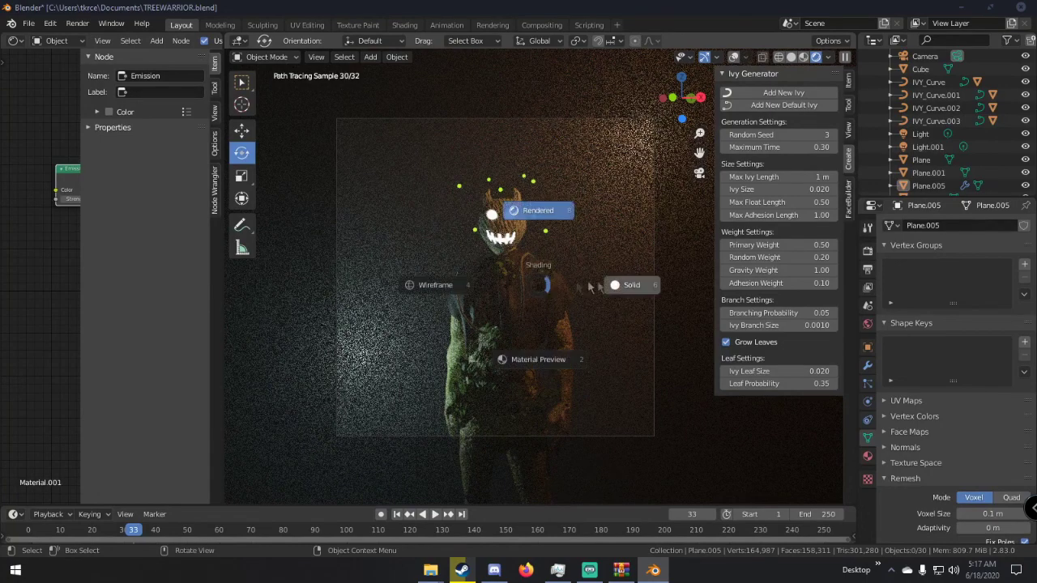
{"action": "left_click", "coordinate": [616, 281]}
{"action": "scroll", "coordinate": [564, 269], "scroll_direction": "up", "scroll_amount": 5}
{"action": "left_click", "coordinate": [487, 284]}
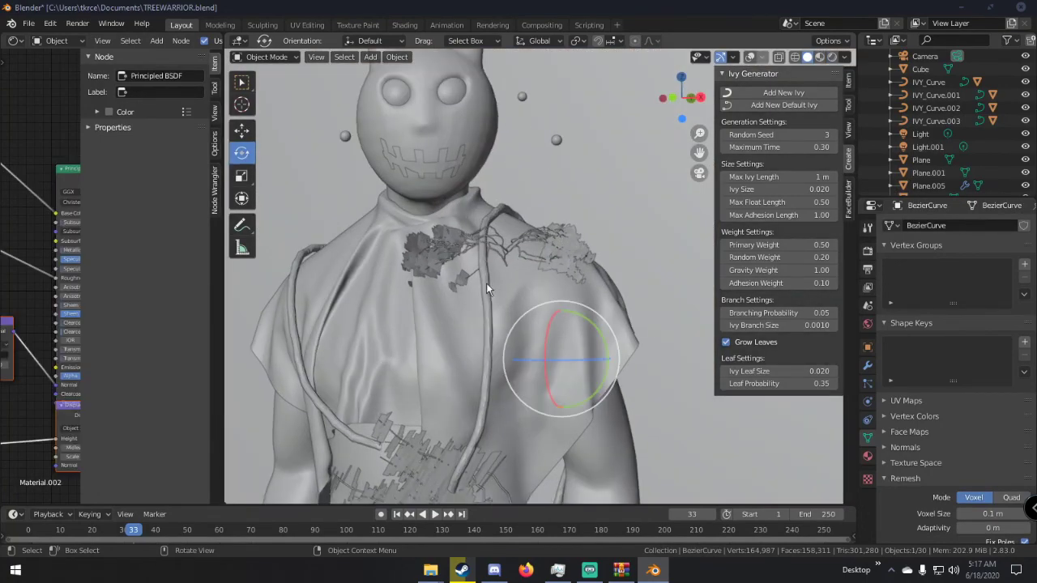
{"action": "left_click", "coordinate": [867, 455]}
{"action": "scroll", "coordinate": [559, 325], "scroll_direction": "down", "scroll_amount": 5}
Deselect the vine and preview the camera frame in rendered shading again.
{"action": "left_click", "coordinate": [560, 321]}
{"action": "scroll", "coordinate": [560, 308], "scroll_direction": "down", "scroll_amount": 3}
{"action": "scroll", "coordinate": [565, 300], "scroll_direction": "up", "scroll_amount": 3}
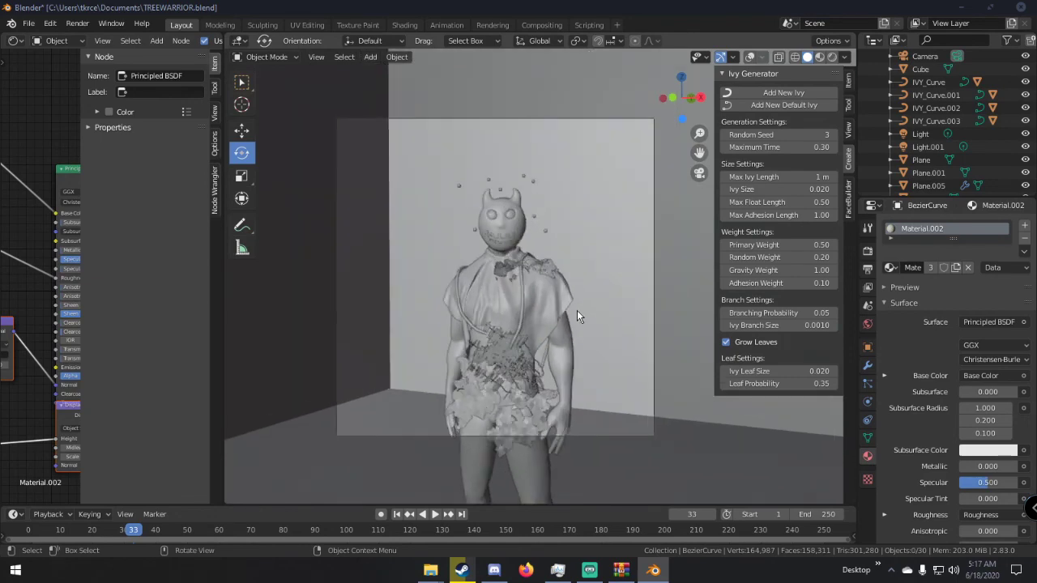
{"action": "key", "text": "z"}
{"action": "left_click", "coordinate": [555, 201]}
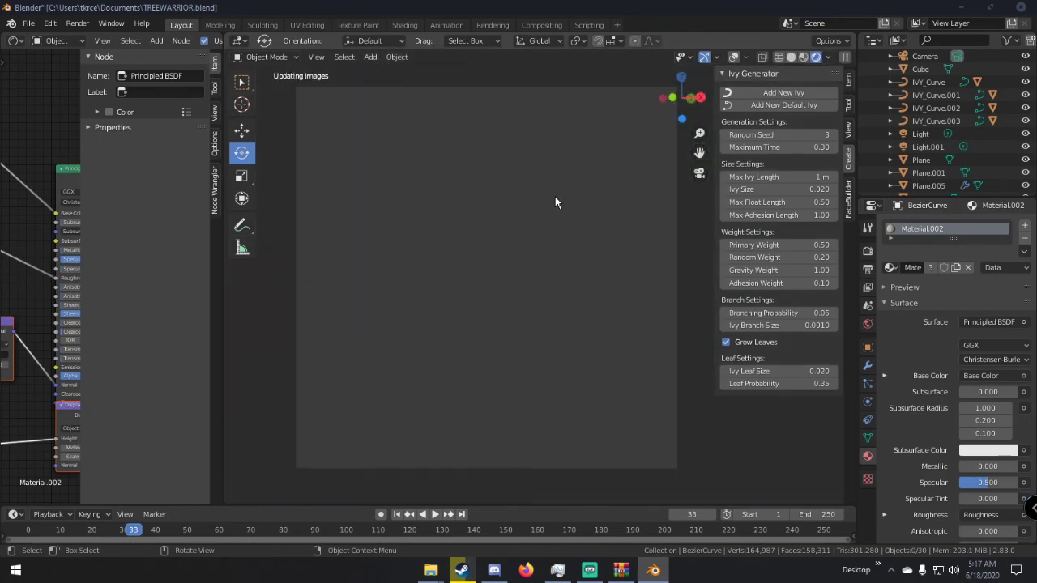